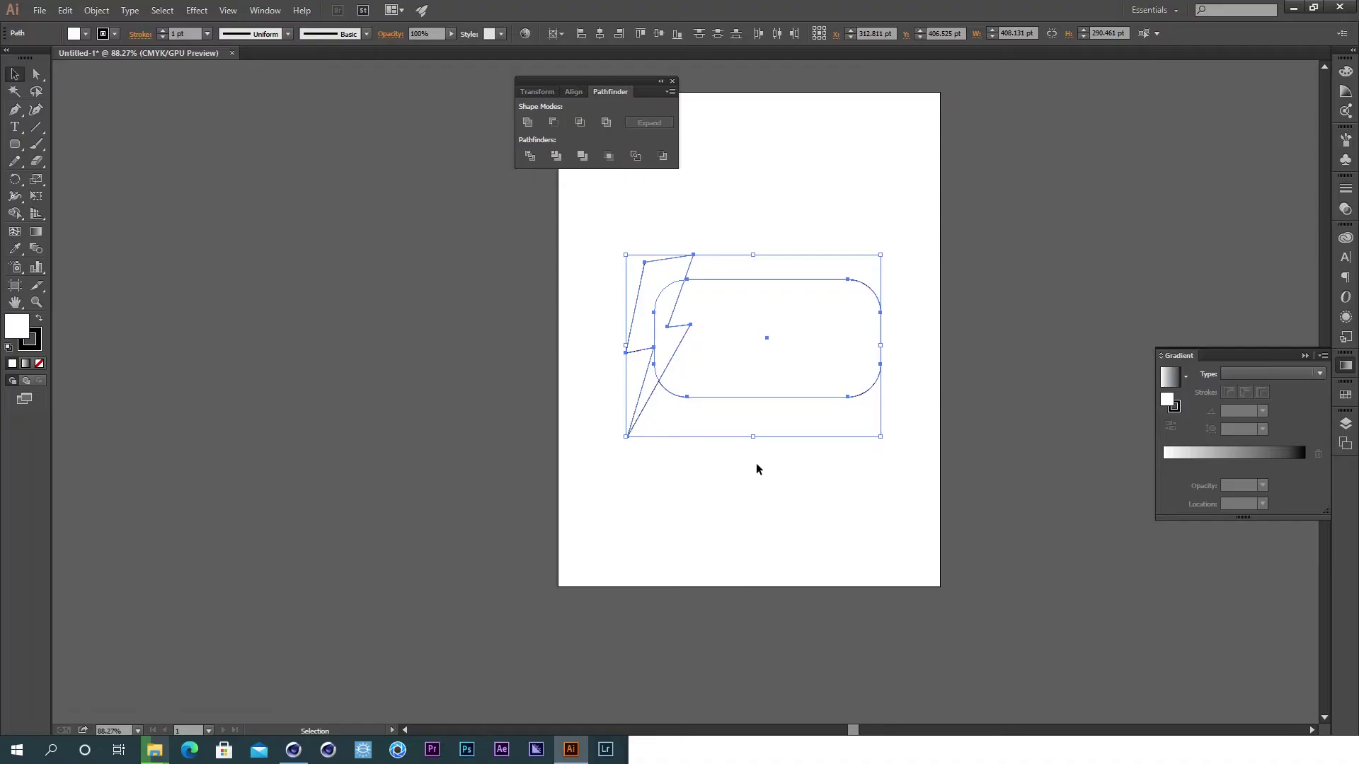
- Select the rounded rectangle and save the drawing to the Desktop as 'design'
left_click(756, 467)
mouse_move(738, 317)
left_mouse_down("ctrl")
mouse_move(821, 273)
mouse_move(703, 295)
mouse_move(609, 345)
left_mouse_up("ctrl")
left_click(613, 333)
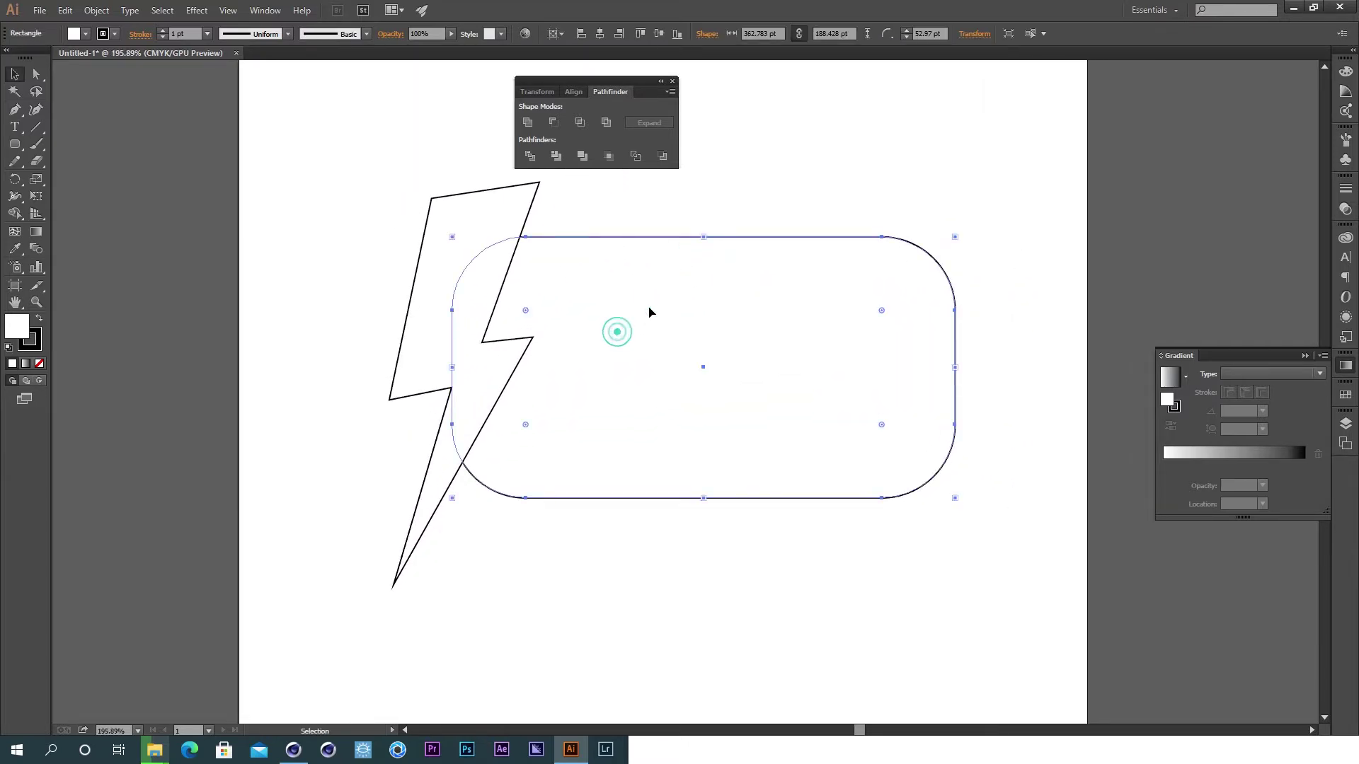
left_click(39, 10)
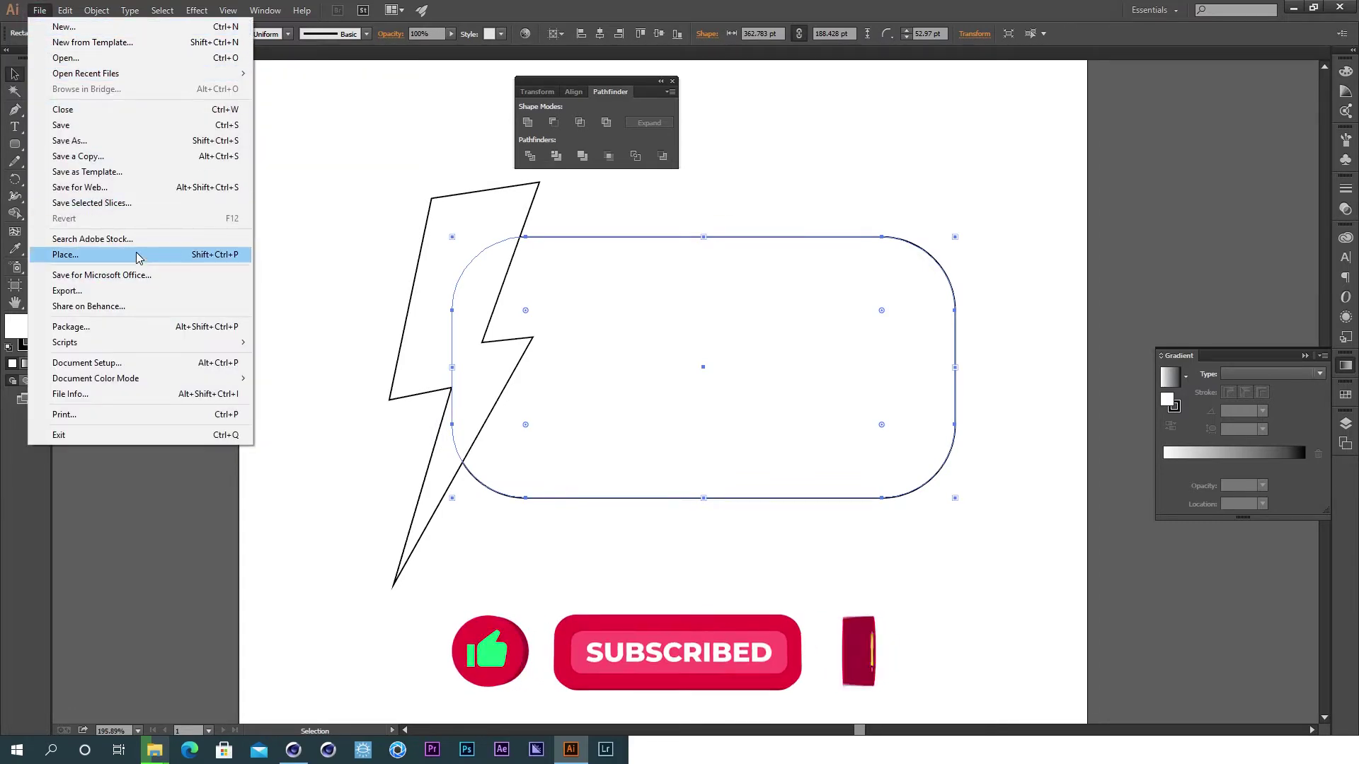
left_click(136, 139)
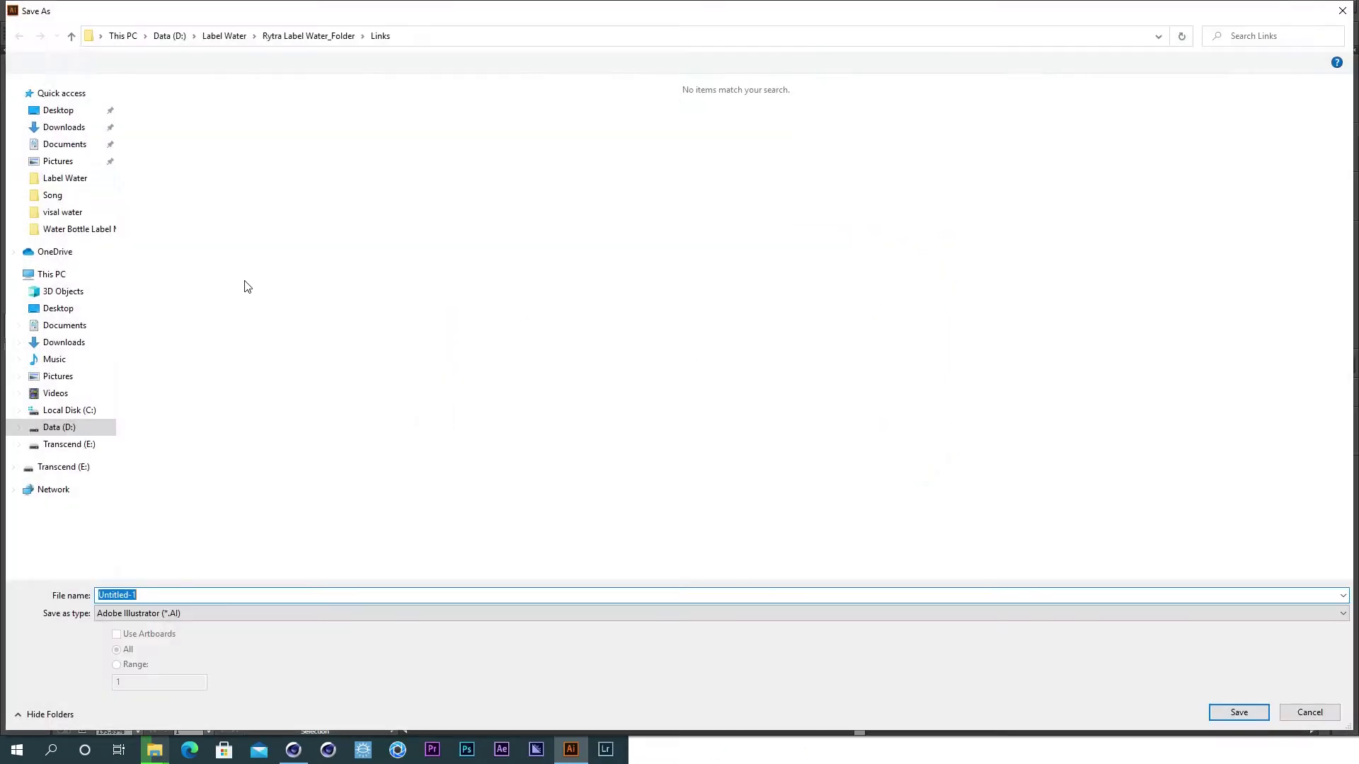
left_click(62, 110)
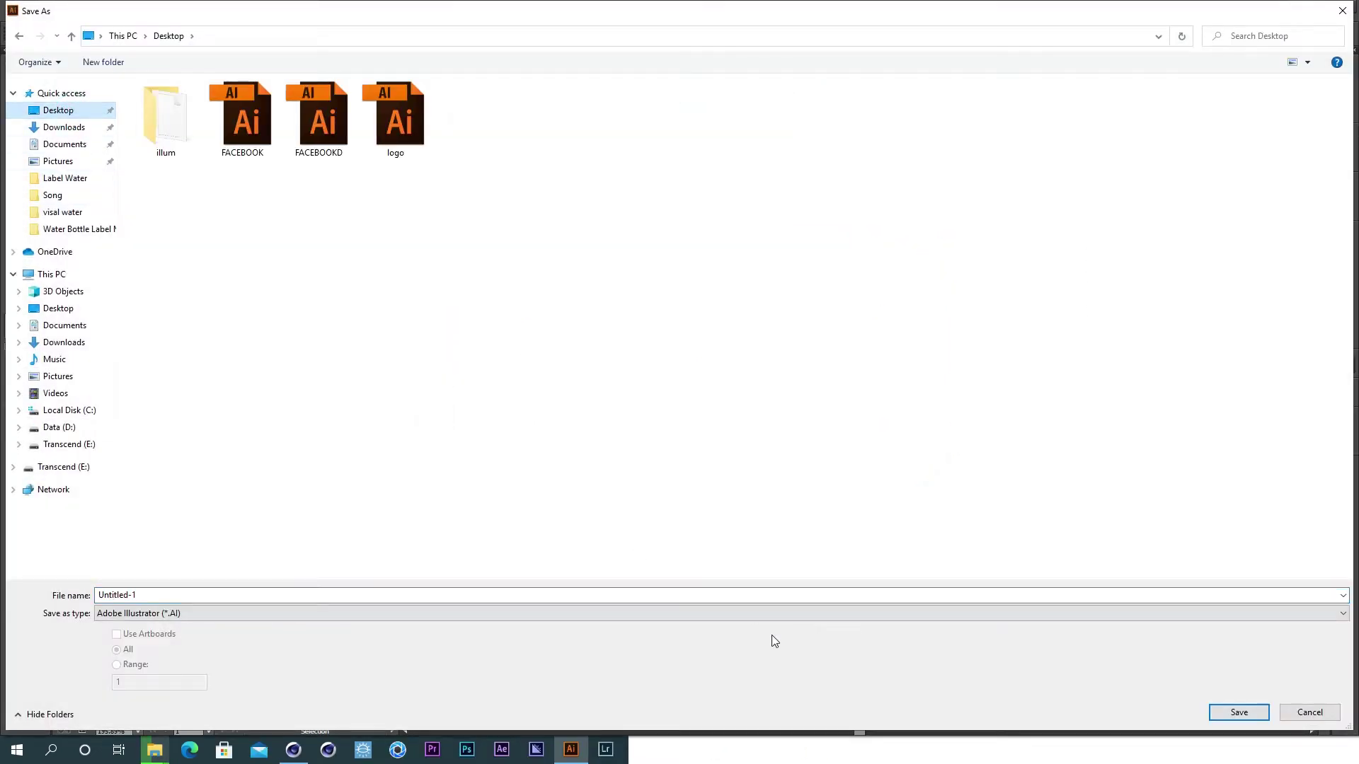
type("design")
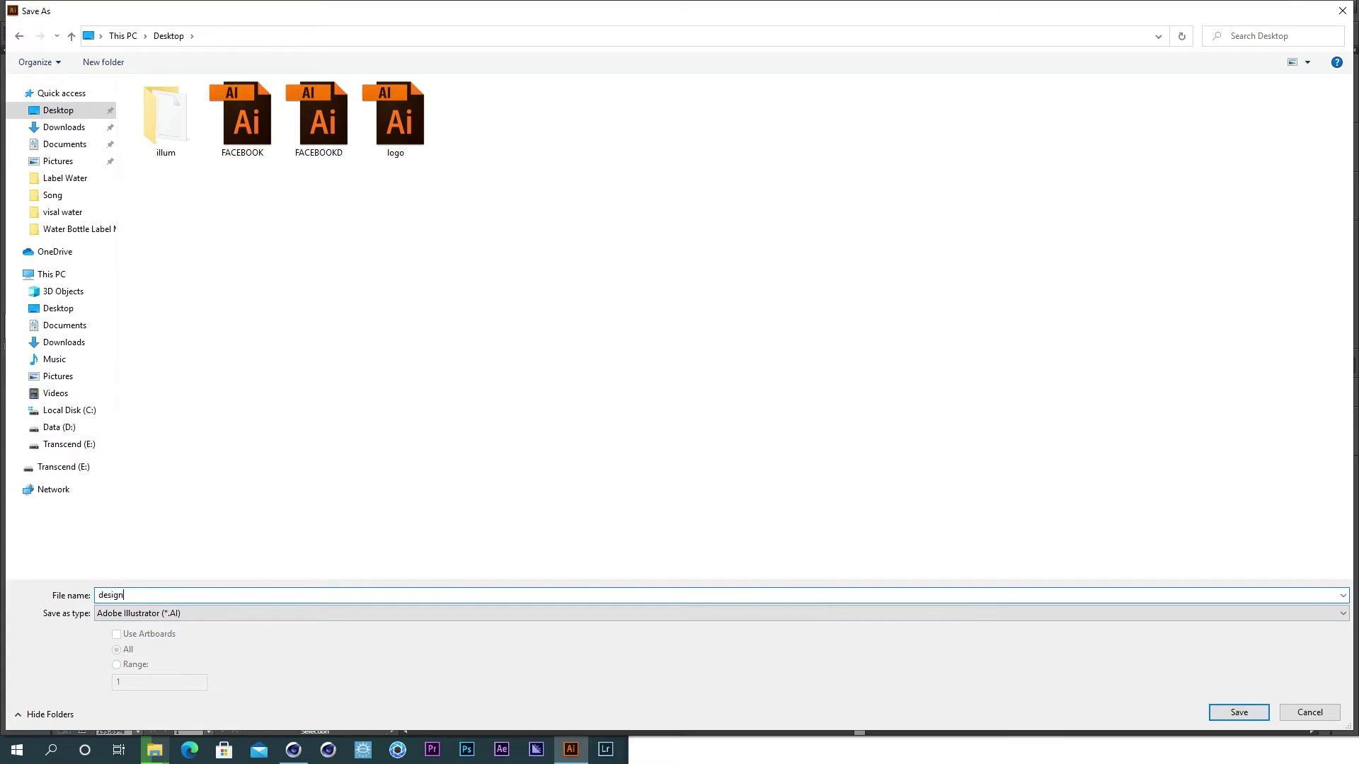
key("Return")
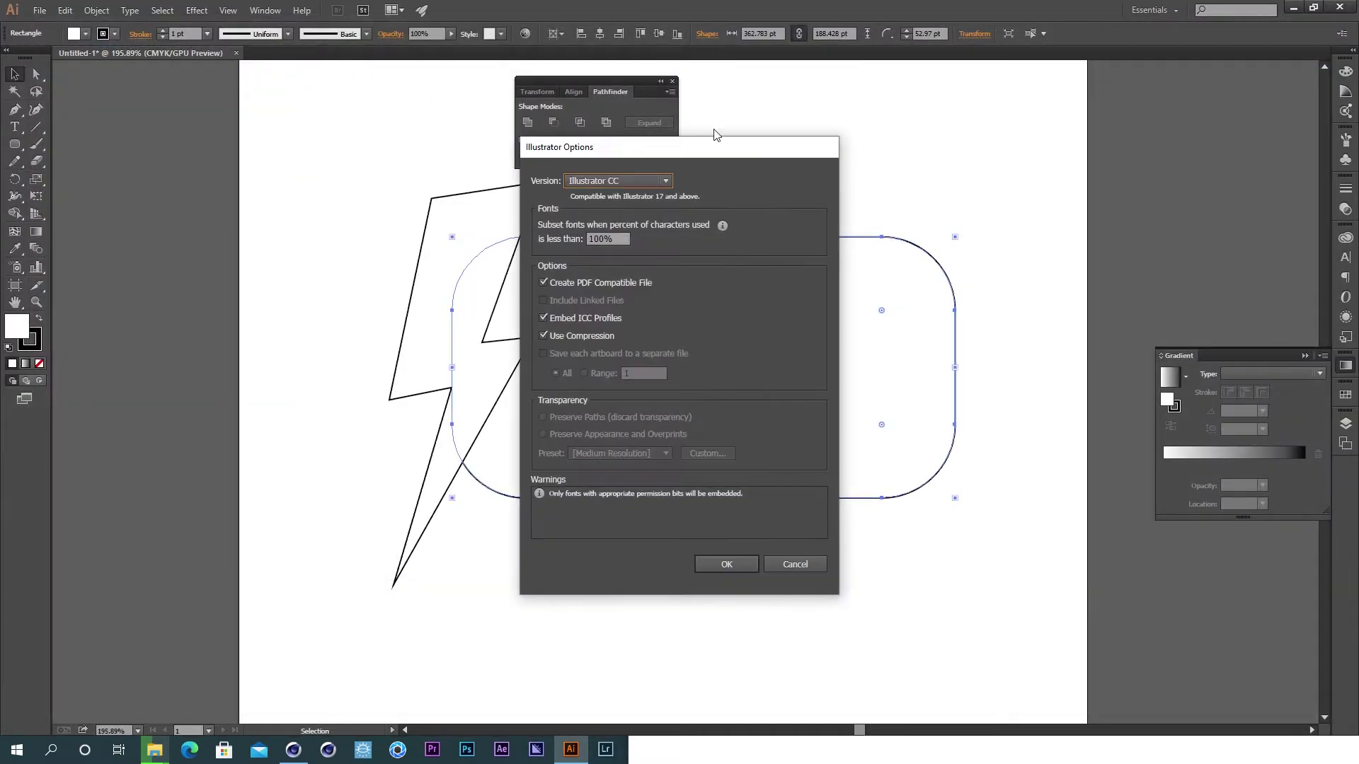
- Save it in Illustrator 8 format, accept the warning, and switch to Cinema 4D
left_click(637, 181)
left_click(623, 355)
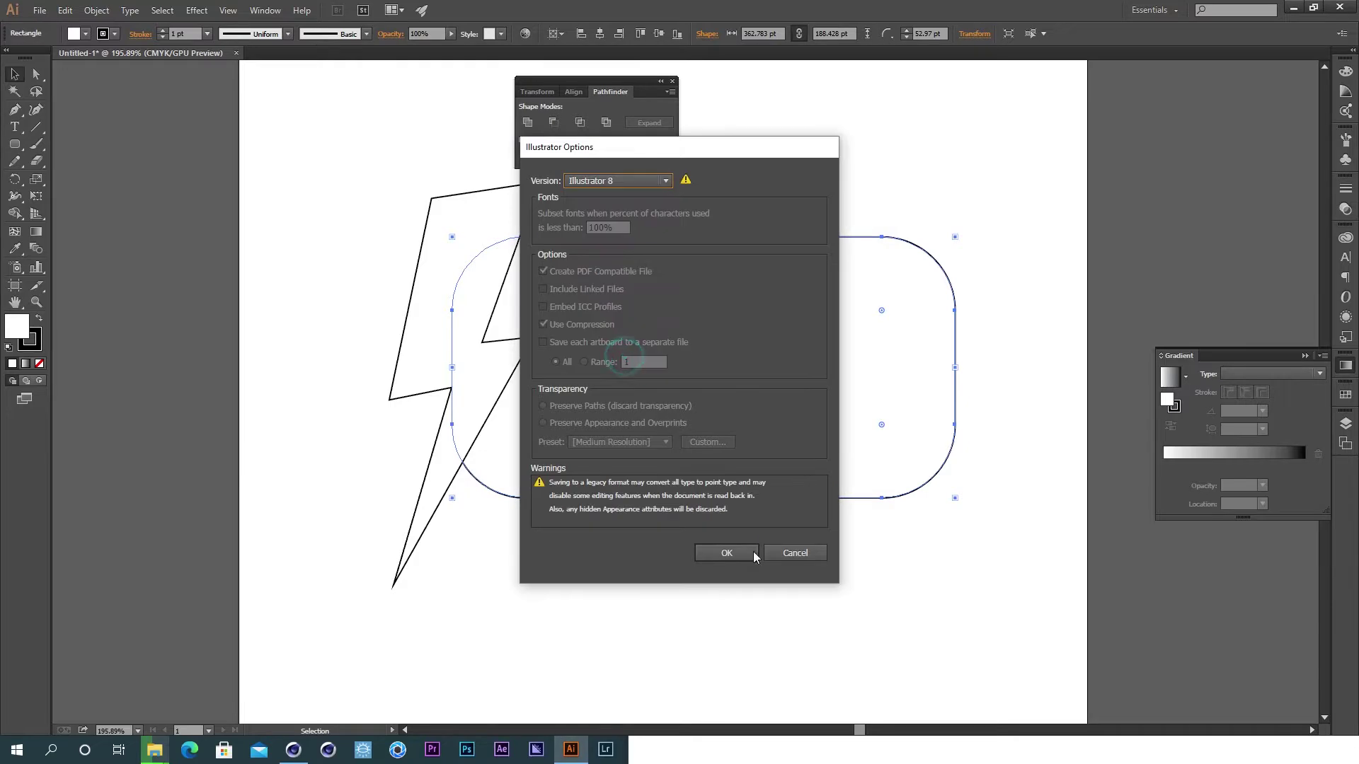
left_click(733, 554)
left_click(760, 396)
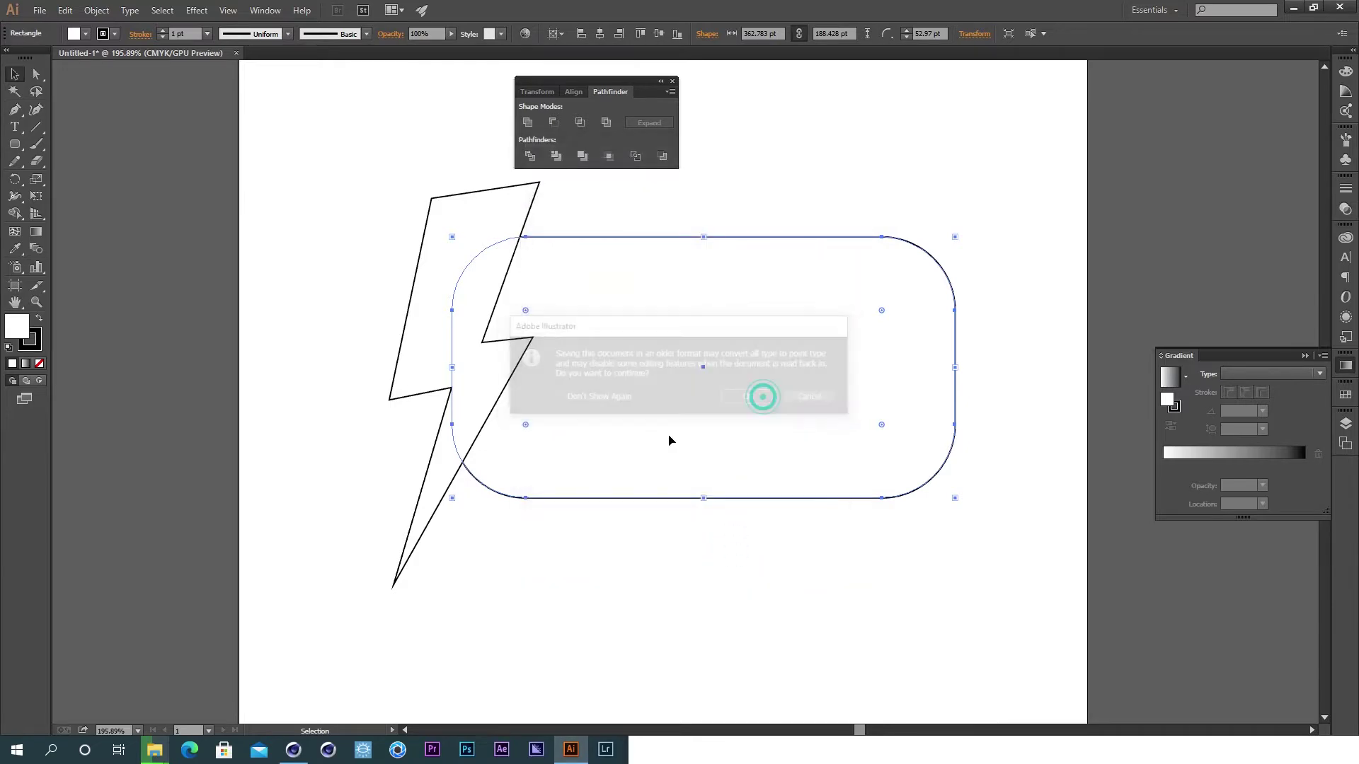
left_click(293, 750)
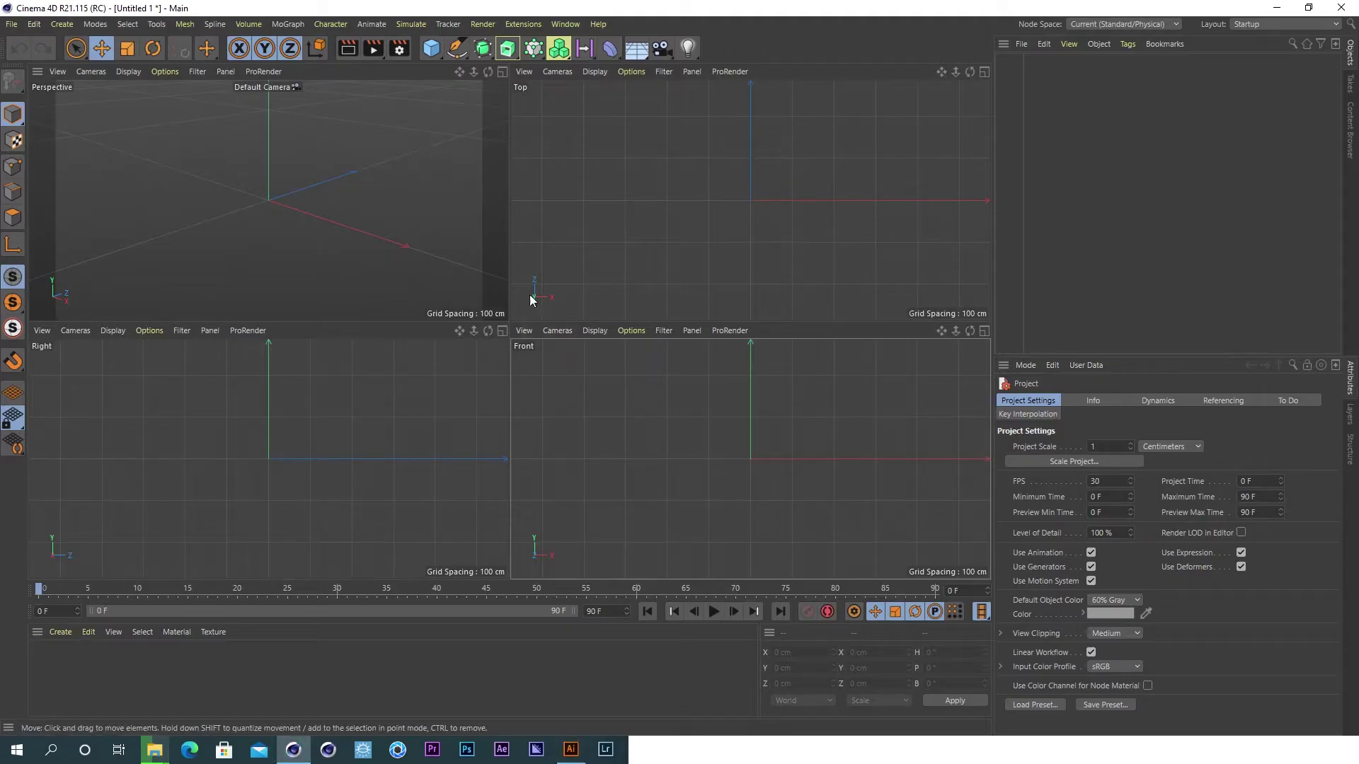
- Merge design.ai into the scene using the default Illustrator import settings
left_click(1022, 45)
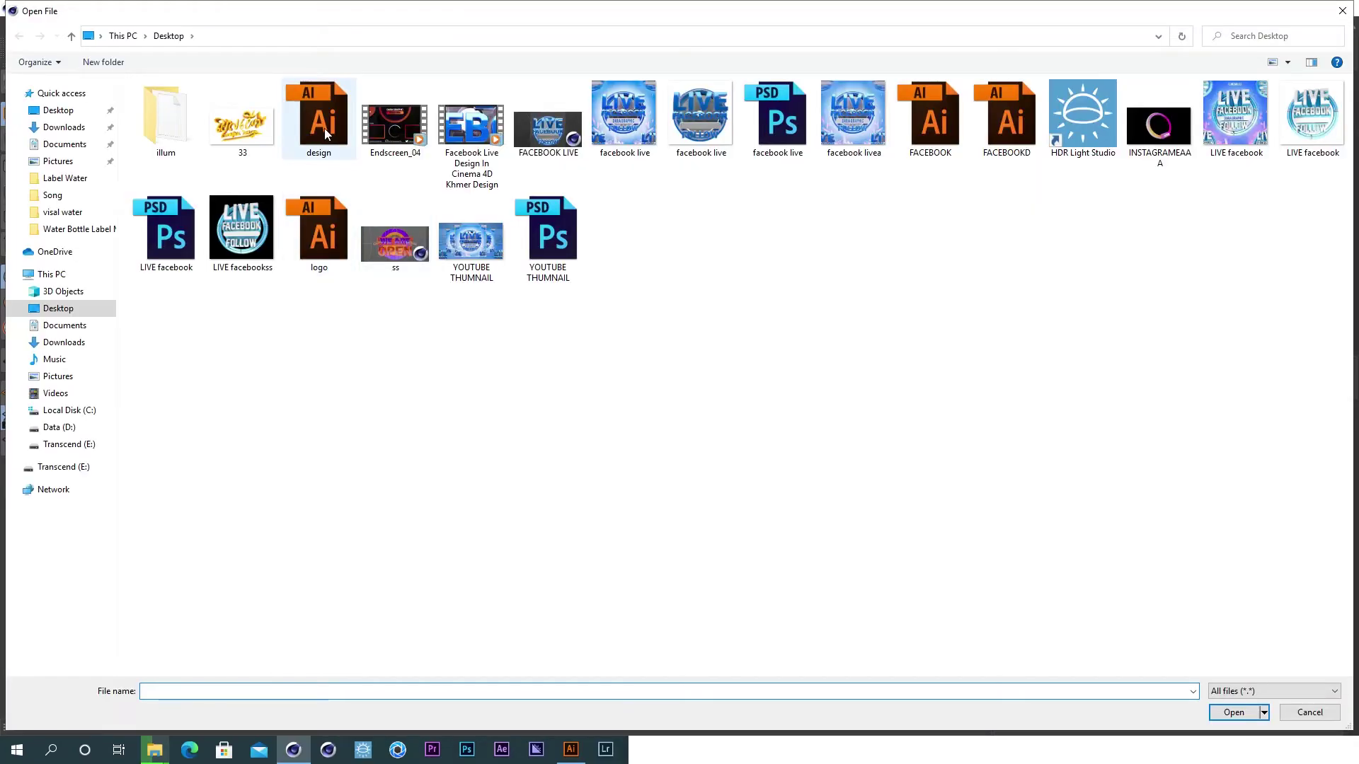
double_click(325, 135)
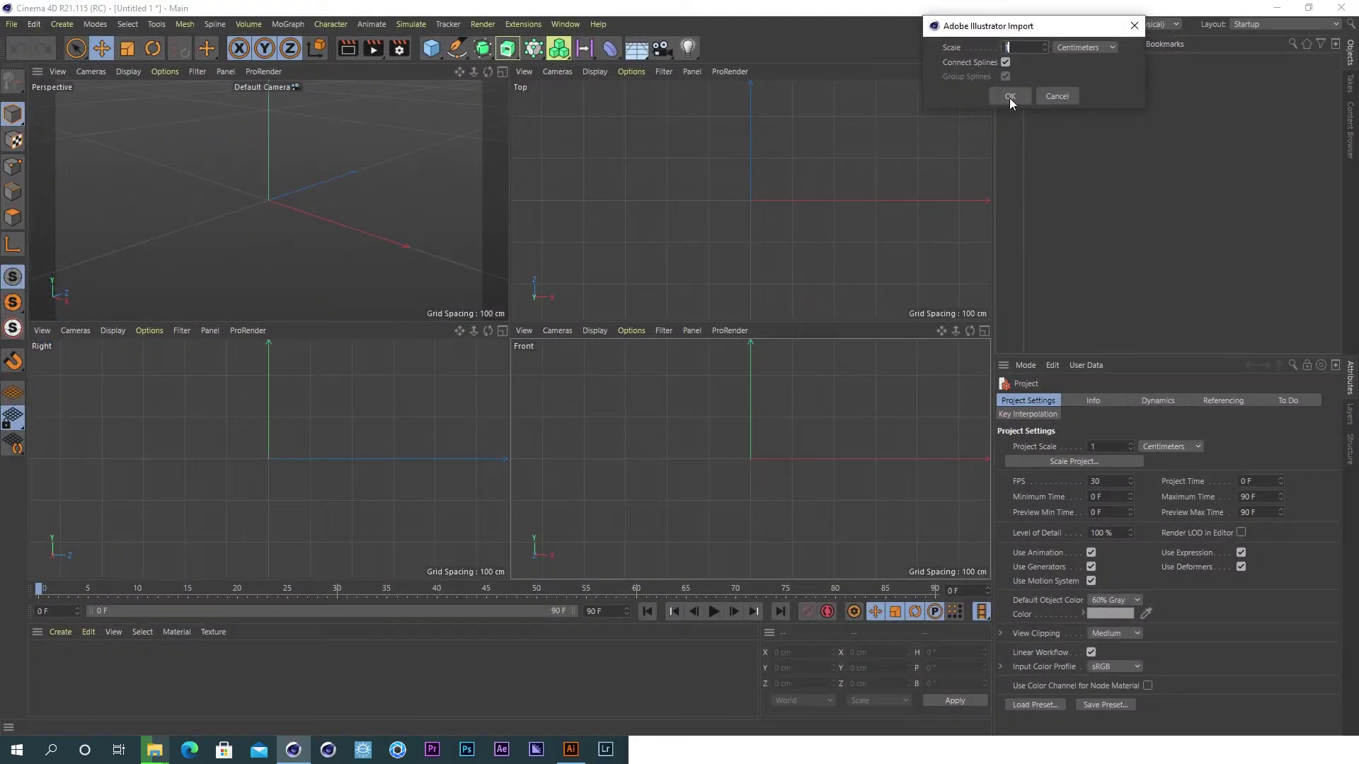
left_click(1008, 99)
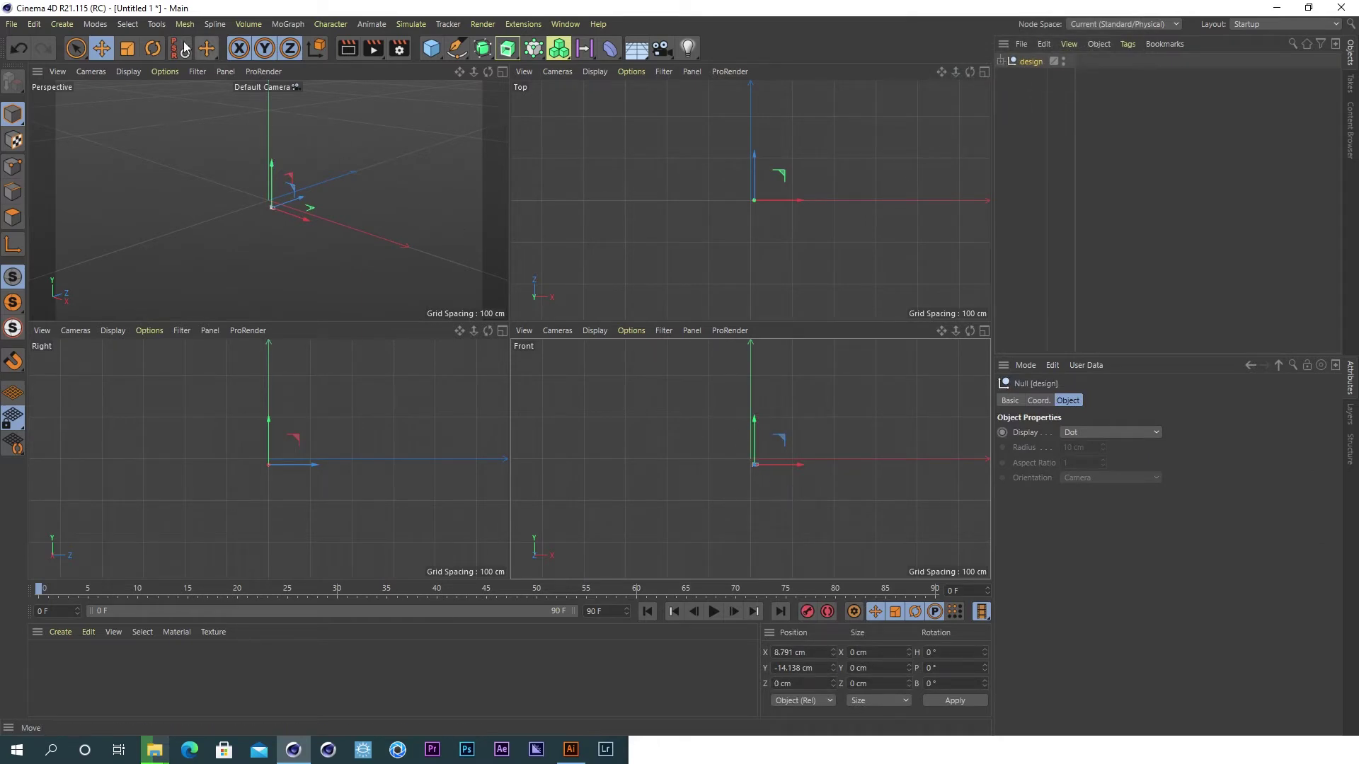
left_click(128, 50)
- Scale the imported design null up to full size in the Perspective view
left_click(295, 172)
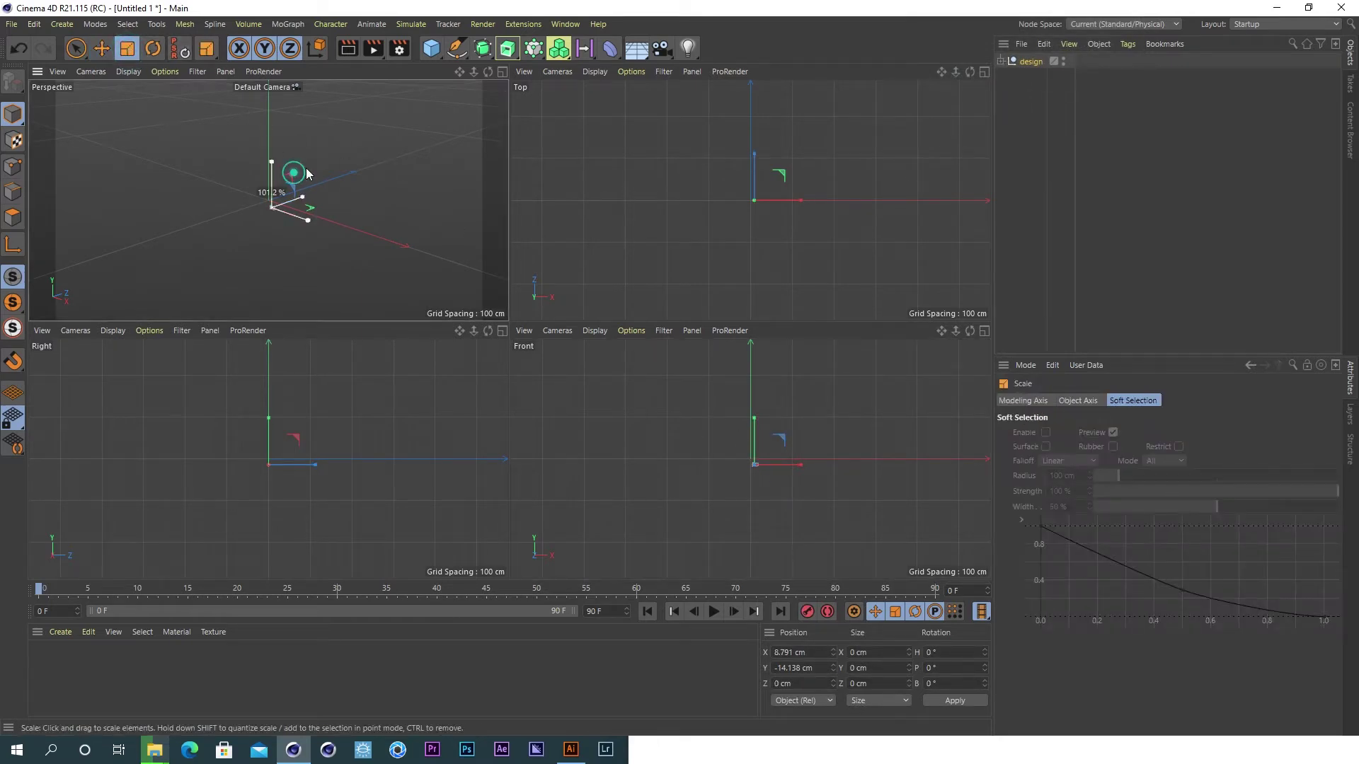
left_click_drag(379, 131, 194, 206)
mouse_move(317, 181)
left_mouse_down()
mouse_move(333, 177)
mouse_move(236, 225)
left_mouse_up()
mouse_move(326, 178)
left_mouse_down()
mouse_move(330, 163)
mouse_move(251, 198)
left_mouse_up()
left_click_drag(330, 176, 555, 122)
left_click_drag(477, 172, 478, 133)
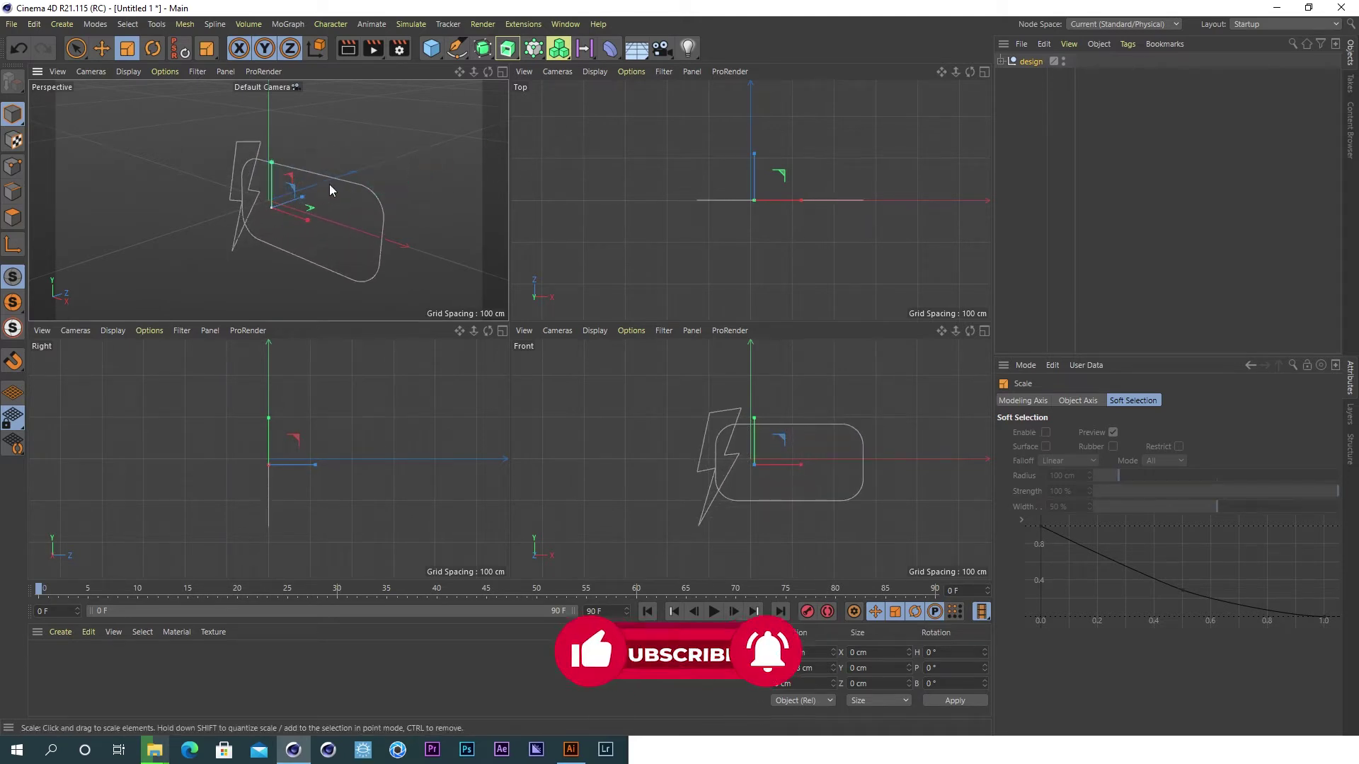
left_click_drag(329, 184, 529, 122)
left_click_drag(435, 147, 491, 168)
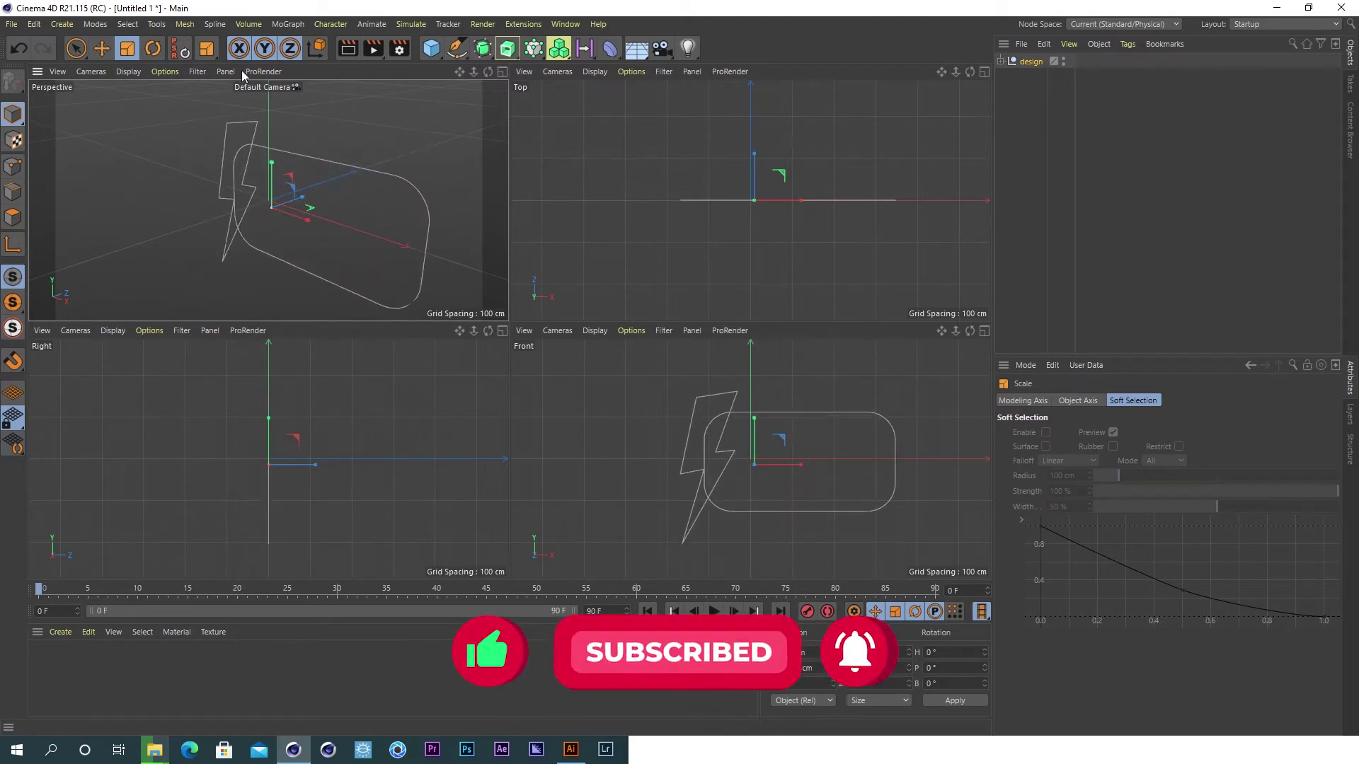
- Move the design null left and slightly up toward the scene origin
left_click(101, 48)
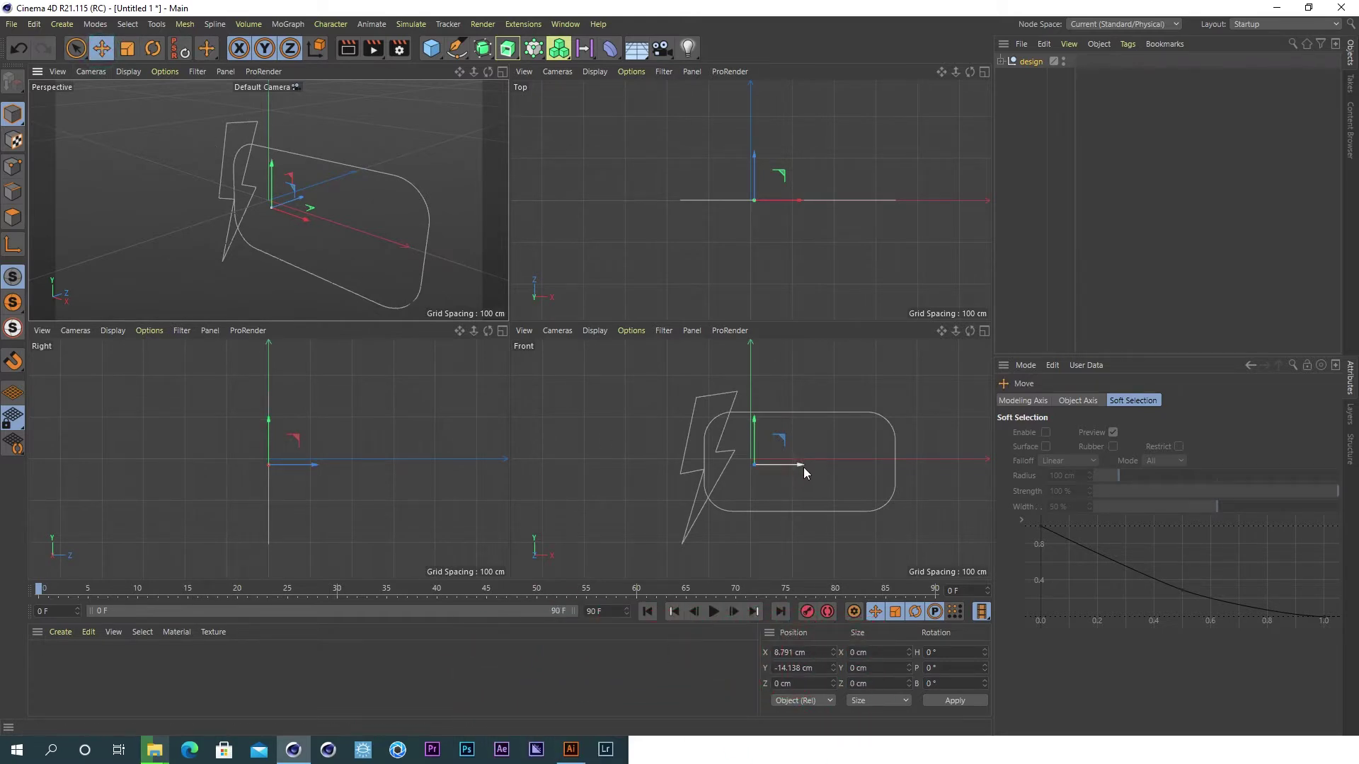
left_click_drag(804, 467, 775, 453)
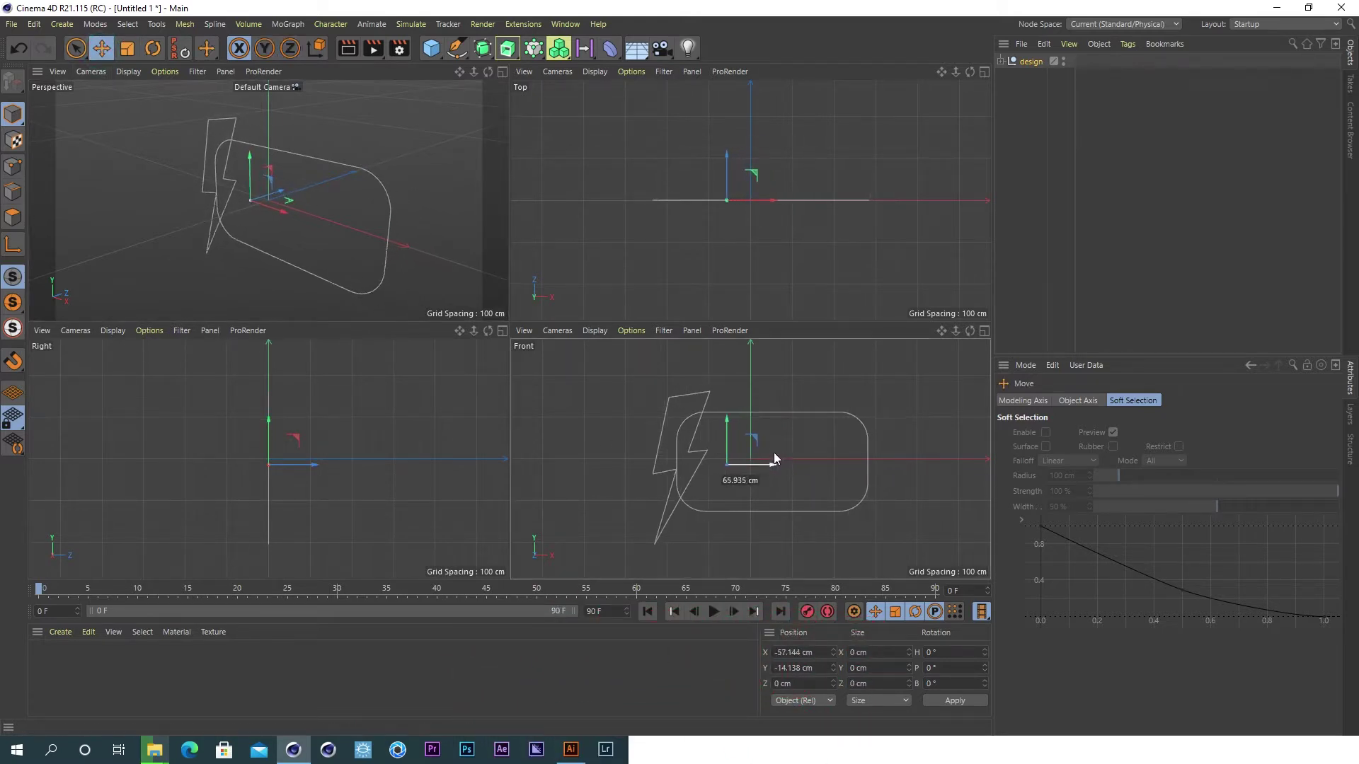
left_click_drag(723, 424, 728, 411)
left_click_drag(762, 455, 746, 454)
- Select the lightning-bolt path (Path 2) in point mode and maximize the front view
left_click(1000, 62)
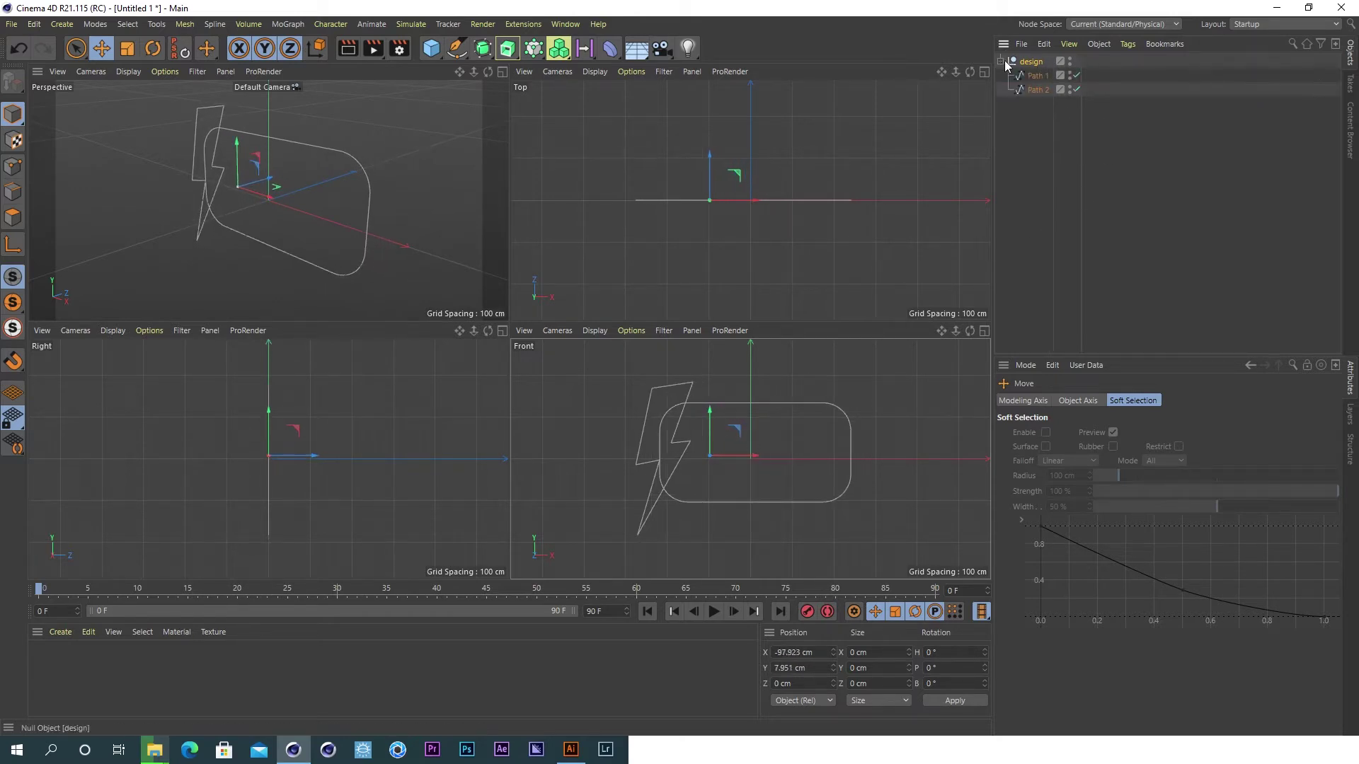
left_click(1033, 76)
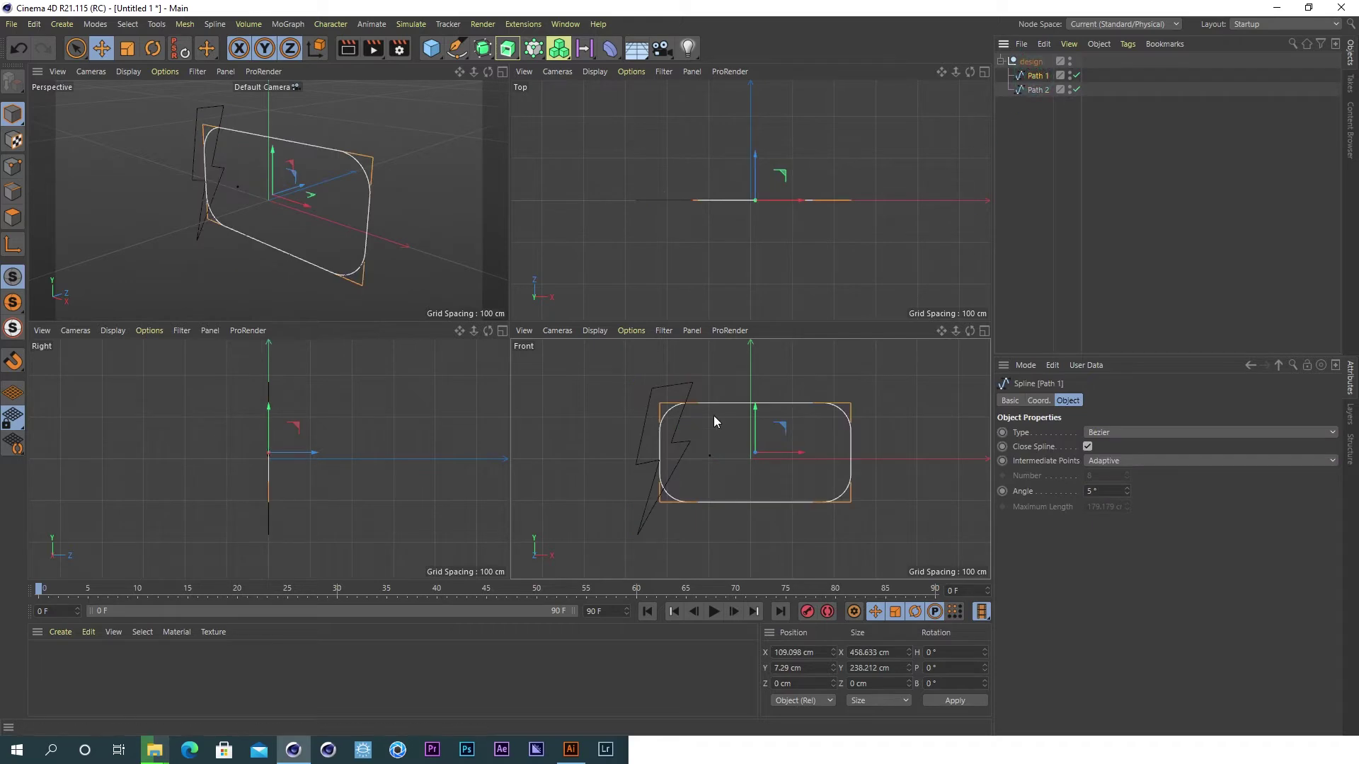
left_click(651, 391)
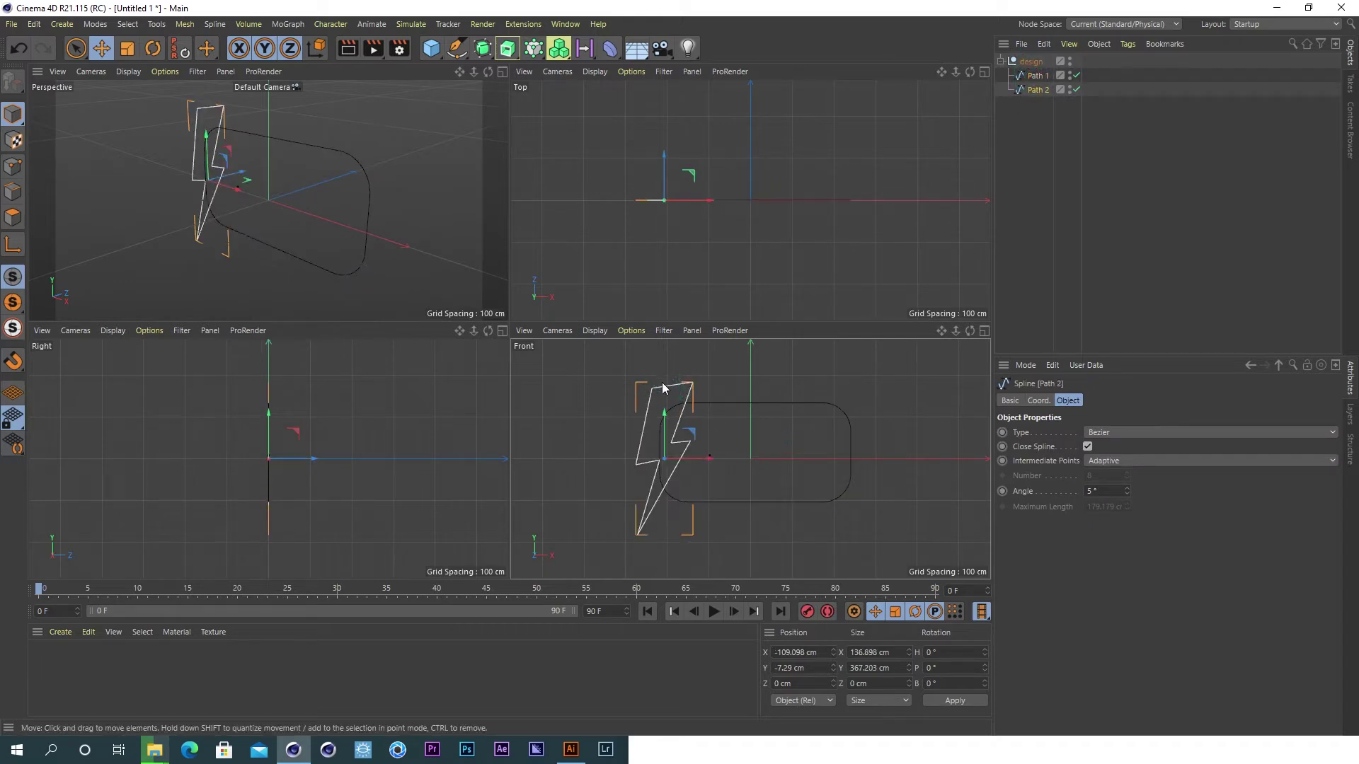
left_click(13, 167)
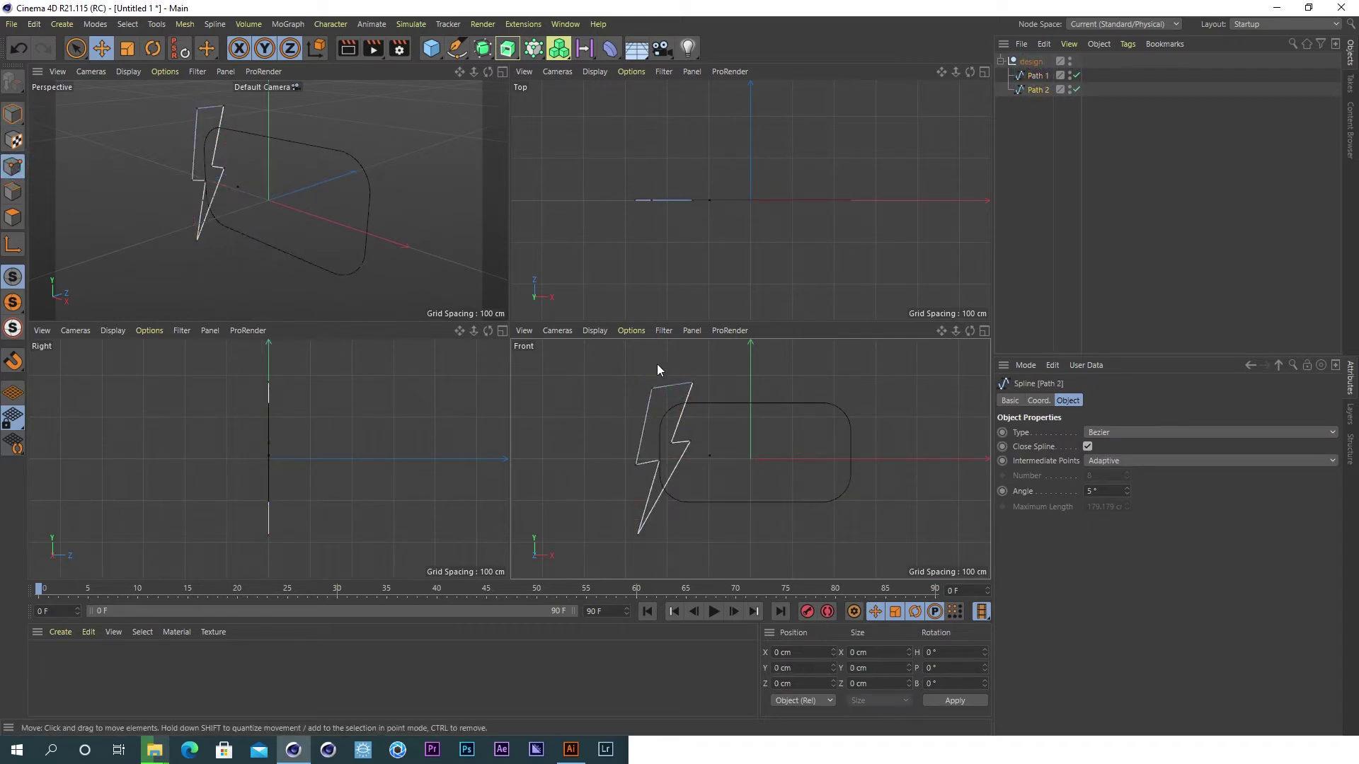
left_click(453, 52)
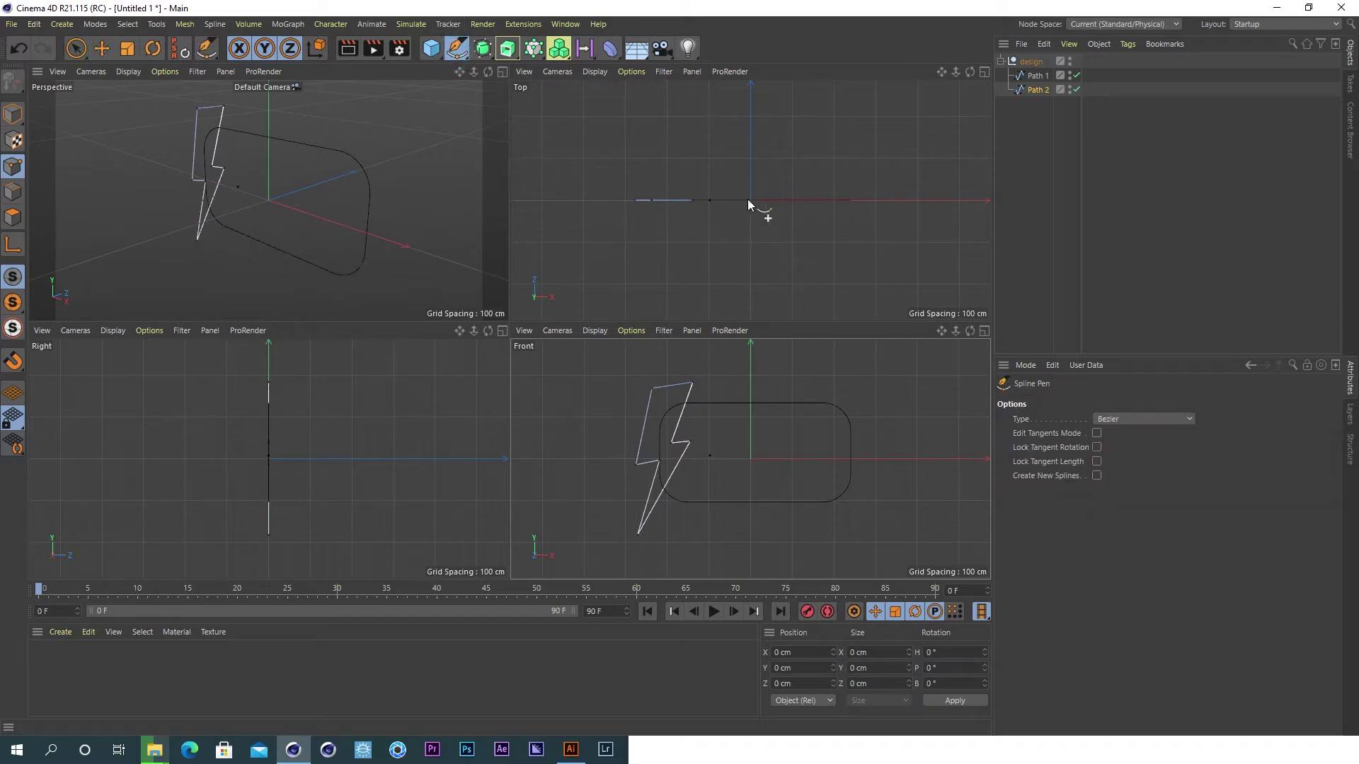
left_click(983, 331)
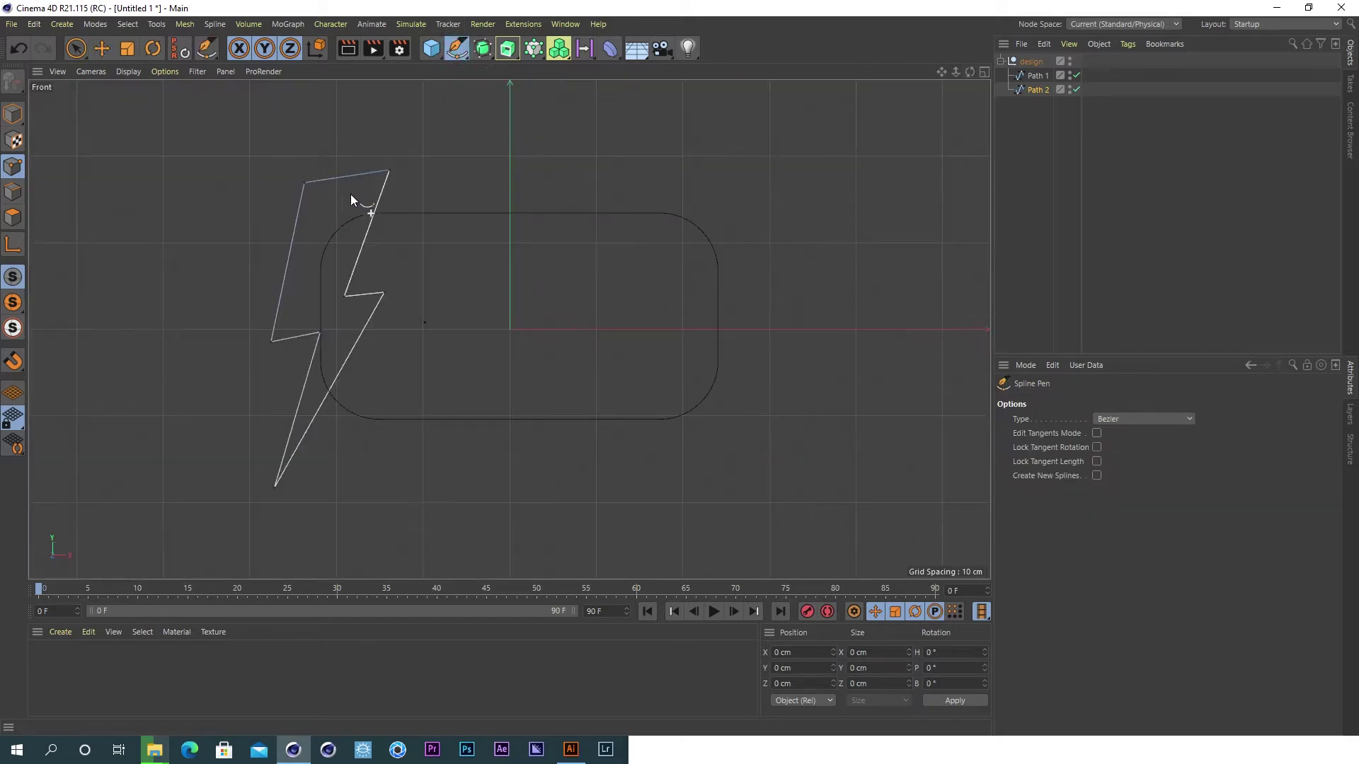
- Try arc-bending and brush-smoothing the bolt's top edge, undoing both
left_click(346, 179)
left_click(452, 53)
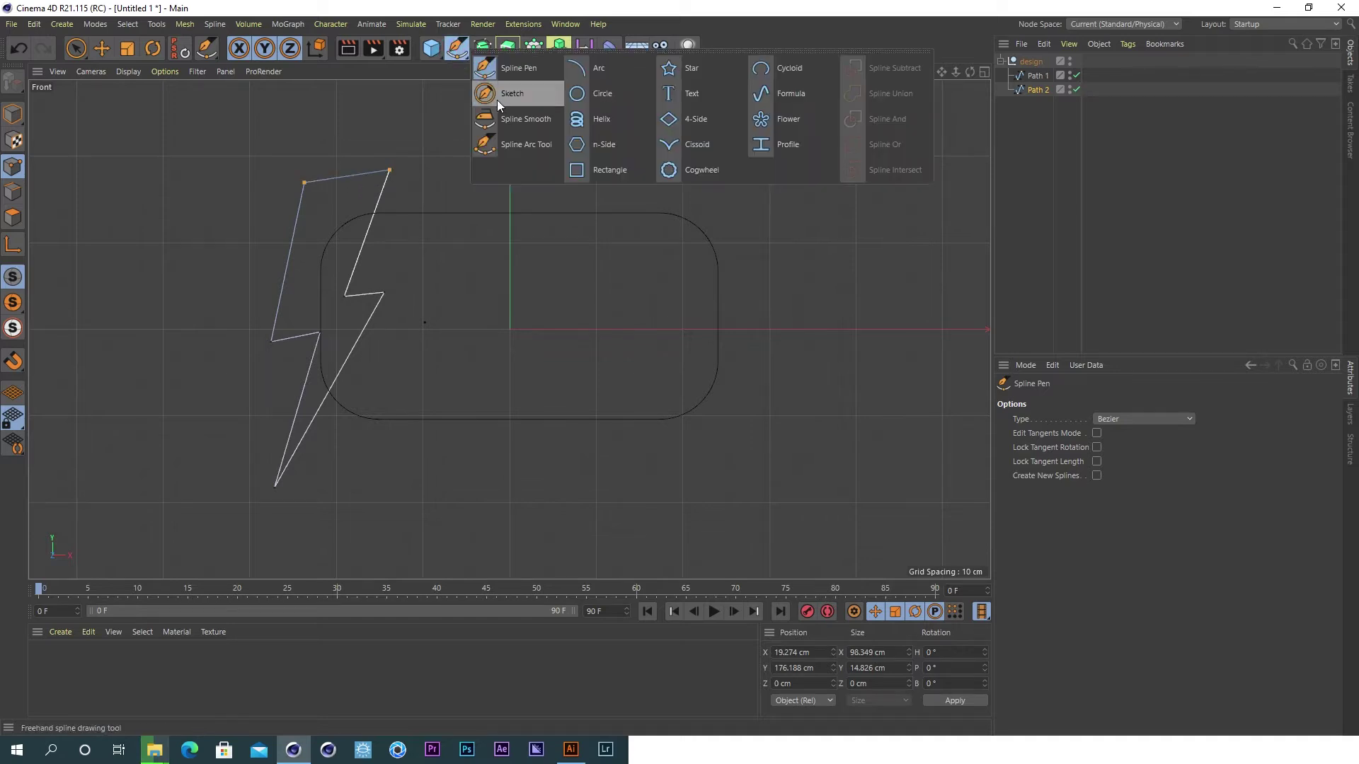
left_click(497, 145)
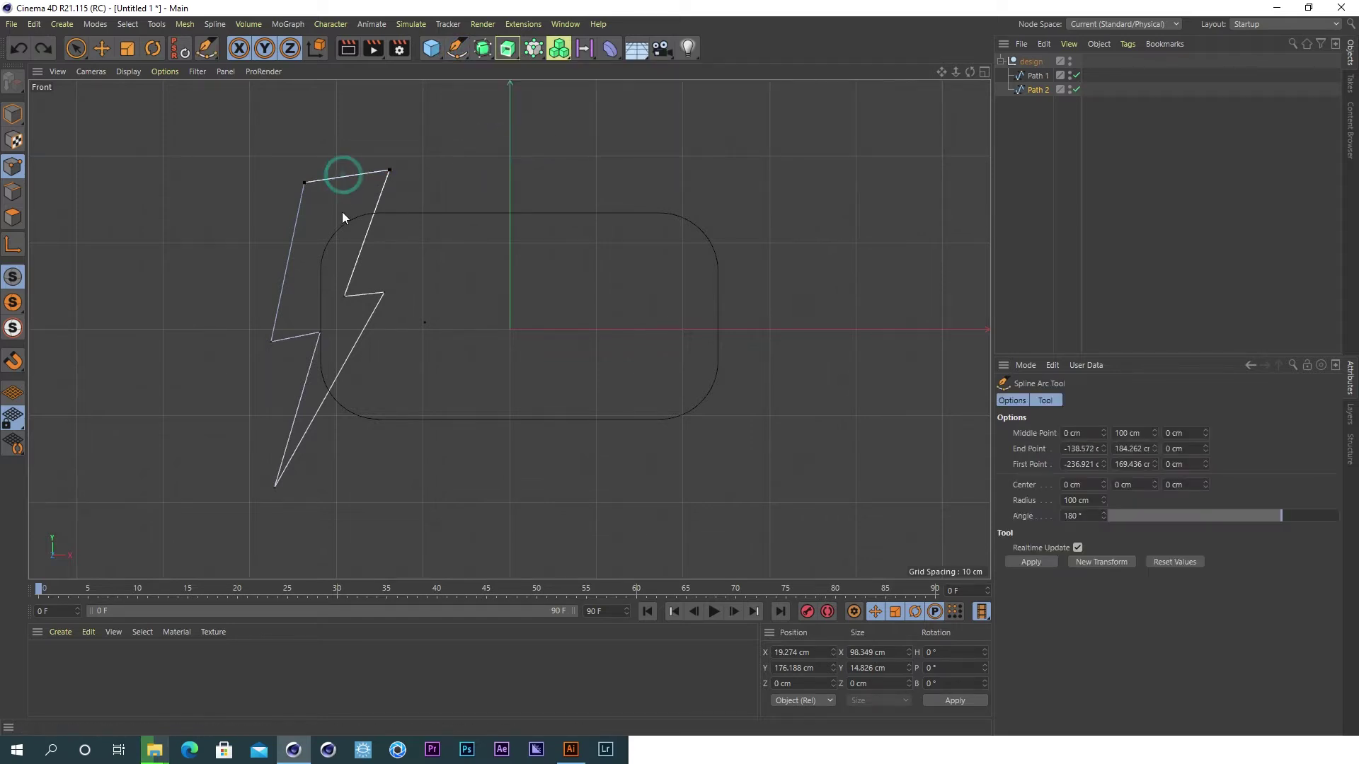
left_click_drag(346, 177, 352, 172)
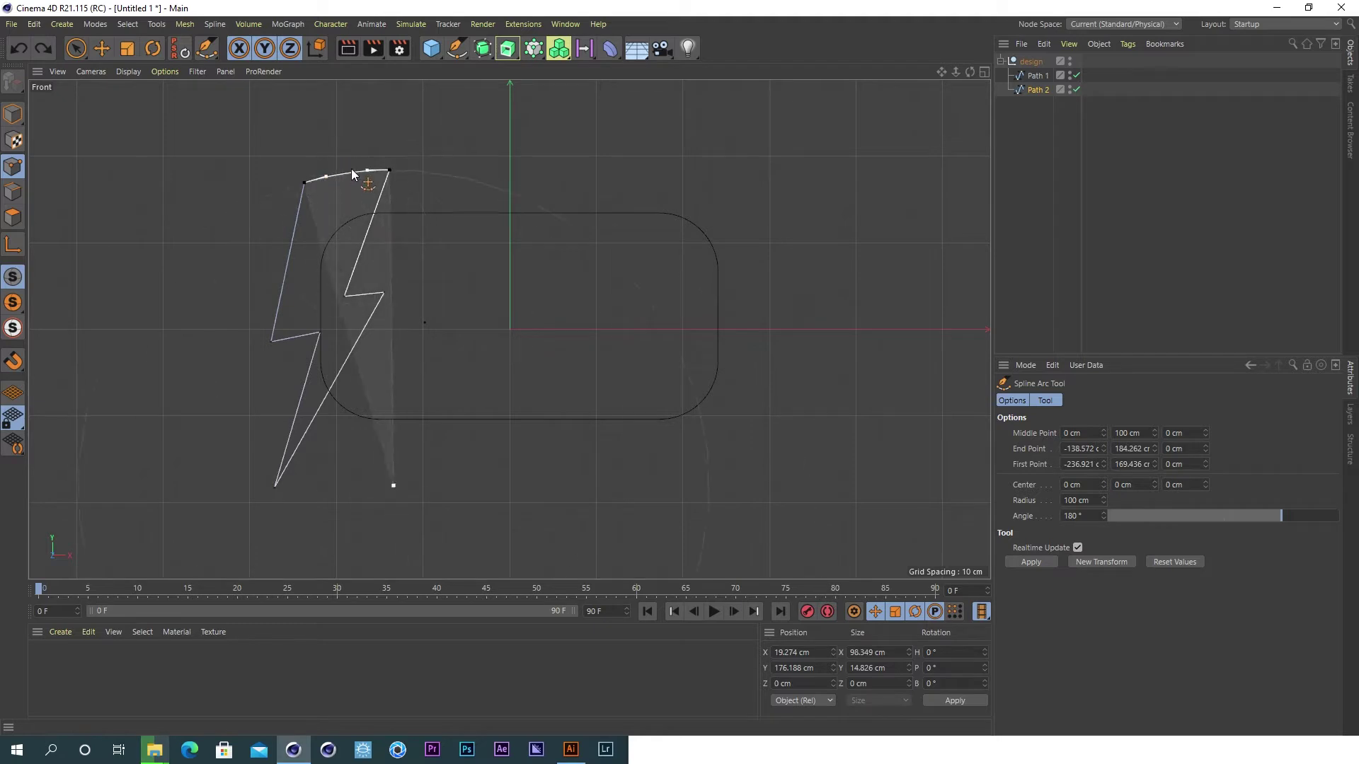
key("ctrl+z")
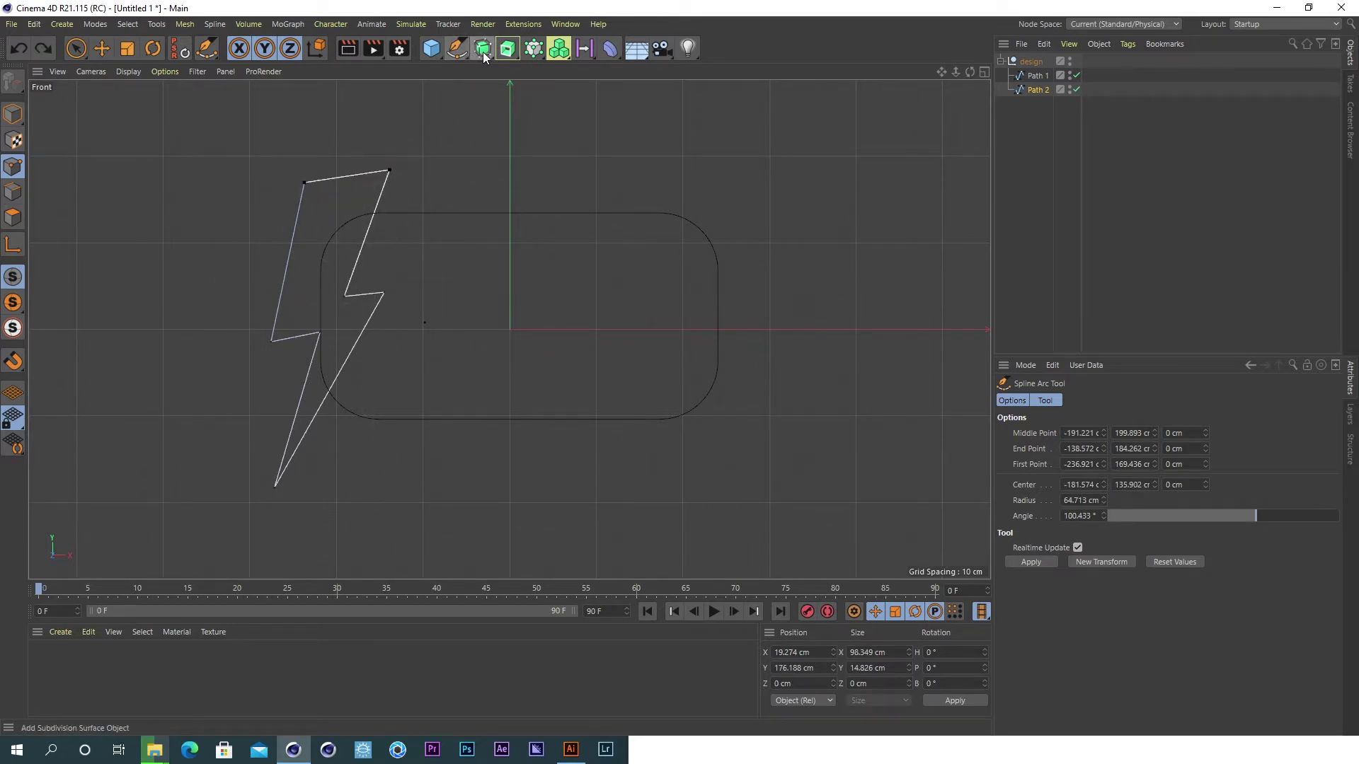
left_click(462, 46)
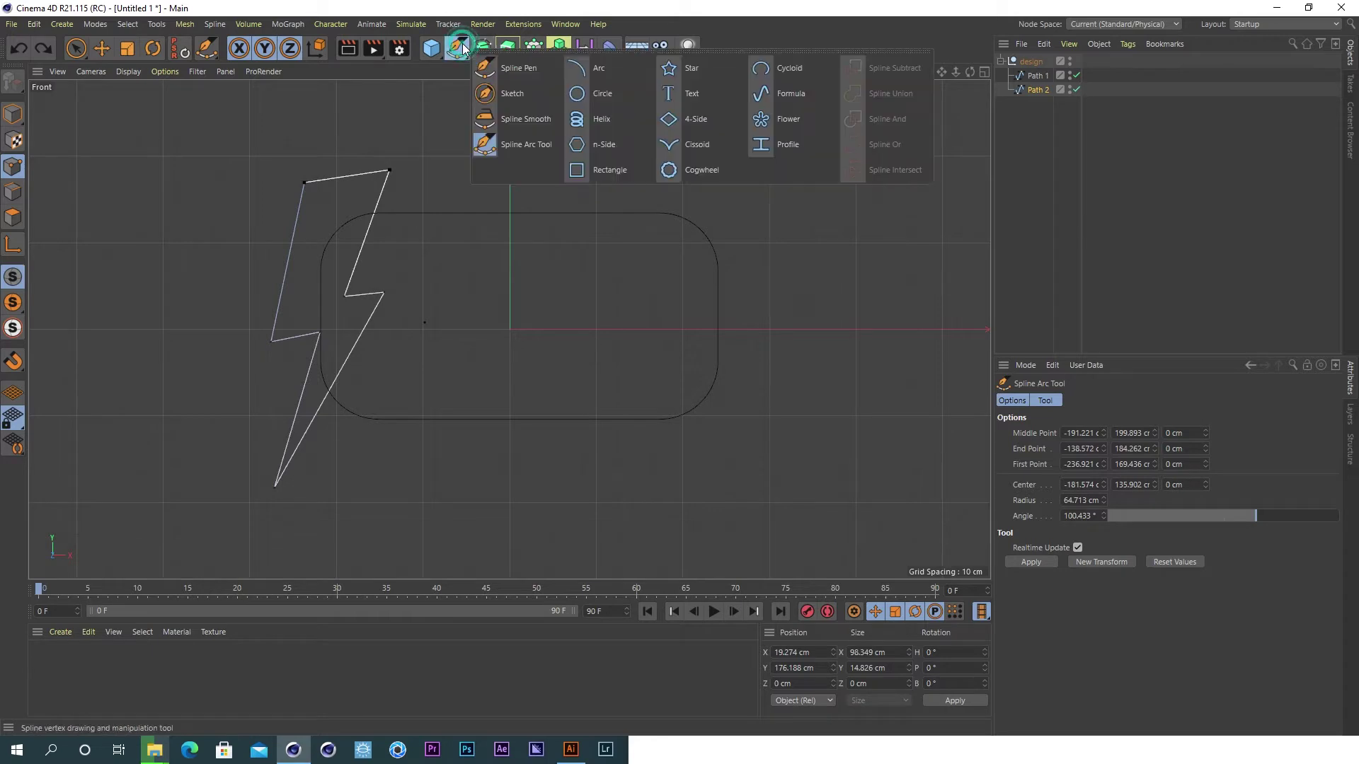
left_click(516, 119)
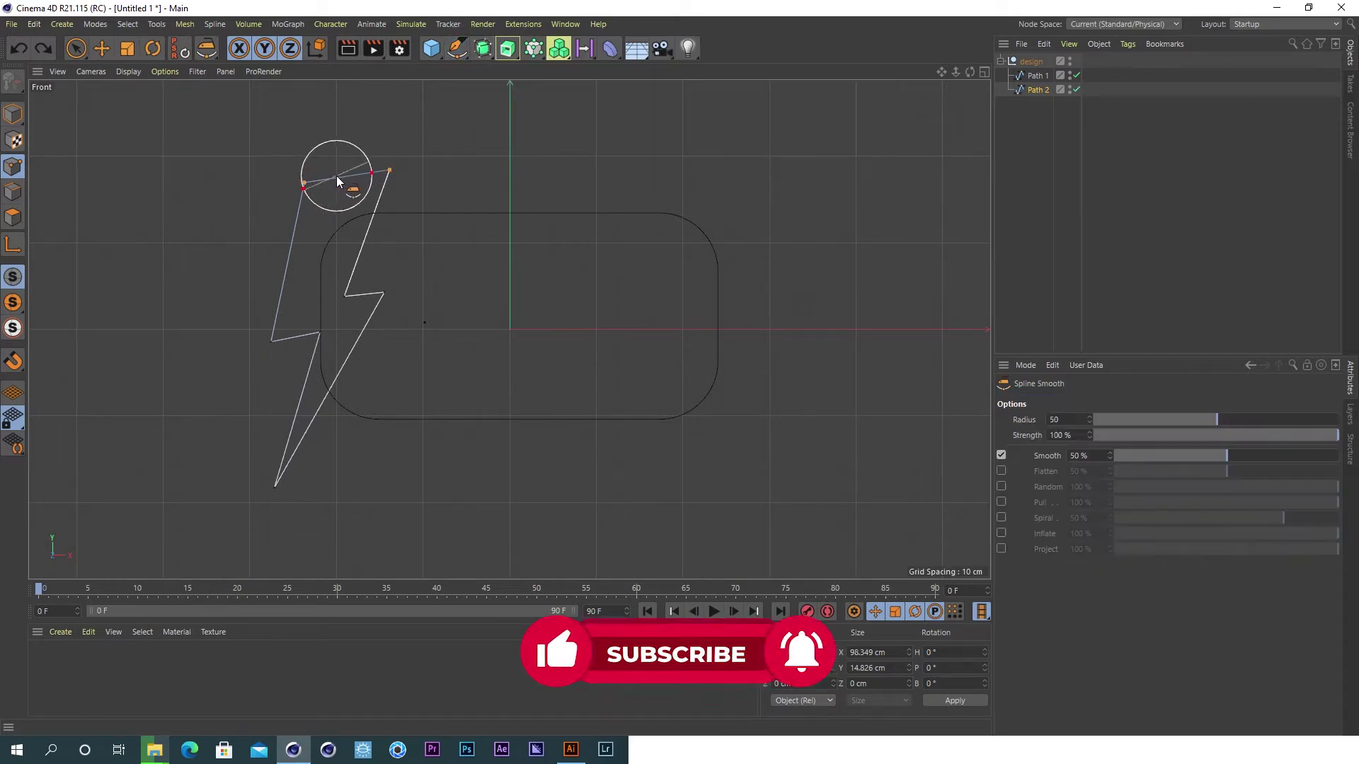
left_click(349, 176)
key("ctrl+z")
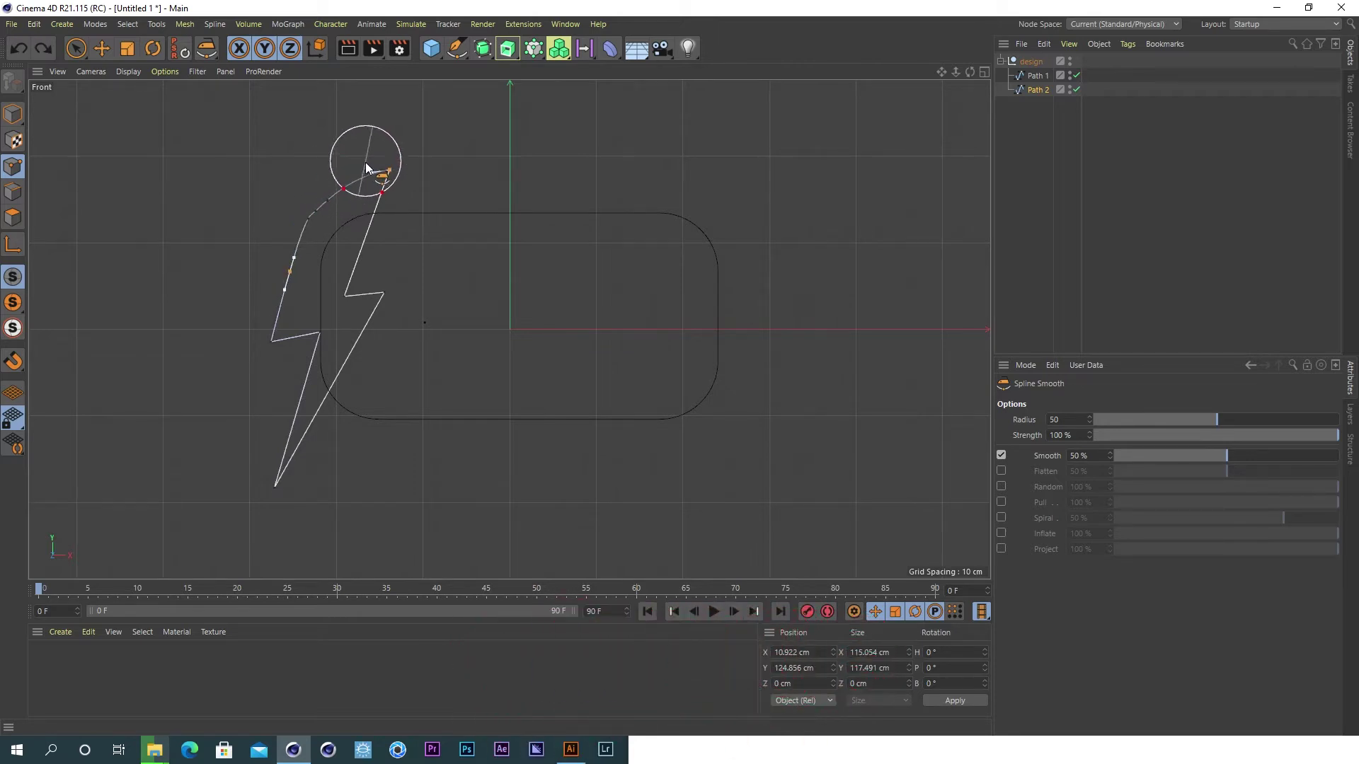
- Return to object mode and extrude Path 2 by 20 cm along Z
left_click(13, 113)
left_click(101, 49)
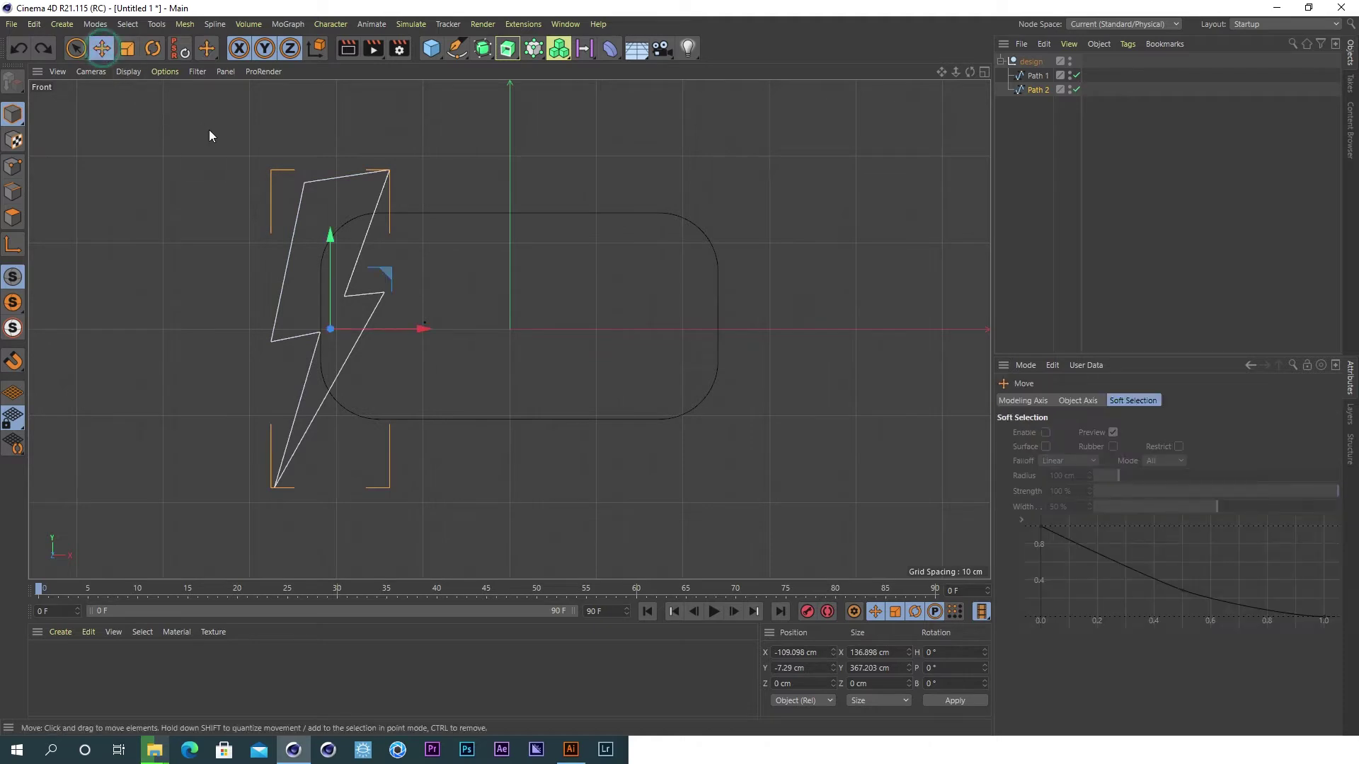
left_click(507, 48, "alt")
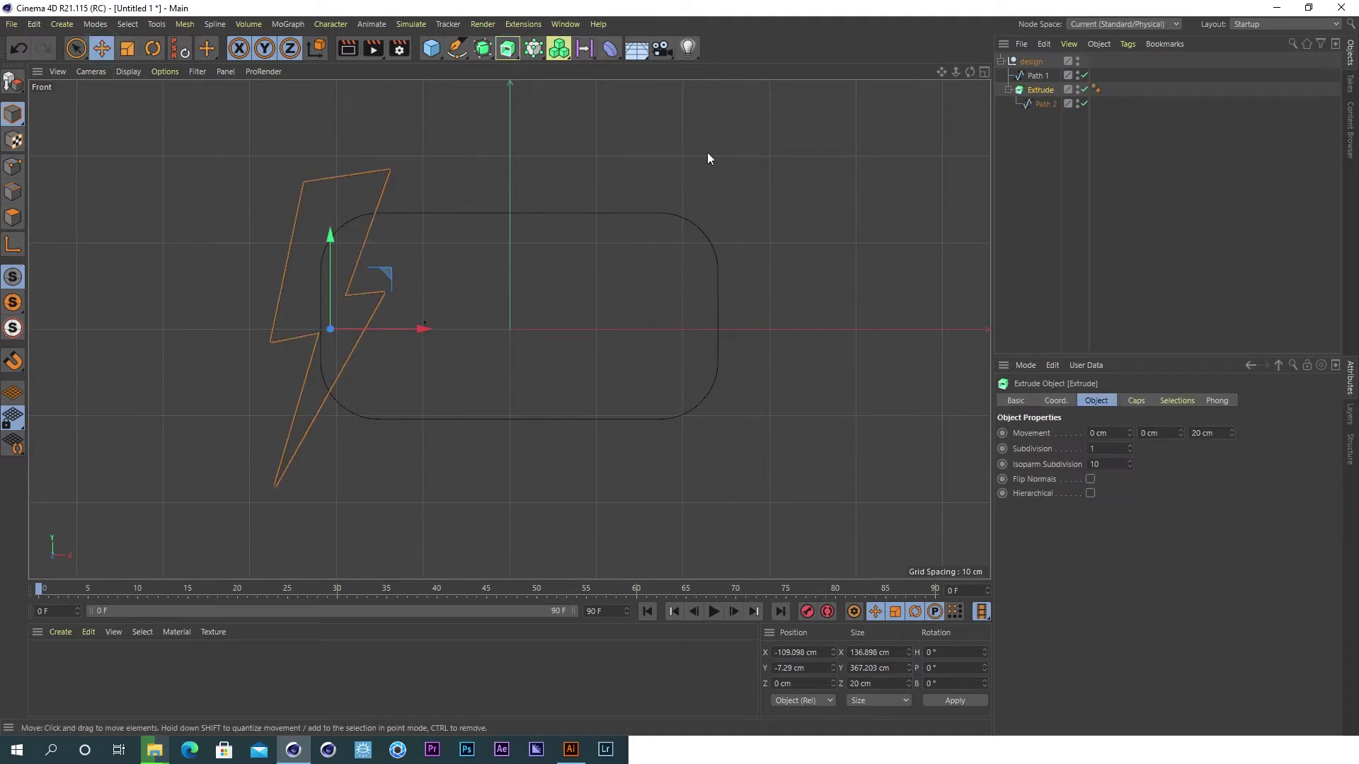
- In four-view layout, give the extrusion a Curve bevel preset of about 43 cm and adjust its depth
left_click(982, 75)
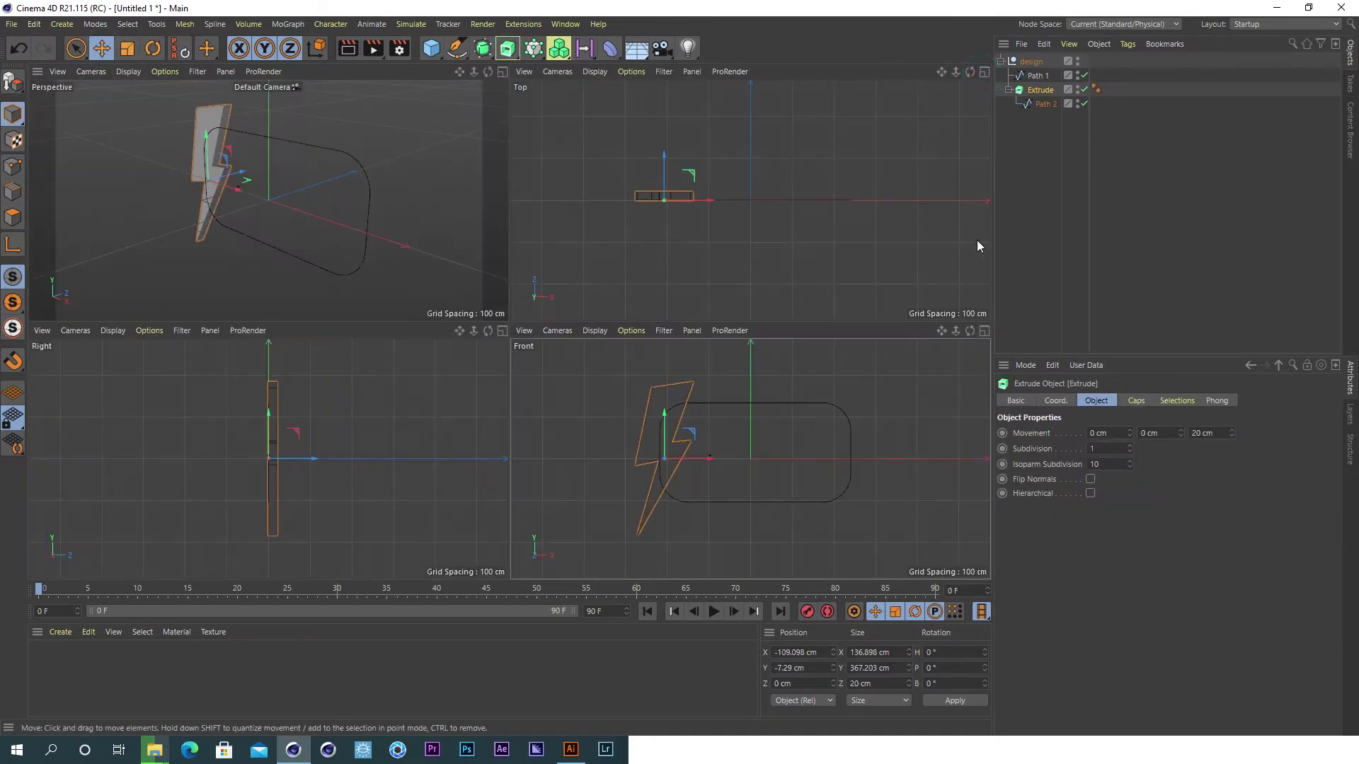
left_click(1136, 400)
left_click(1042, 587)
left_click(927, 383)
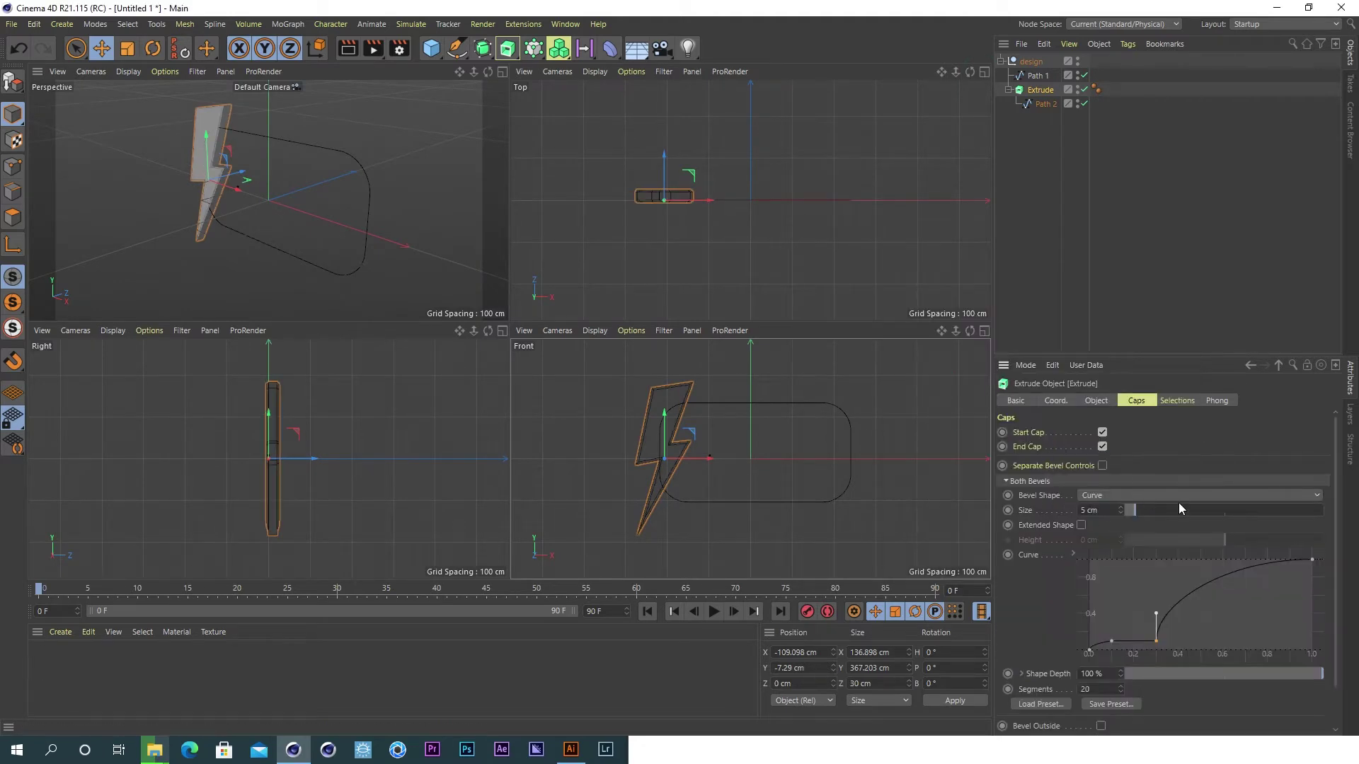
left_click_drag(1151, 511, 1206, 511)
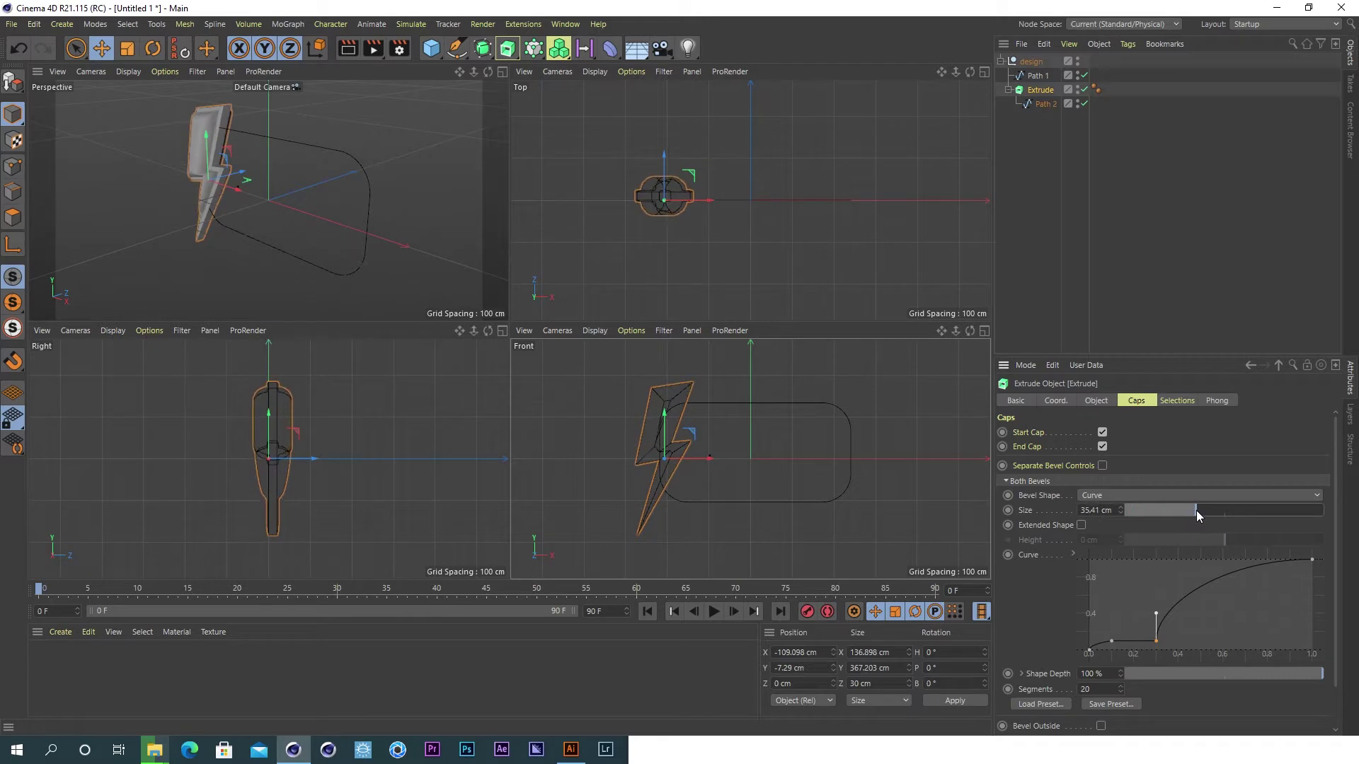
left_click(1090, 402)
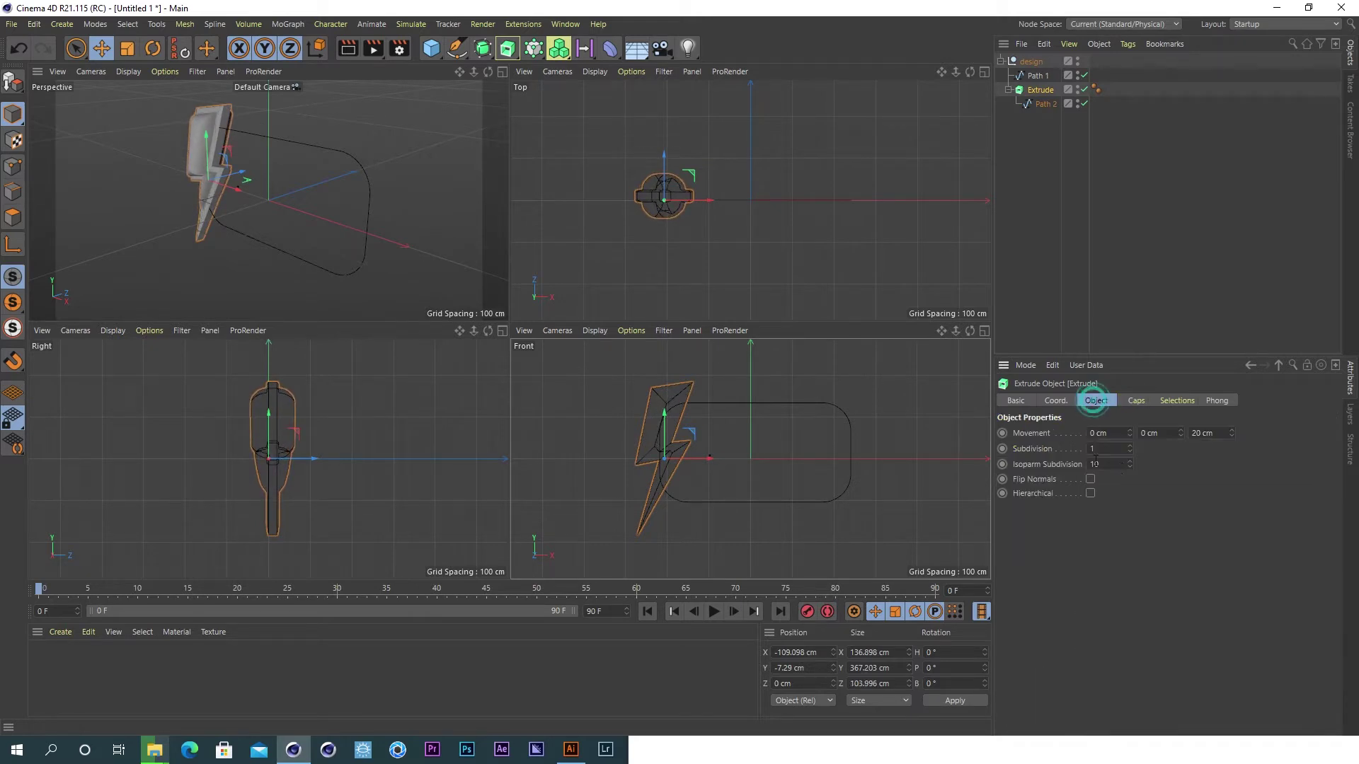
mouse_move(1232, 434)
left_mouse_down()
mouse_move(1232, 453)
mouse_move(1232, 410)
left_mouse_up()
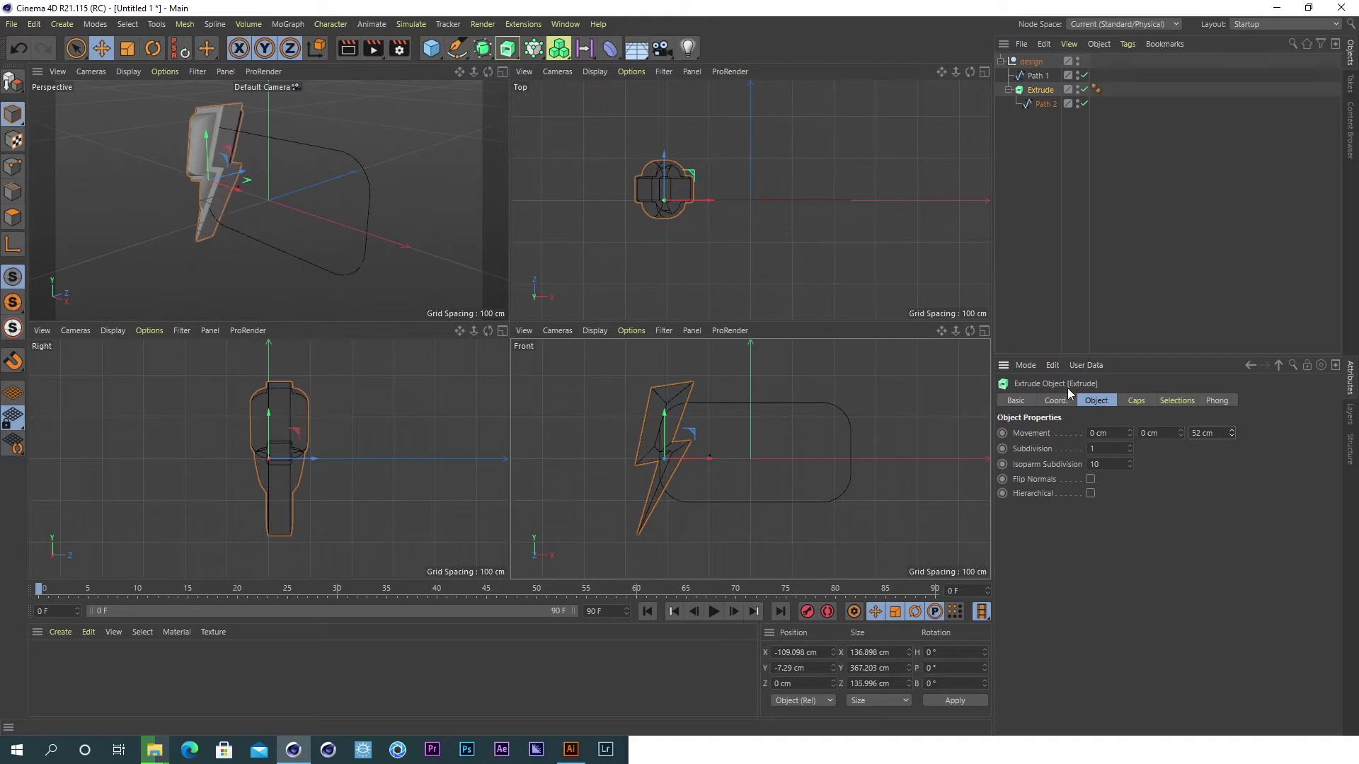
- Set Path 2's intermediate points to Natural
left_click(1037, 104)
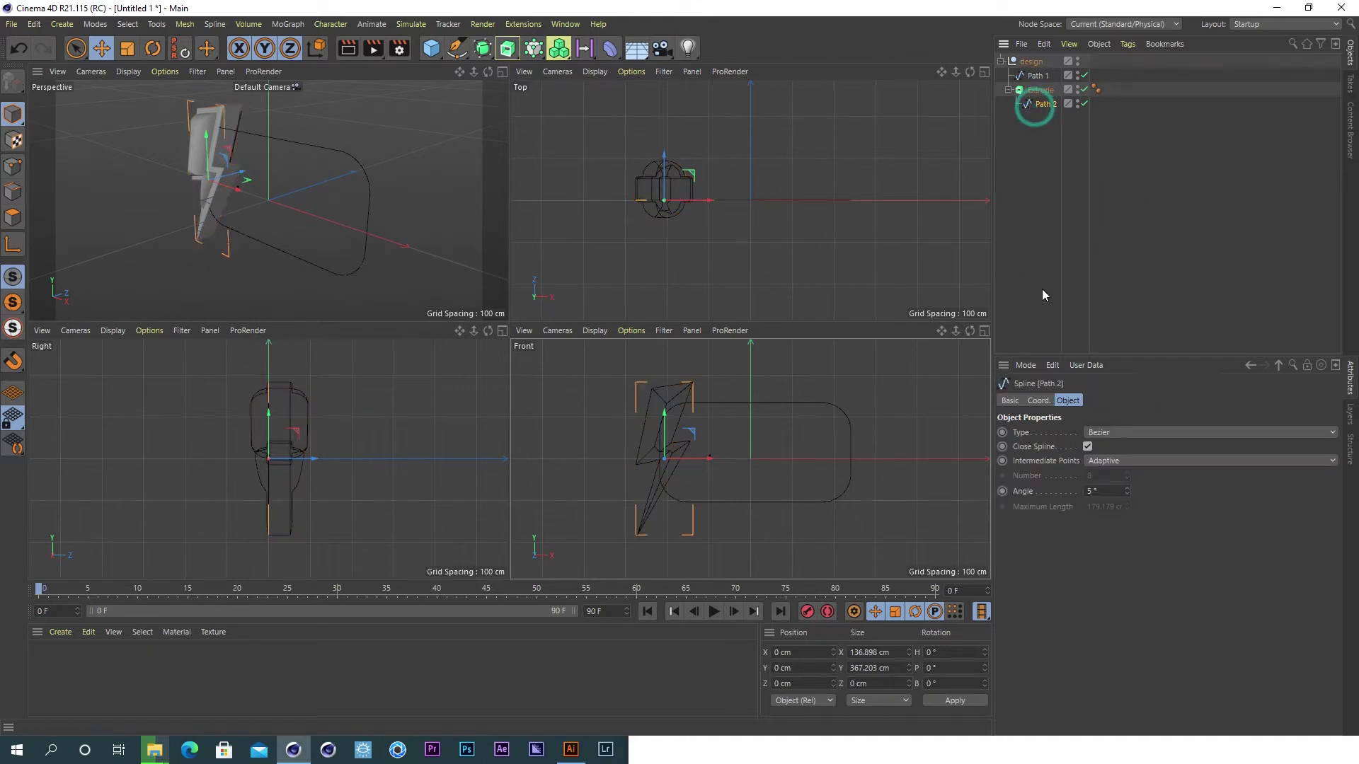
left_click(1119, 460)
left_click(1118, 492)
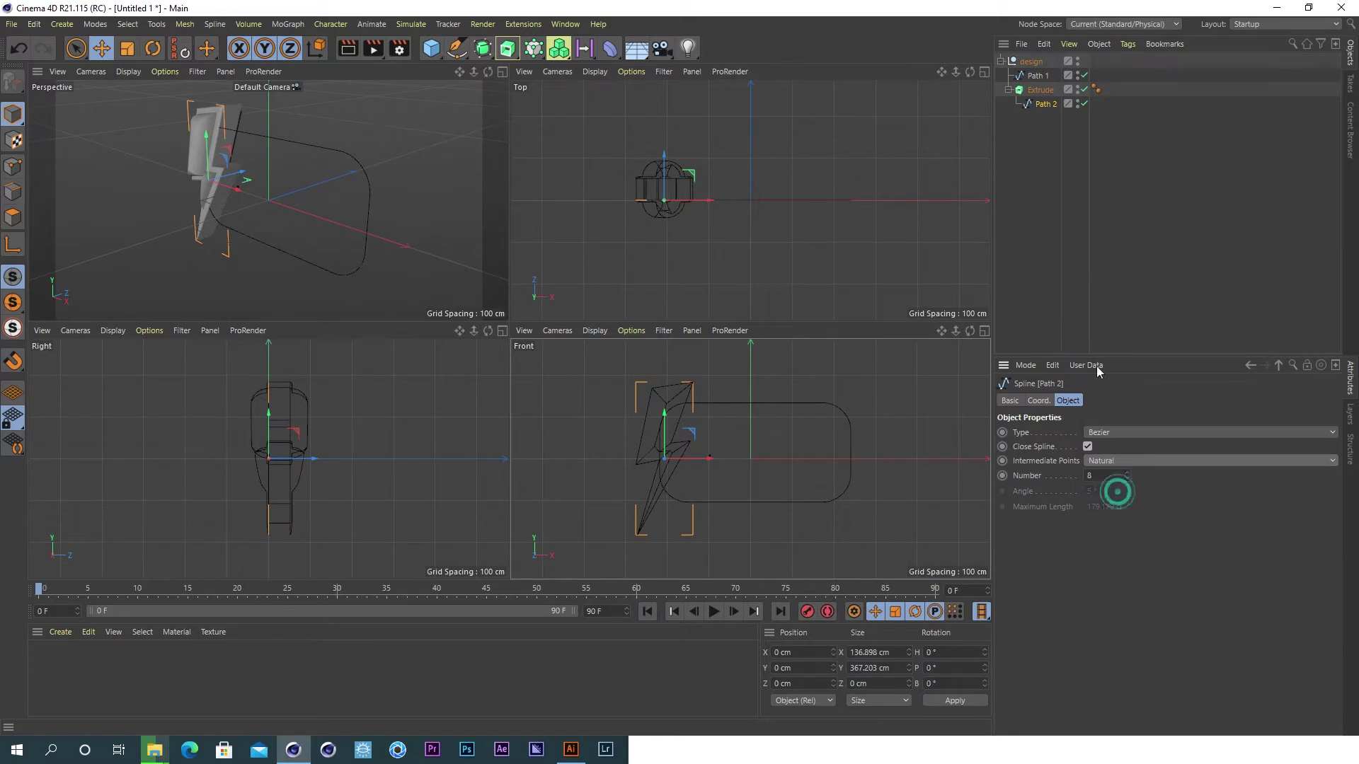
- Set the extrusion caps to Delaunay and wrap the bolt in a Subdivision Surface
left_click(1039, 89)
left_click(1136, 401)
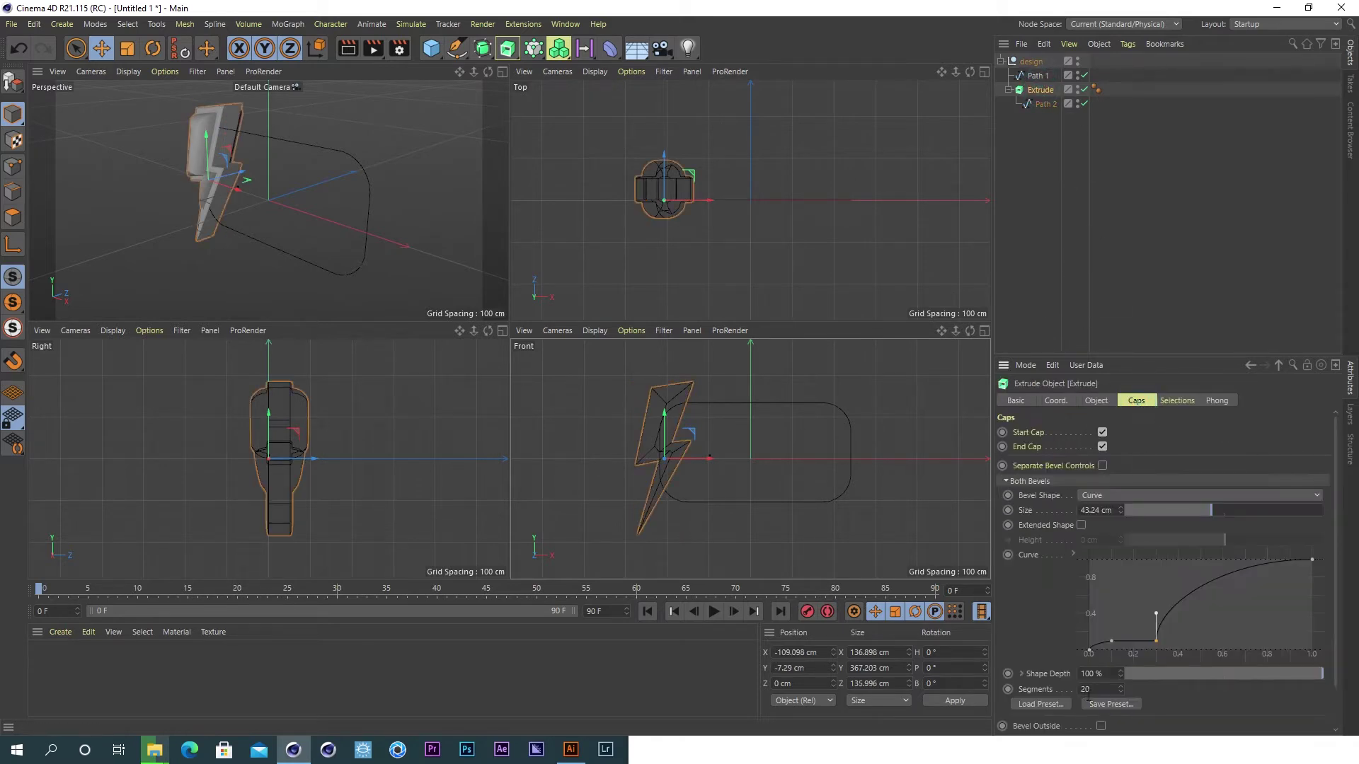
left_click_drag(1214, 357, 1214, 212)
left_click(1128, 614)
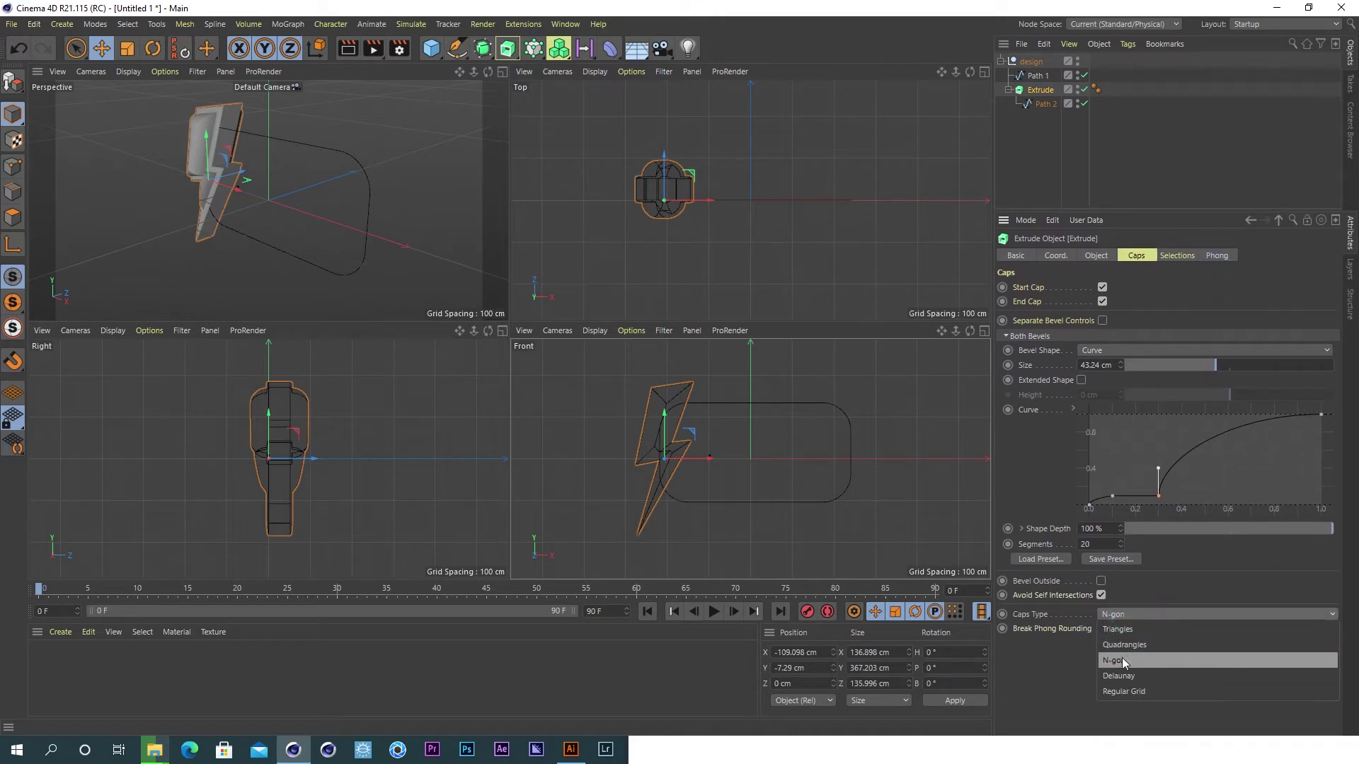
left_click(1118, 673)
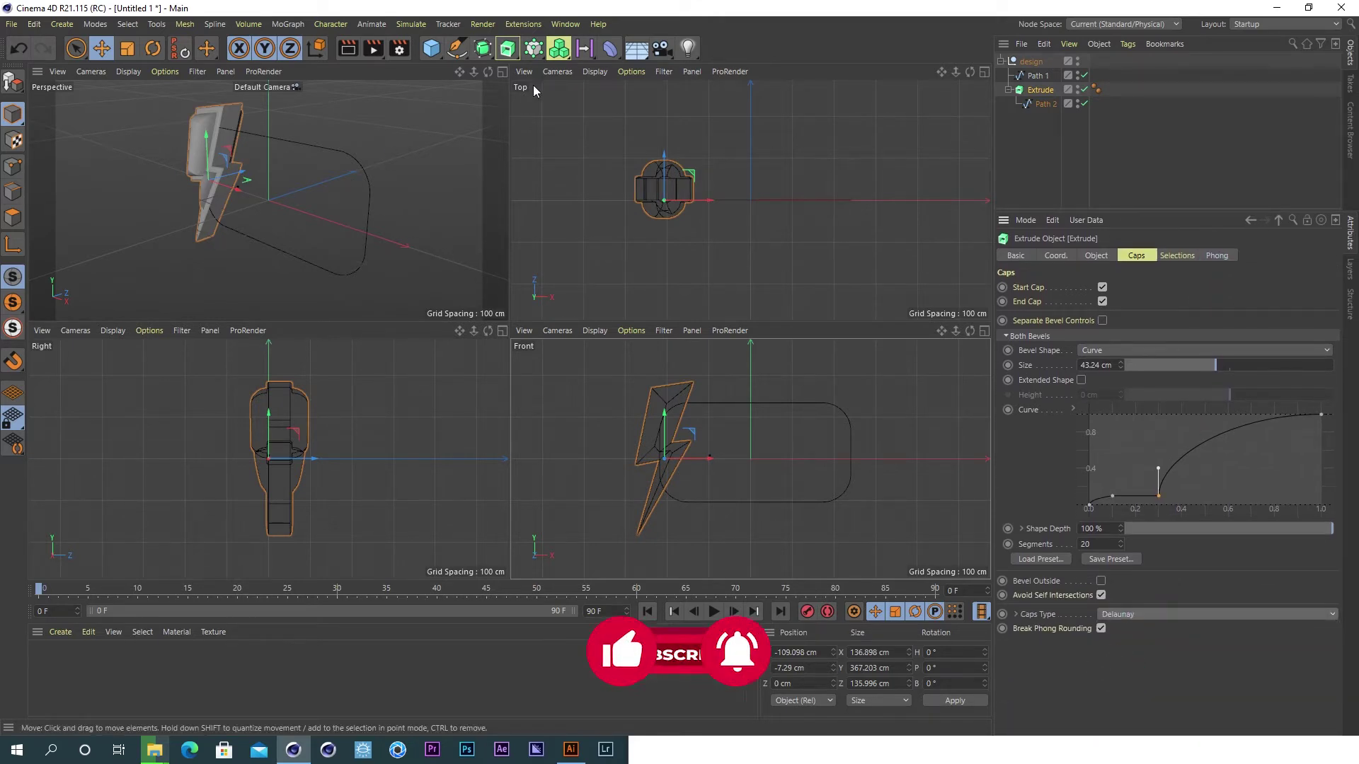
left_click(483, 48, "alt")
mouse_move(272, 146)
left_mouse_down("alt")
mouse_move(419, 140)
mouse_move(251, 121)
left_mouse_up("alt")
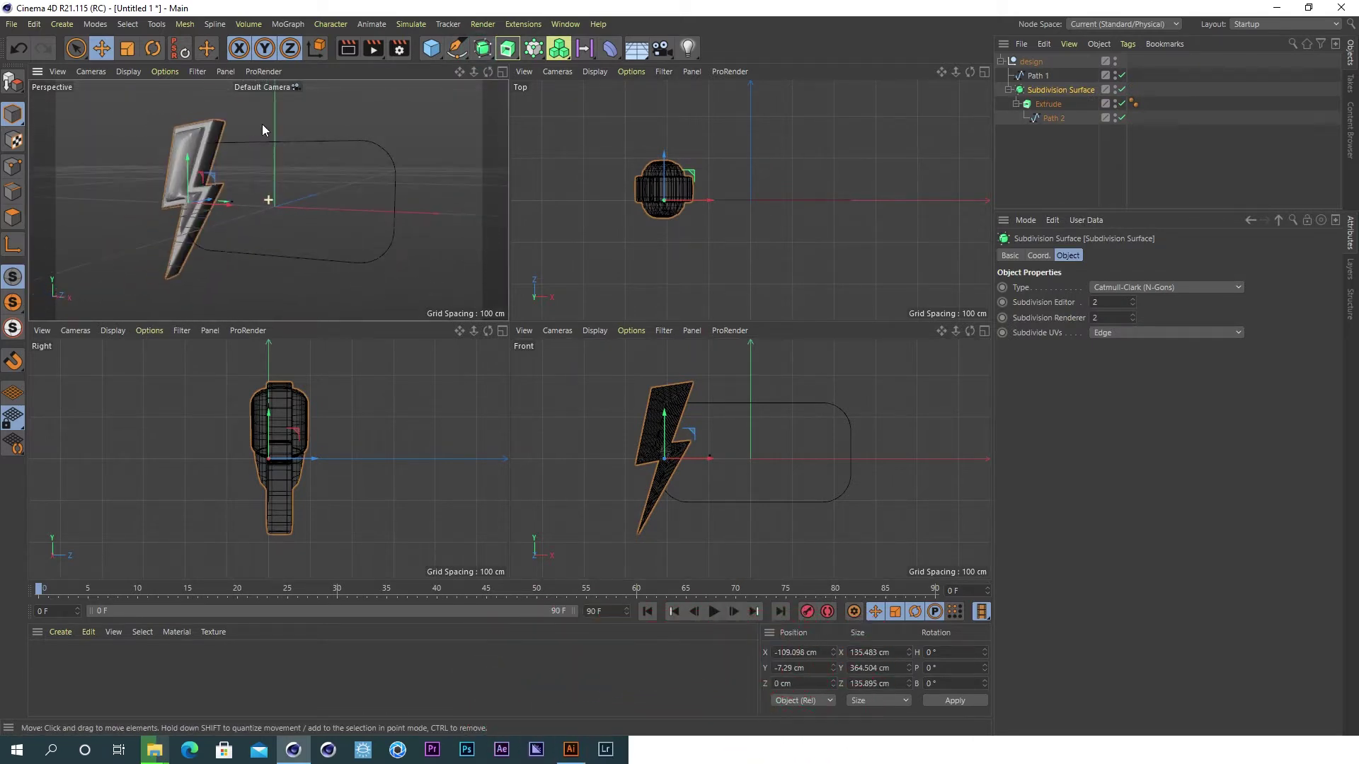
- Apply a Round bevel preset, enlarge its size and shape depth, and test-render the bolt
left_click(1049, 104)
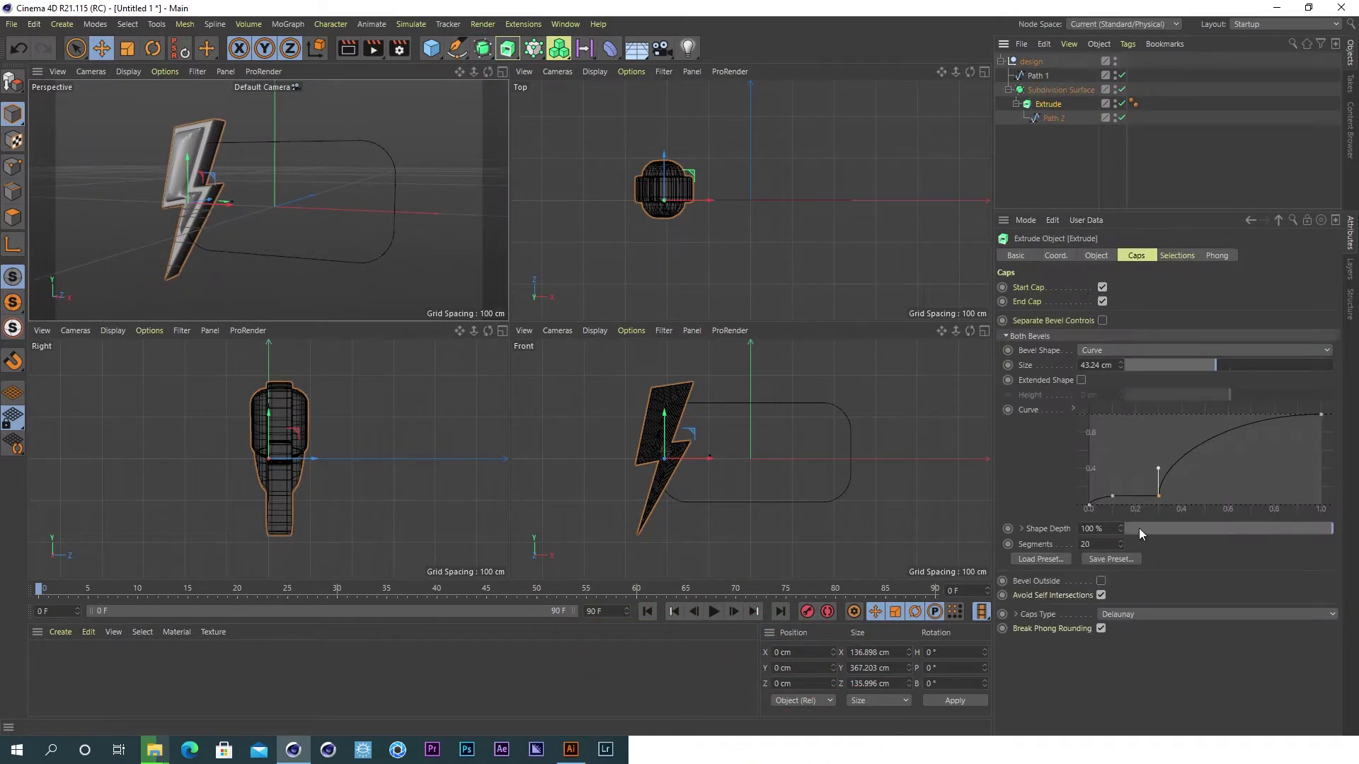
left_click(1047, 560)
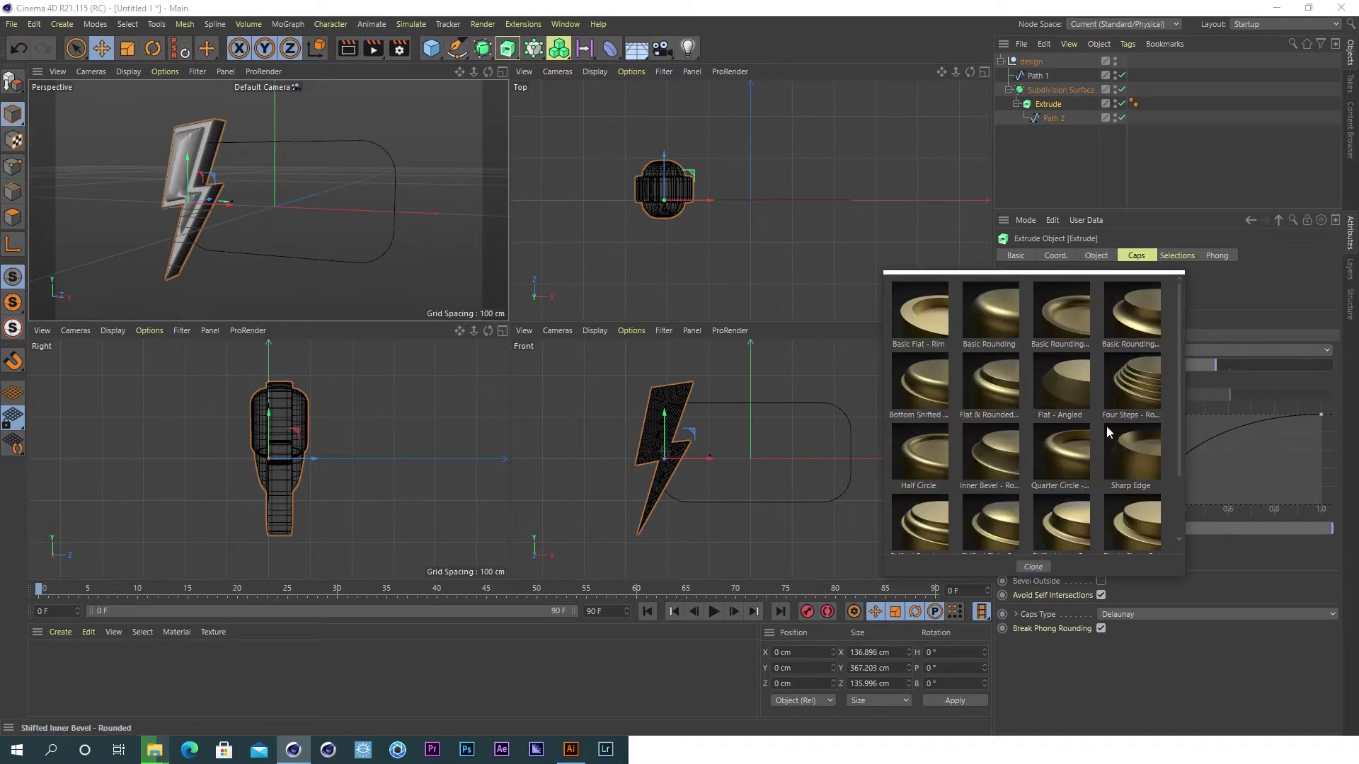
left_click(1132, 355)
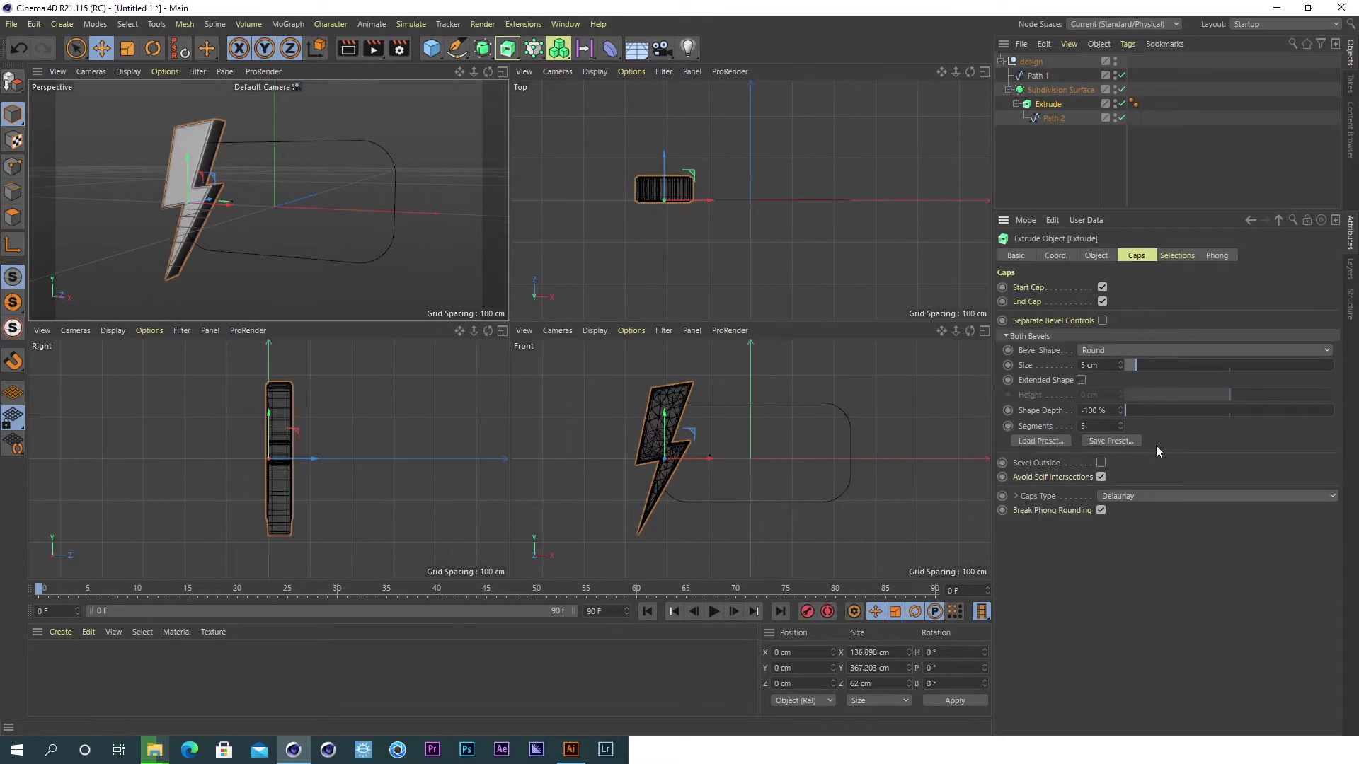
left_click_drag(1135, 408, 1141, 410)
left_click_drag(1134, 364, 1197, 366)
mouse_move(226, 121)
left_mouse_down("alt")
mouse_move(443, 151)
mouse_move(258, 133)
mouse_move(355, 189)
left_mouse_up("alt")
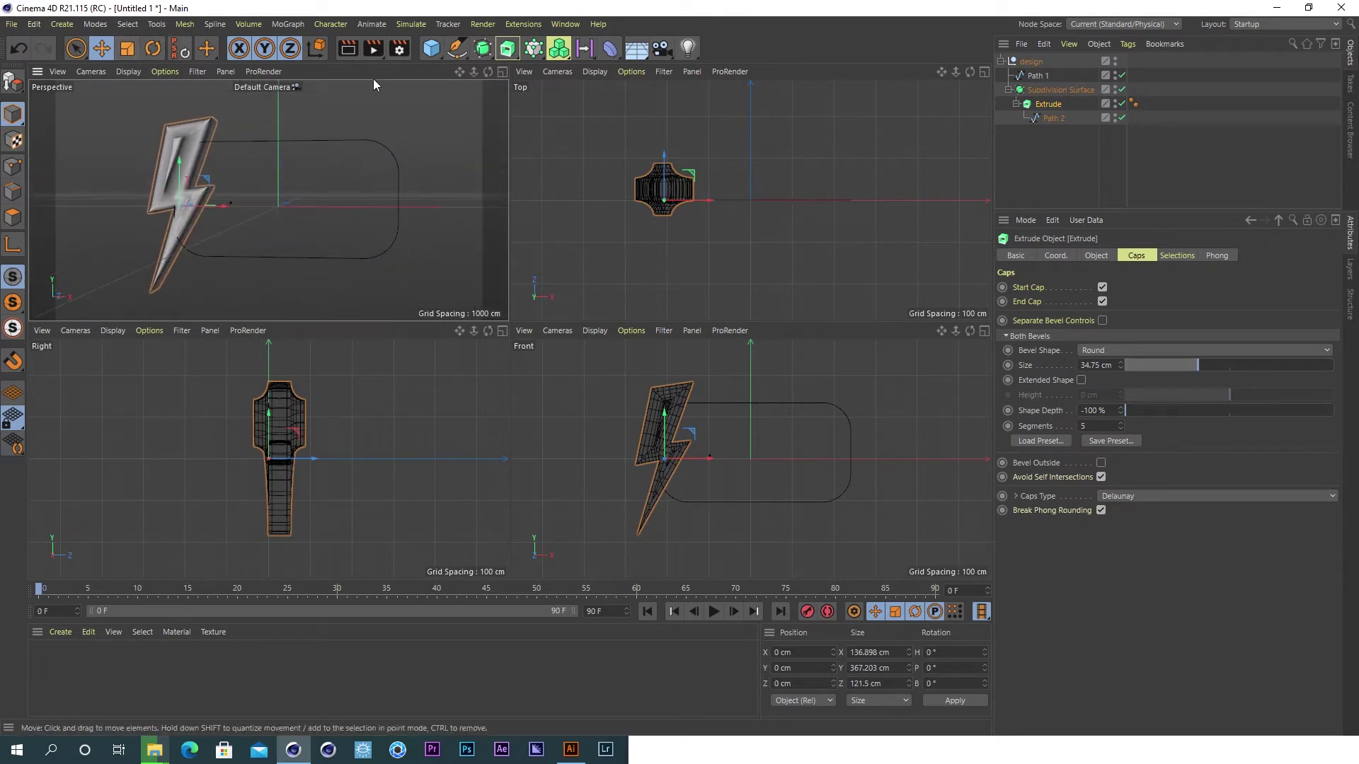
left_click(350, 55)
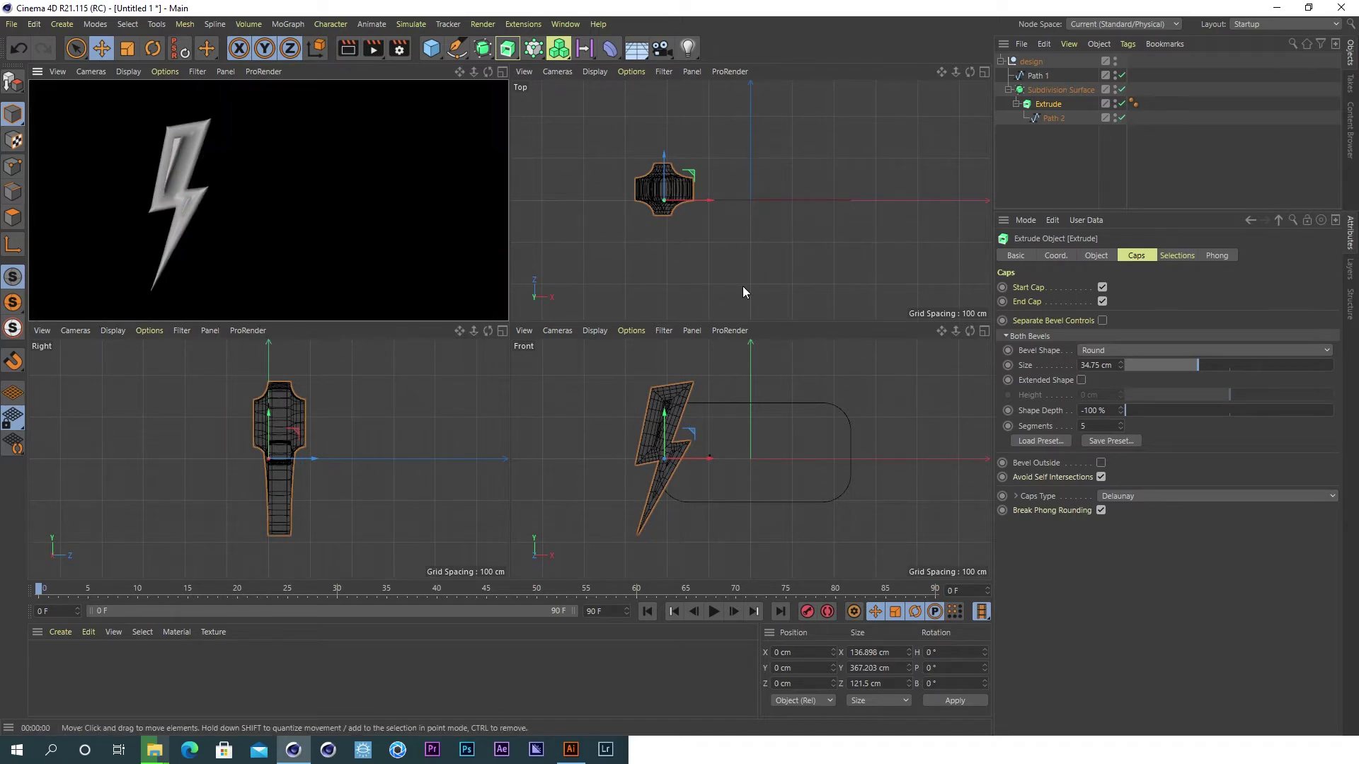
left_click(413, 290)
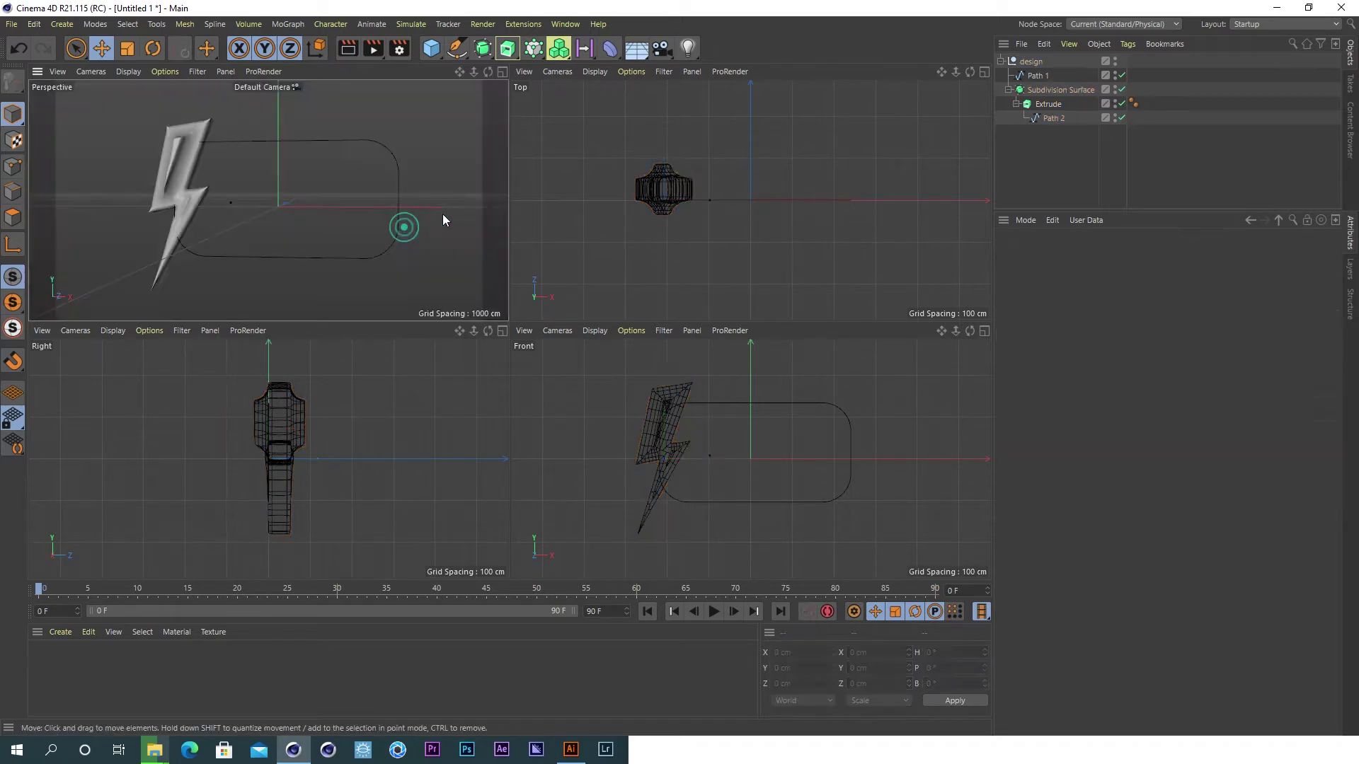
- Load an inner rounded curve bevel preset and reduce its size to 6.95 cm
left_click_drag(210, 156, 269, 167, "alt")
left_click(200, 164)
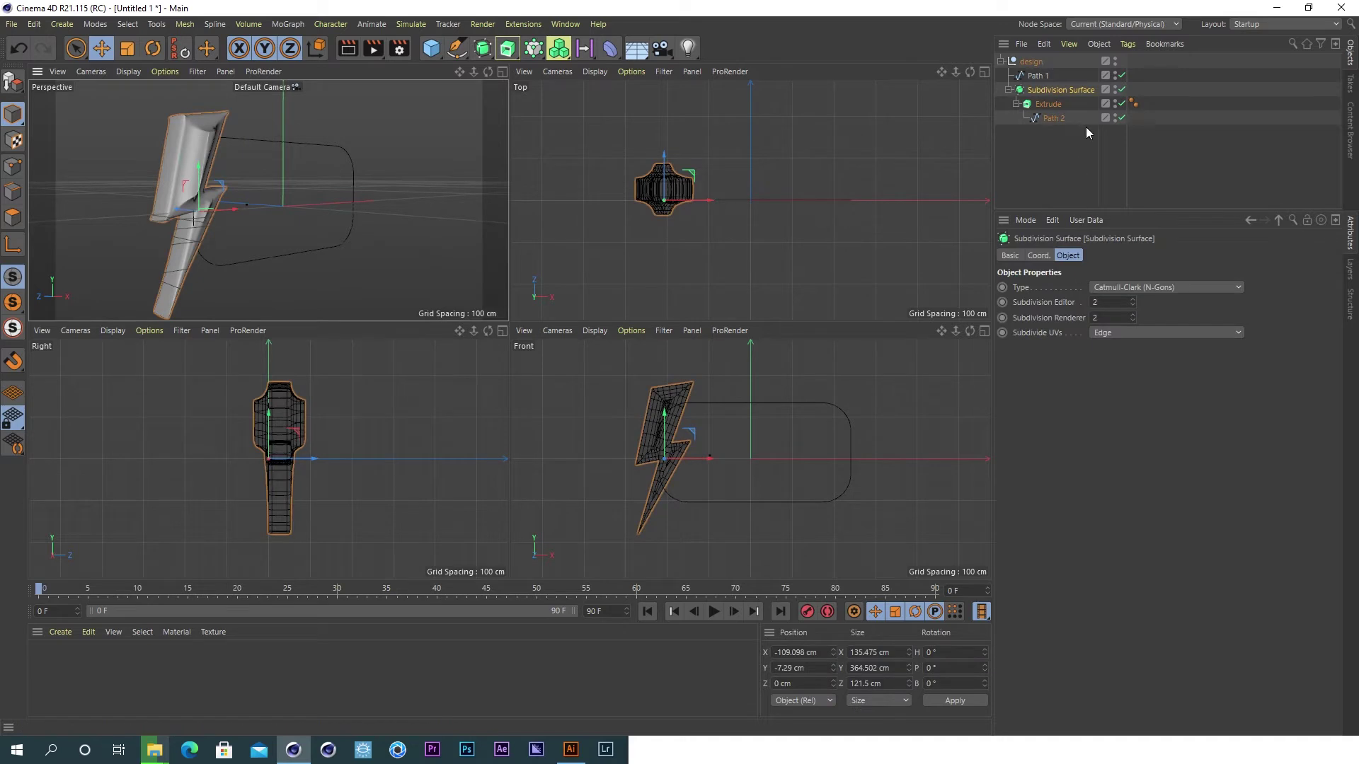
left_click(1046, 104)
left_click(1143, 368)
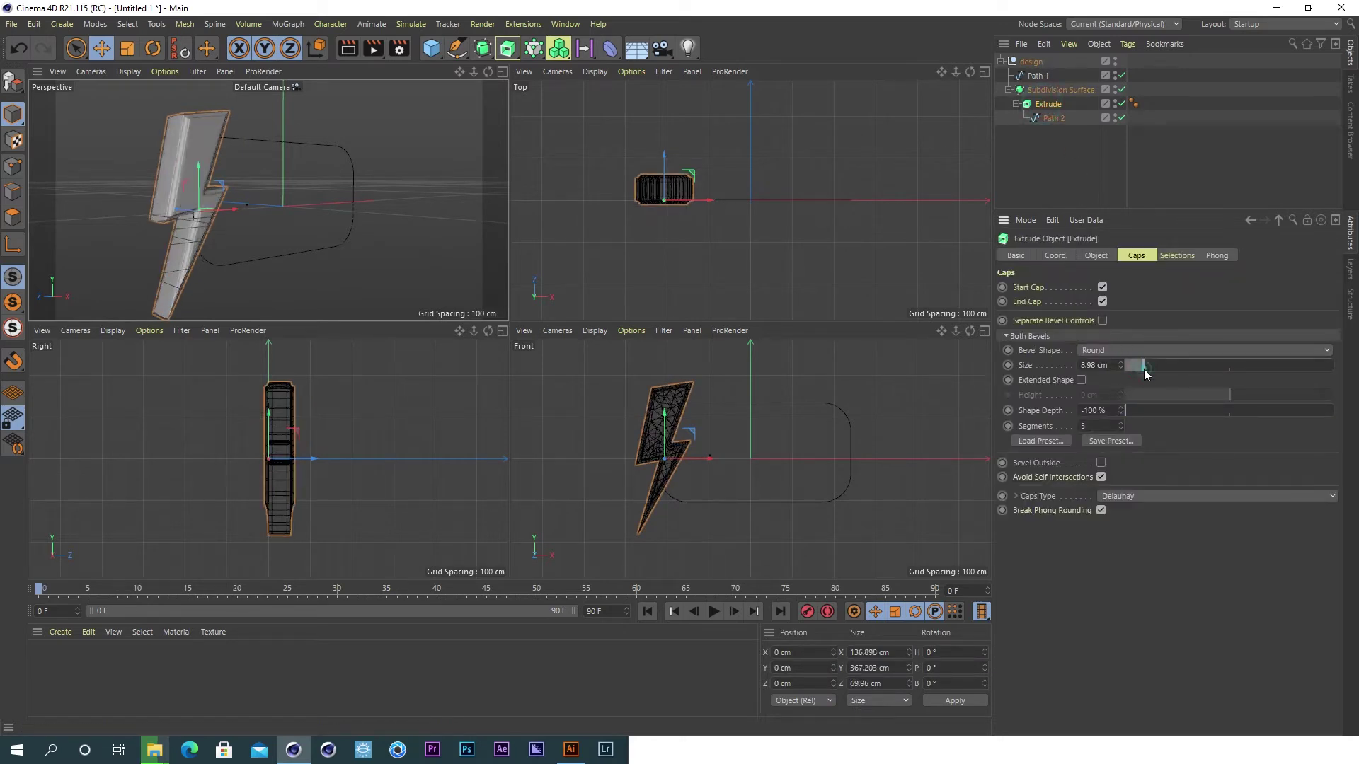
left_click(1039, 440)
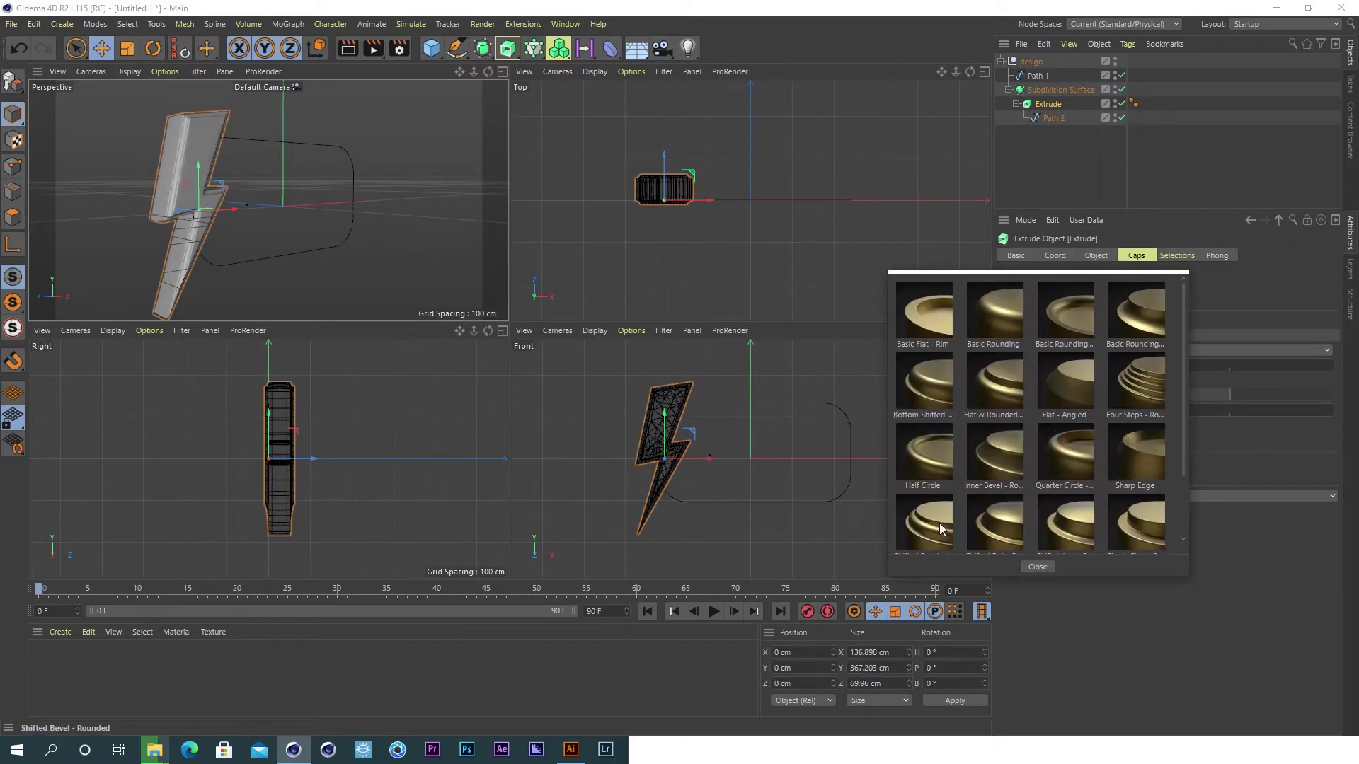
left_click(998, 463)
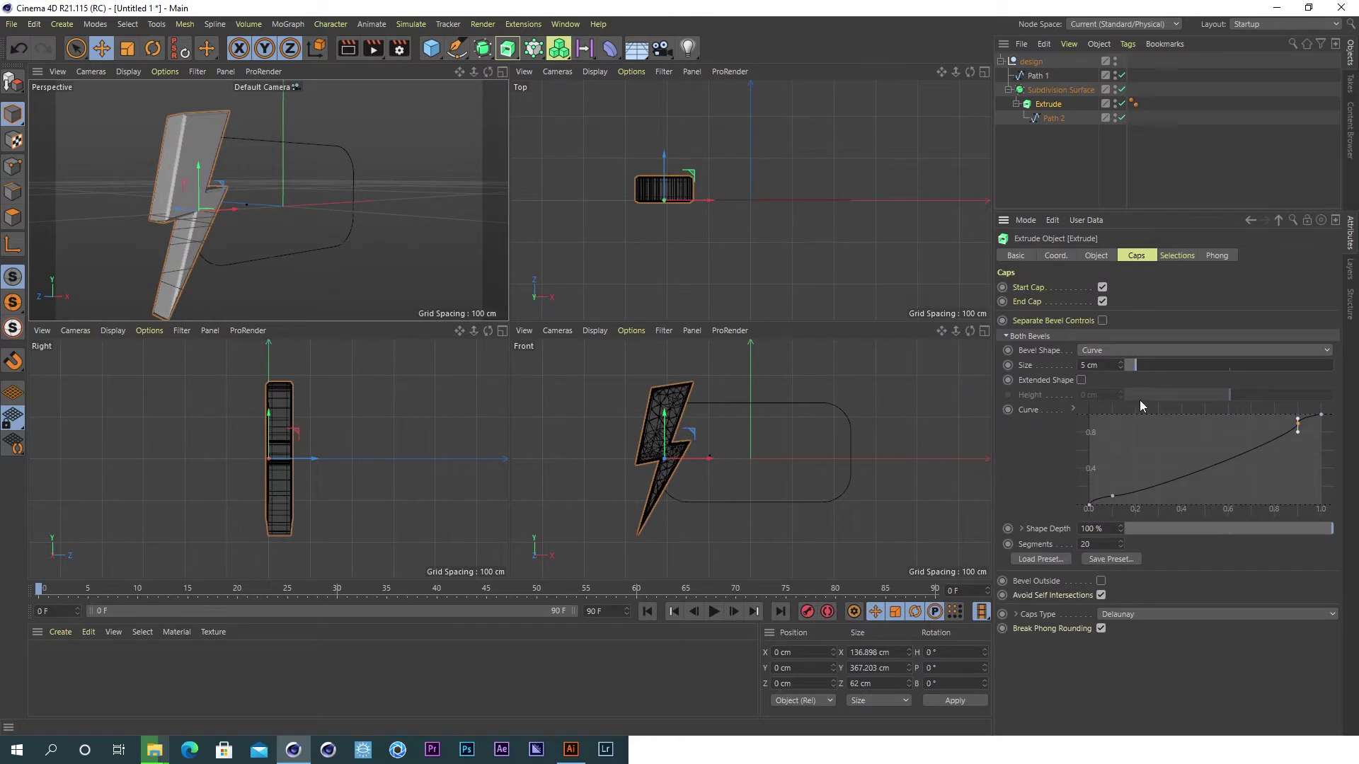
mouse_move(1148, 371)
left_mouse_down()
mouse_move(1169, 368)
mouse_move(1129, 360)
mouse_move(1141, 358)
left_mouse_up()
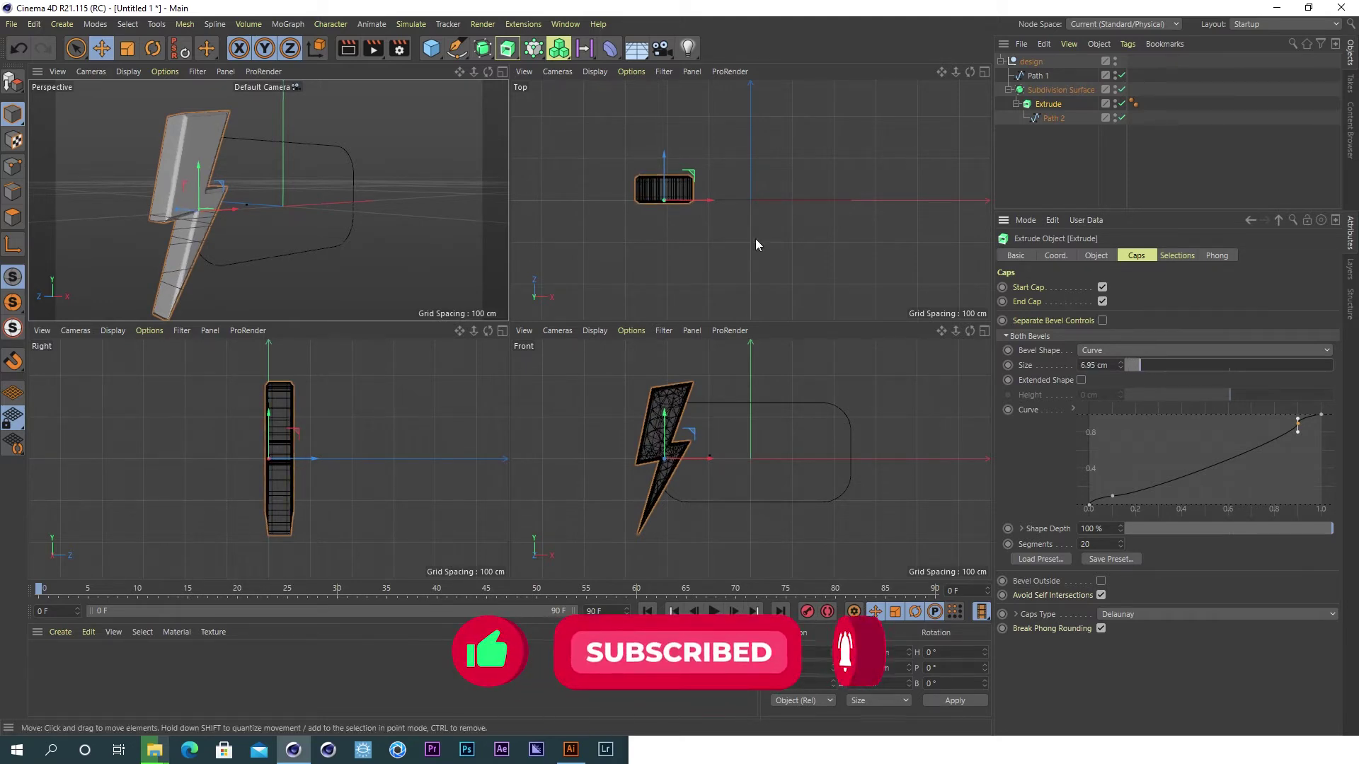
mouse_move(287, 141)
left_mouse_down("alt")
mouse_move(342, 144)
mouse_move(170, 135)
mouse_move(317, 144)
mouse_move(221, 197)
left_mouse_up("alt")
left_click(401, 167)
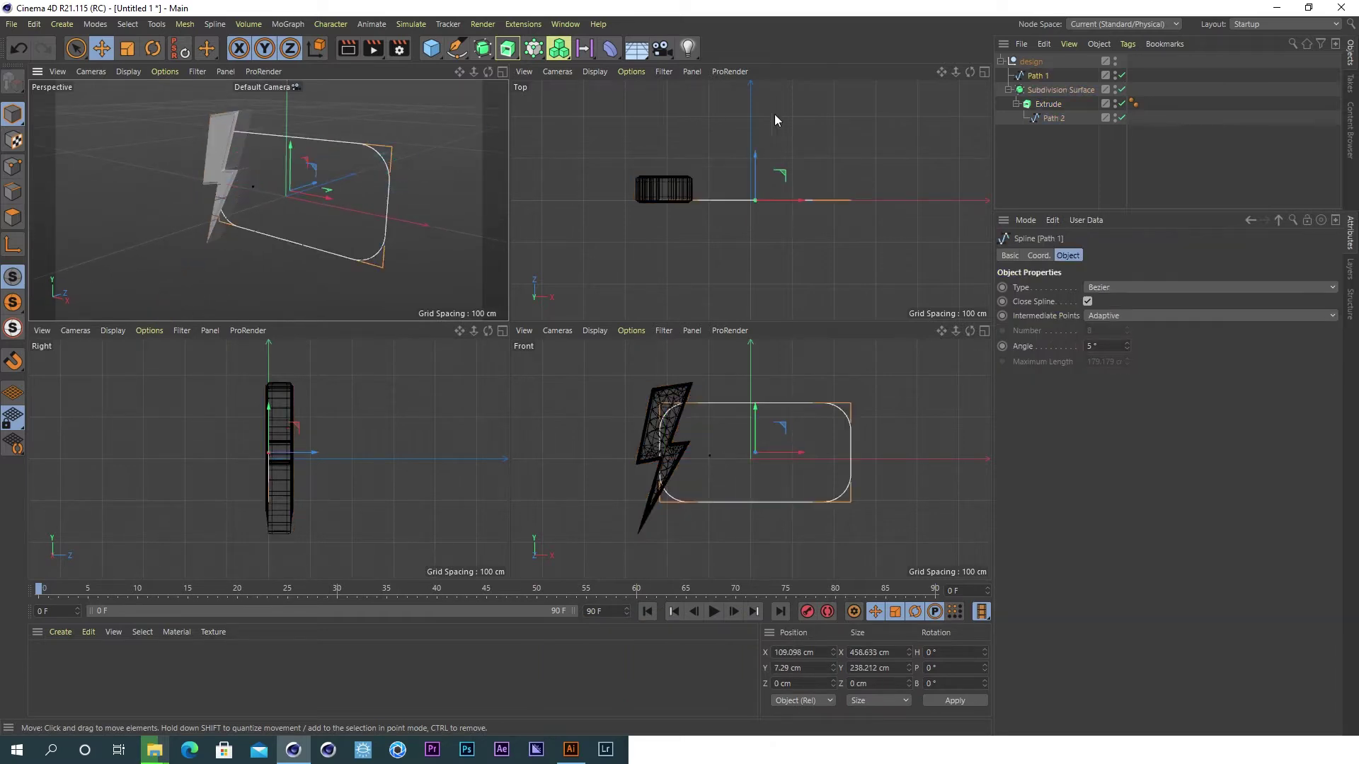
- Duplicate and extrude the rectangle path, then shrink the original inward to about 364 cm wide
left_click_drag(1038, 76, 1034, 71, "ctrl")
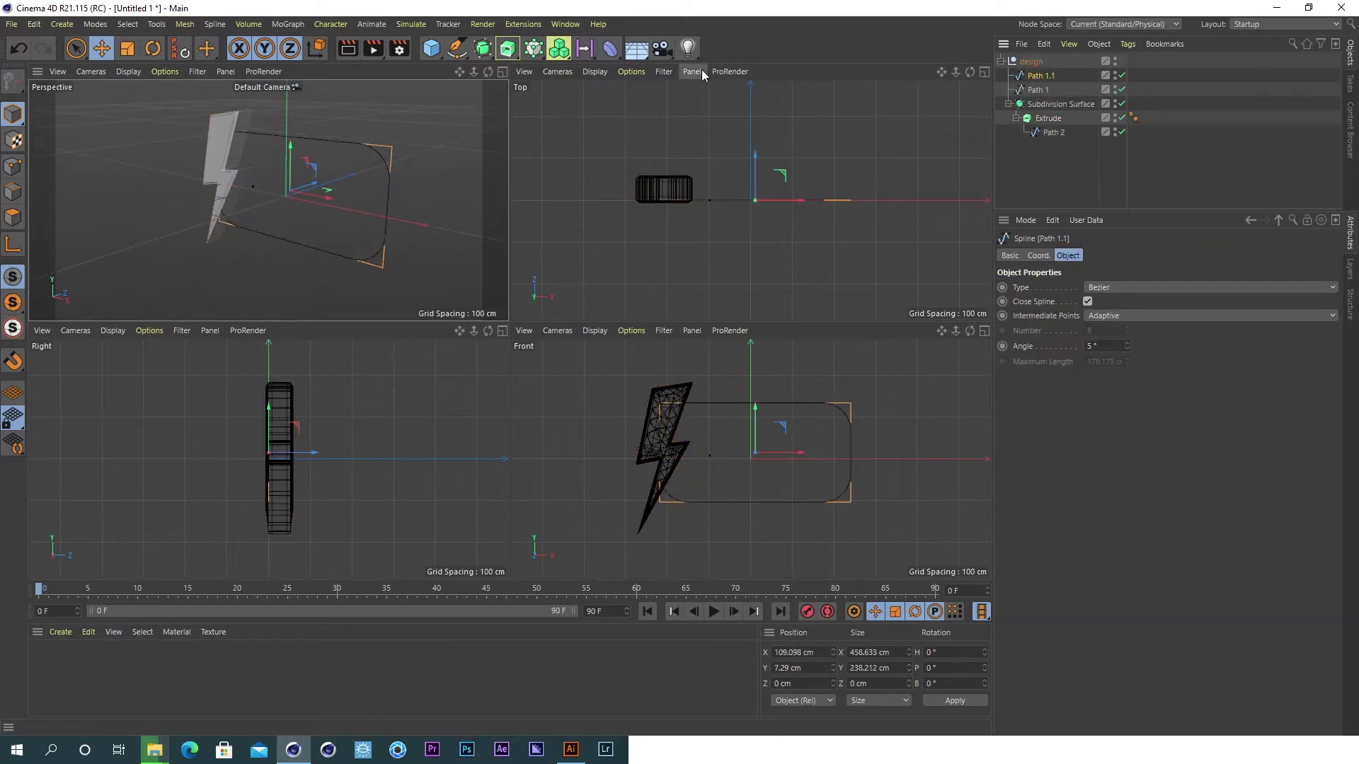
left_click(508, 49, "alt")
left_click(1038, 104)
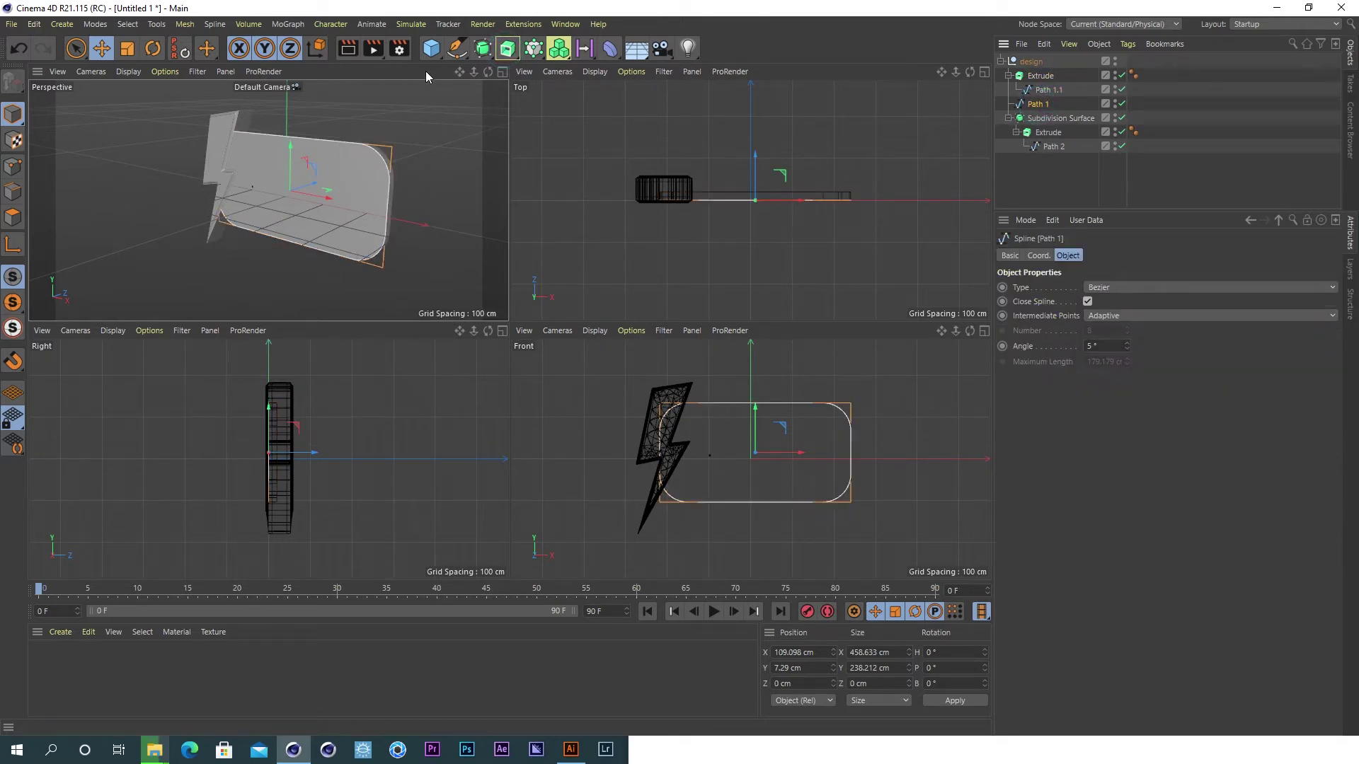
key("t")
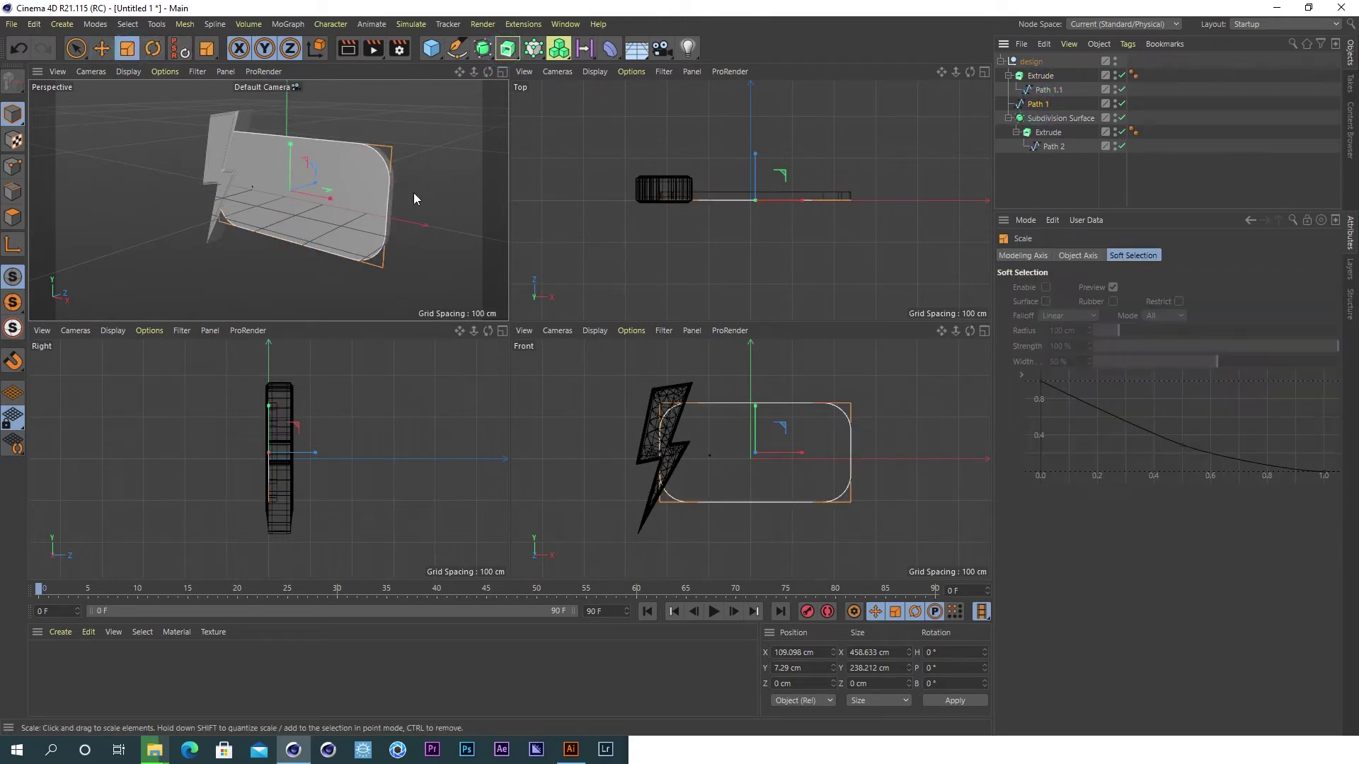
left_click_drag(419, 180, 317, 197)
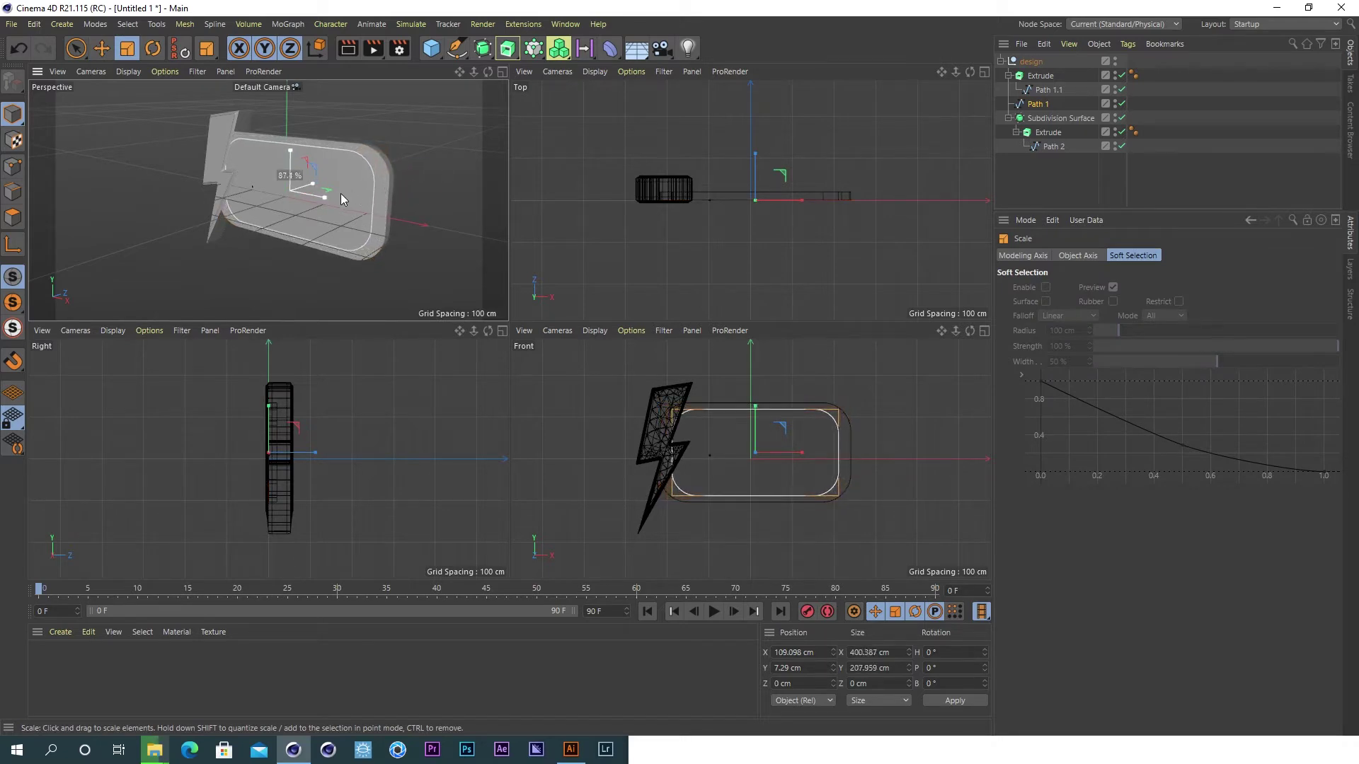
left_click_drag(317, 197, 291, 201)
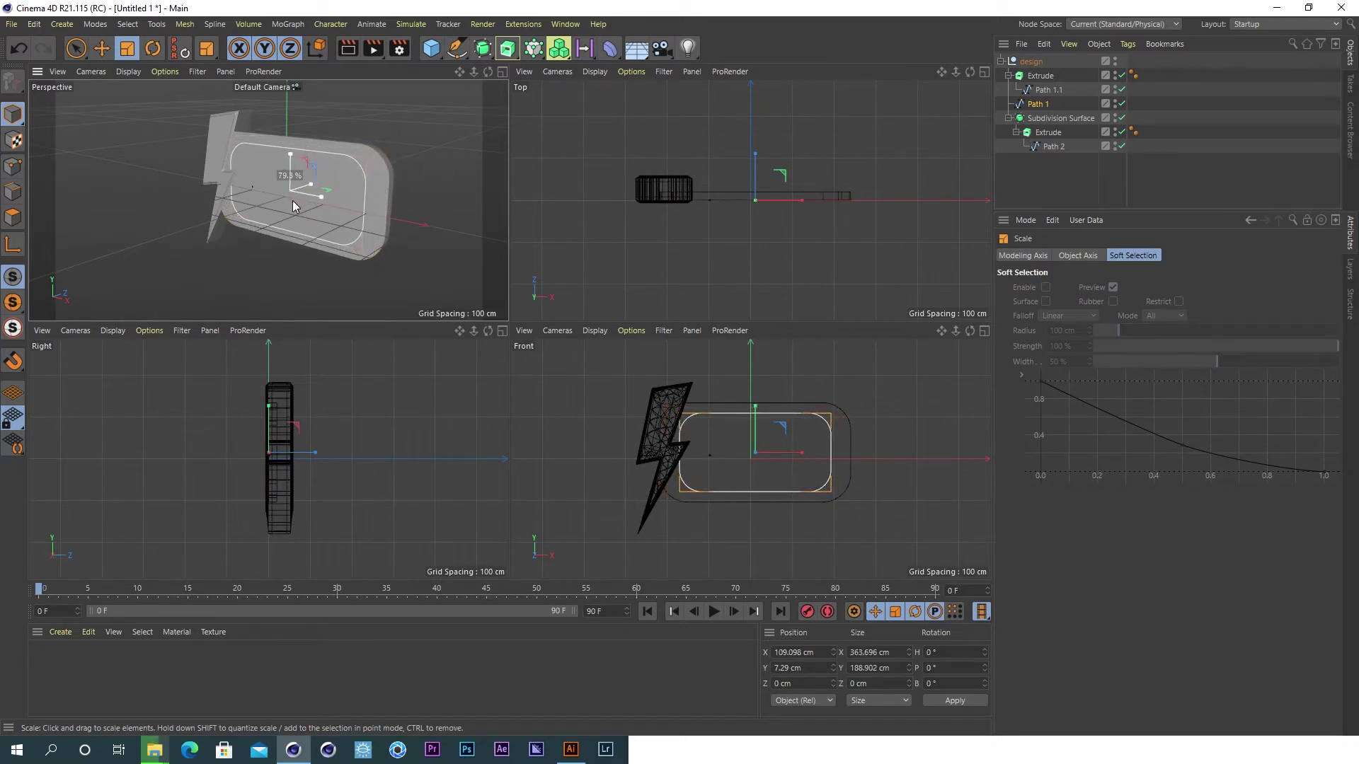
- Duplicate both rectangle paths, join them with Connect Objects + Delete, and extrude the merged Path 1.1
left_click(1044, 89, "ctrl")
left_click(1039, 104)
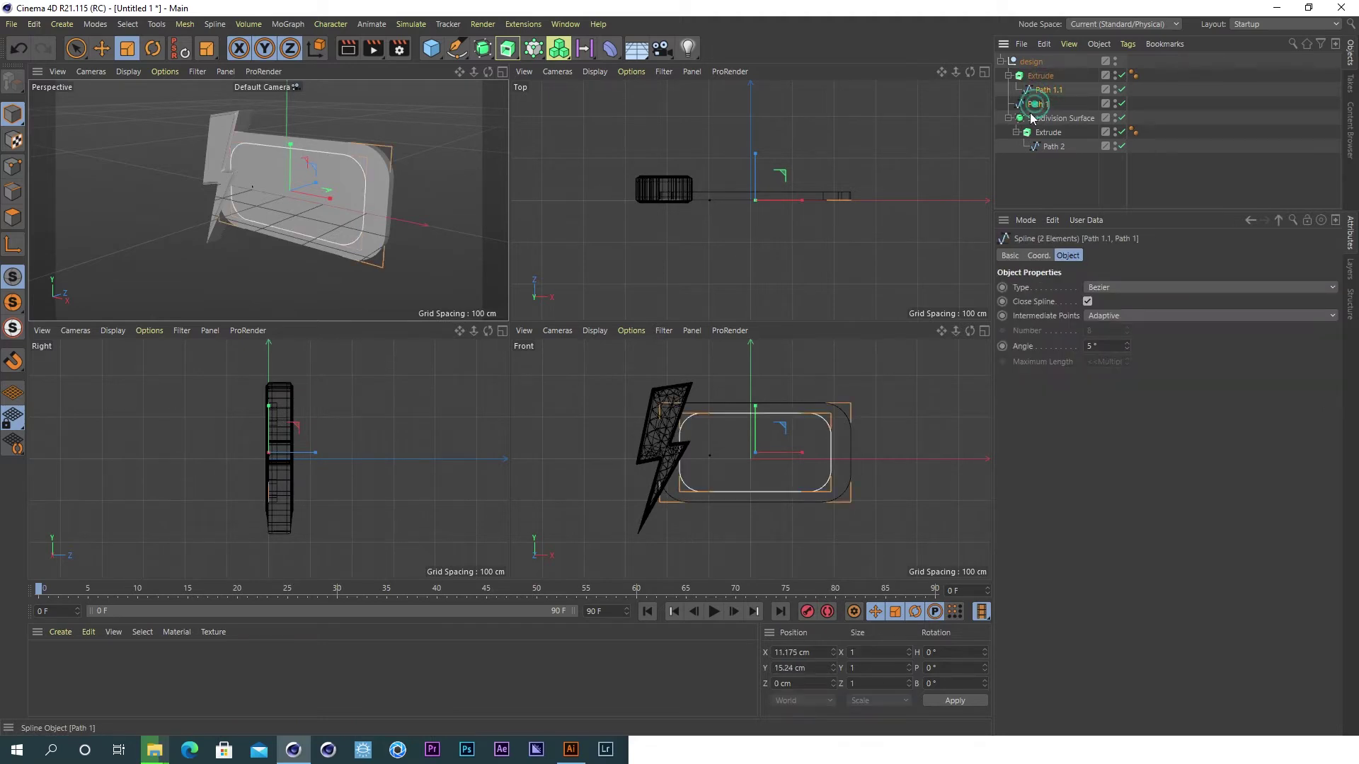
left_click_drag(1035, 107, 1038, 184, "ctrl")
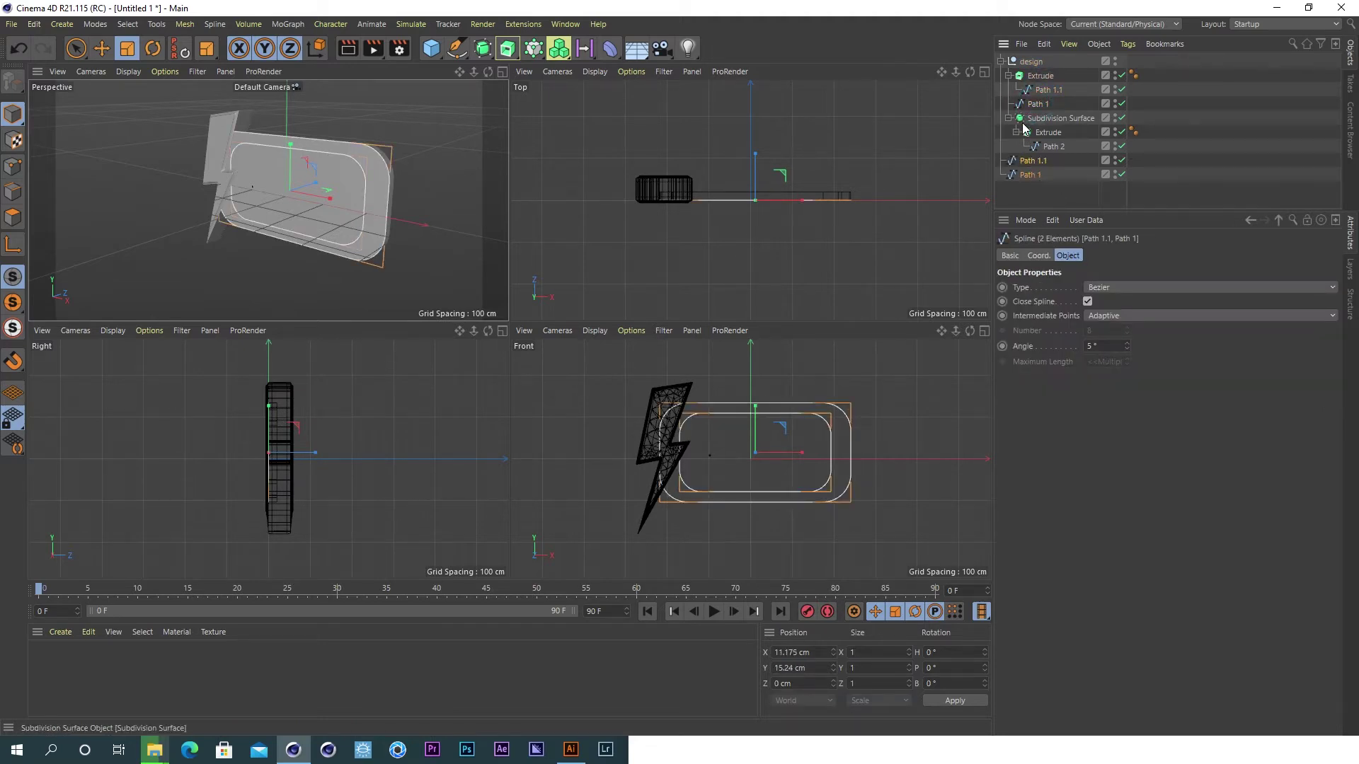
right_click(1032, 176)
left_click(1113, 523)
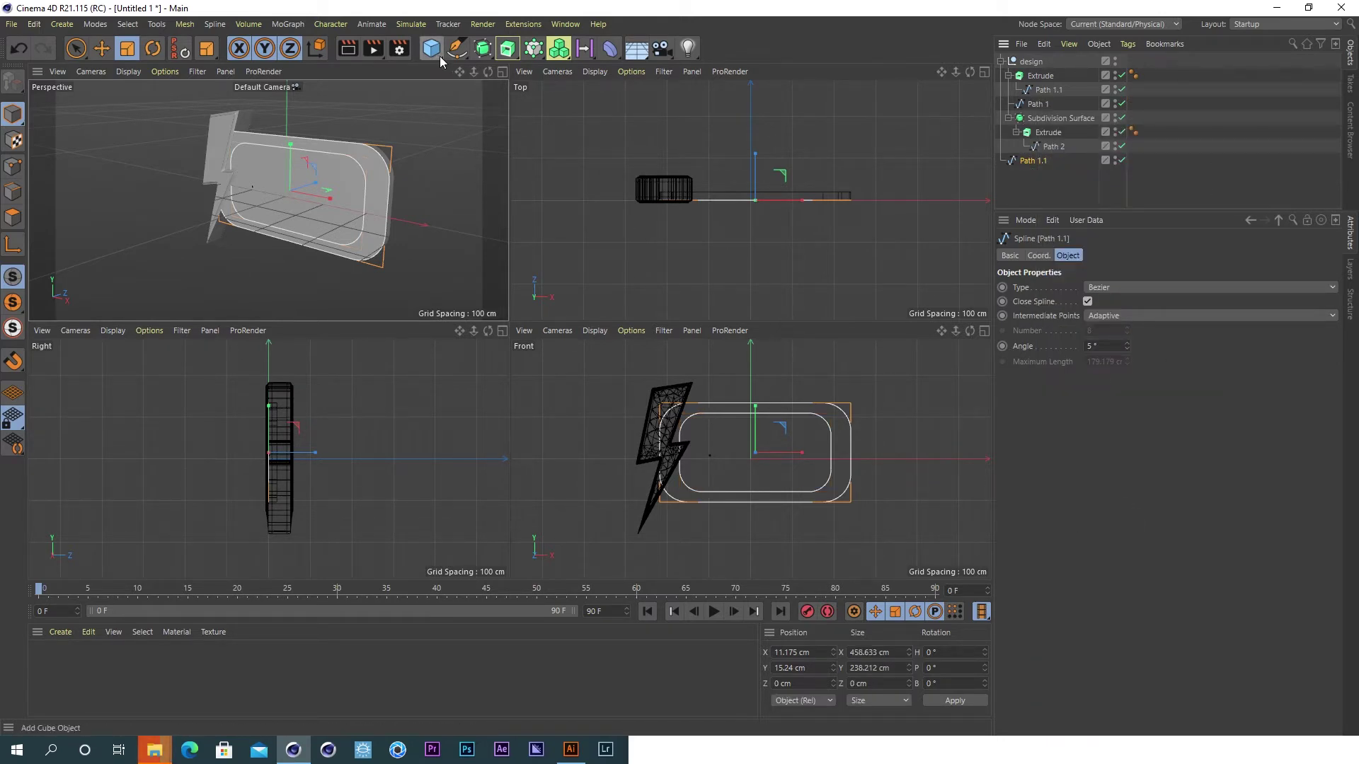
left_click(508, 48, "alt")
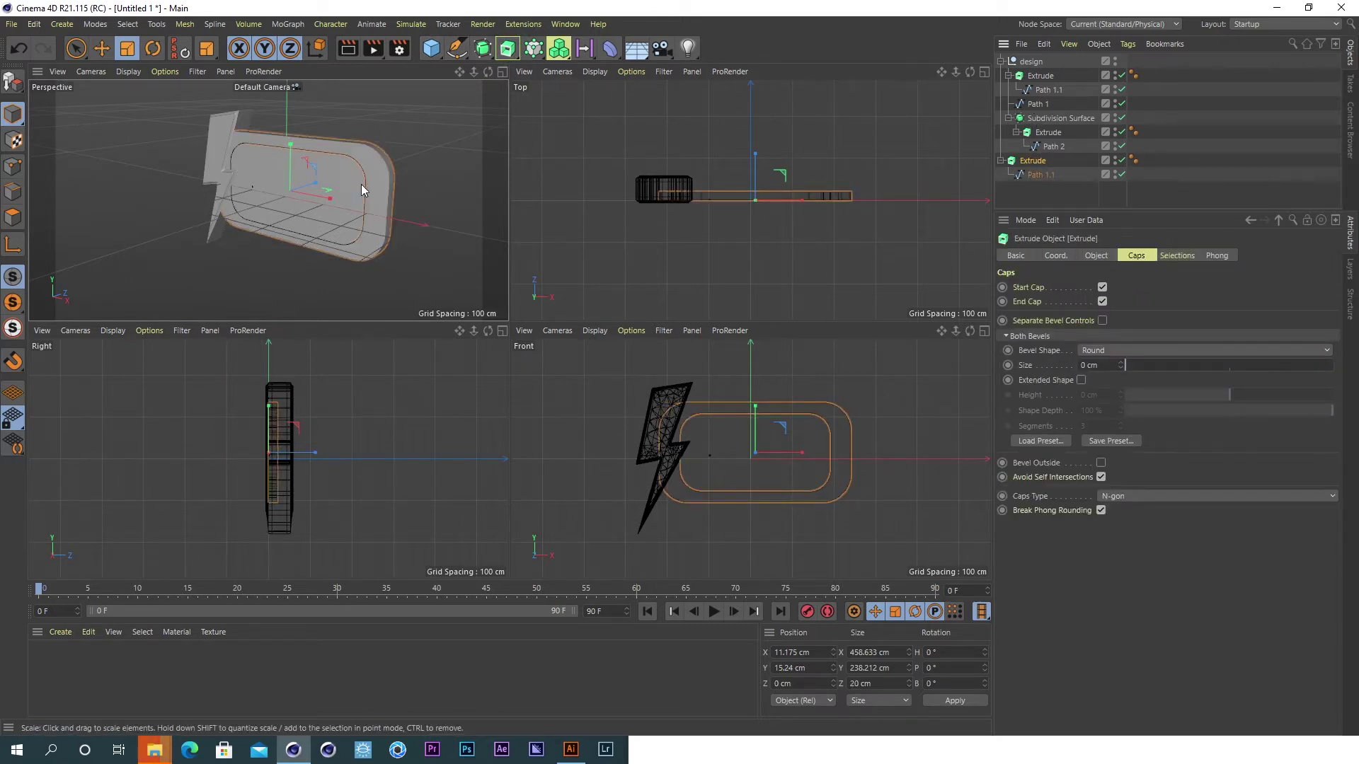
- Shift the original Extrude back along the depth axis
left_click_drag(360, 188, 356, 172, "alt")
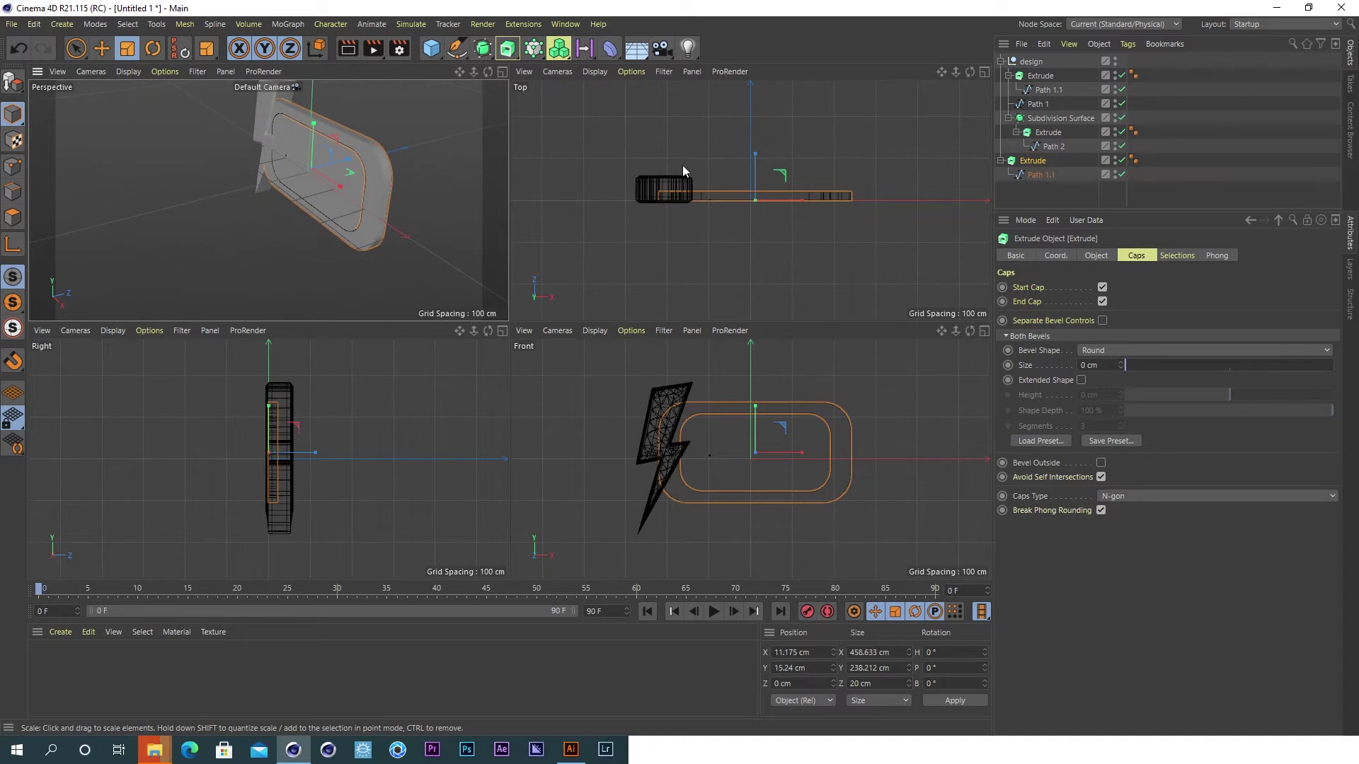
left_click(103, 48)
left_click(1034, 80)
mouse_move(240, 200)
left_mouse_down("alt")
mouse_move(287, 184)
mouse_move(252, 218)
mouse_move(366, 172)
left_mouse_up("alt")
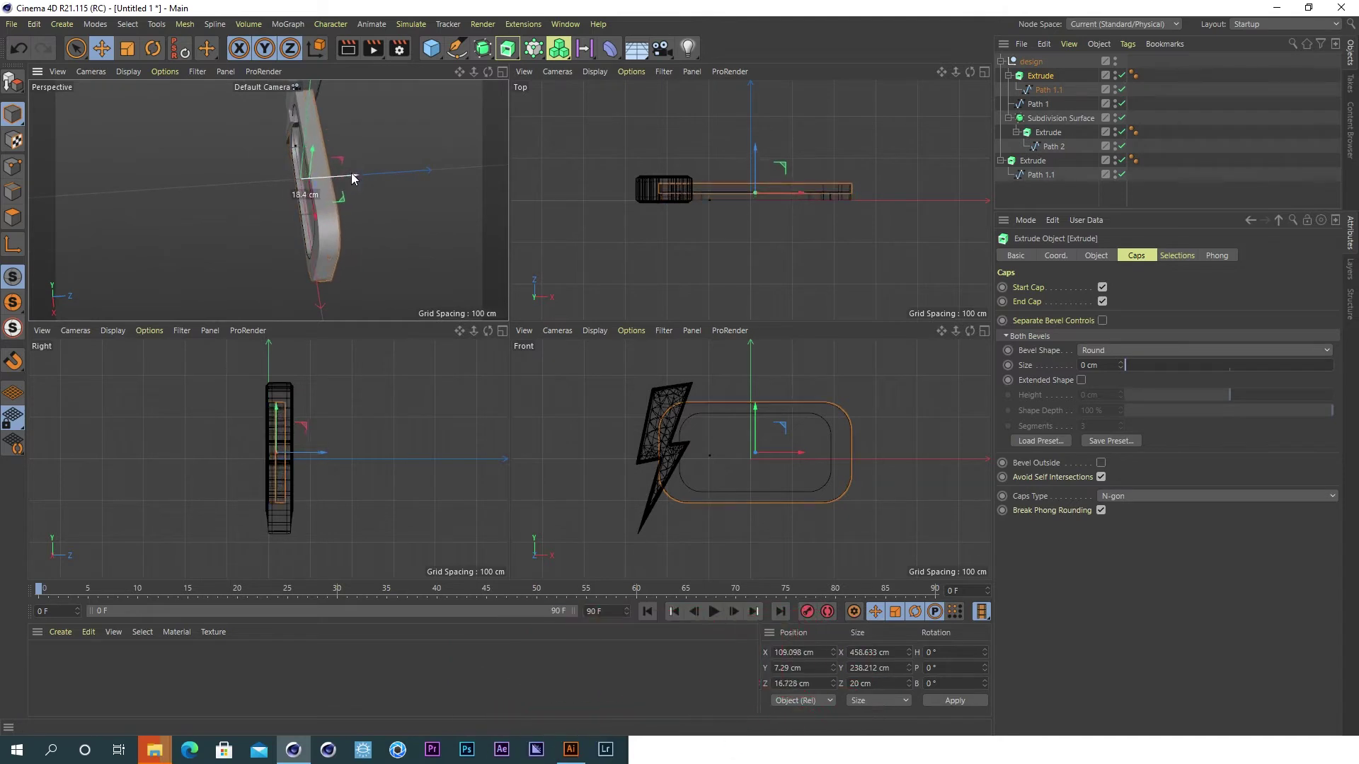
left_click(364, 177)
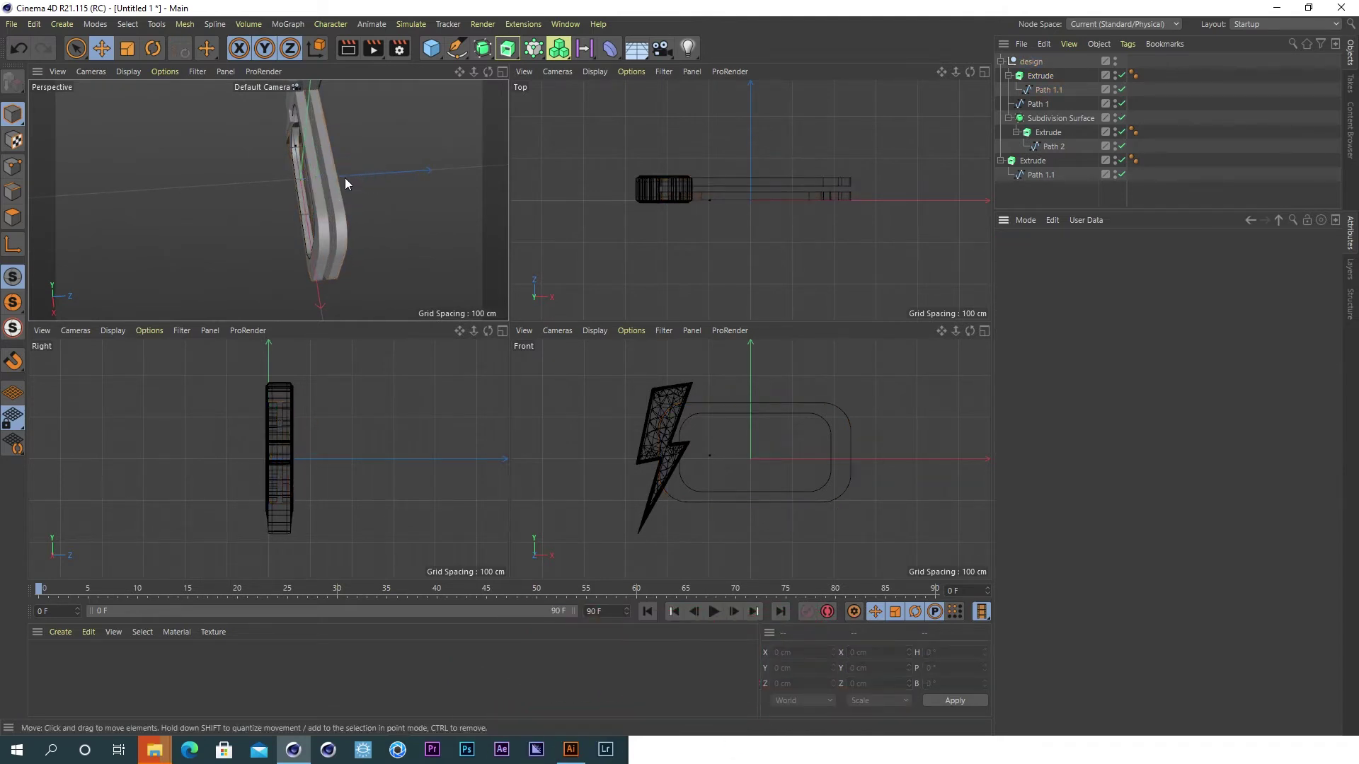
left_click_drag(344, 182, 322, 178)
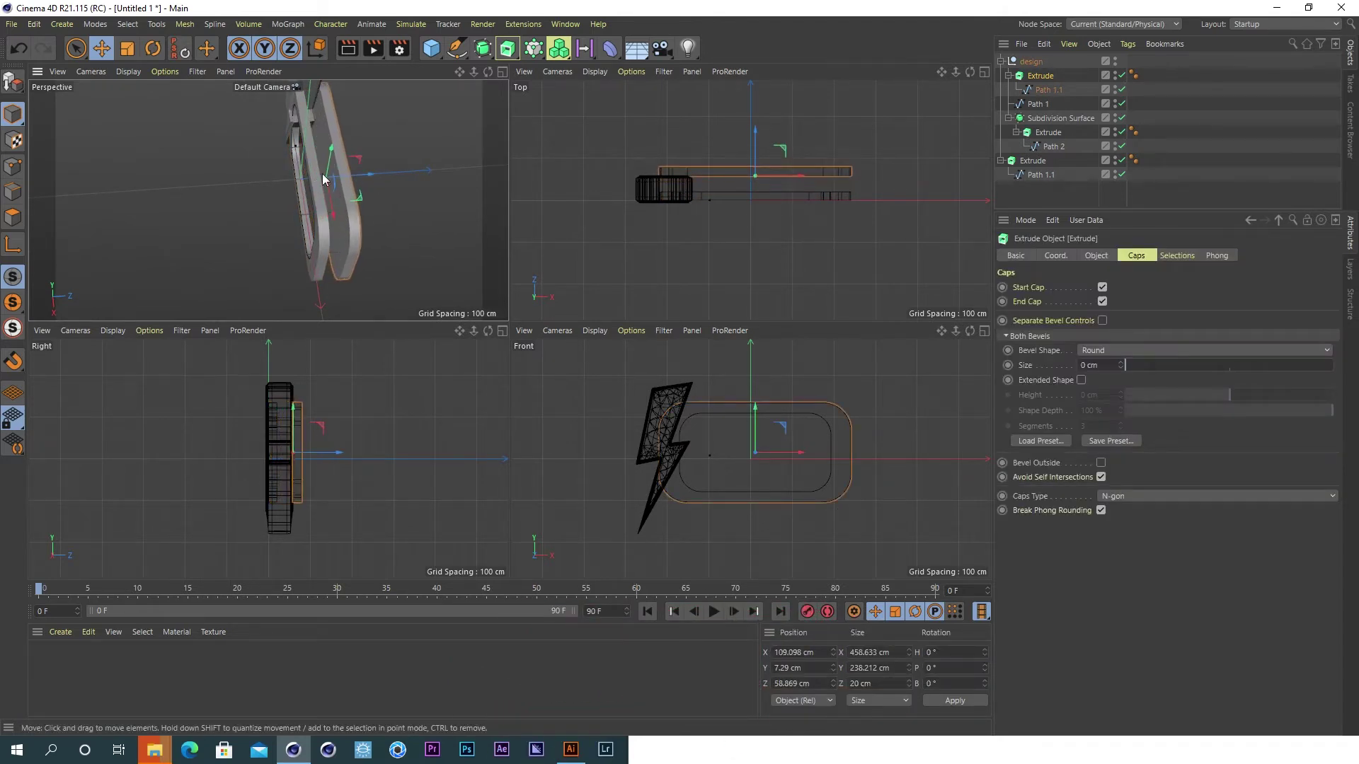
left_click_drag(287, 186, 397, 137, "alt")
- Set the Path 1.1 Extrude's Movement Z to 54 cm and maximize the Perspective view
left_click(414, 135)
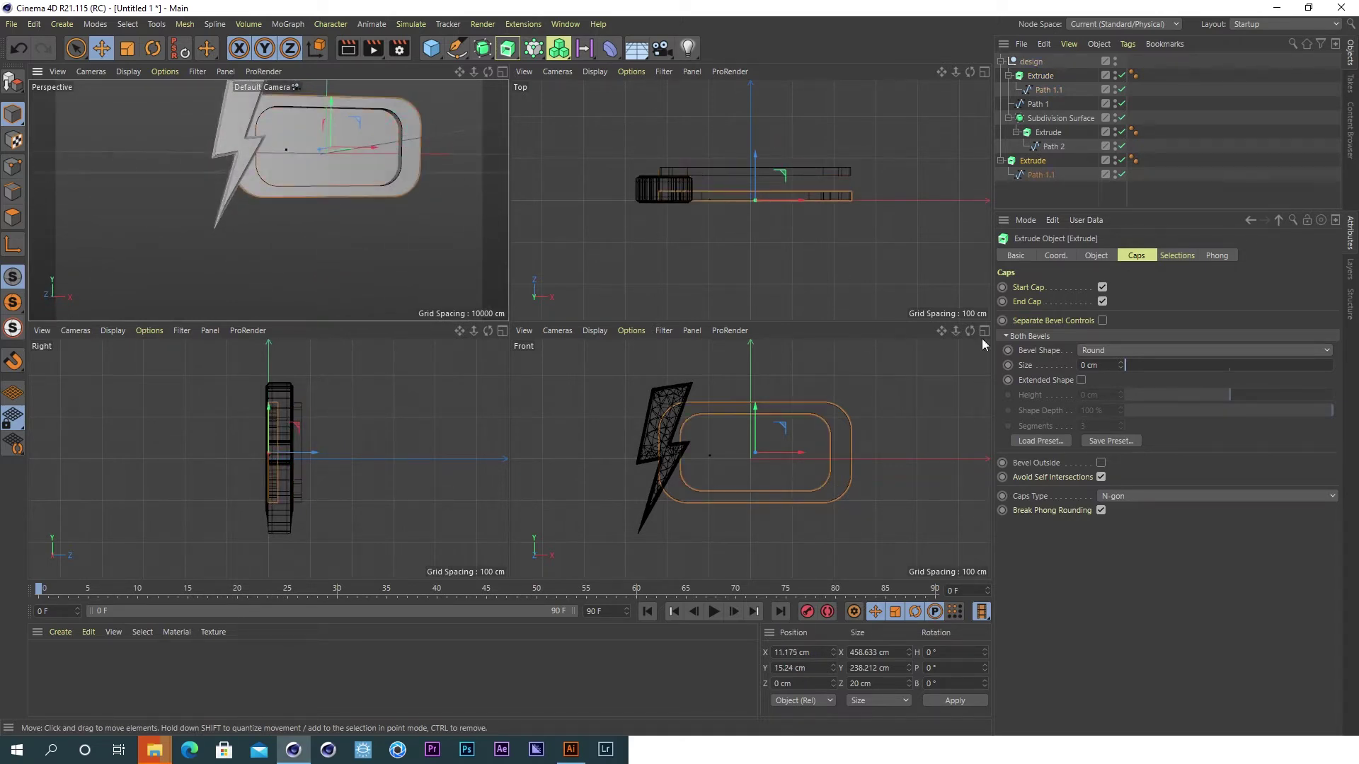
left_click(1095, 256)
left_click_drag(1233, 288, 1233, 262)
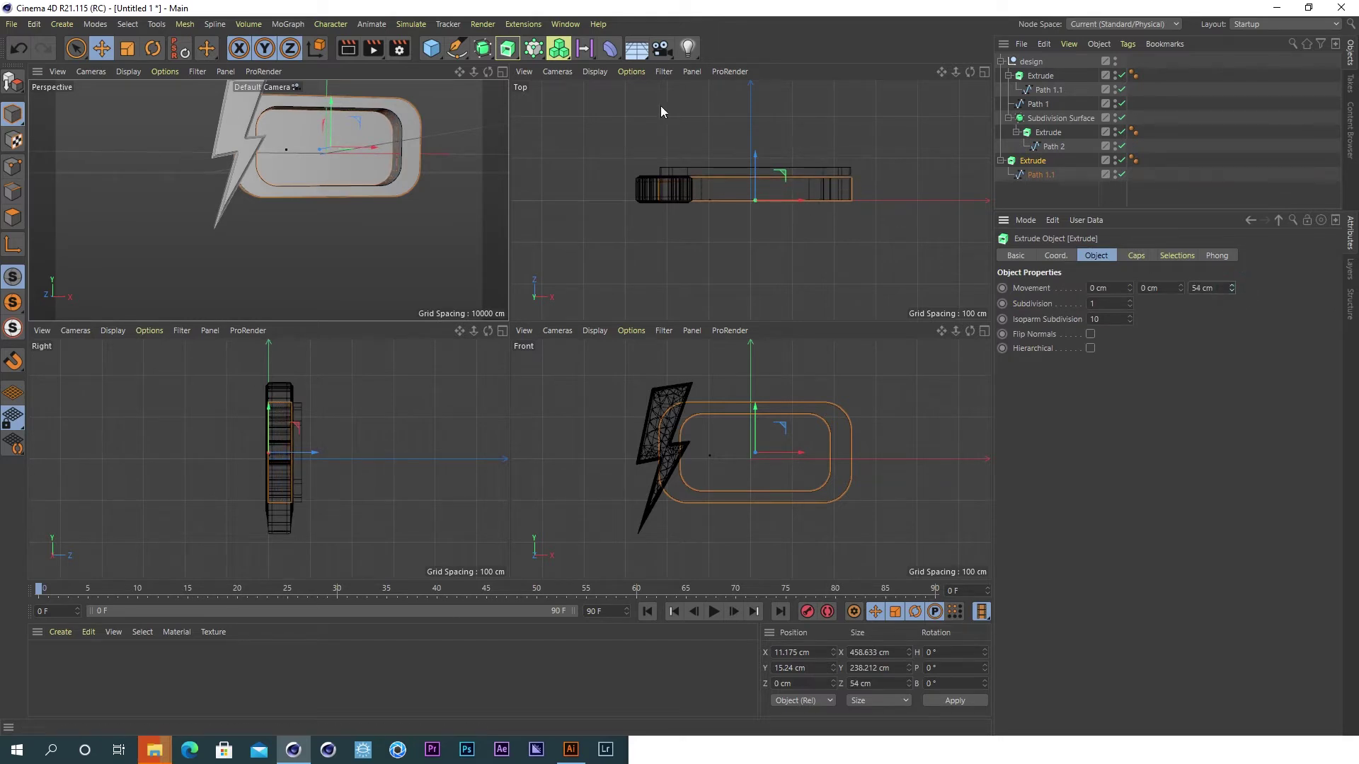
left_click(502, 71)
mouse_move(929, 112)
left_mouse_down("alt")
mouse_move(644, 194)
mouse_move(572, 253)
mouse_move(617, 181)
mouse_move(689, 219)
mouse_move(664, 188)
mouse_move(662, 228)
left_mouse_up("alt")
left_click(673, 266)
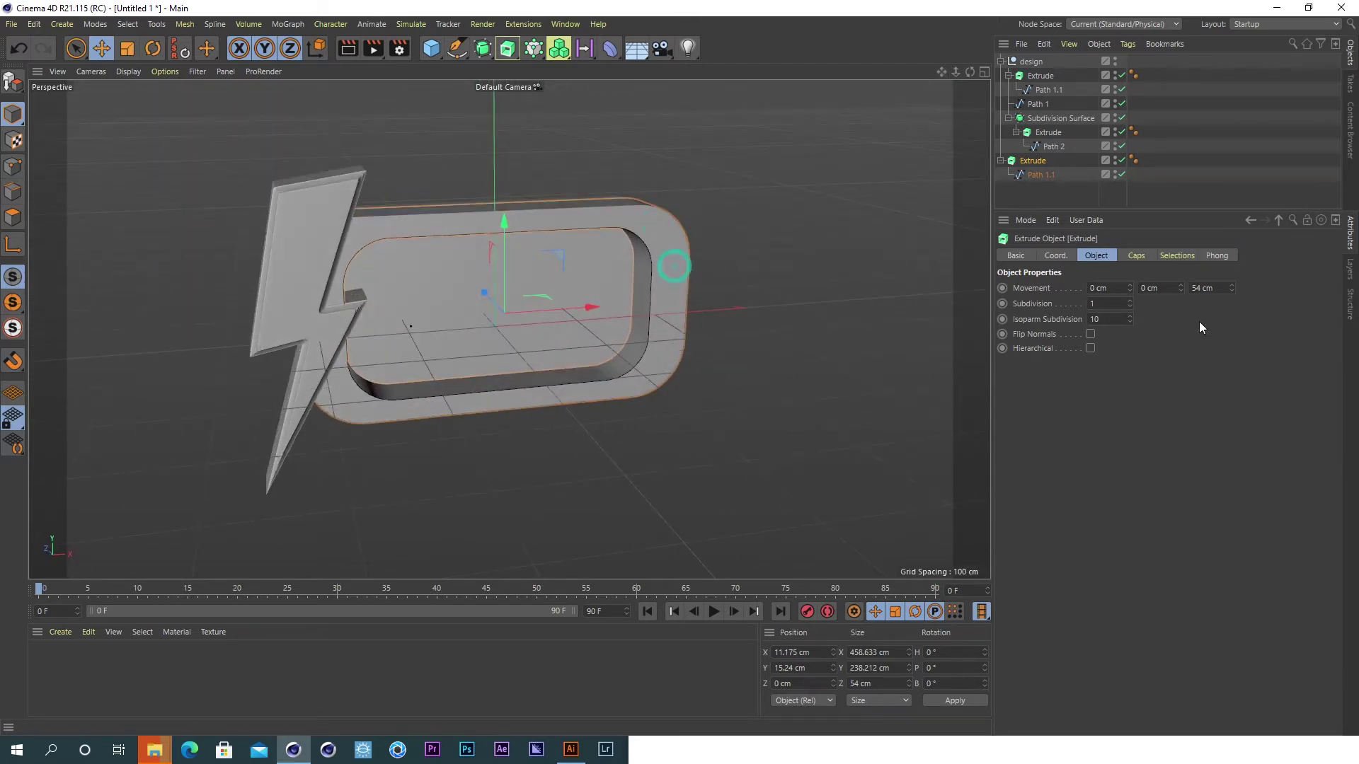
- Give the plate a 15.08 cm round bevel and Delaunay caps
left_click(1137, 255)
left_click_drag(1144, 365, 1158, 365)
left_click(1141, 496)
left_click(1123, 559)
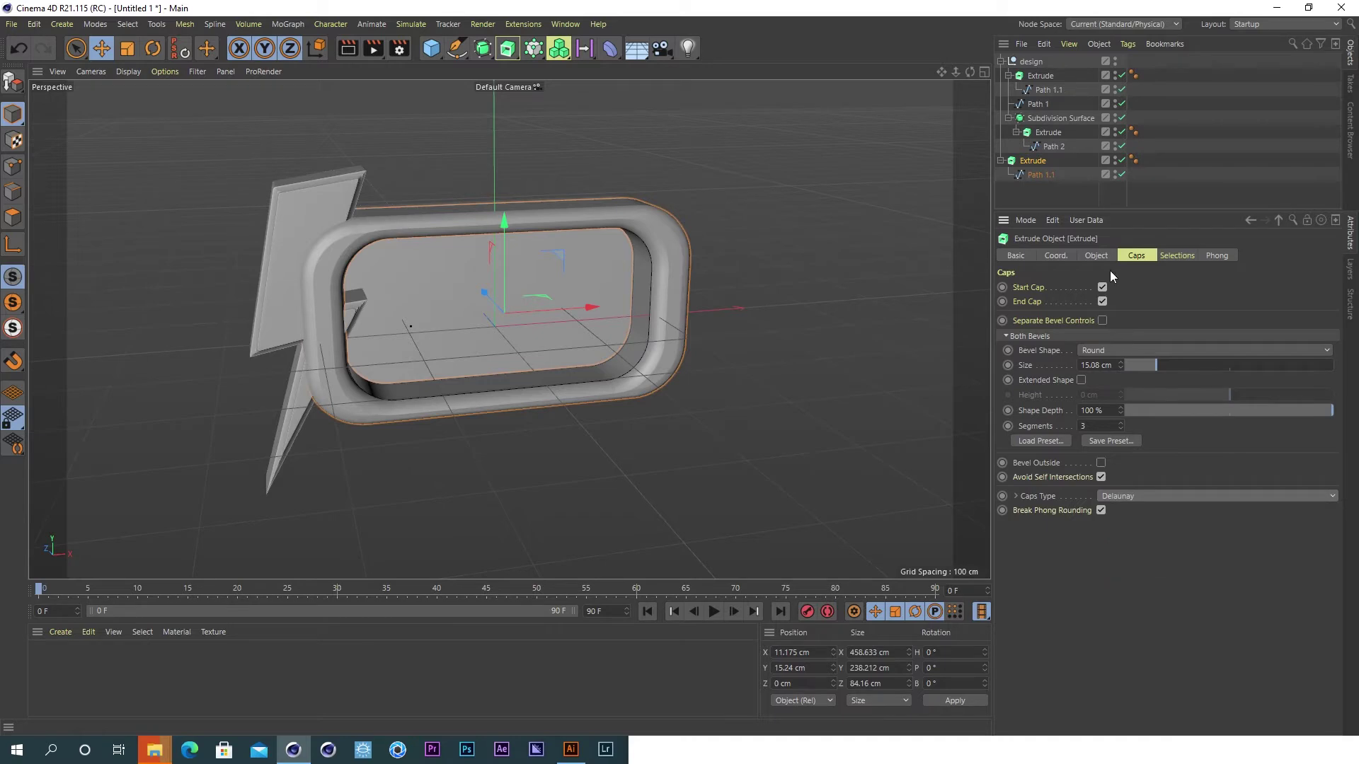
- Set Path 1.1's interpolation to Natural and wrap the plate Extrude in a Subdivision Surface
left_click(1097, 255)
left_click(1034, 174)
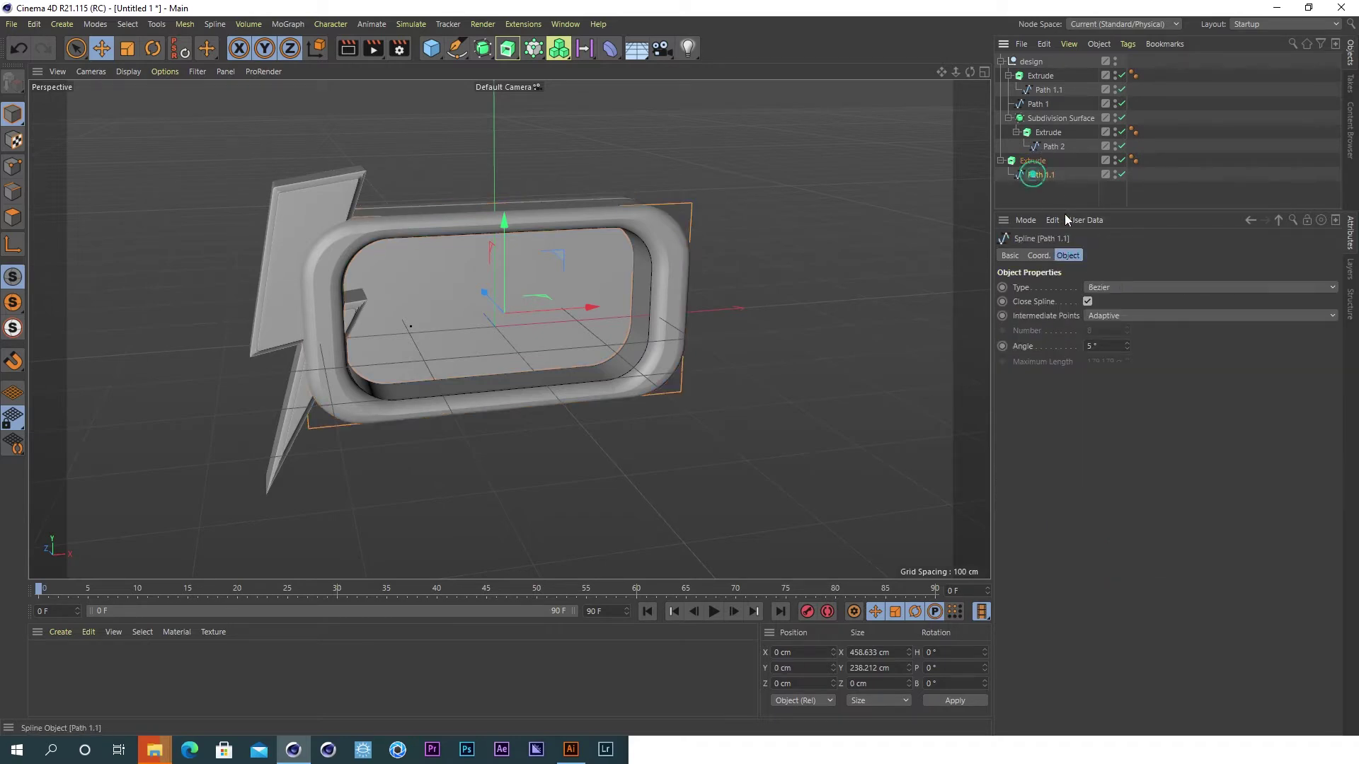
left_click(1113, 315)
left_click(1124, 349)
left_click(1000, 160)
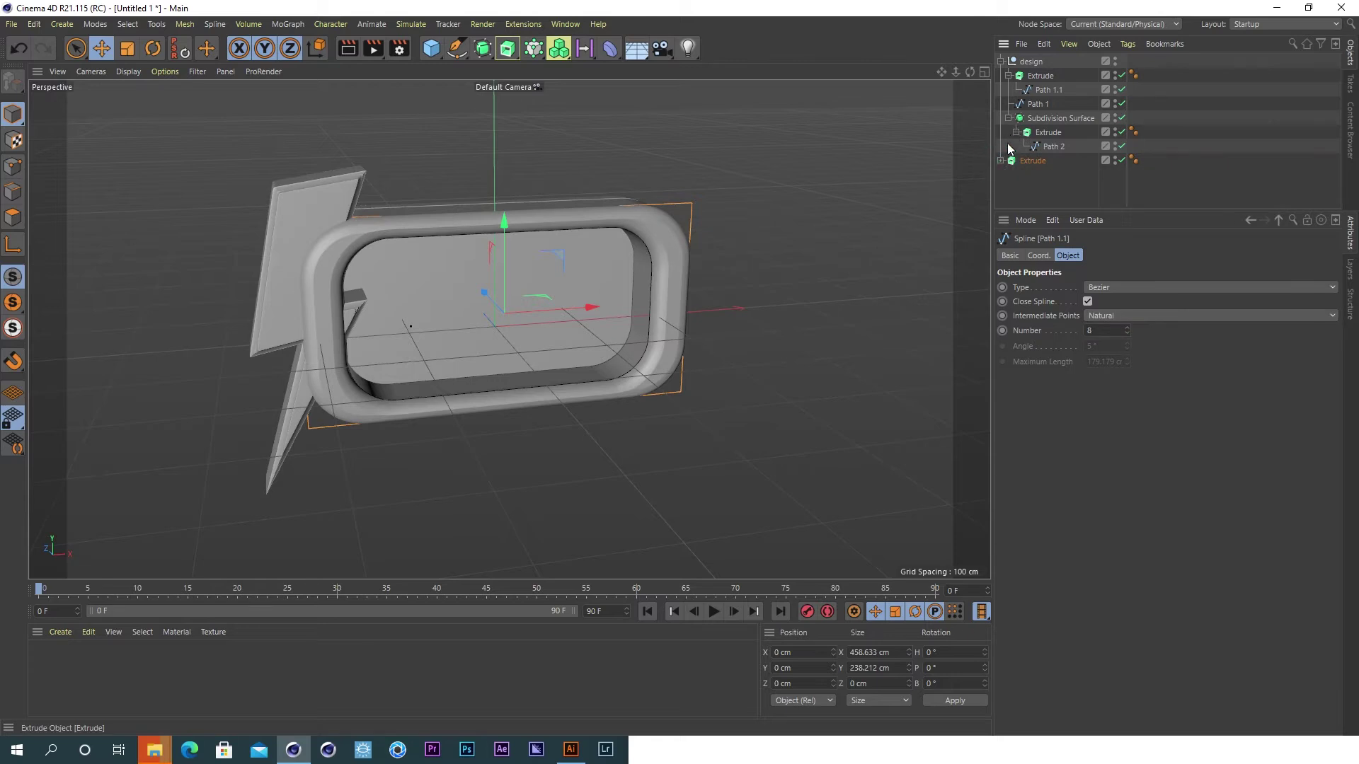
left_click(1009, 118)
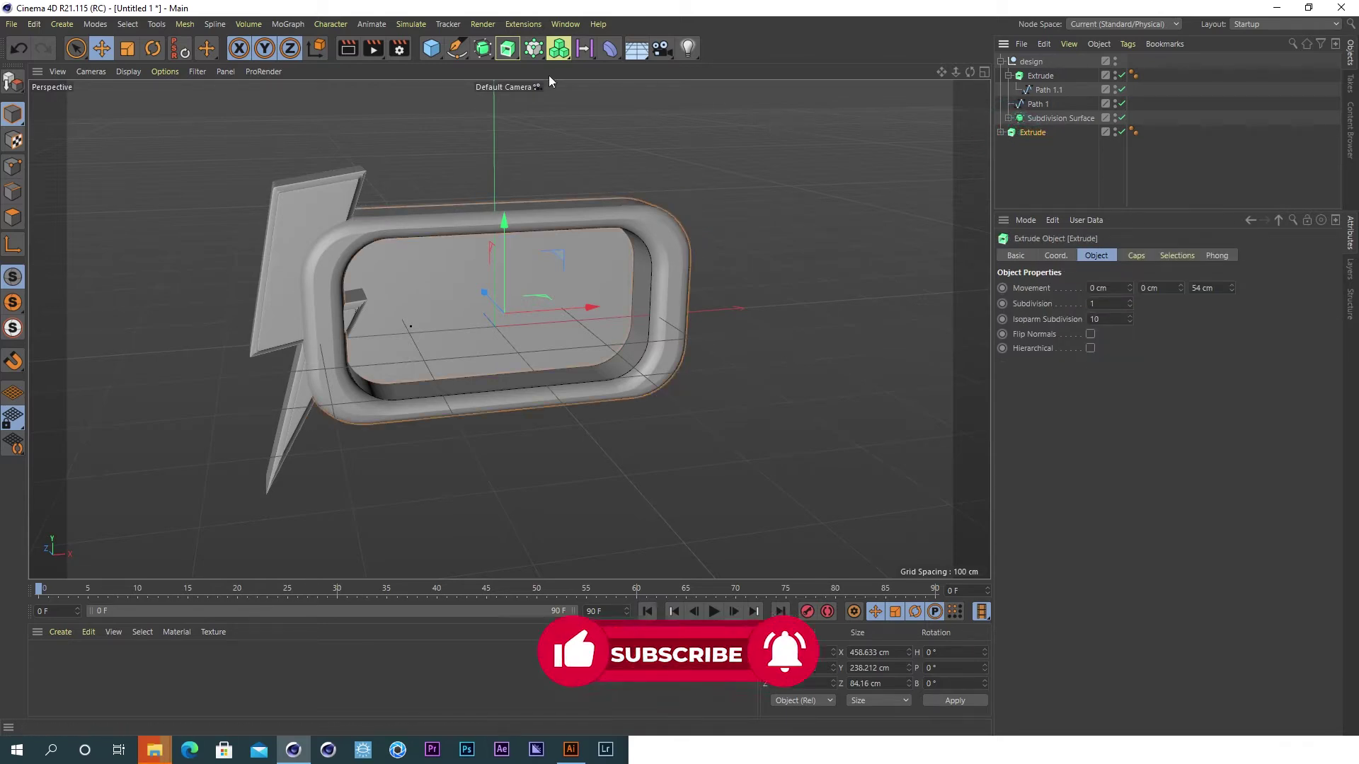
left_click(483, 49, "alt")
mouse_move(552, 283)
left_mouse_down("alt")
mouse_move(569, 252)
mouse_move(545, 286)
left_mouse_up("alt")
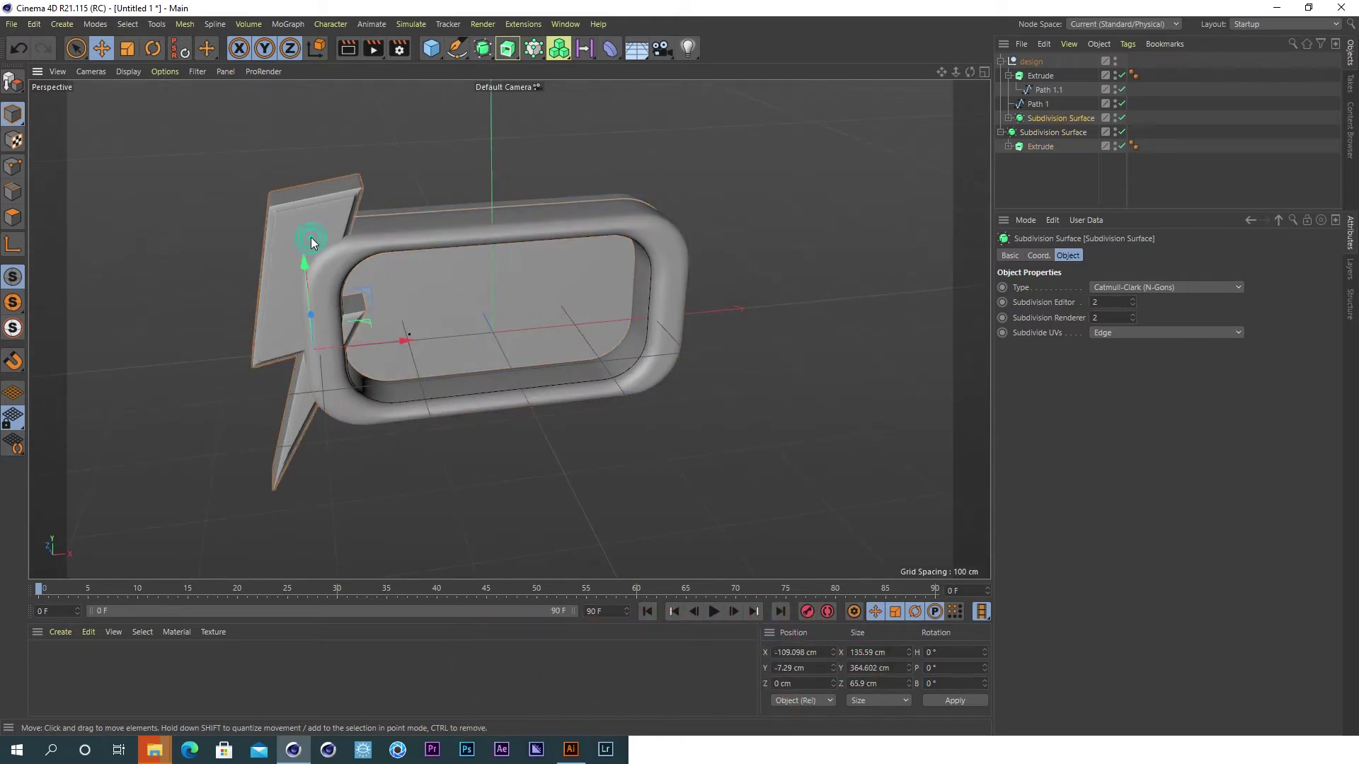
- Move the bolt's Subdivision Surface to -21 cm in Z and thin the plate's bevel
left_click(308, 236)
left_click_drag(385, 243, 354, 276, "alt")
mouse_move(246, 341)
left_mouse_down()
mouse_move(268, 351)
mouse_move(448, 253)
mouse_move(475, 296)
mouse_move(466, 307)
left_mouse_up()
left_click(545, 274)
left_click(1040, 147)
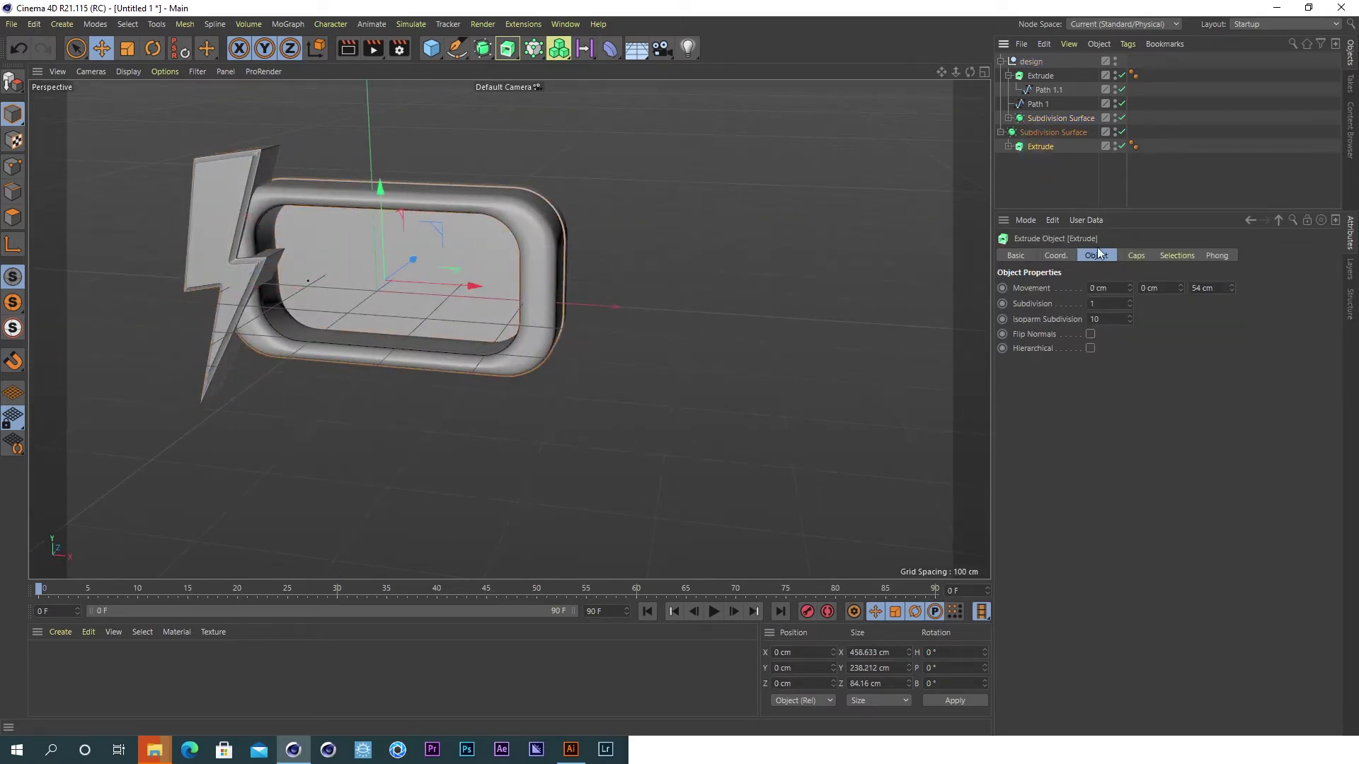
left_click(1136, 255)
left_click_drag(1135, 364, 1131, 367)
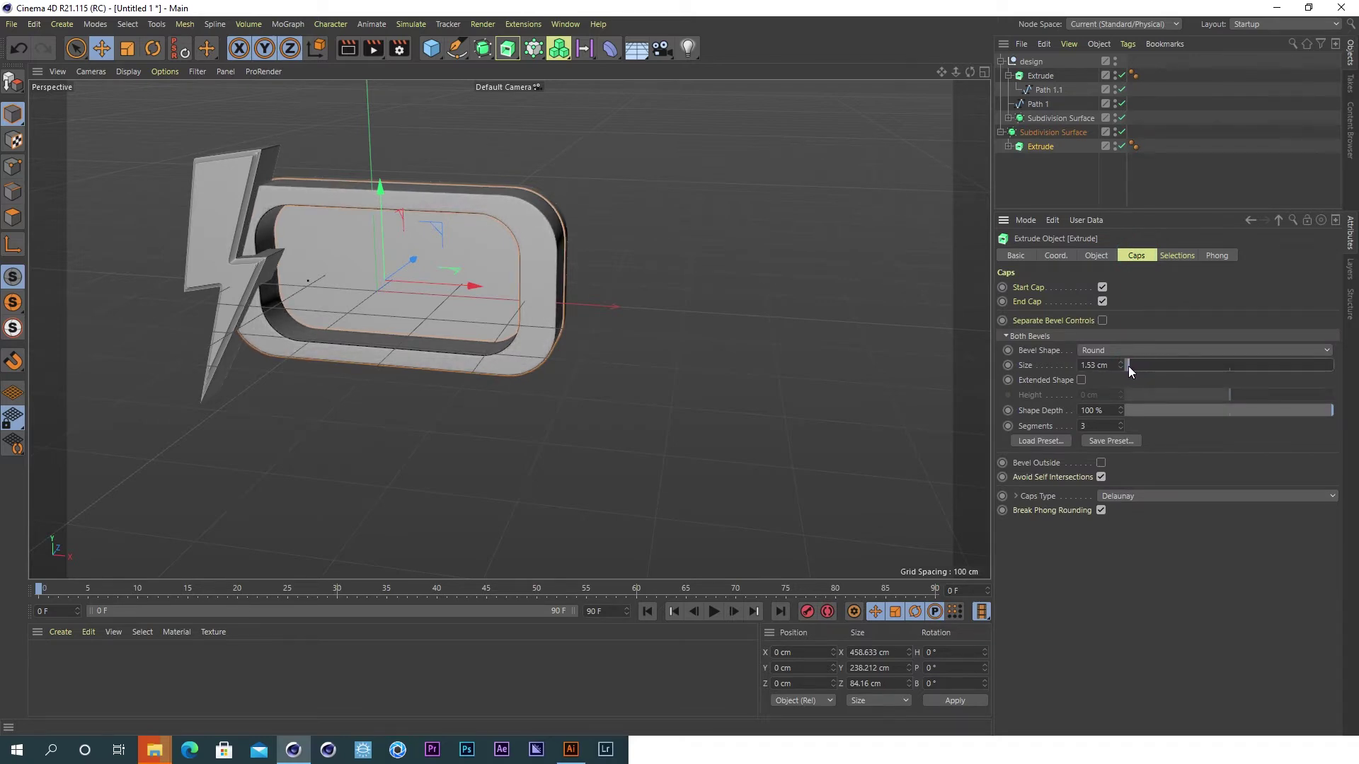
- Select all Path 1.1 points and scale the plate outline to about 426 × 221 cm
left_click(1034, 160)
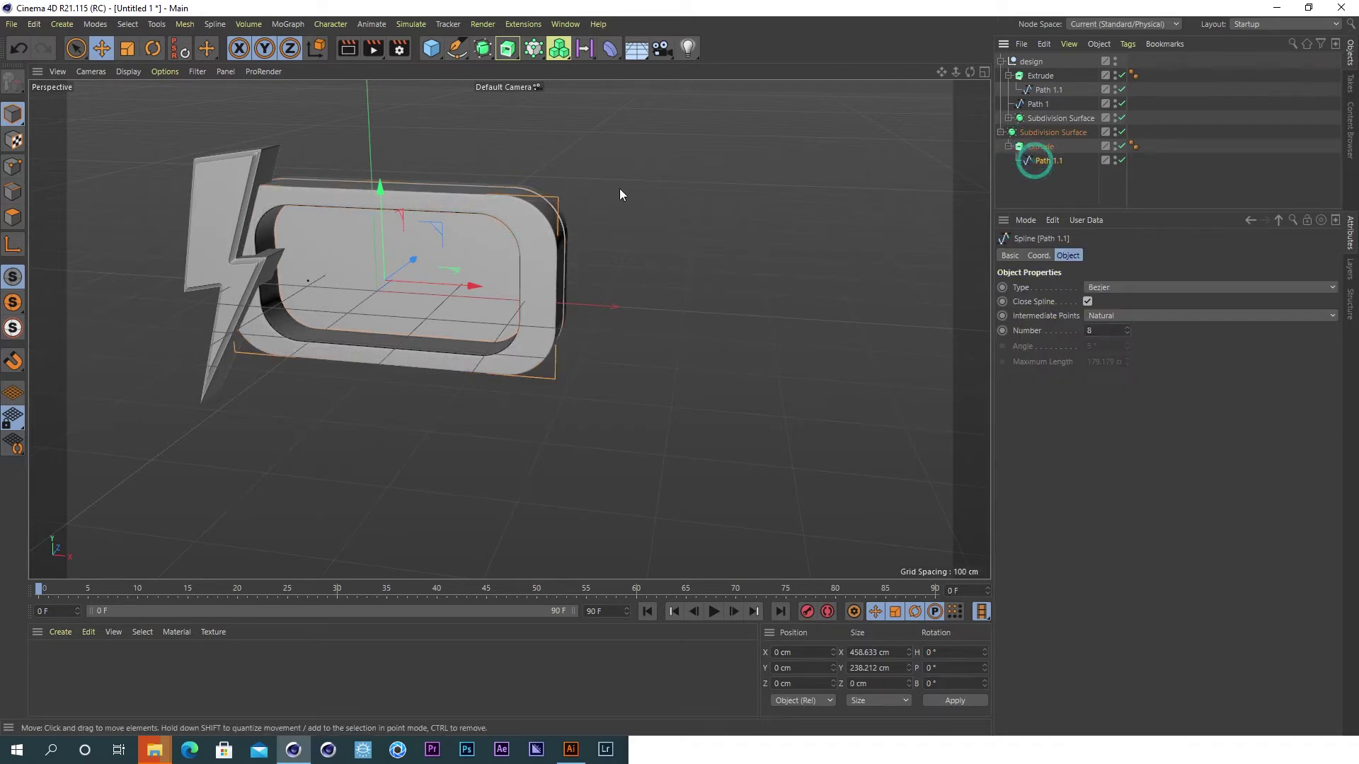
left_click(13, 167)
left_click(477, 214)
key("ctrl+a")
left_click(128, 48)
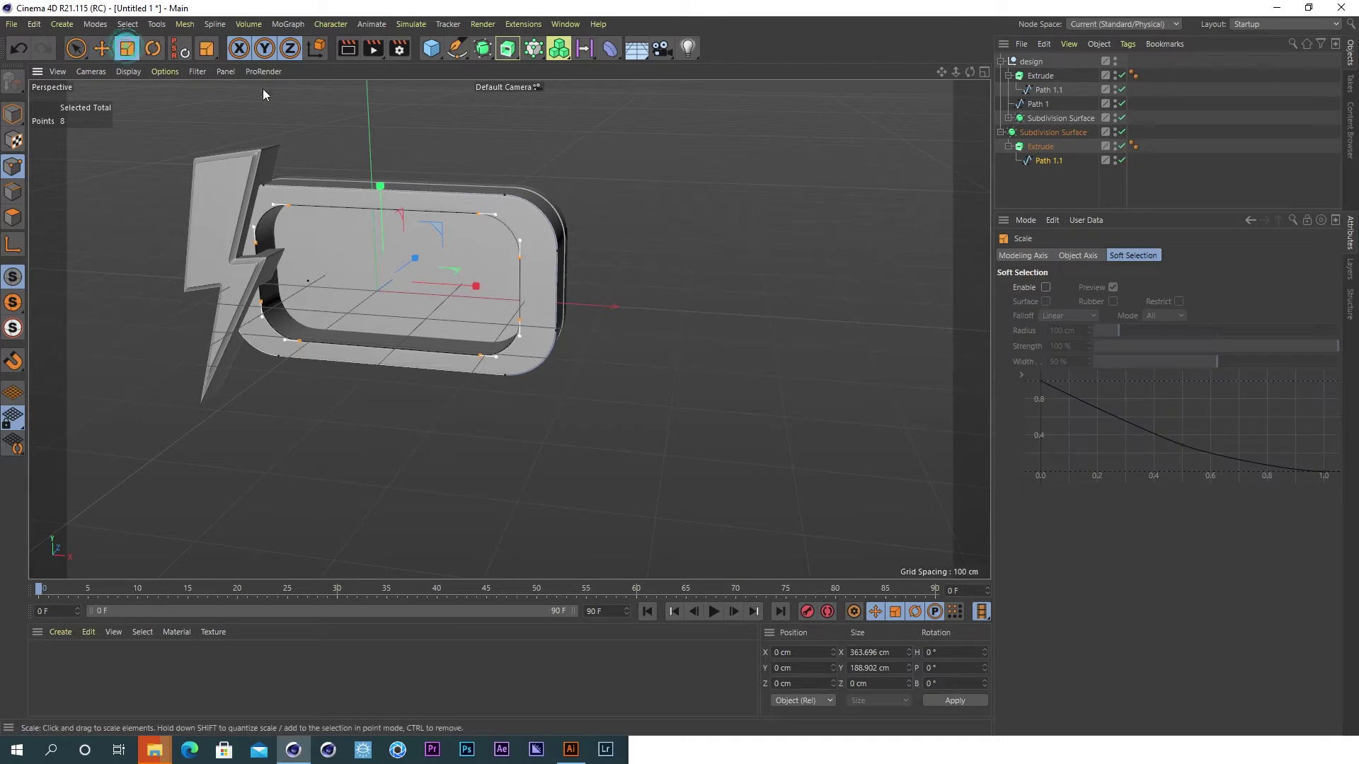
mouse_move(460, 241)
left_mouse_down()
mouse_move(538, 235)
mouse_move(513, 248)
left_mouse_up()
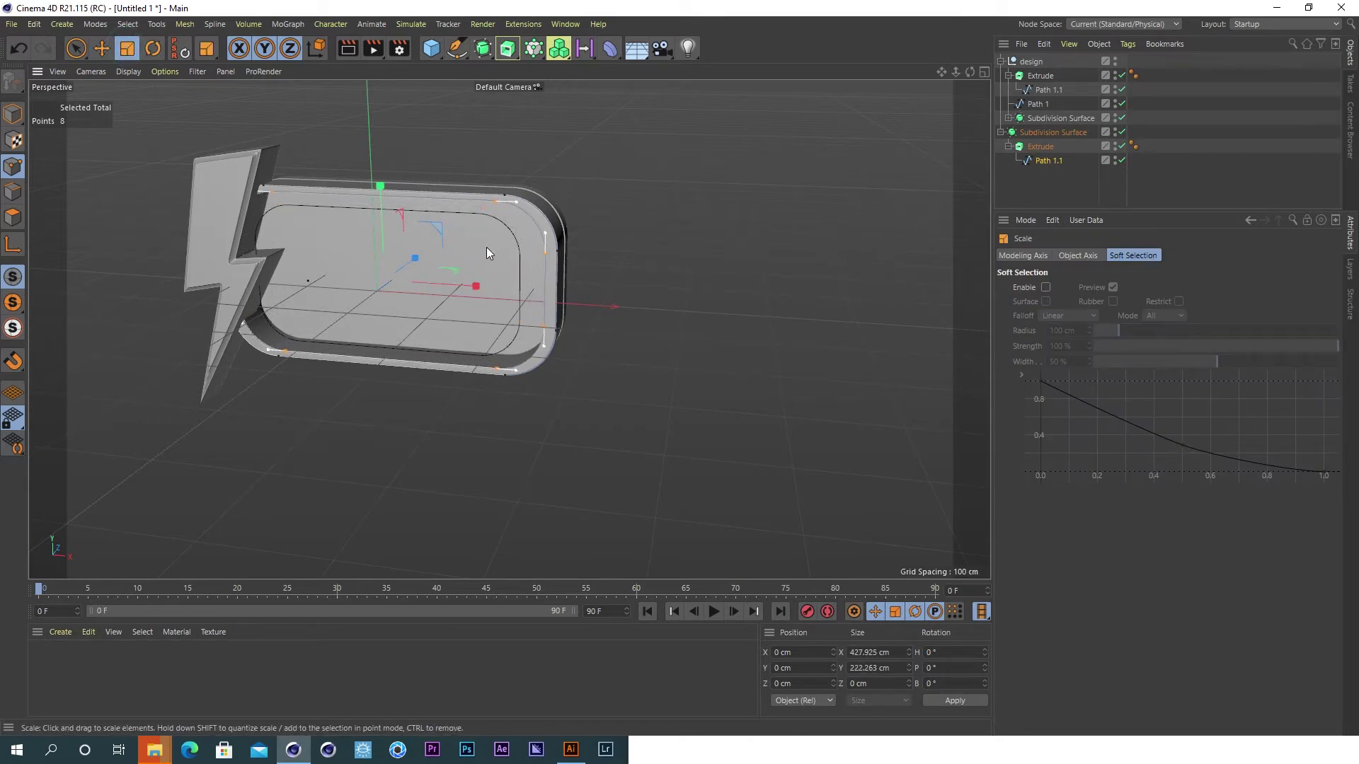
mouse_move(487, 245)
left_mouse_down()
mouse_move(470, 258)
mouse_move(549, 227)
mouse_move(499, 214)
mouse_move(516, 222)
left_mouse_up()
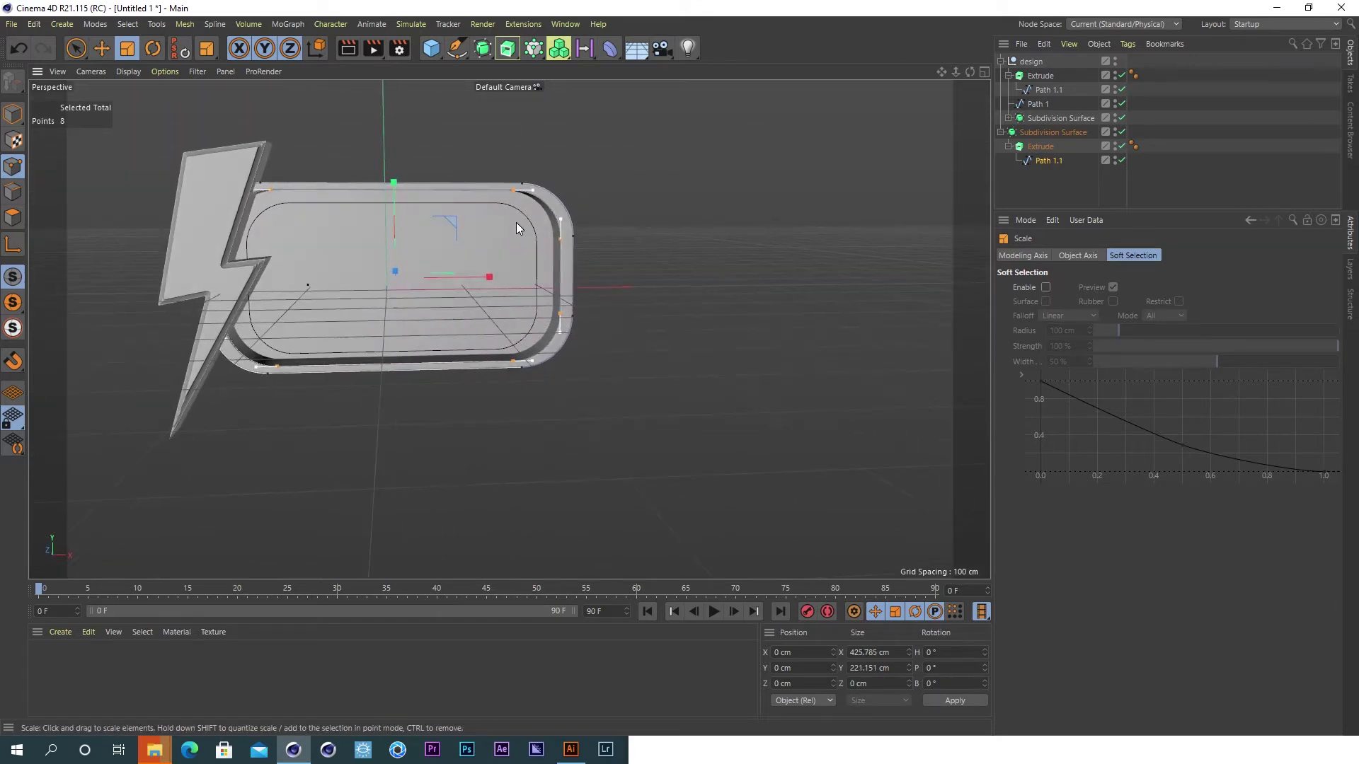
- Set the plate Extrude's rounded bevel size to 2.2 cm
left_click(1038, 147)
left_click_drag(1129, 368, 1123, 363)
mouse_move(607, 226)
left_mouse_down("alt")
mouse_move(402, 224)
mouse_move(528, 225)
mouse_move(572, 196)
left_mouse_up("alt")
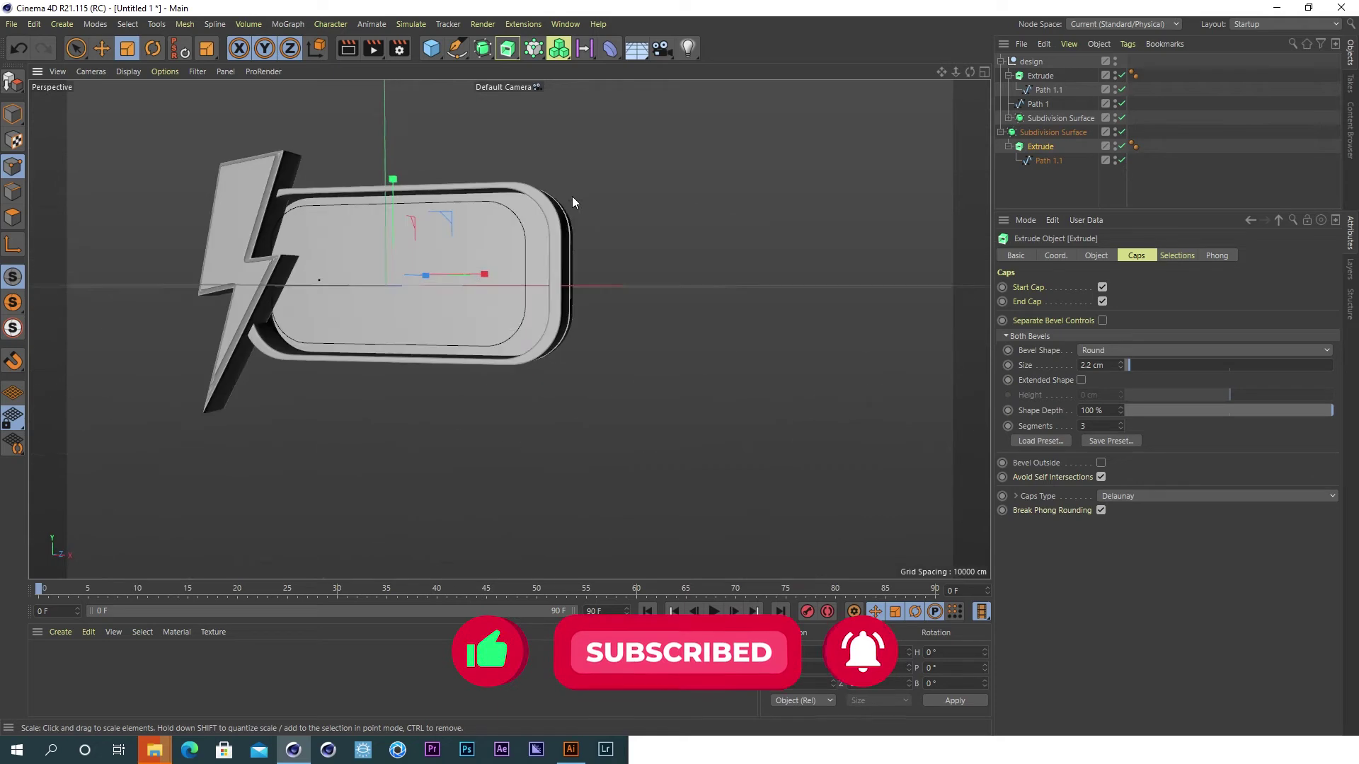
- Remove the Path 1 spline and place the plate's Subdivision Surface inside the design null
left_click(1037, 104)
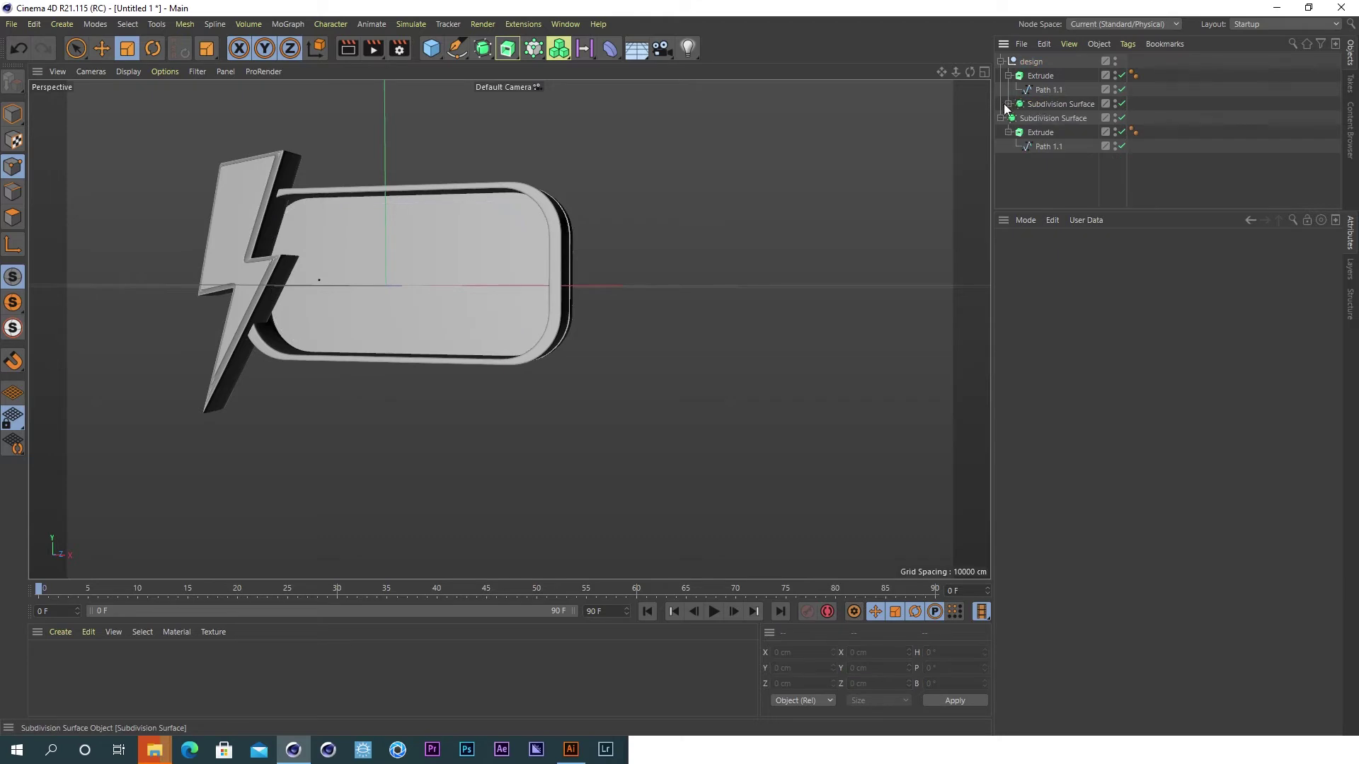
key("ctrl+z")
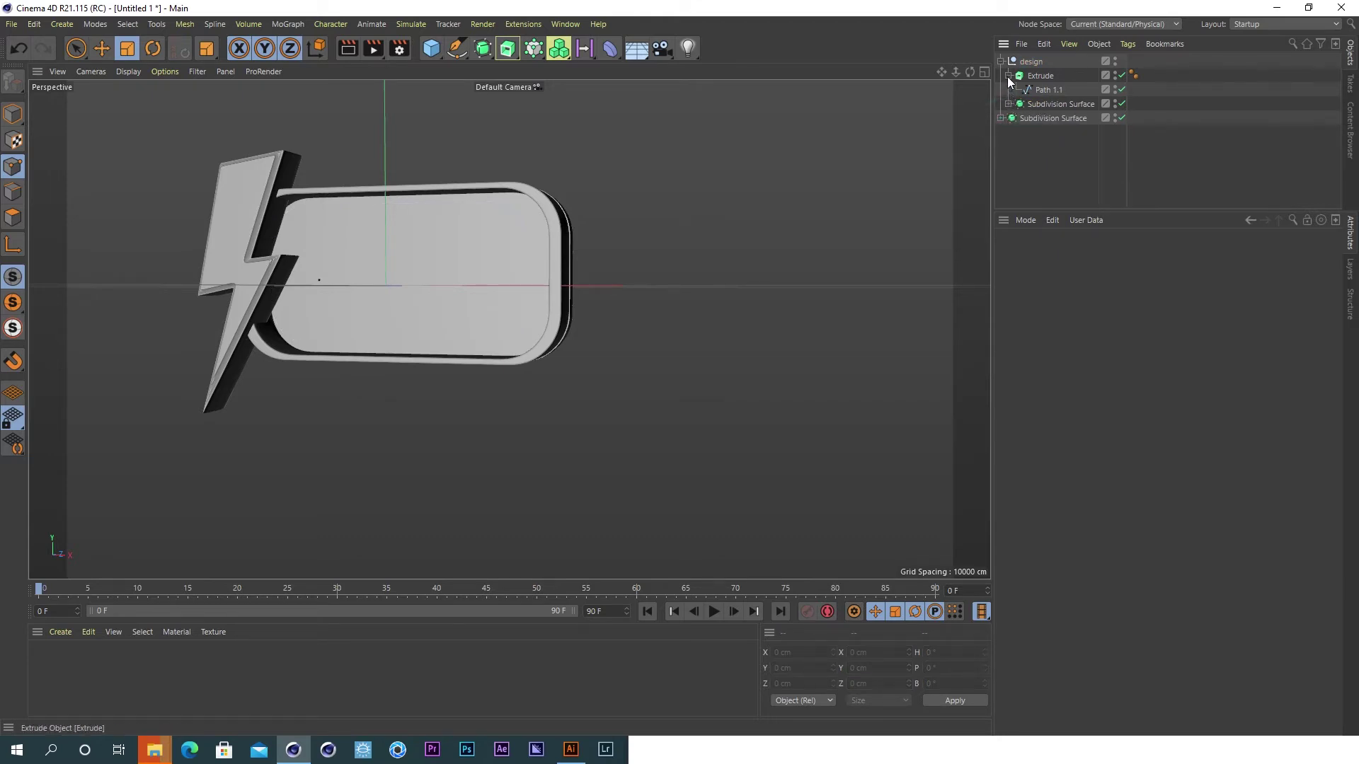
left_click(1008, 75)
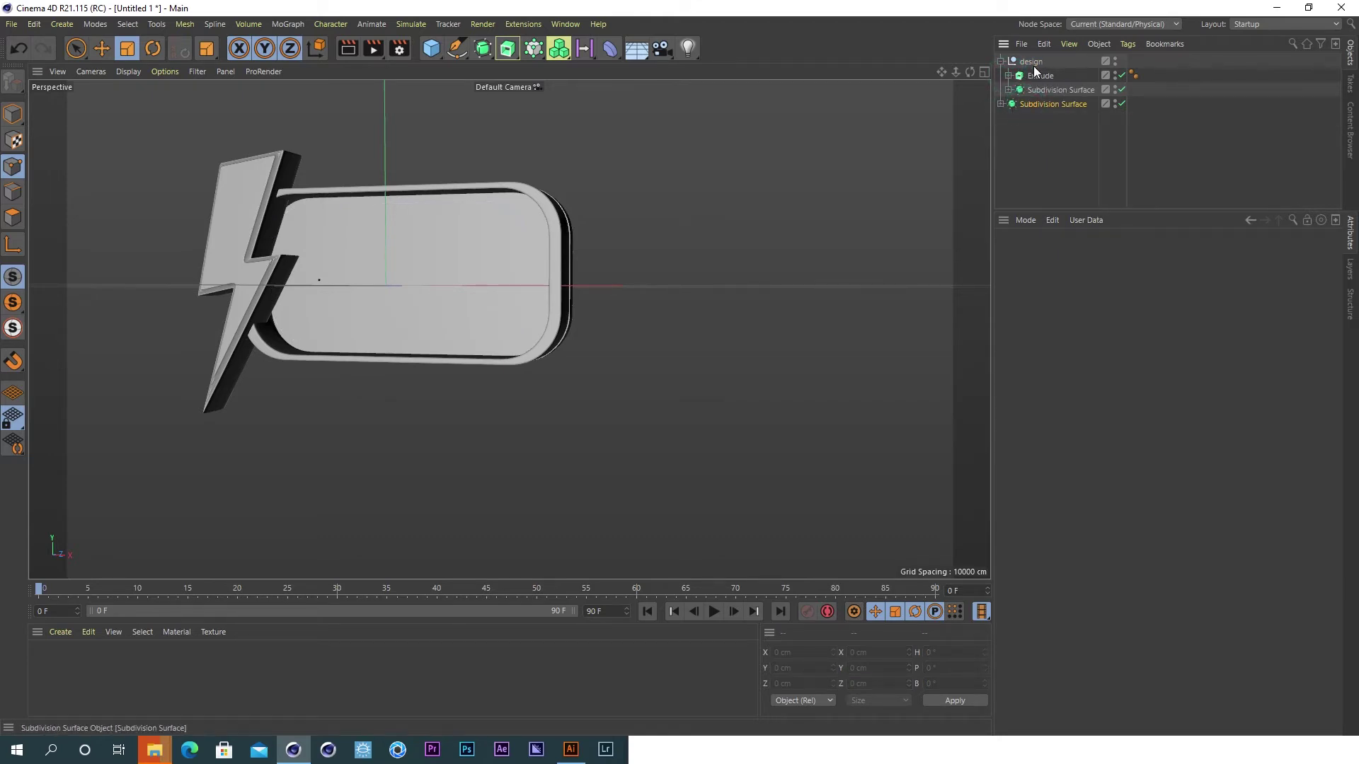
left_click_drag(1035, 70, 1035, 69)
- Add a camera at X 0, Y 0 with zero heading rotation
left_click(1002, 61)
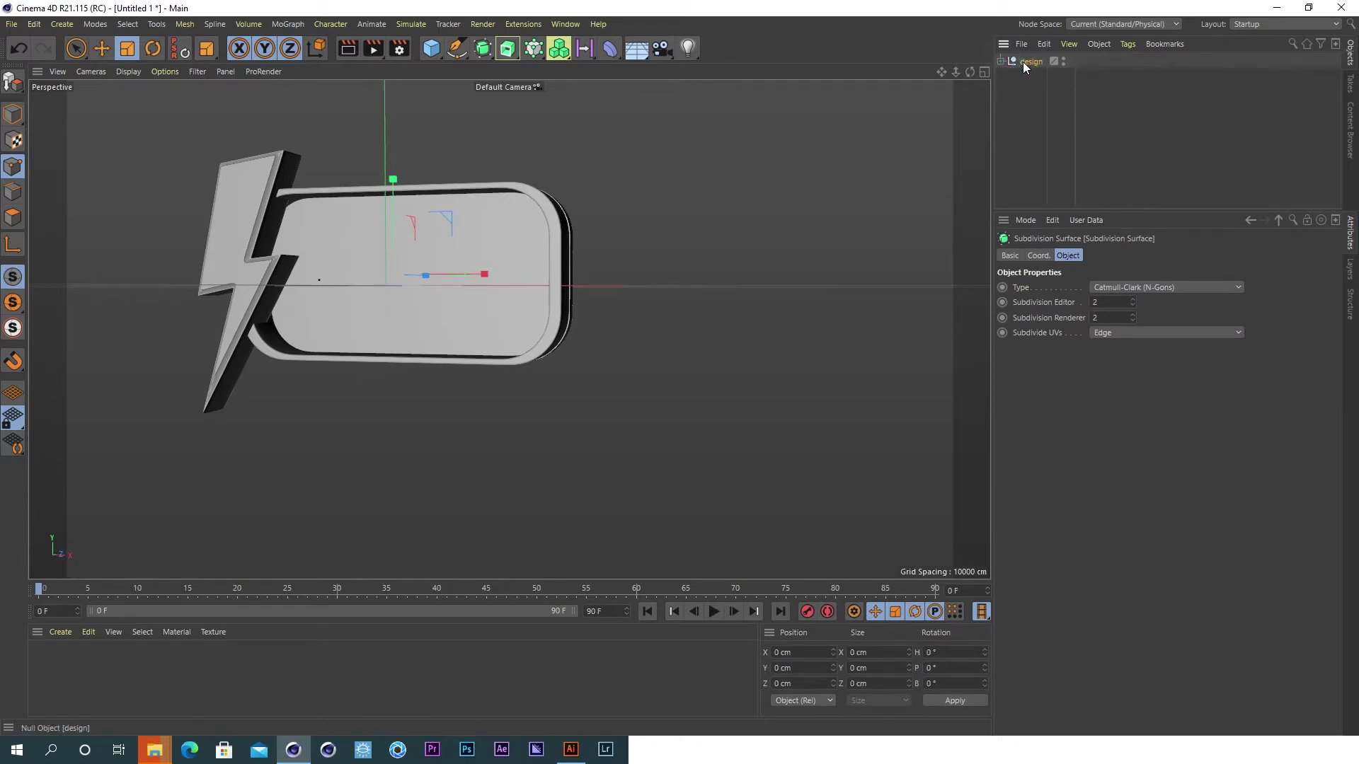
left_click(106, 47)
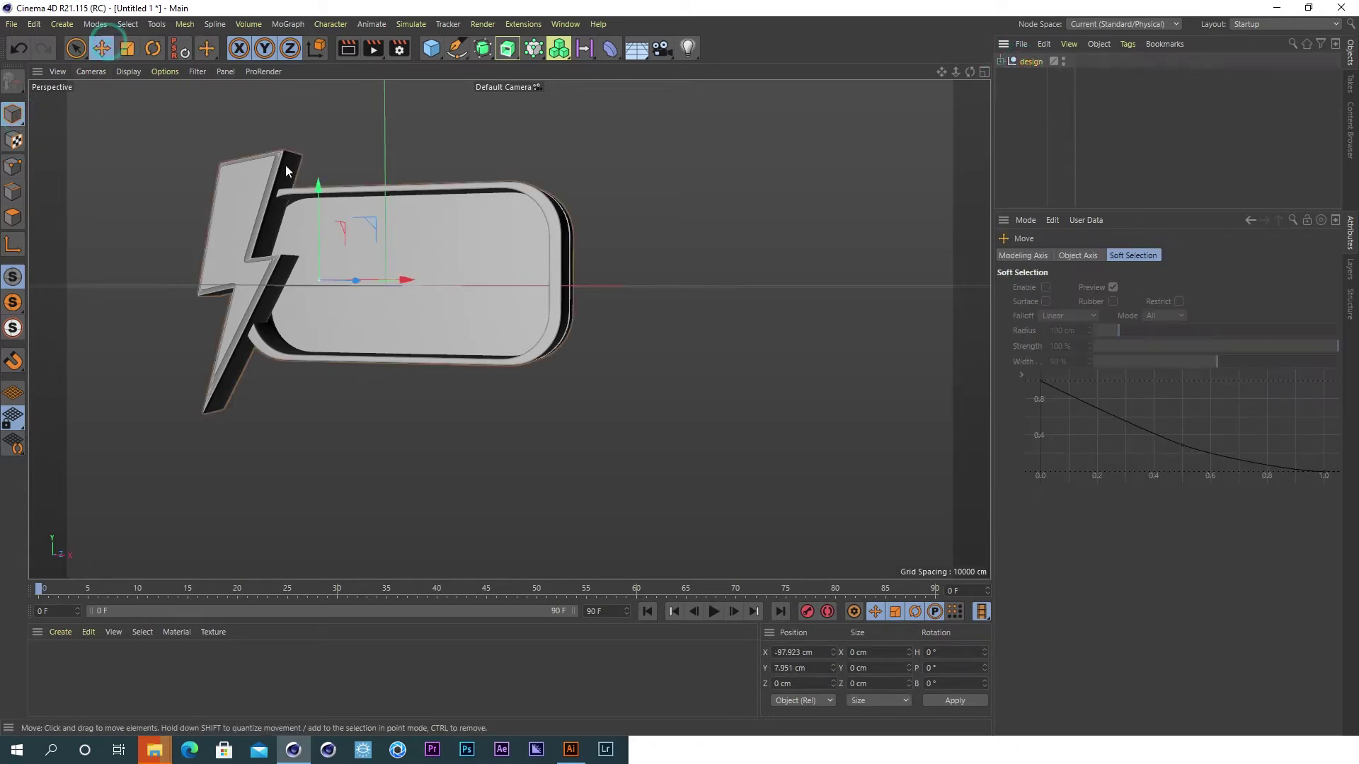
left_click(665, 51)
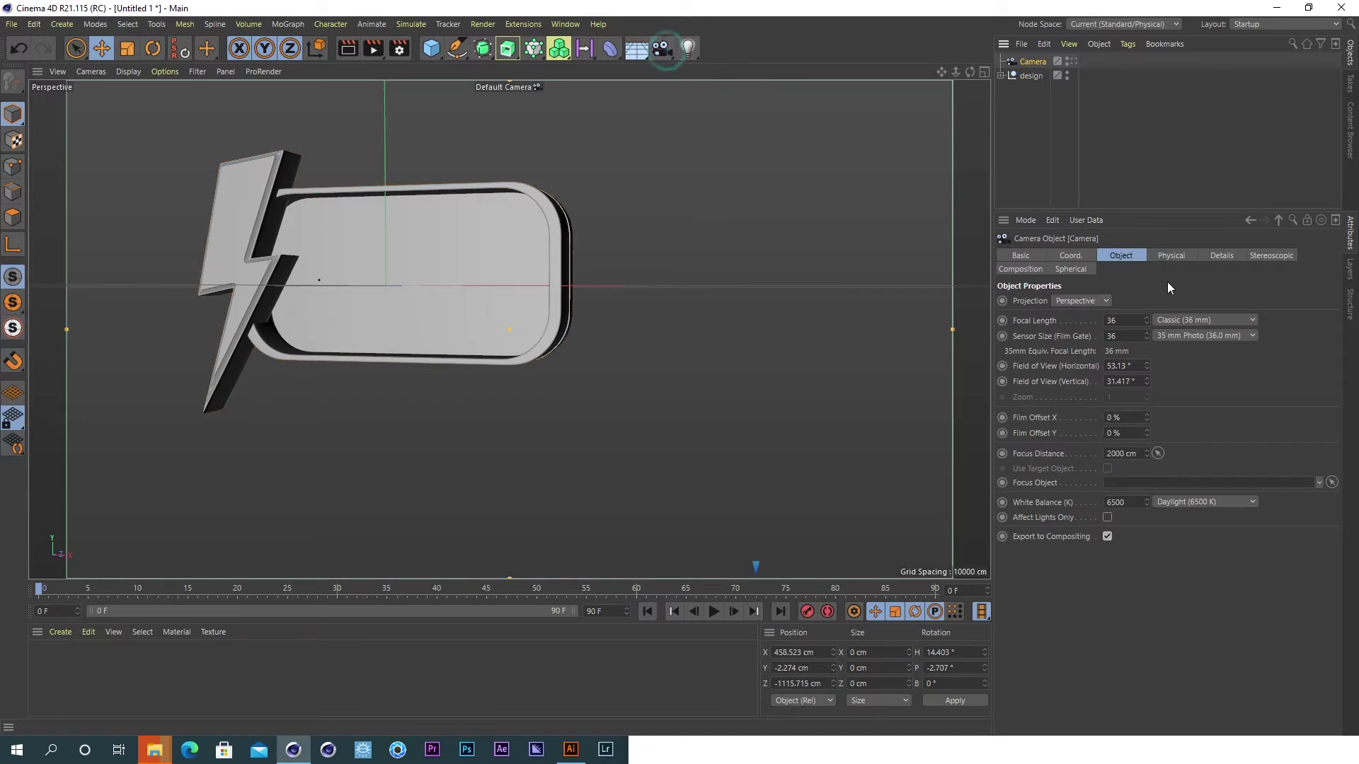
left_click(1080, 255)
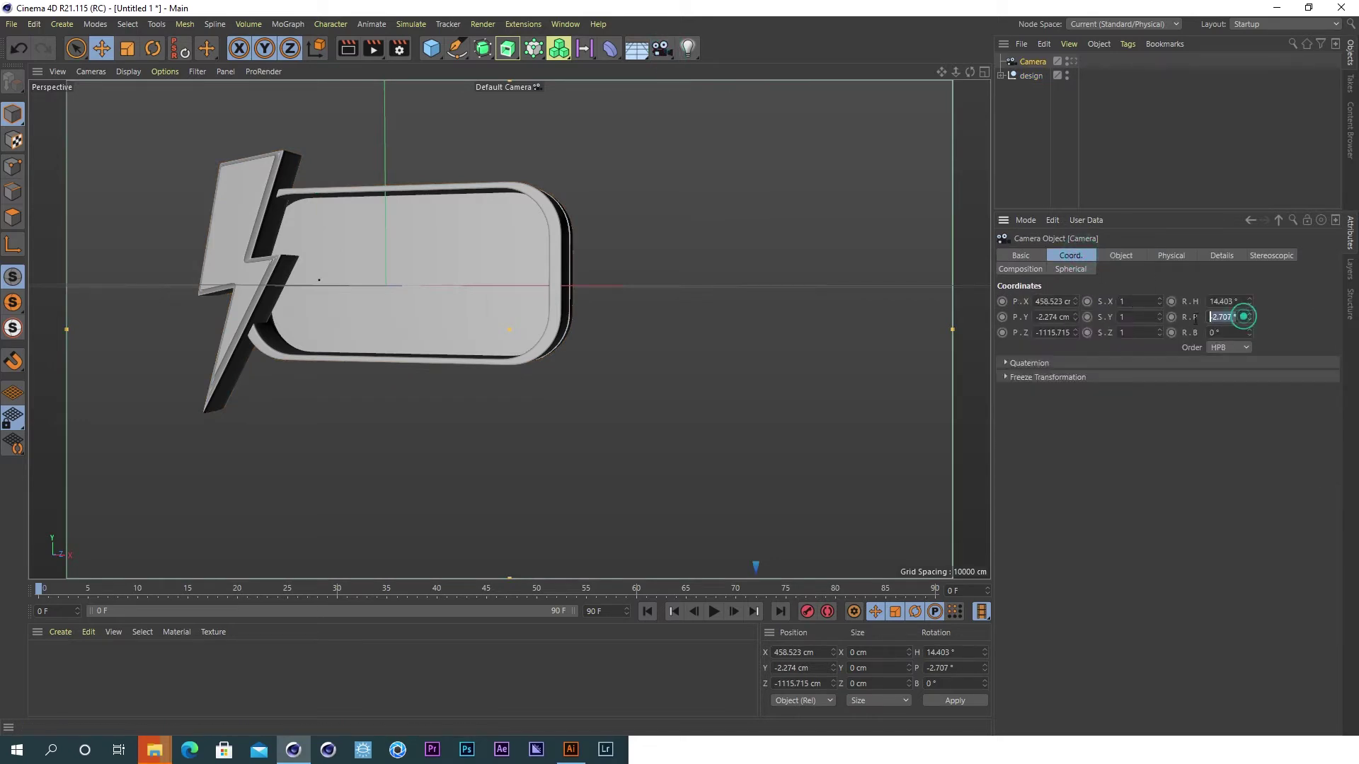
type("0")
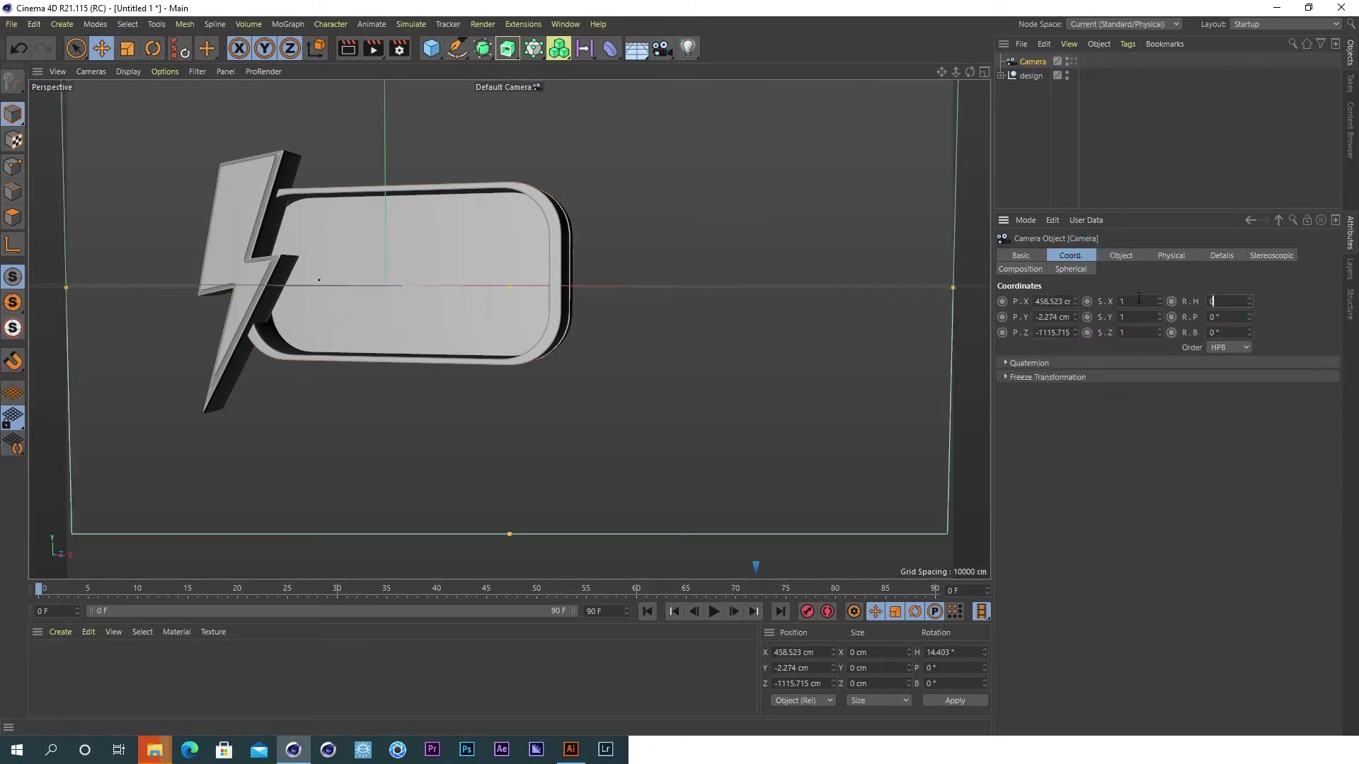
double_click(1035, 302)
type("00")
double_click(1057, 333)
- Look through the new camera and open the Render Settings
left_click(1072, 61)
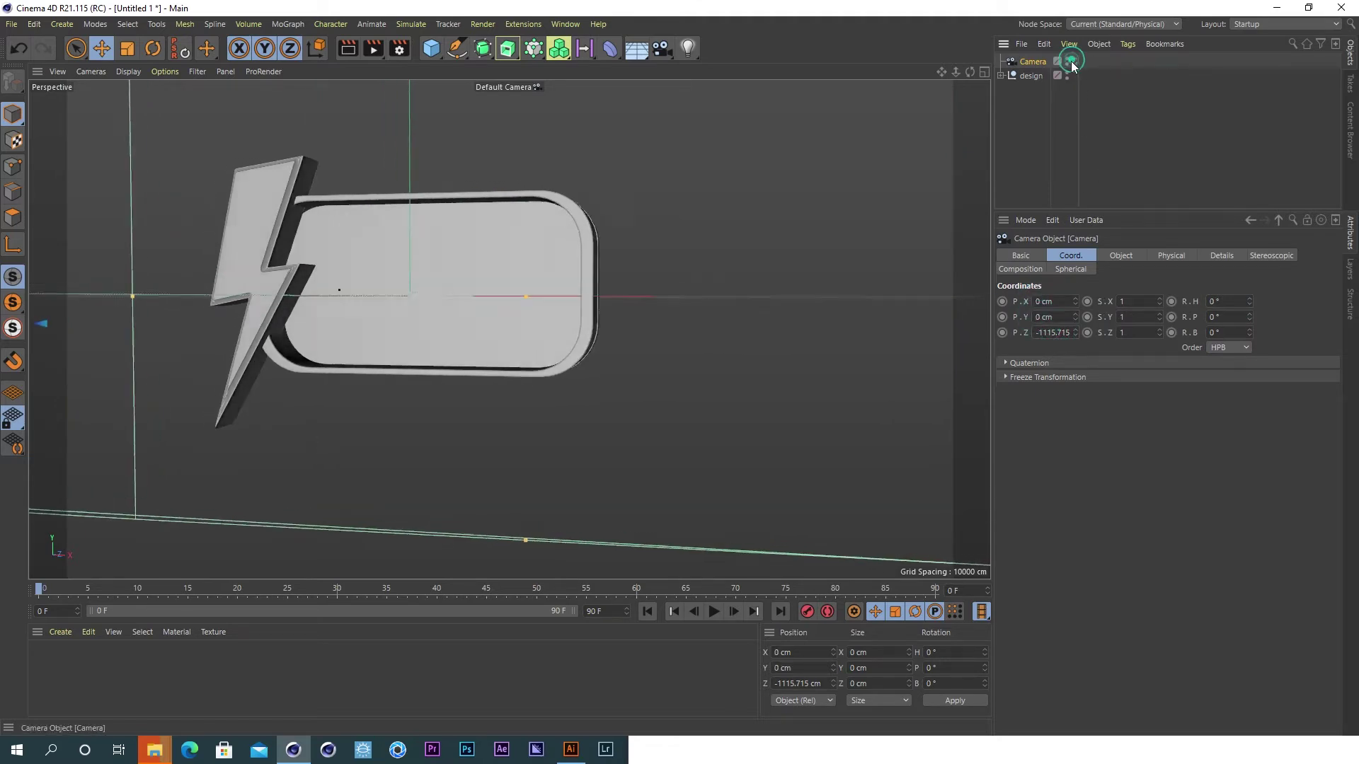
key("ctrl+b")
left_click(565, 95)
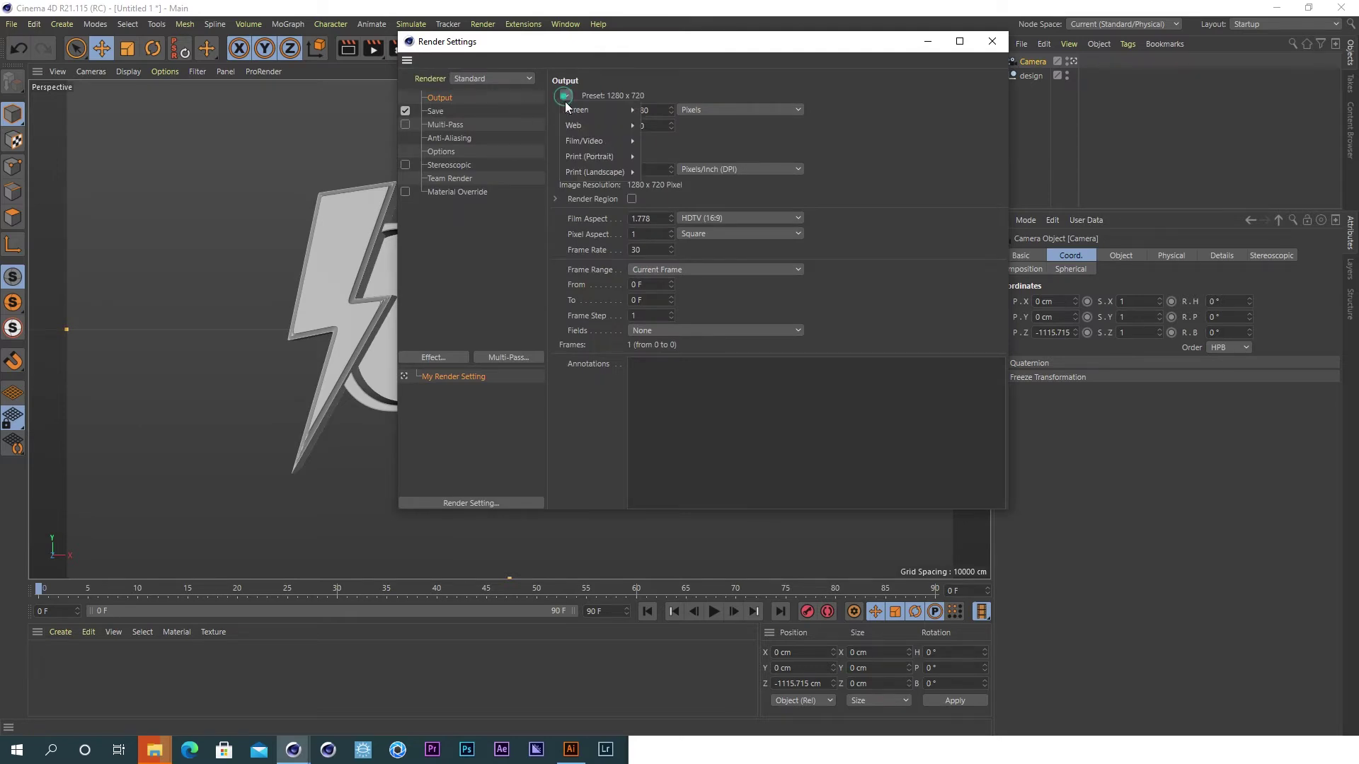
mouse_move(586, 140)
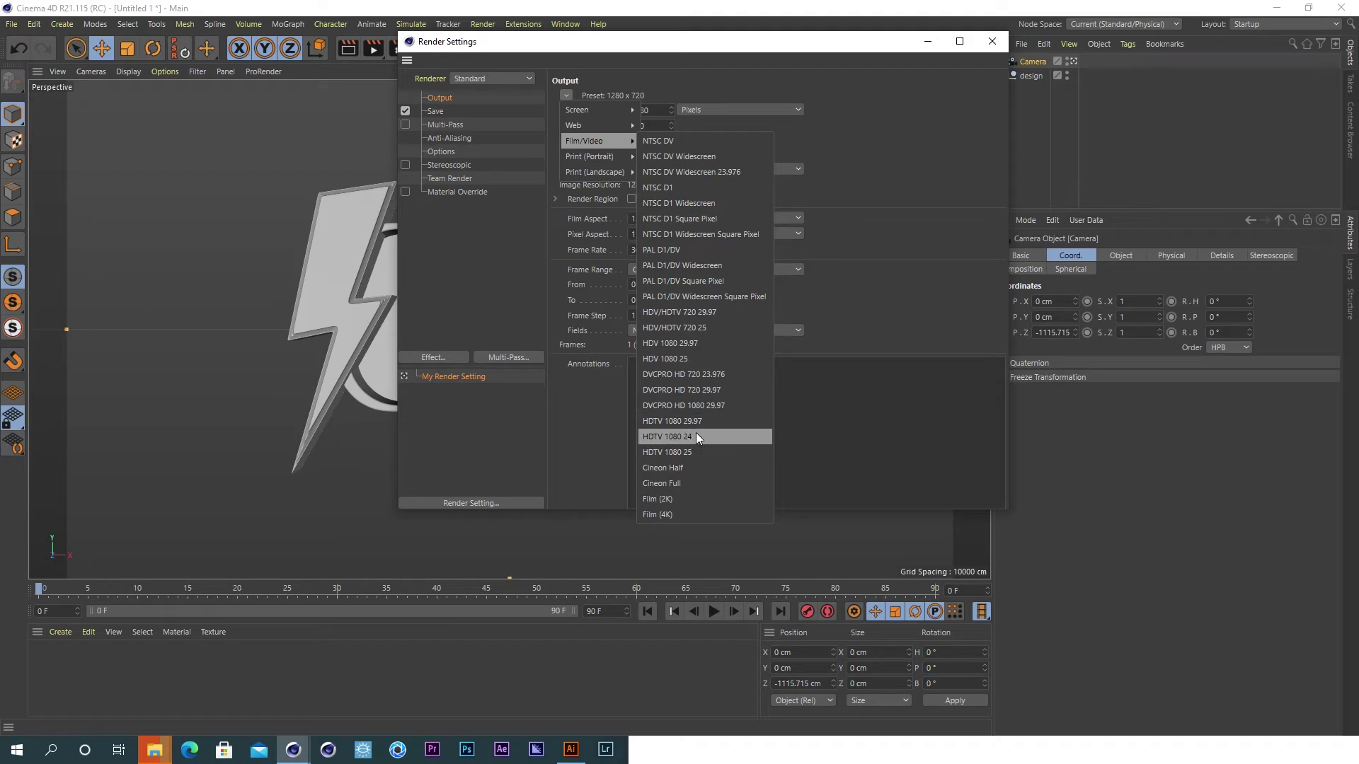
- Set the render output to the HDTV 1080 25 preset at 1920 × 1080
left_click(702, 360)
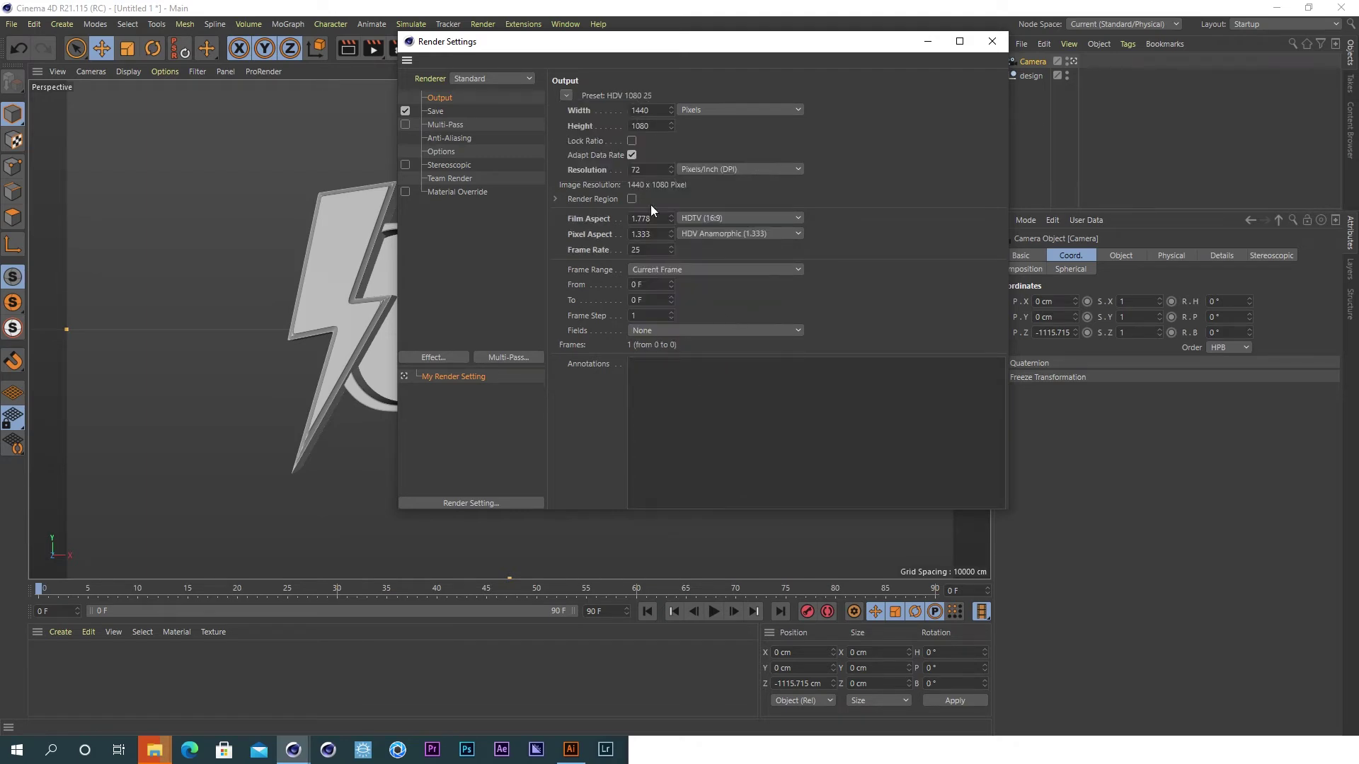
left_click(566, 94)
mouse_move(584, 140)
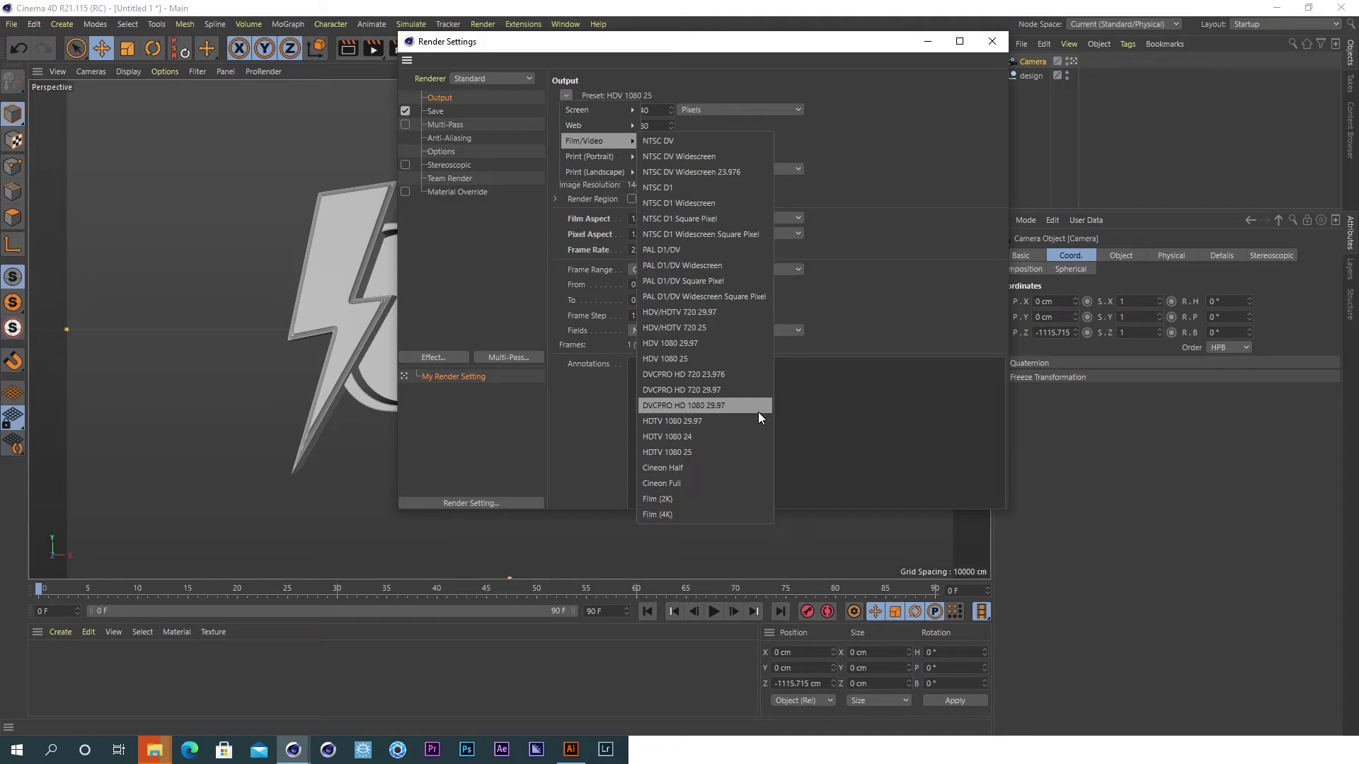
left_click(690, 456)
double_click(654, 170)
type("11111111")
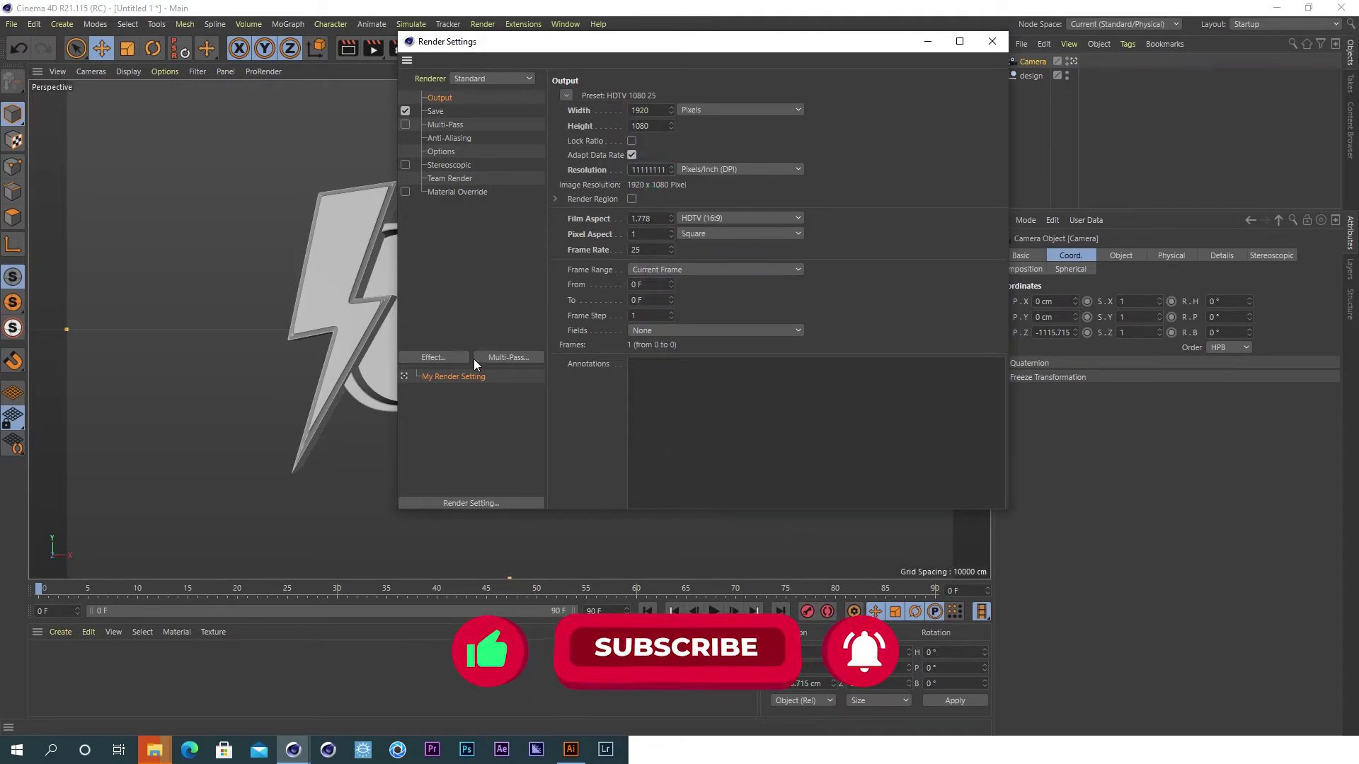
- Add Color Correction and Global Illumination render effects, then close Render Settings
left_click(448, 358)
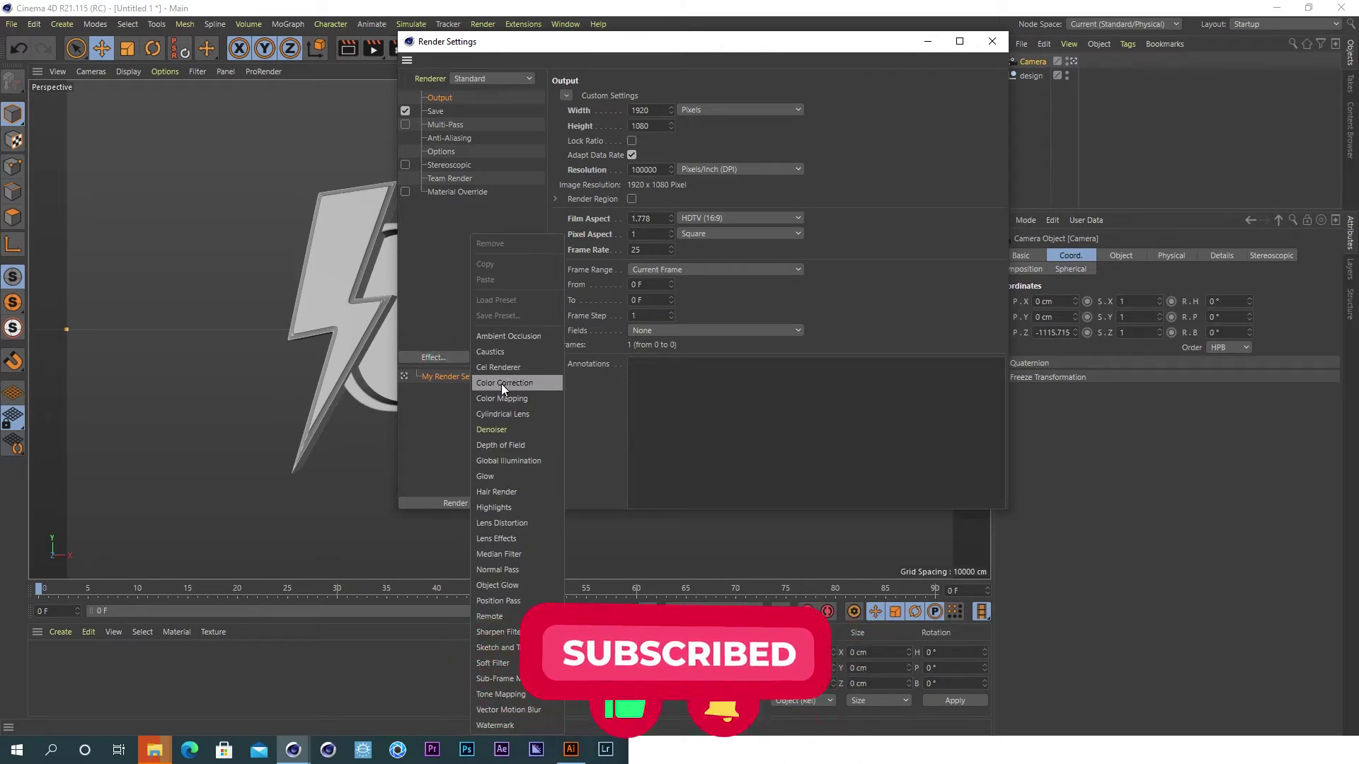
left_click(501, 383)
left_click(453, 358)
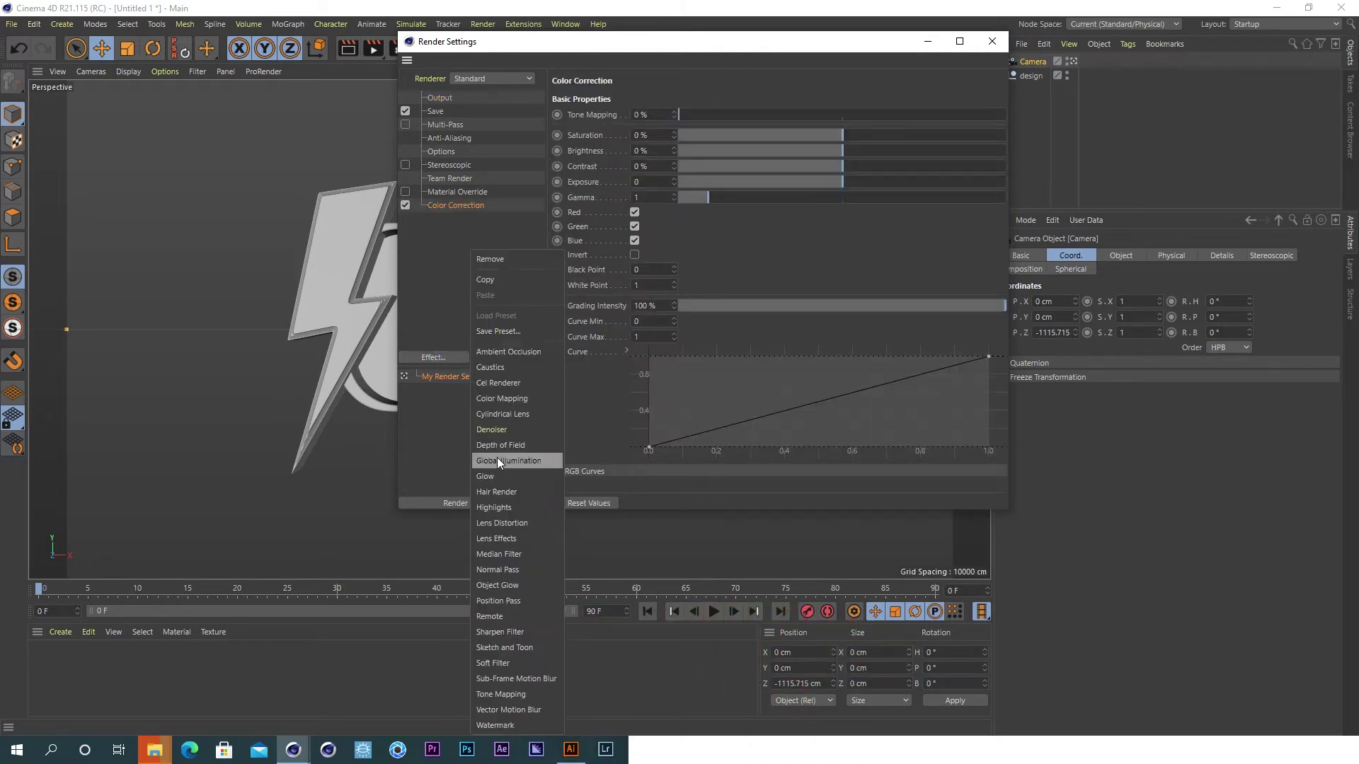
left_click(499, 460)
left_click(993, 41)
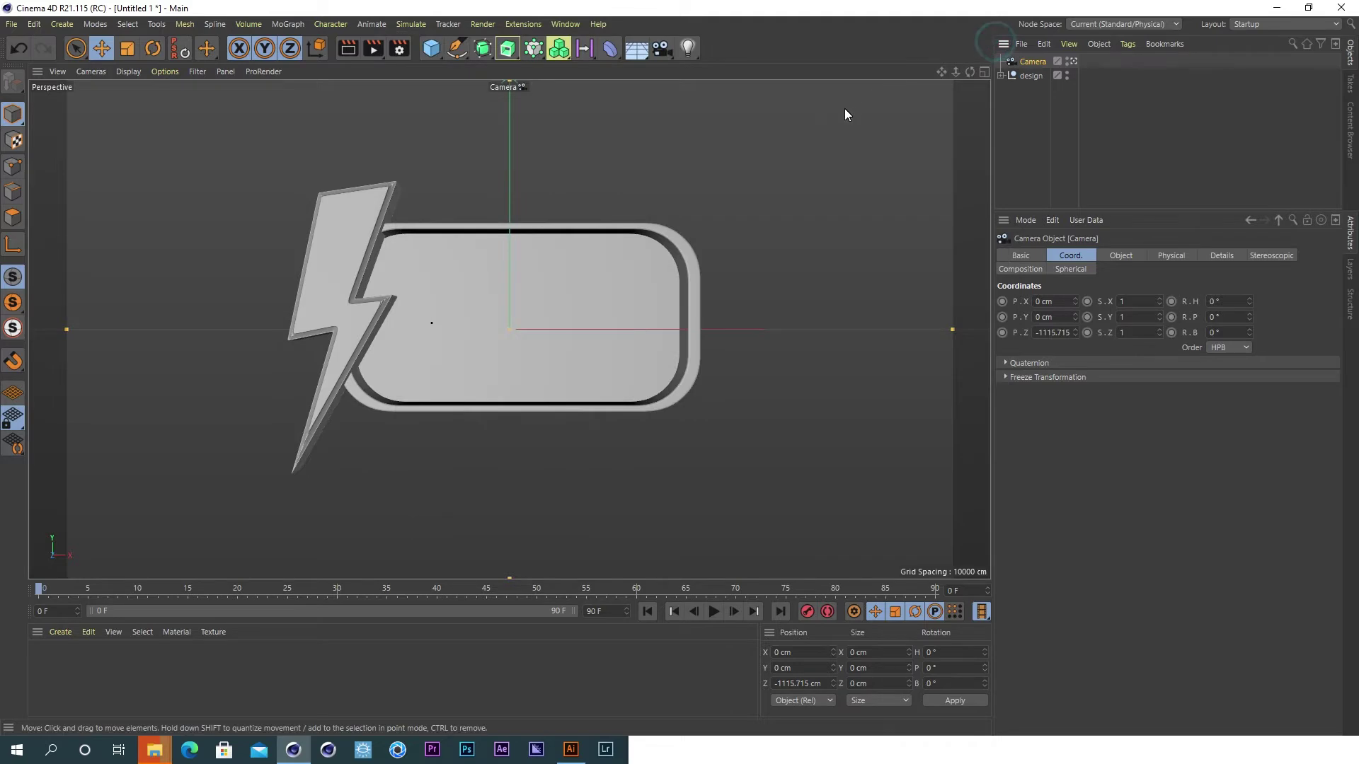
- Move the design null's axis to the world origin in Axis mode, leaving the logo in place
left_click(1026, 76)
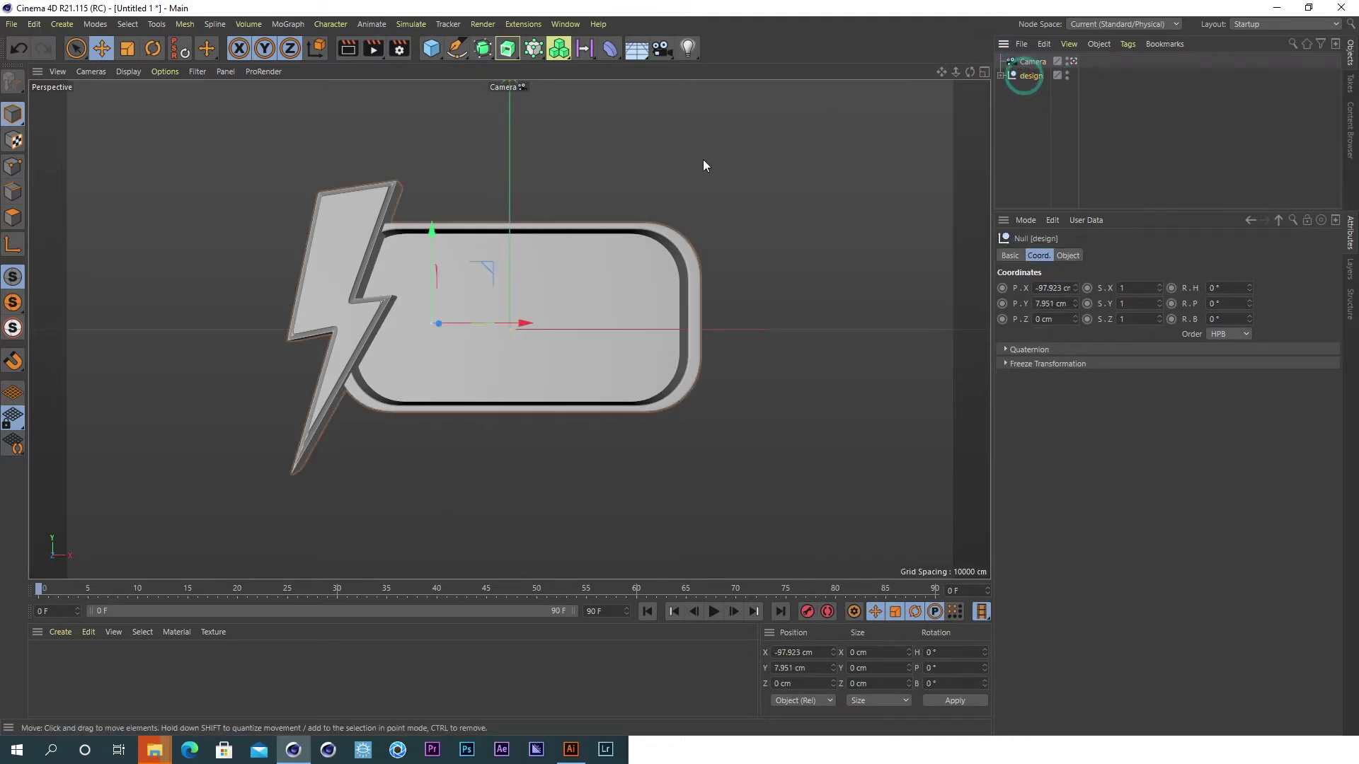
left_click(12, 244)
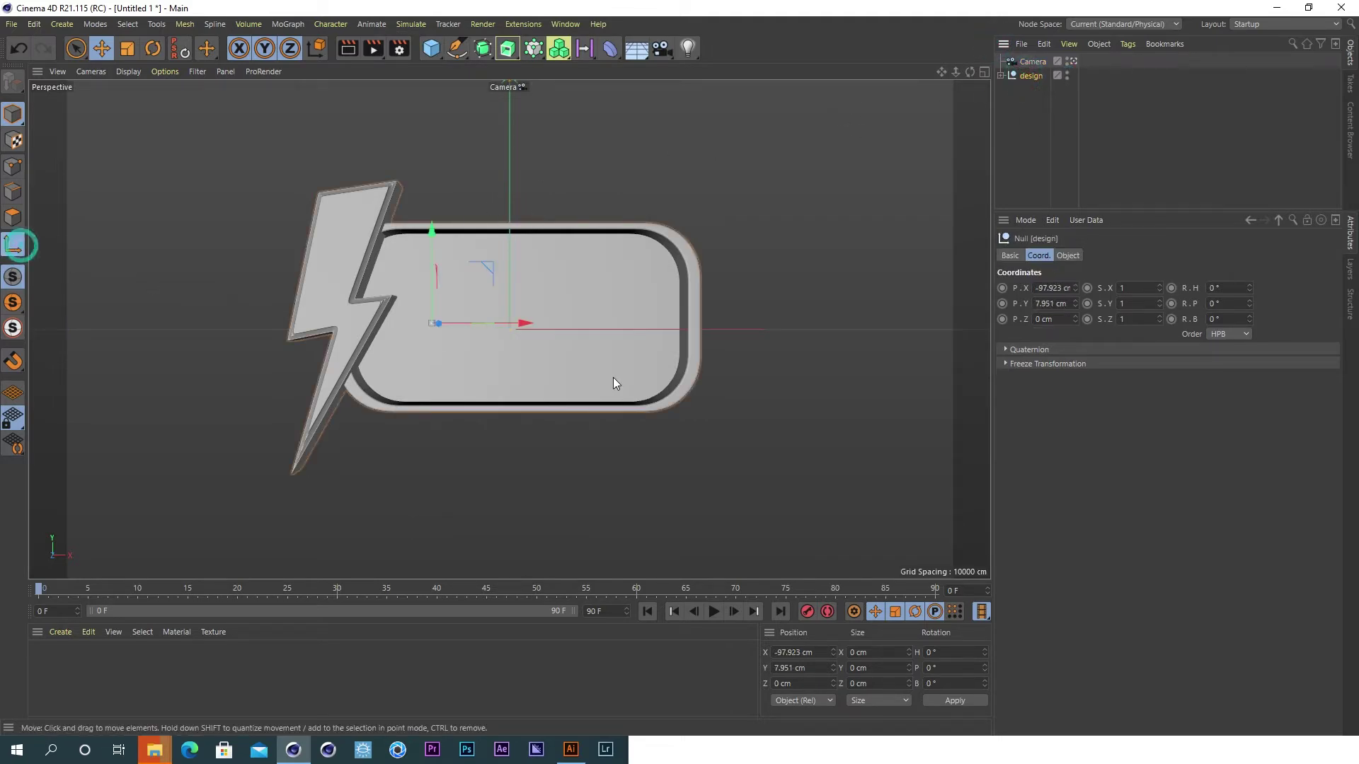
left_click_drag(521, 323, 600, 324)
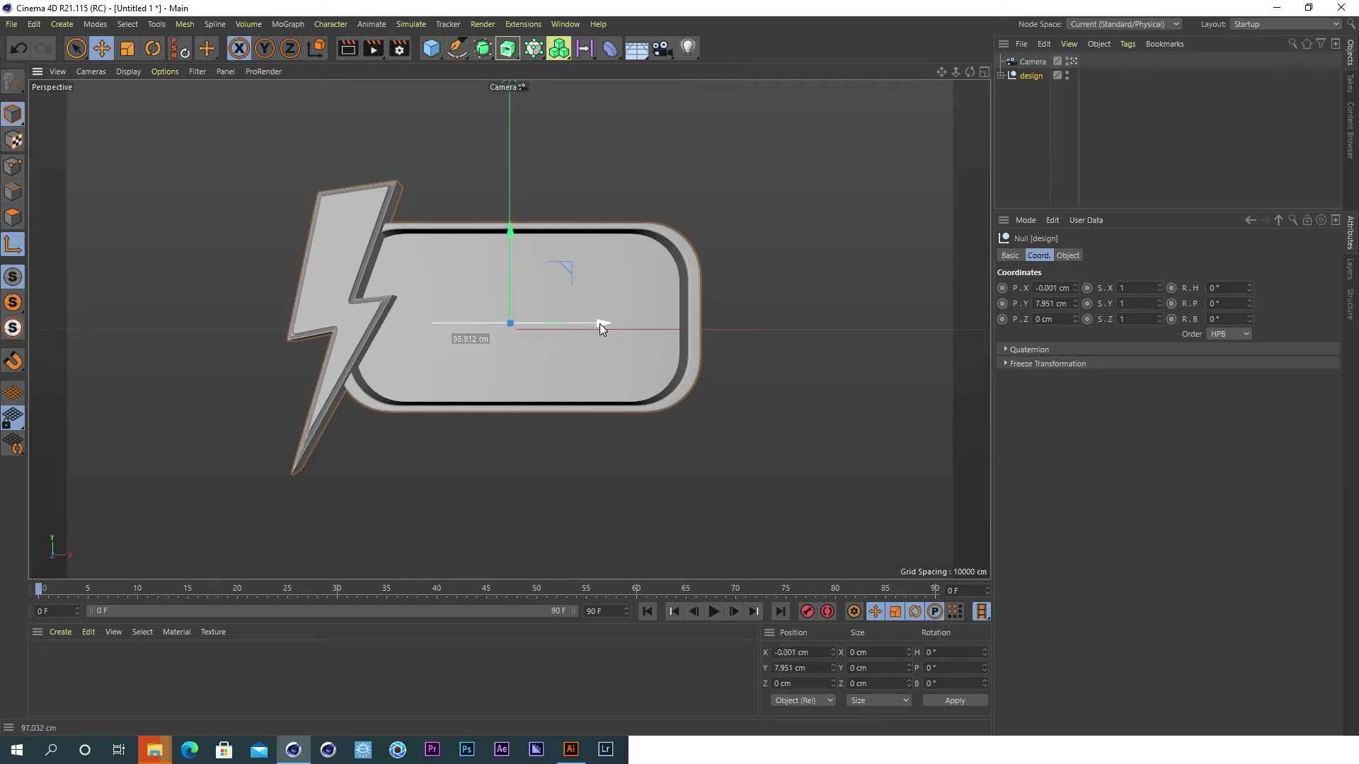
left_click_drag(955, 73, 984, 78)
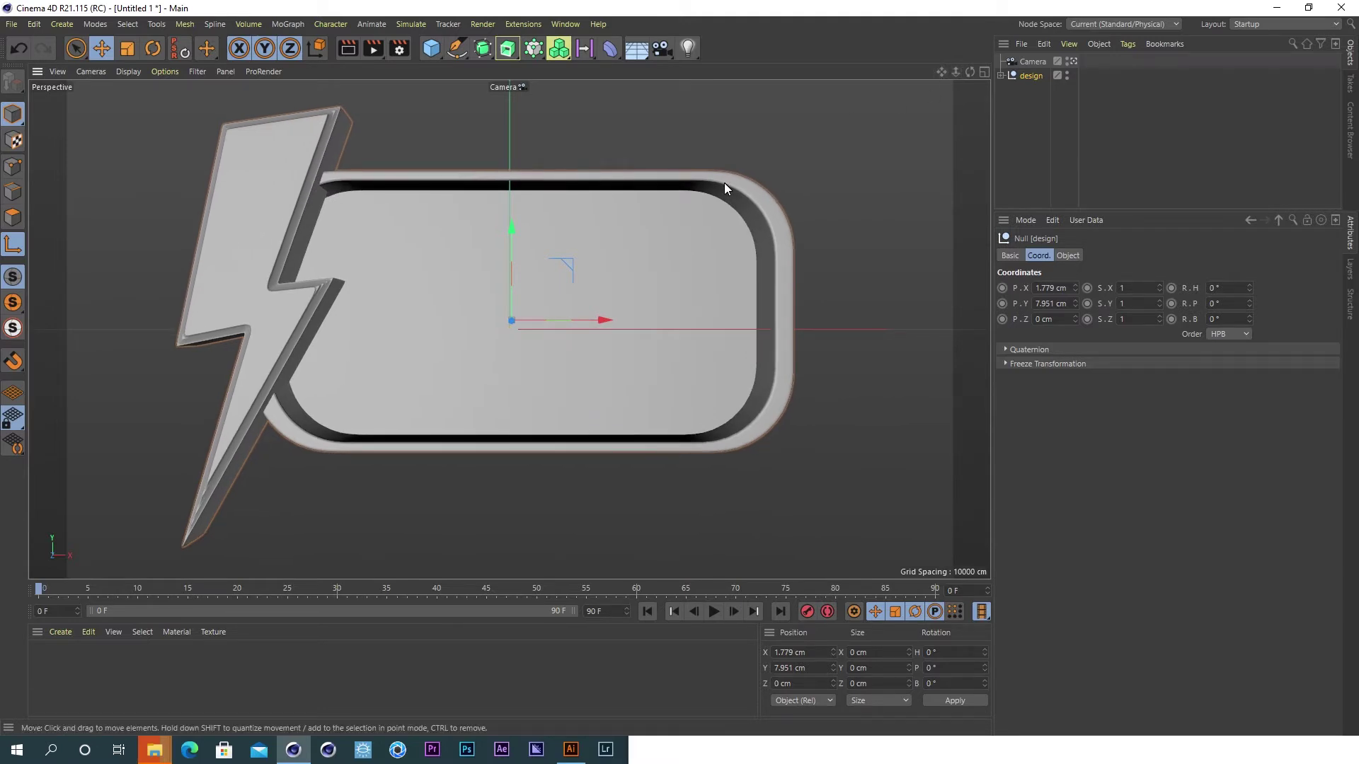
left_click(1001, 75)
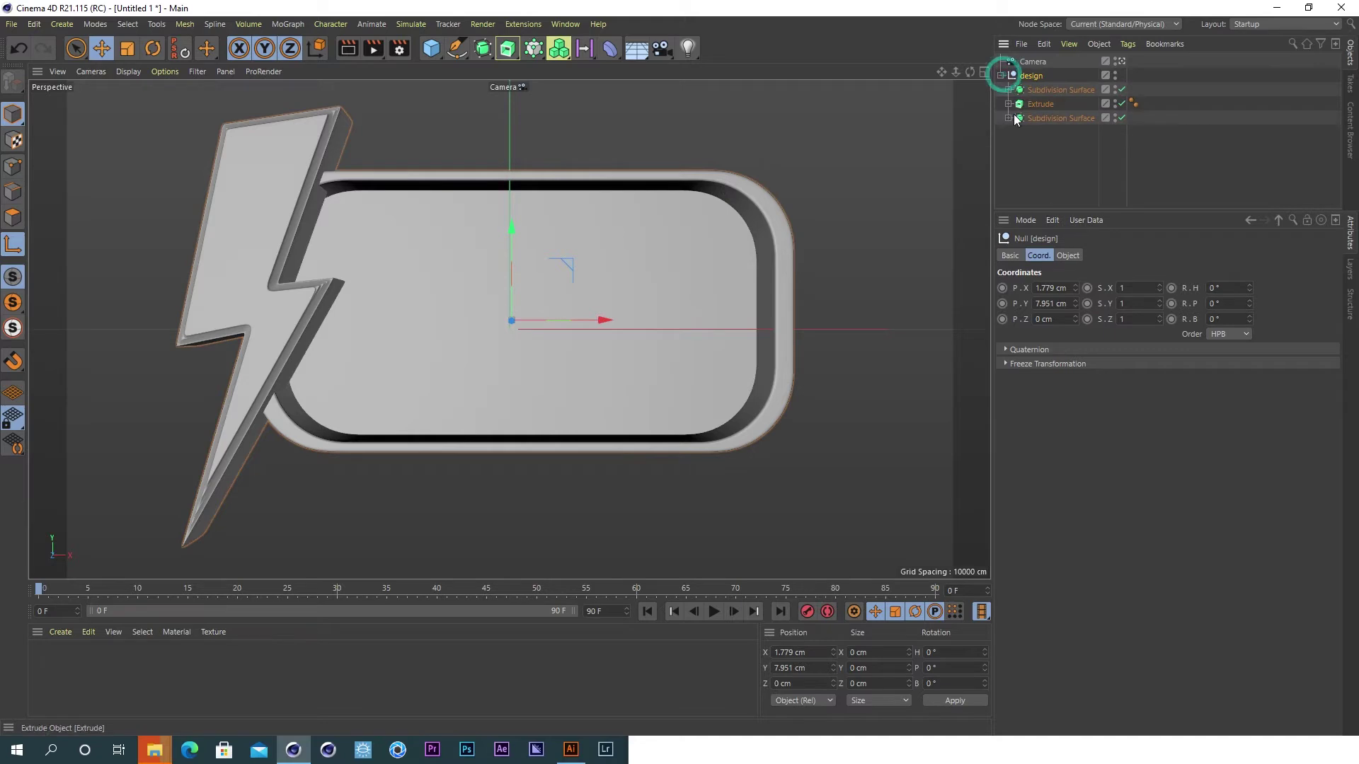
- Set the rounded bar Extrude's movement depth to 21 cm
left_click(1026, 119)
left_click(1035, 89)
left_click(1049, 104)
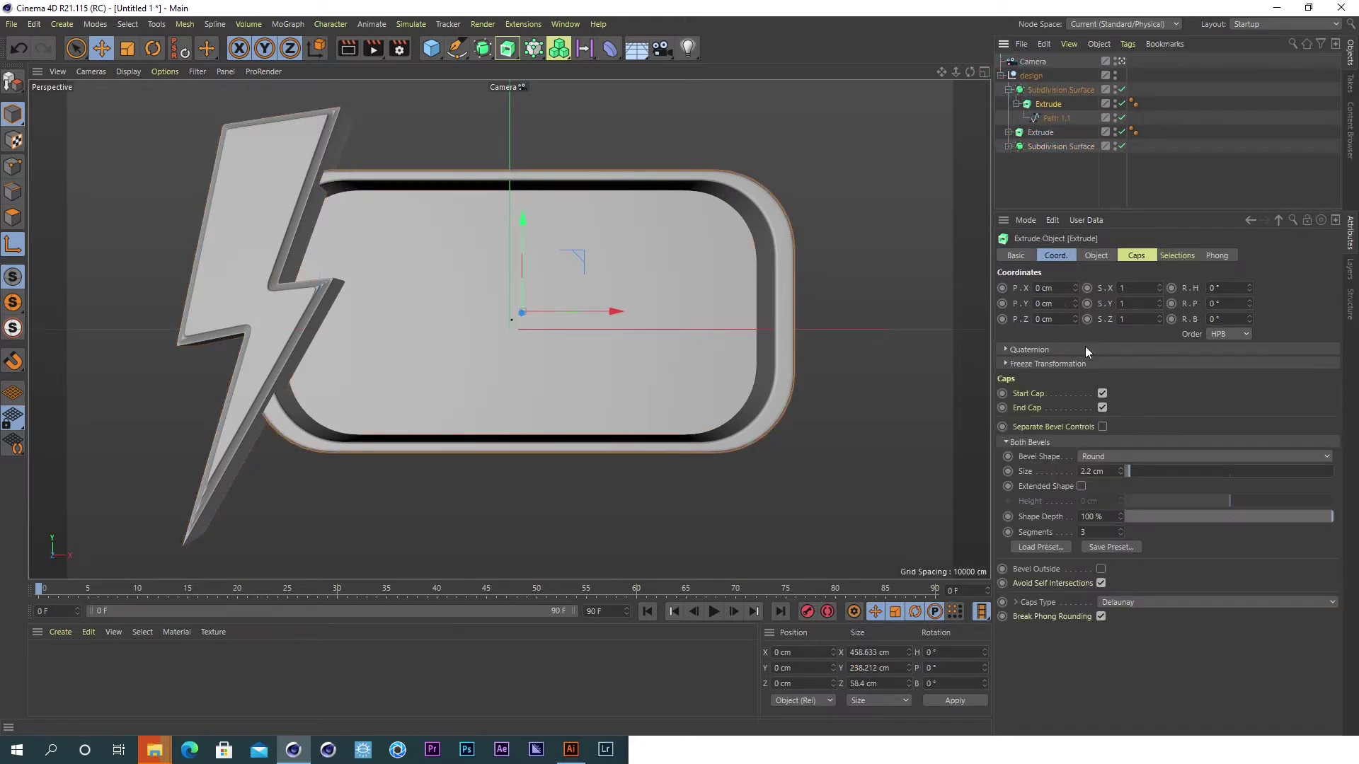
left_click(1097, 256)
mouse_move(1233, 292)
left_mouse_down()
mouse_move(1233, 333)
mouse_move(1232, 269)
left_mouse_up()
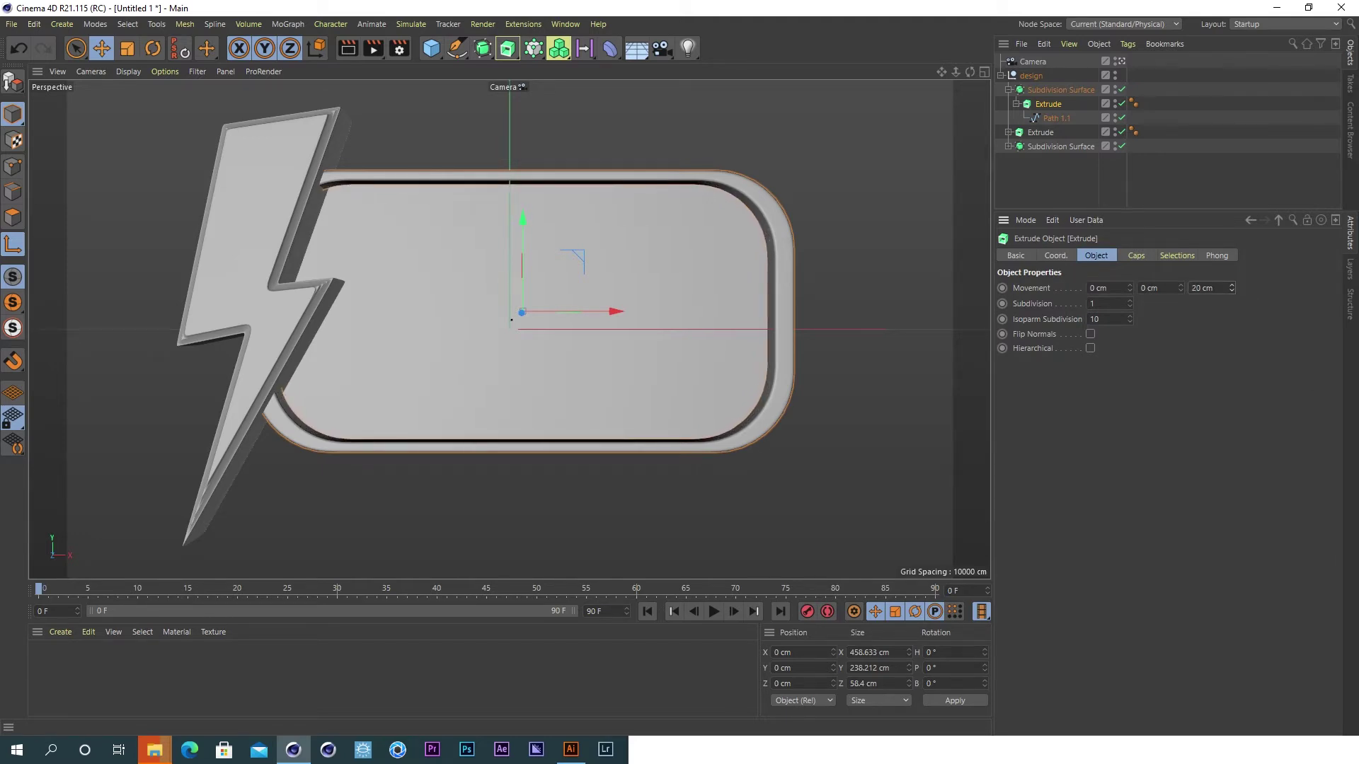
left_click(1154, 353)
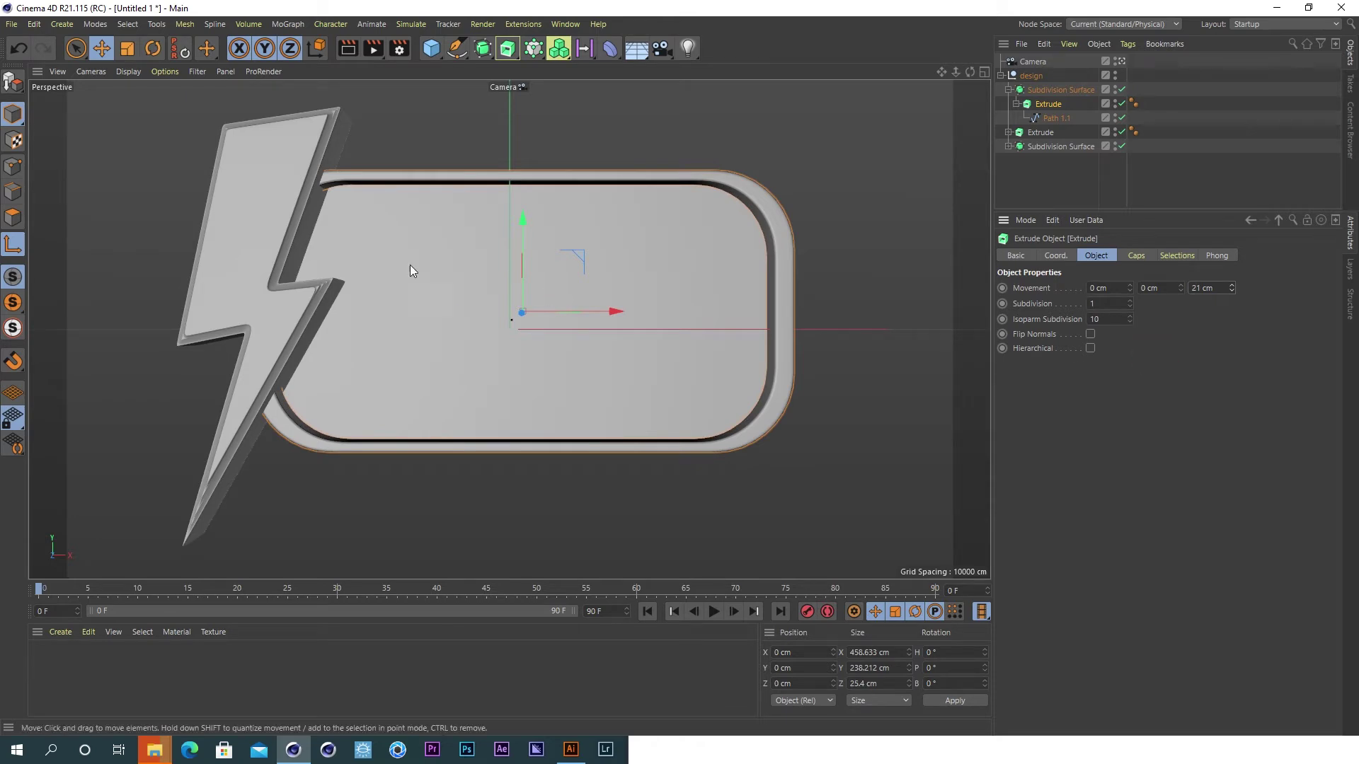
- Run a test render, replace files in the transfer dialog, and add a light
left_click(352, 55)
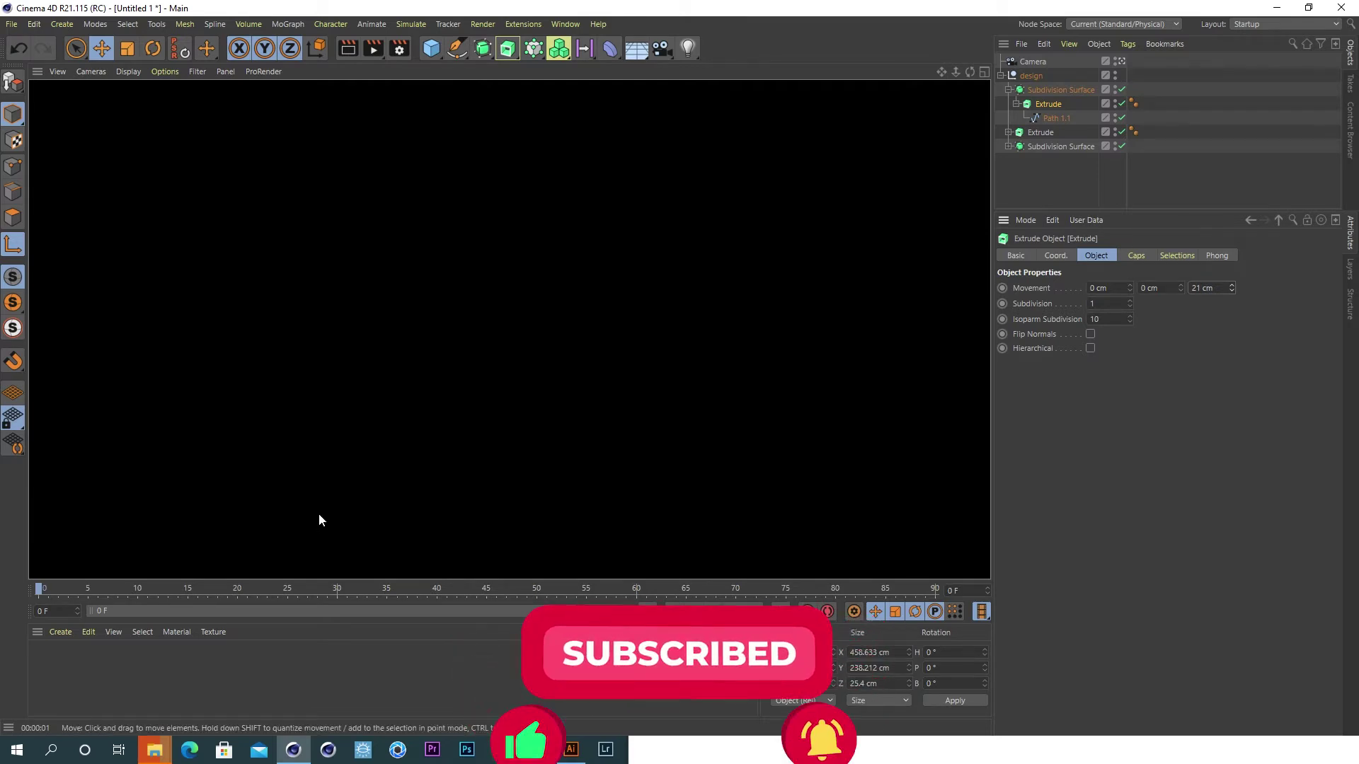
left_click(237, 689)
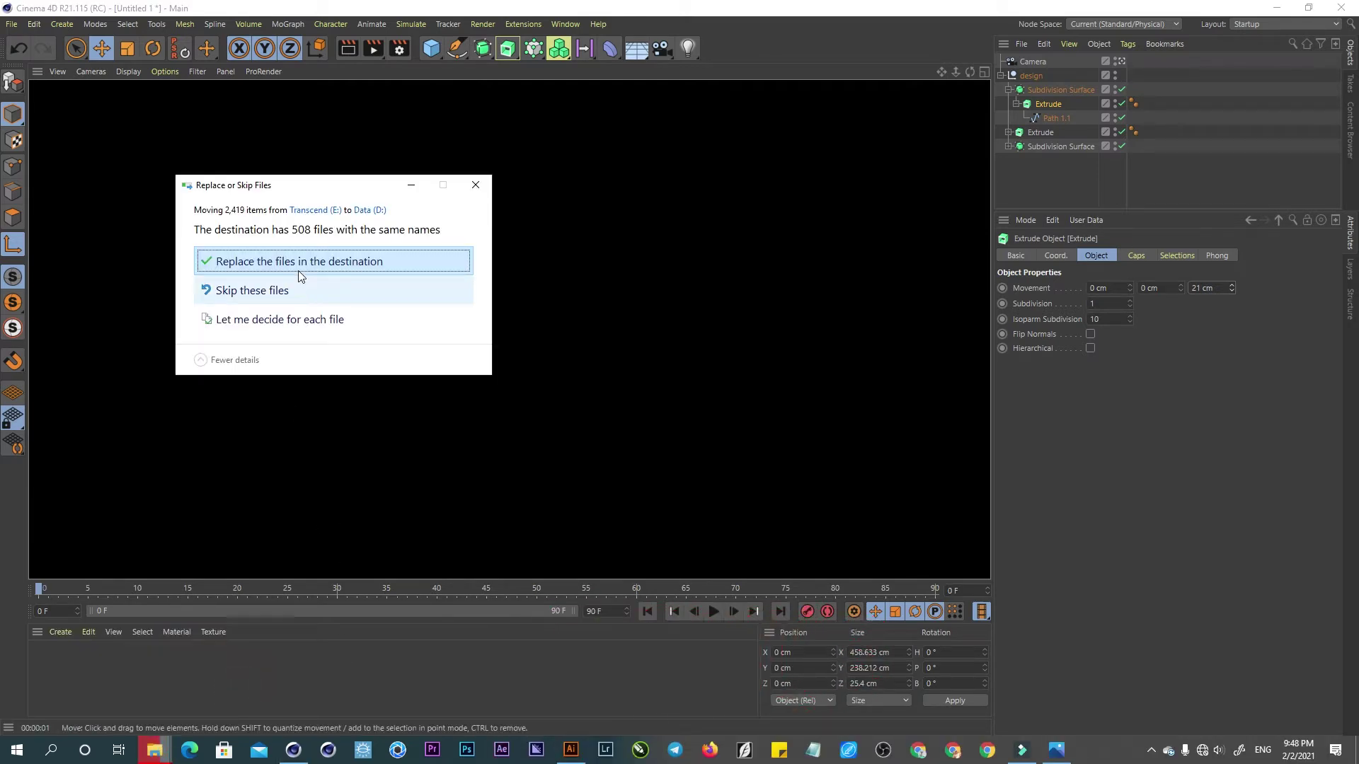
left_click(349, 263)
left_click(1073, 432)
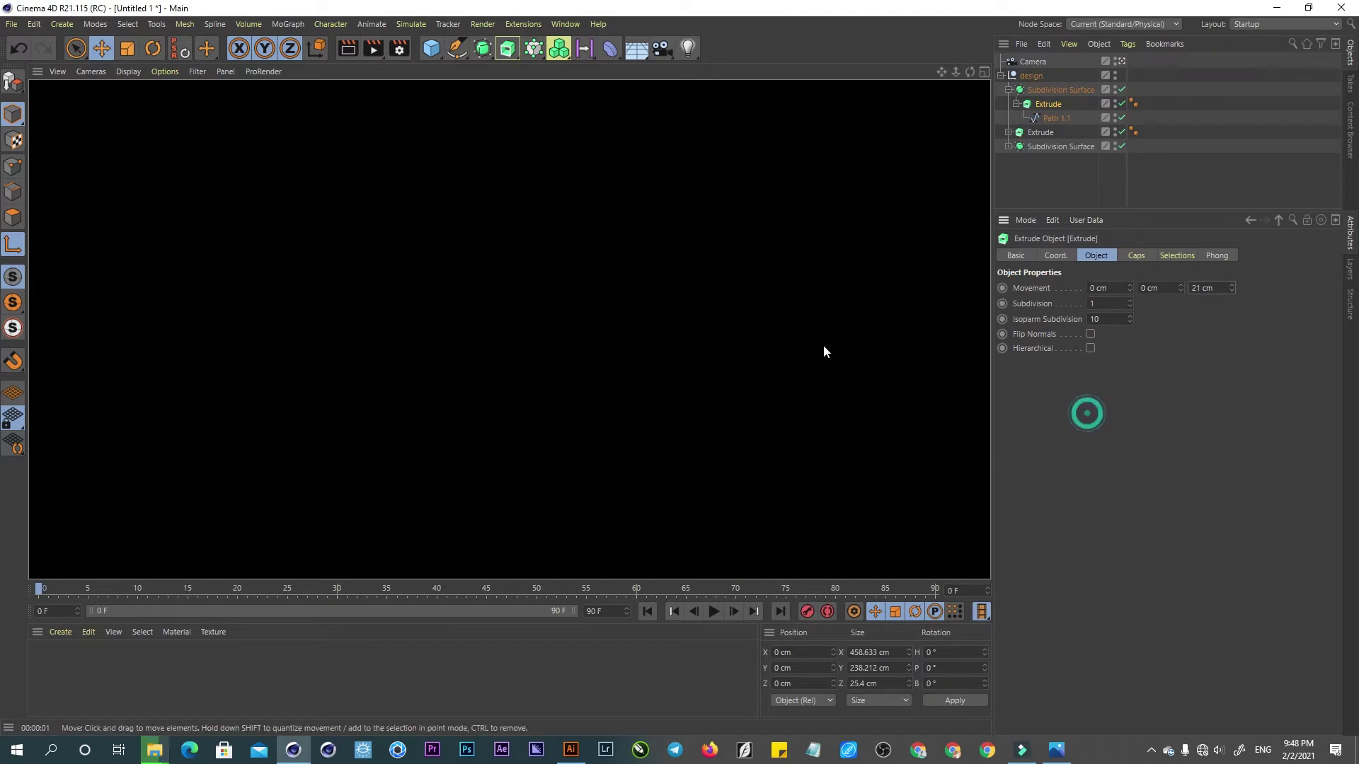
left_click(686, 48)
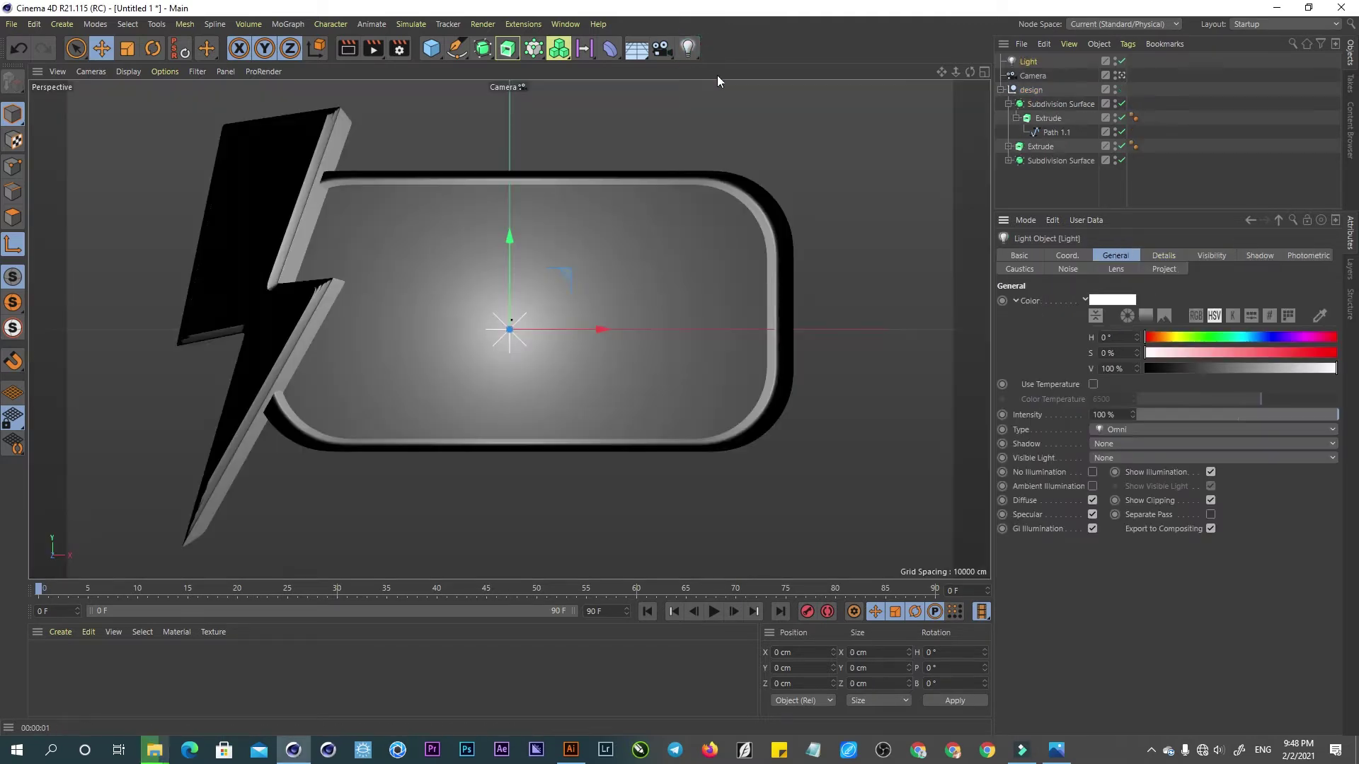
- Leave the camera view and move the first light out in front of the banner
left_click(1127, 75)
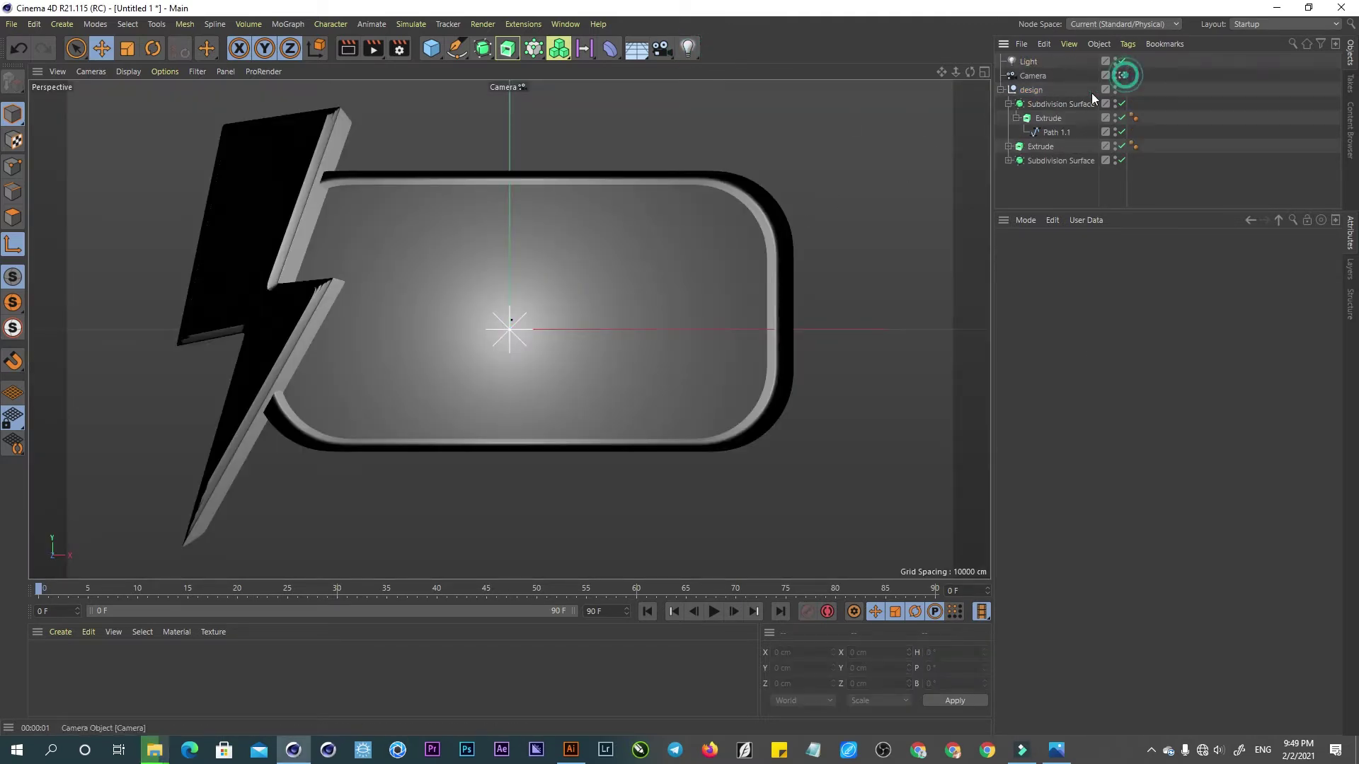
left_click(1123, 73)
left_click_drag(647, 184, 580, 299, "alt")
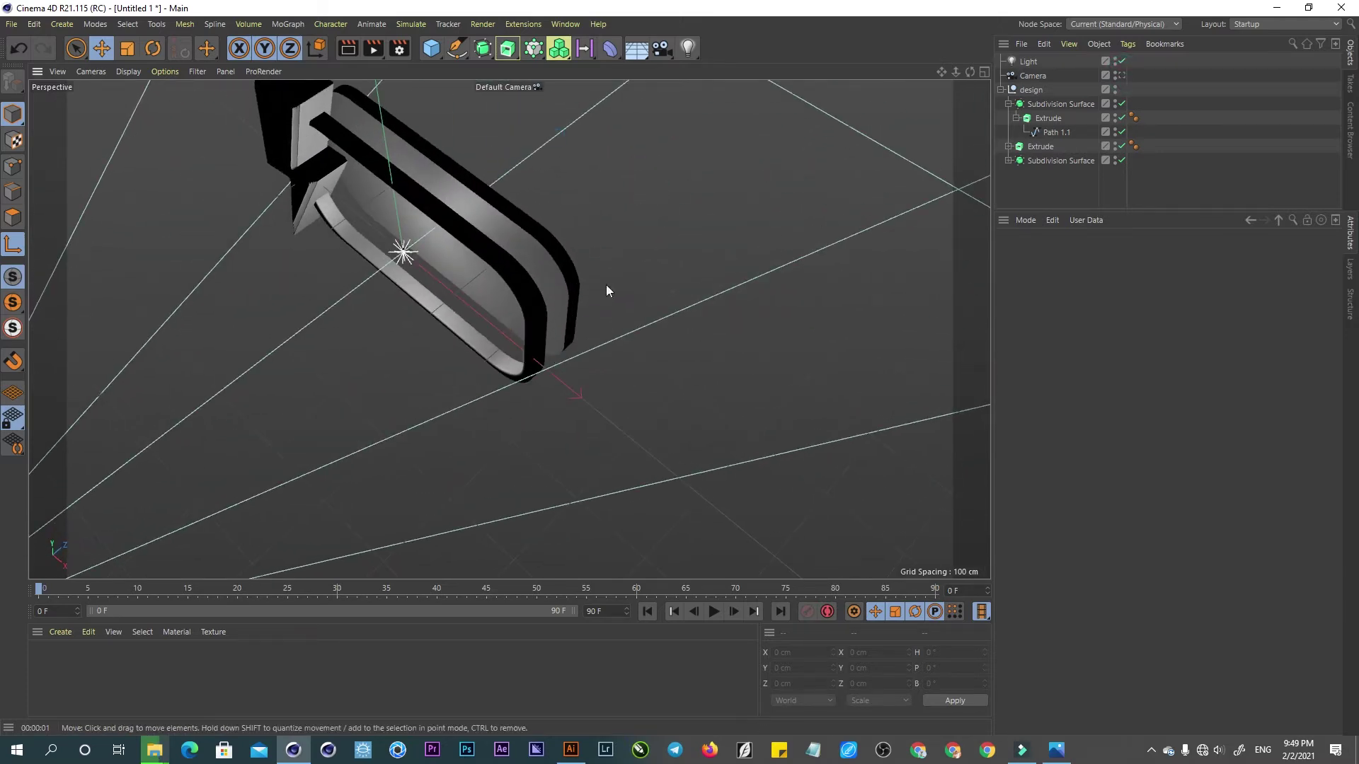
left_click(1028, 62)
left_click_drag(469, 202, 252, 368)
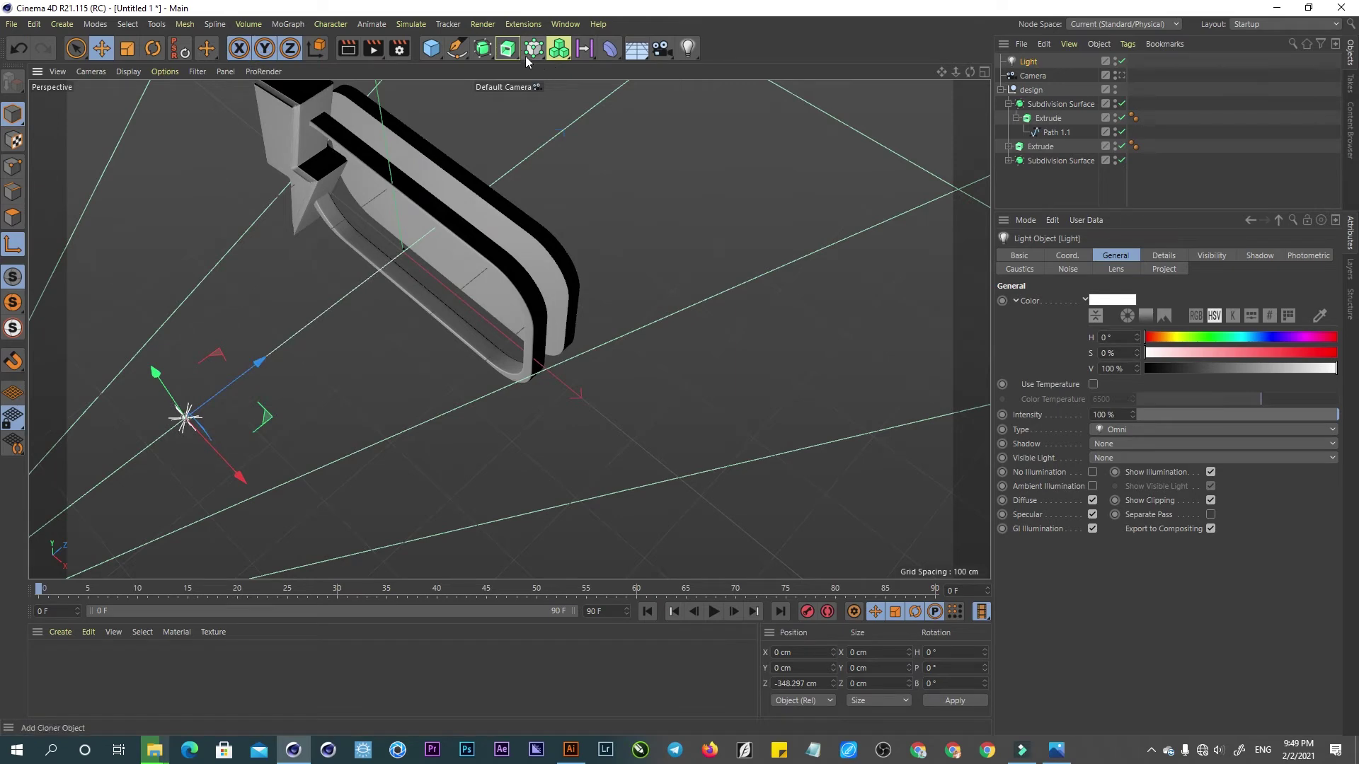
- Add a second light and raise it above the banner
left_click(685, 54)
left_click_drag(495, 177, 444, 136, "alt")
left_click_drag(394, 230, 393, 85)
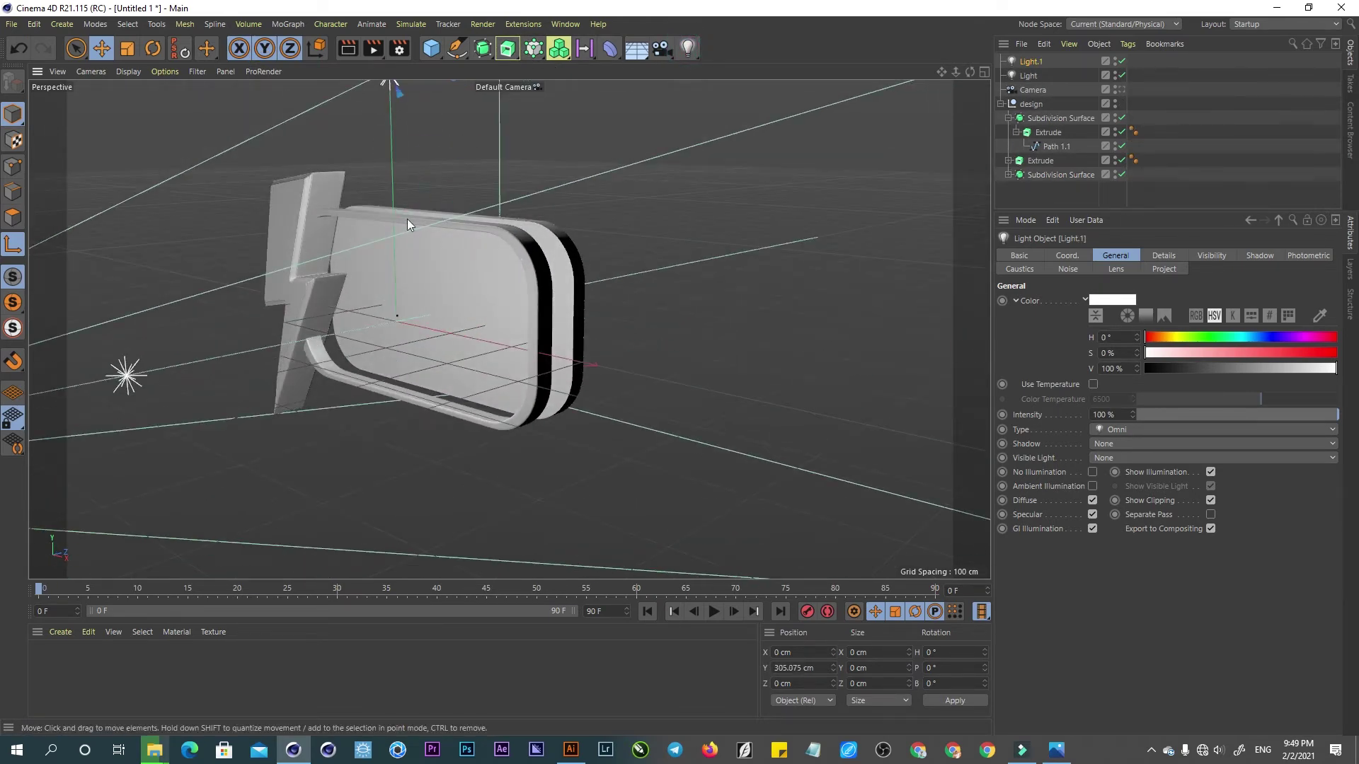
- Add a third light and place it to the right of the banner
left_click(687, 48)
mouse_move(496, 298)
left_mouse_down("alt")
mouse_move(471, 389)
mouse_move(461, 349)
mouse_move(794, 543)
left_mouse_up("alt")
key("ctrl+z")
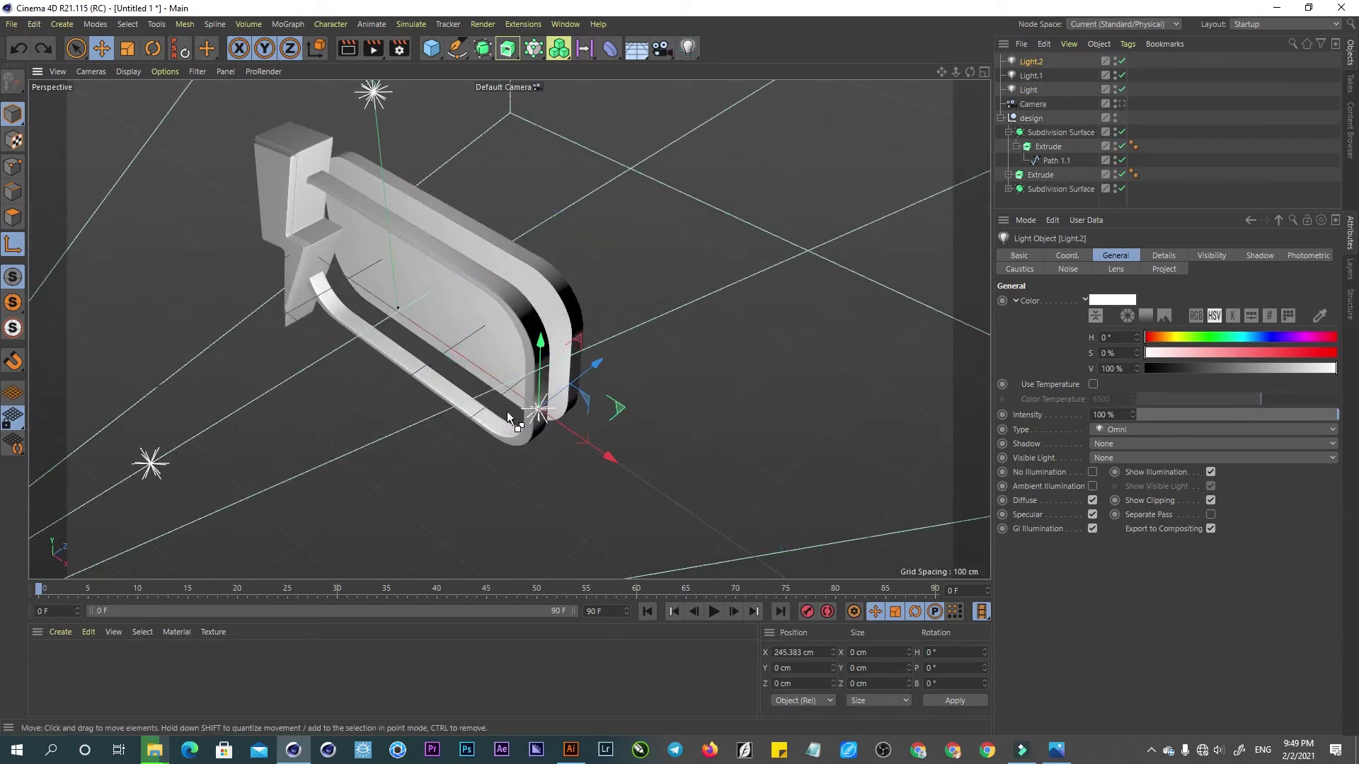
key("ctrl+z")
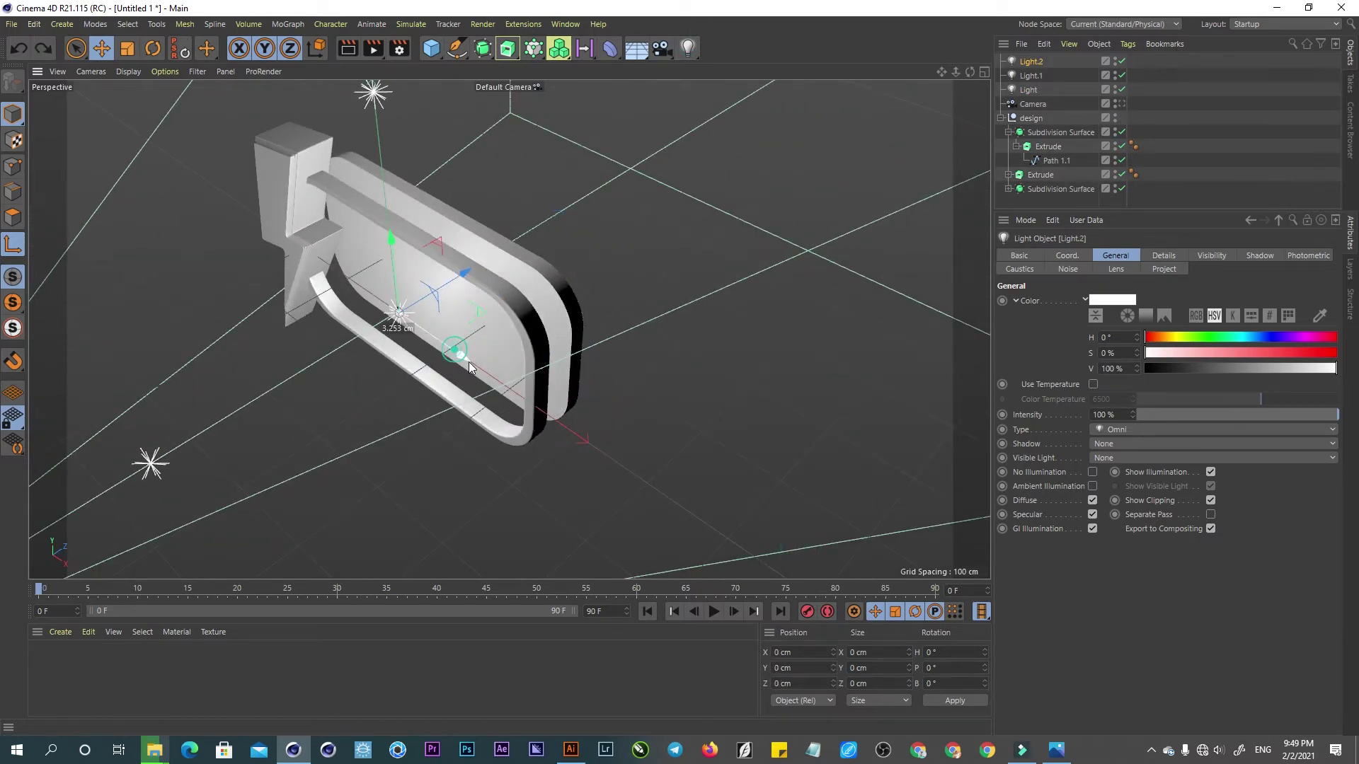
left_click_drag(468, 363, 843, 552)
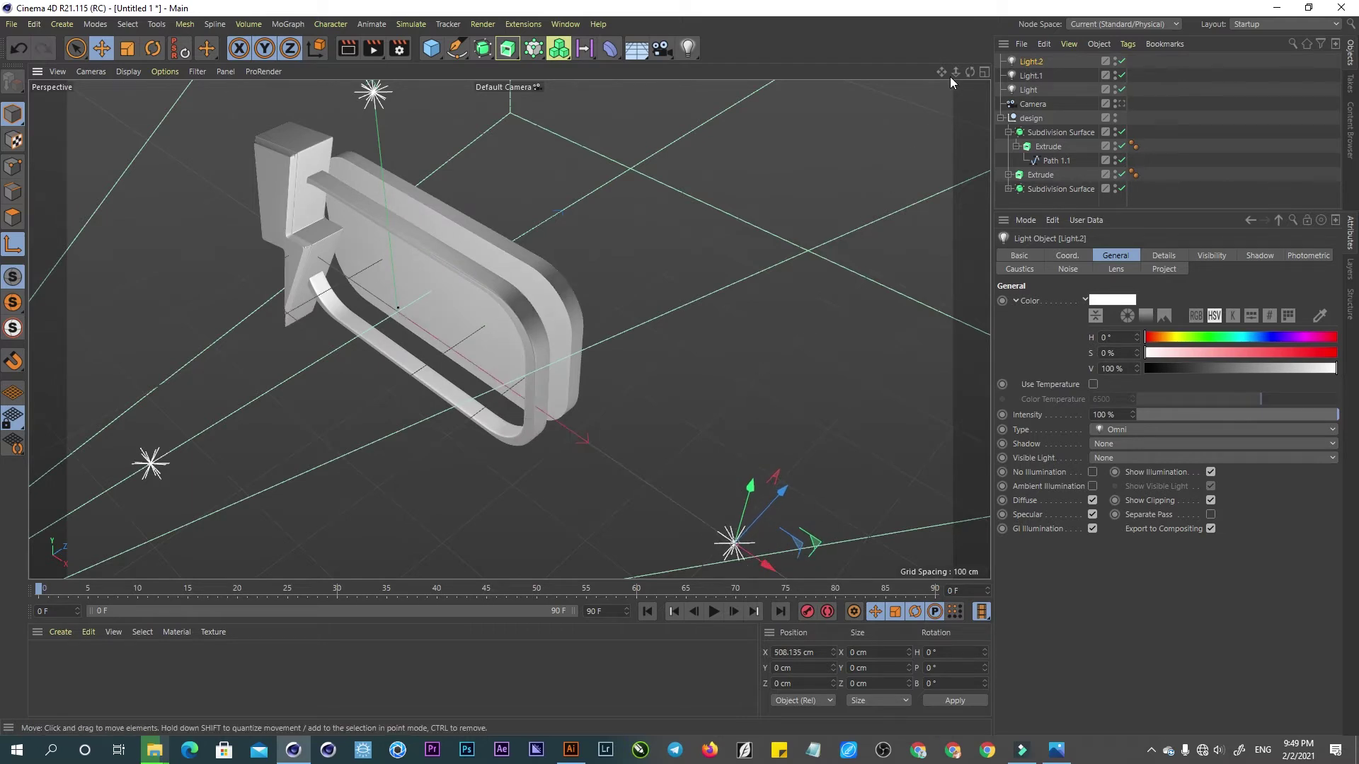
left_click_drag(950, 76, 949, 114)
left_click_drag(825, 491, 232, 123)
mouse_move(262, 165)
left_mouse_down()
mouse_move(368, 265)
mouse_move(842, 432)
left_mouse_up()
key("ctrl+z")
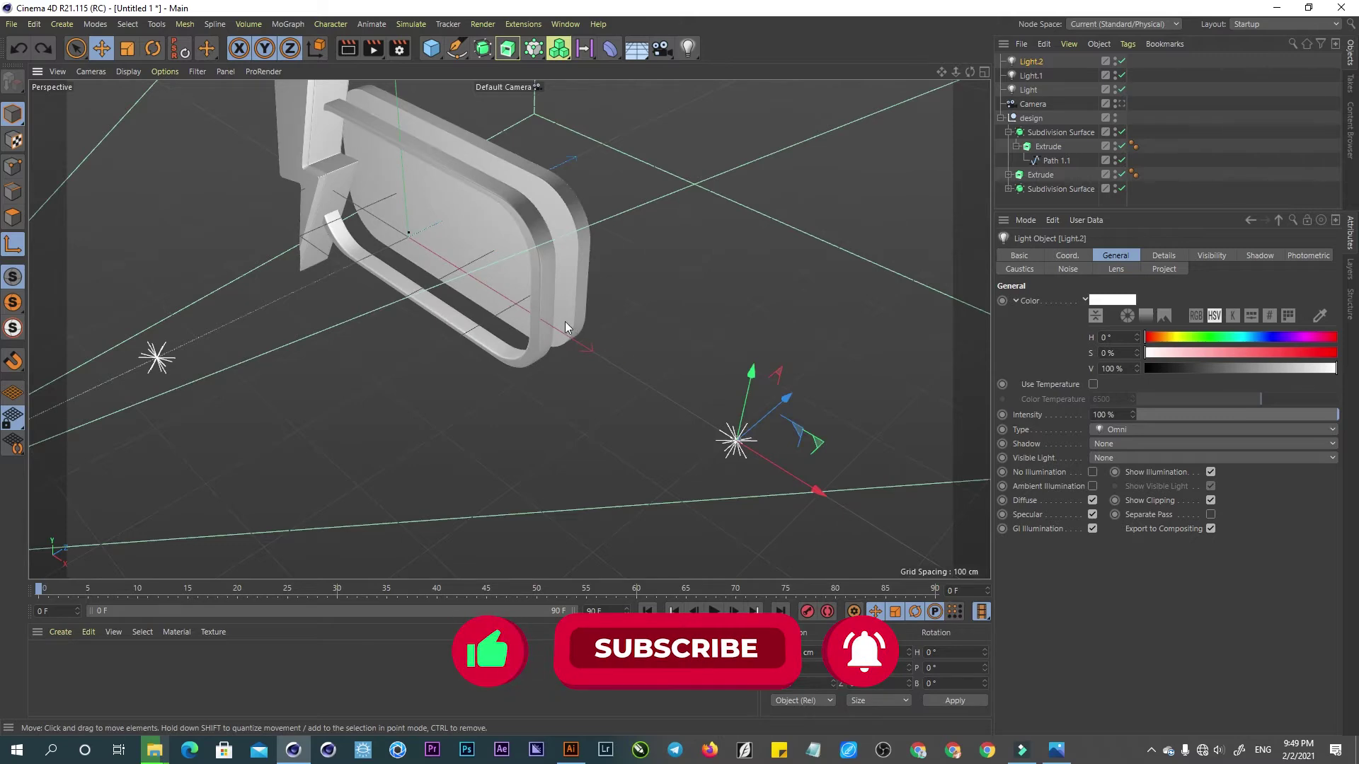
- Add a fourth light and place it left of the banner, at X -594.592 cm
left_click_drag(564, 322, 624, 218, "alt")
left_click_drag(609, 321, 689, 382, "alt")
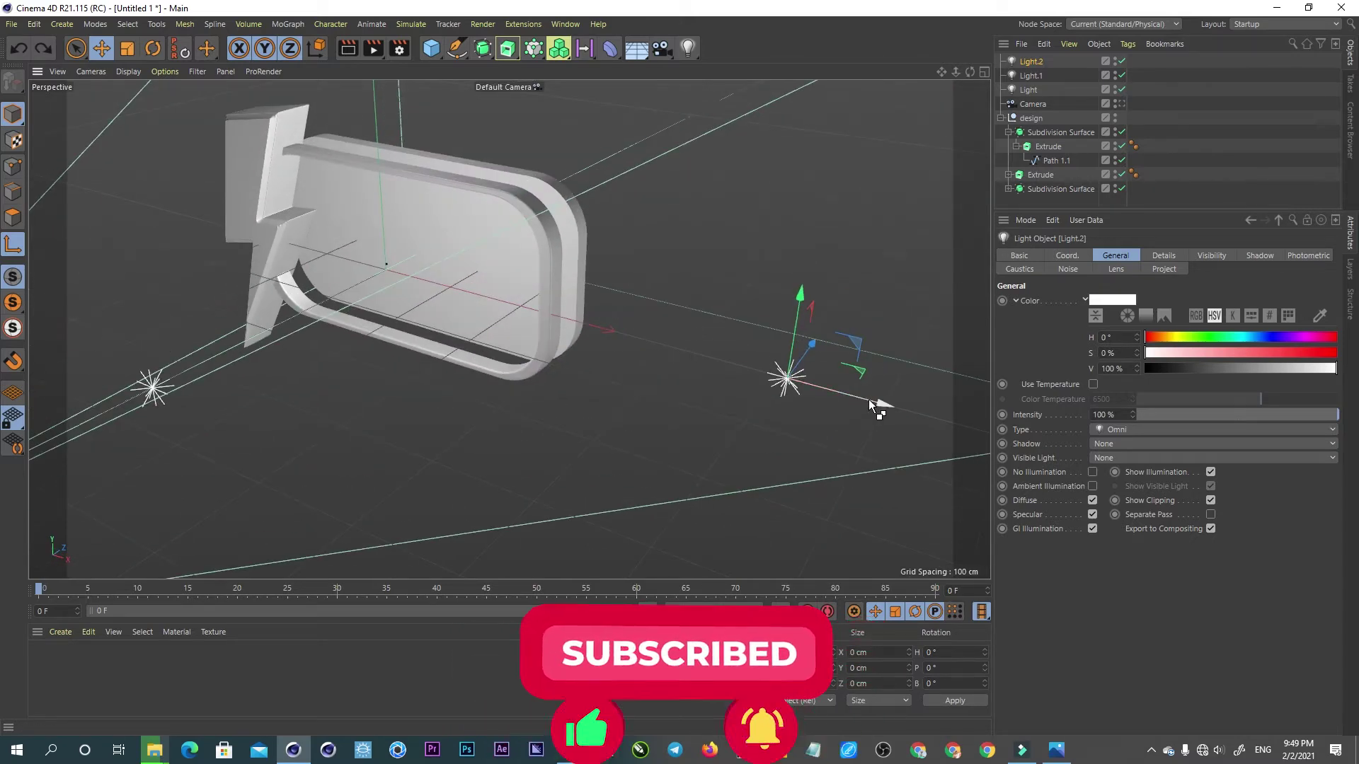
left_click_drag(877, 400, 721, 357)
key("ctrl+z")
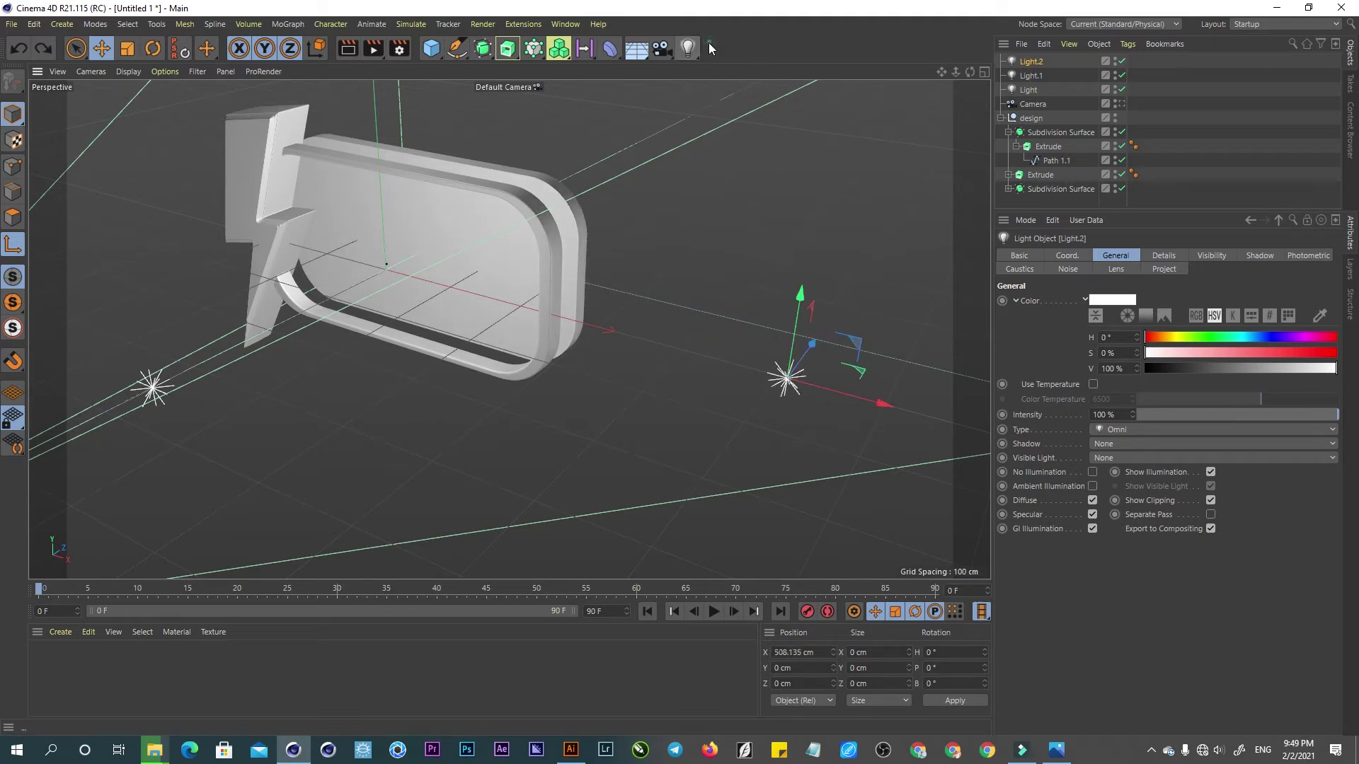
left_click(688, 47)
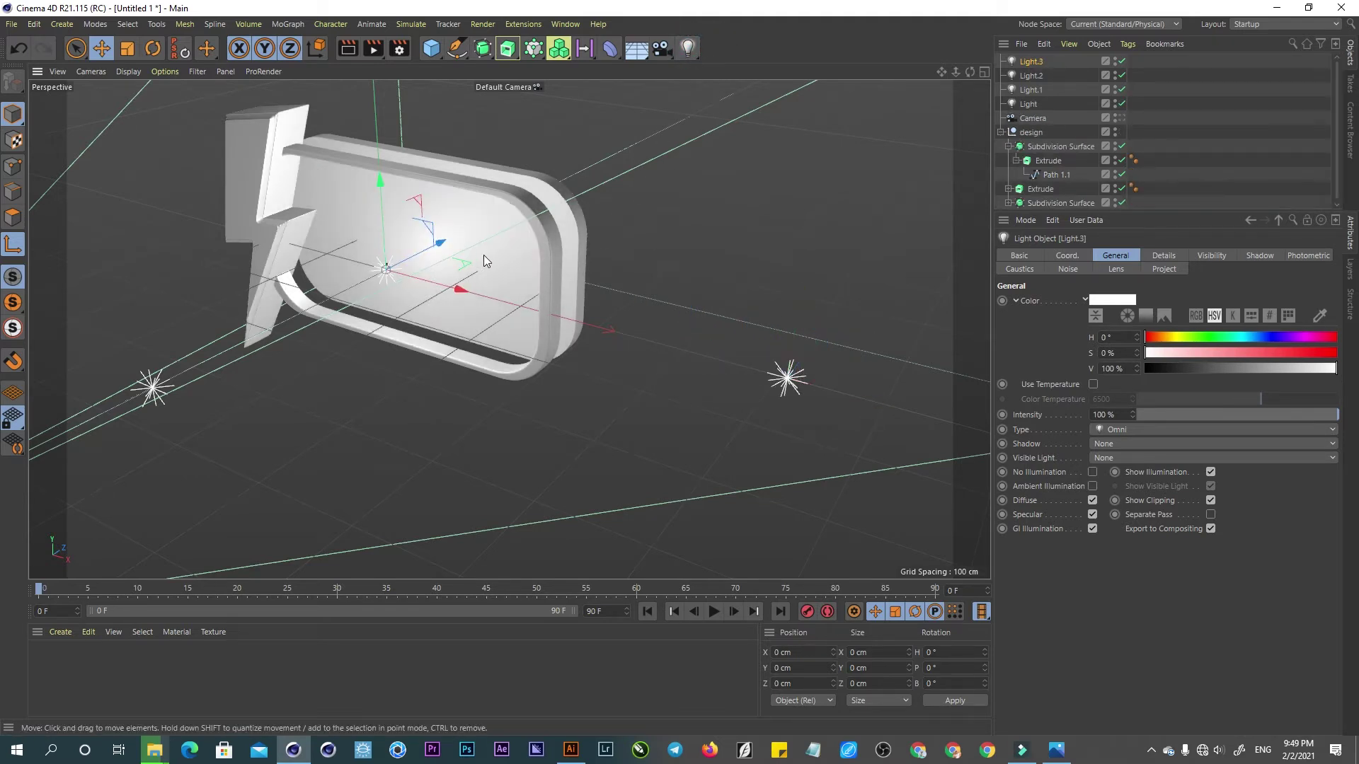
left_click_drag(461, 284, 164, 160)
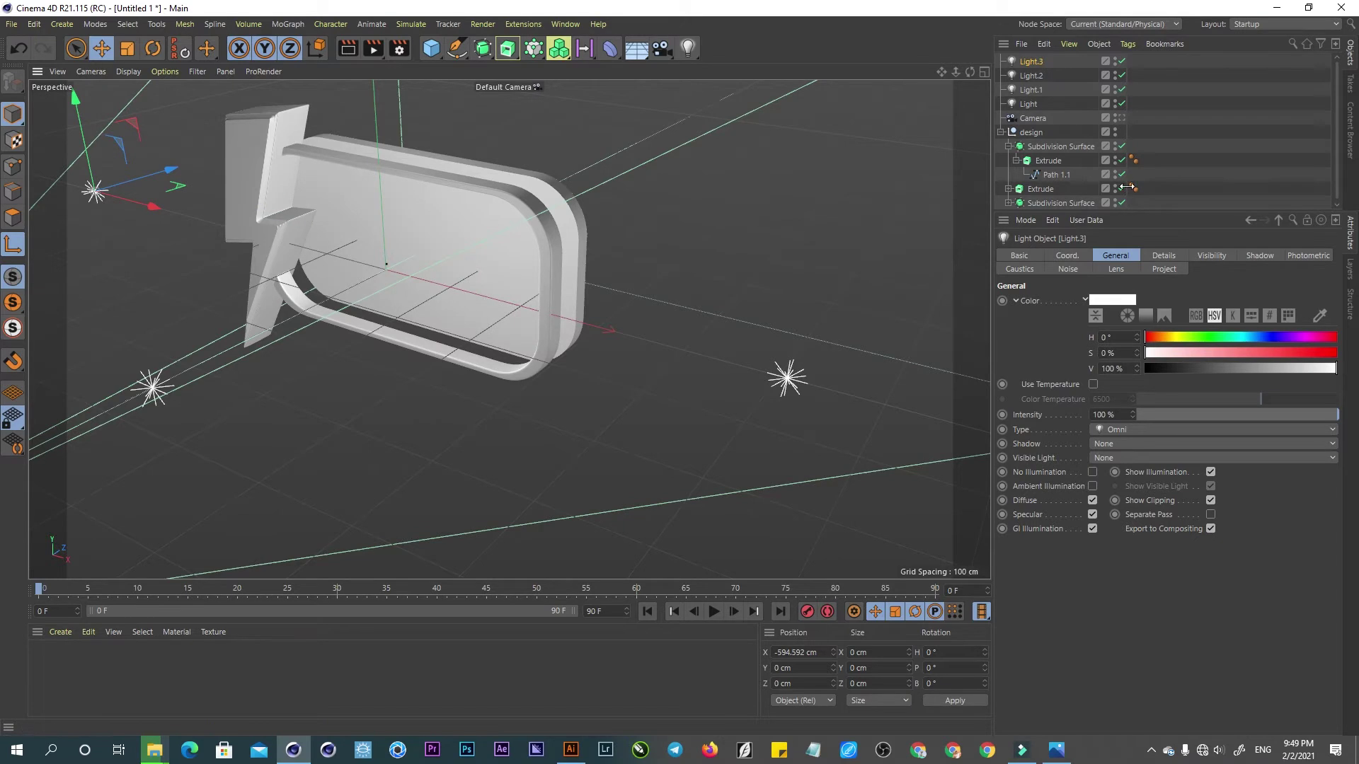
- Make all four lights Spot lights with Shadow Maps (Soft)
left_click(1029, 104)
left_click(1030, 61, "shift")
left_click(1122, 430)
left_click(1123, 460)
left_click(1126, 444)
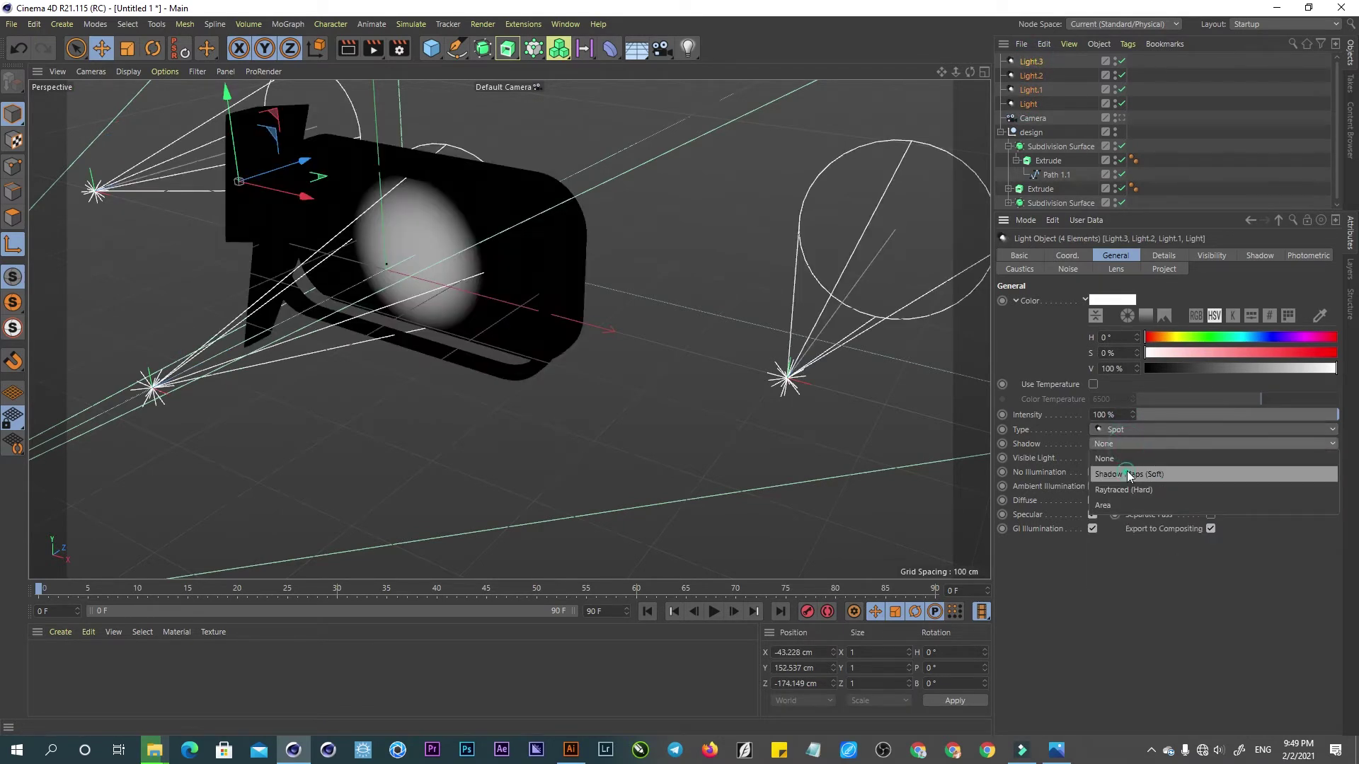
left_click(1125, 470)
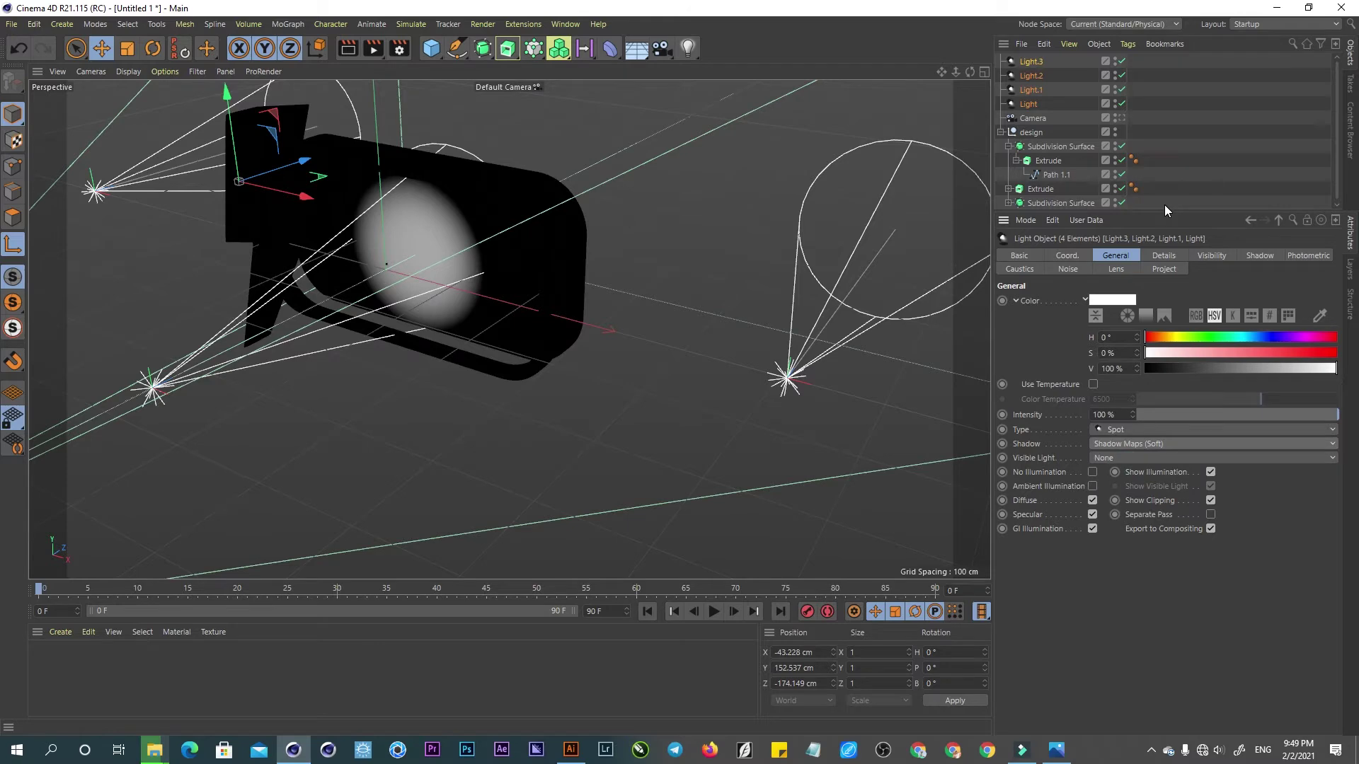
- Give the lights a Target tag aimed at the design null
right_click(1043, 75)
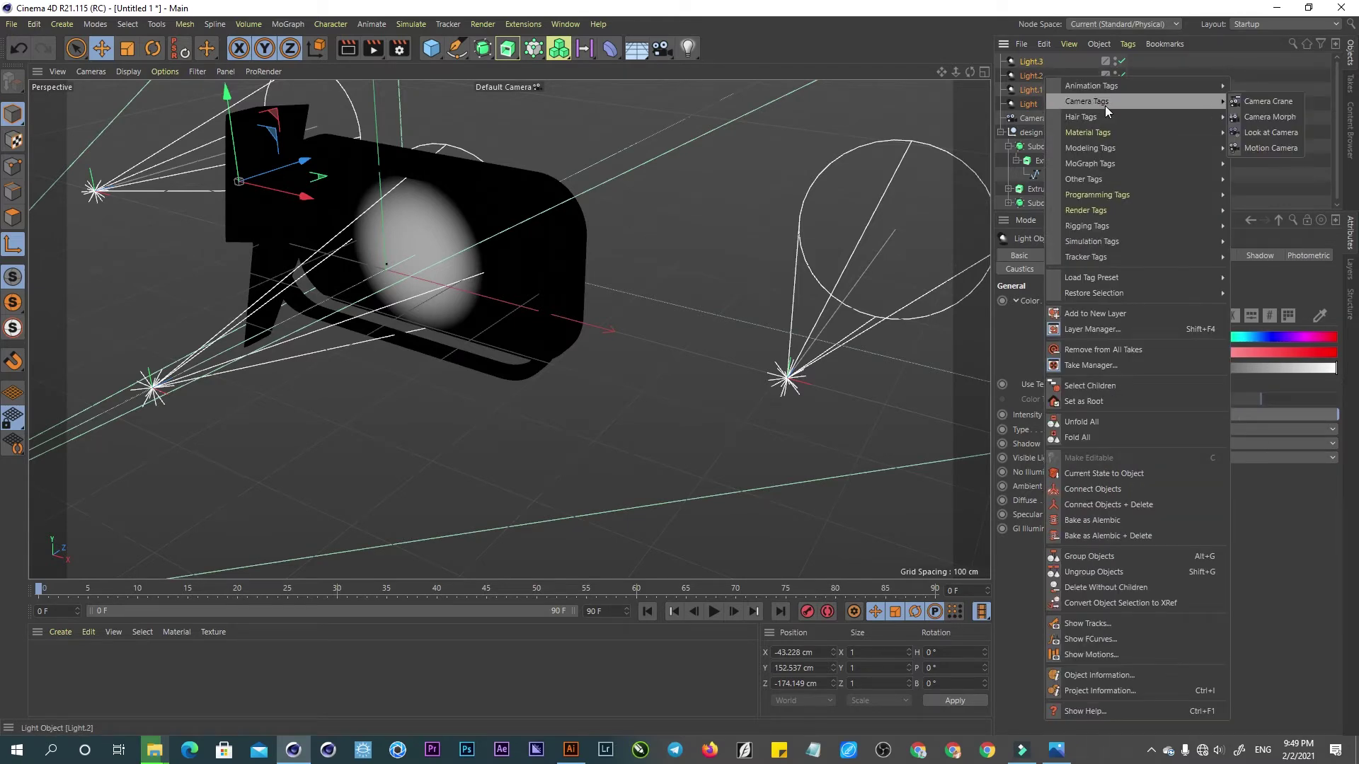
mouse_move(1091, 86)
left_click(1252, 145)
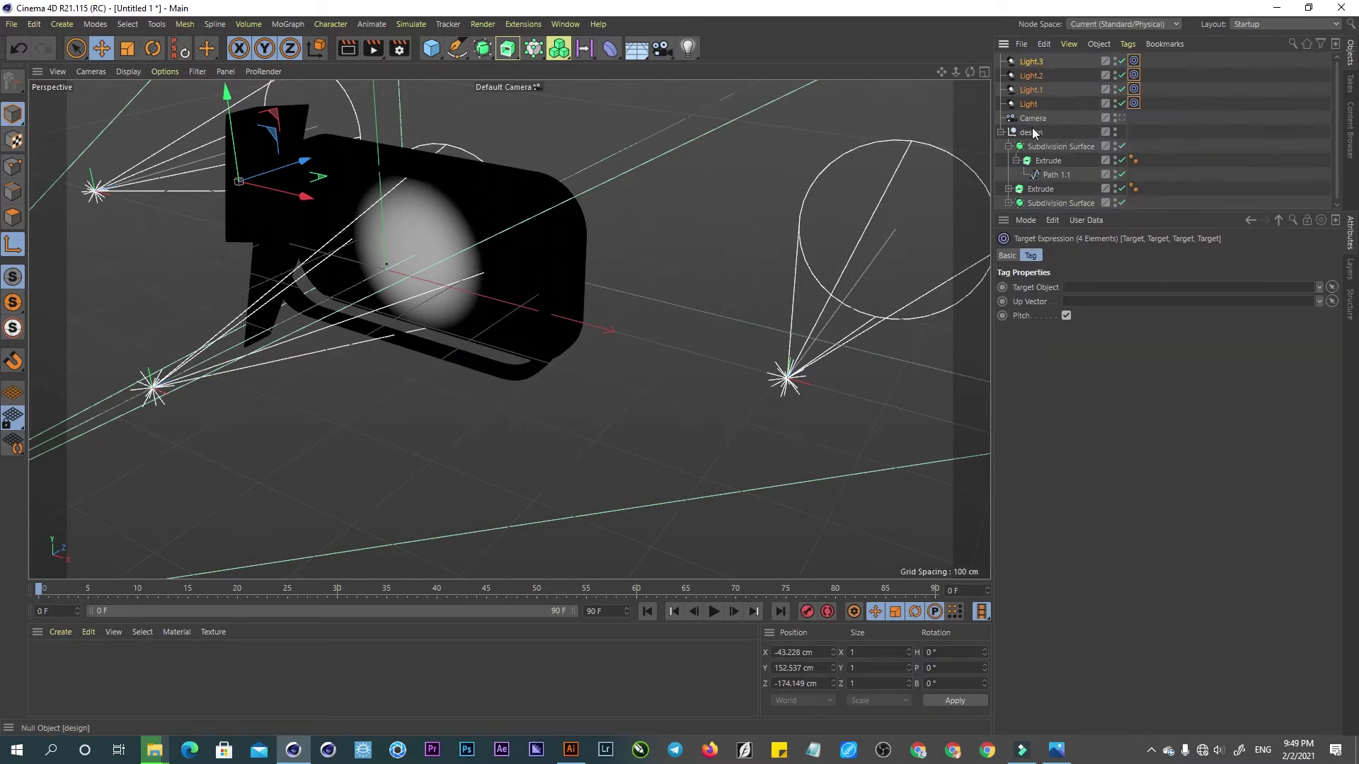
left_click_drag(1032, 132, 1082, 287)
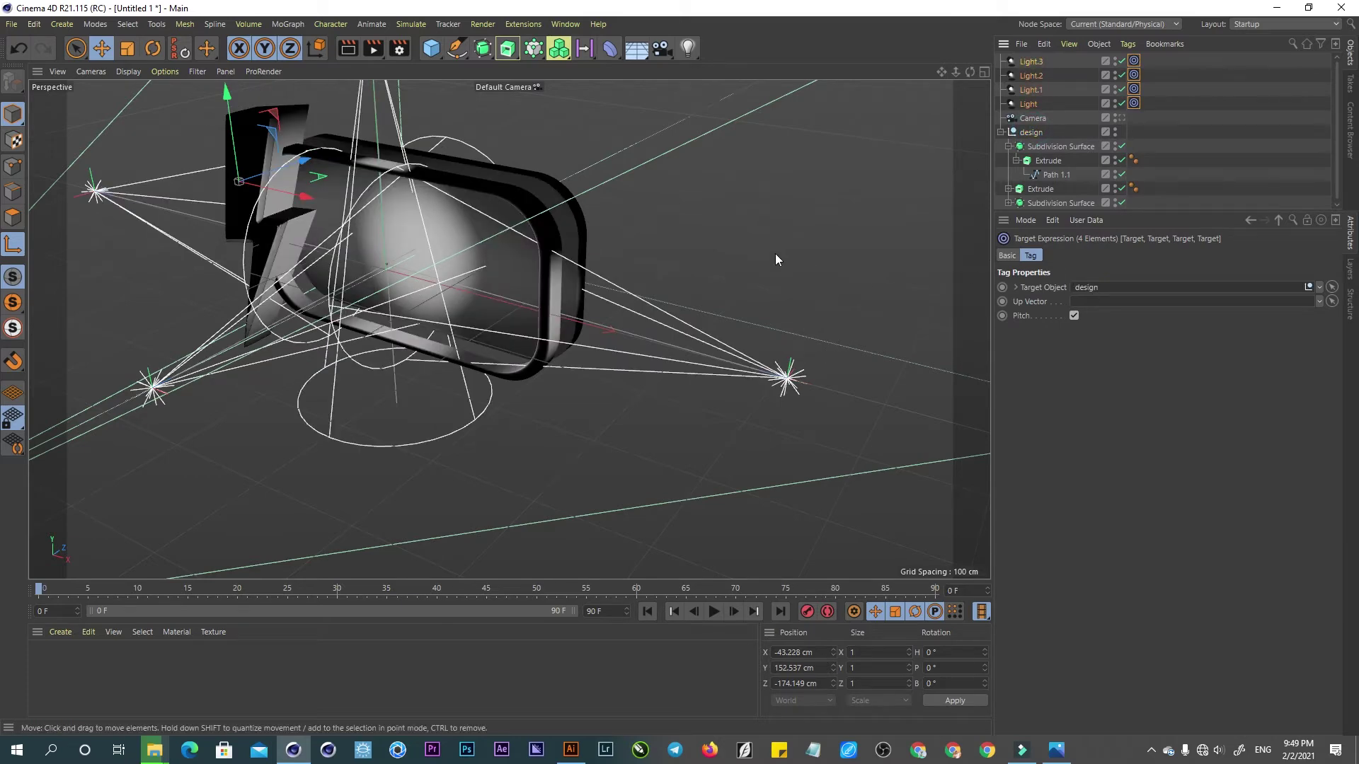
left_click(13, 244)
left_click_drag(941, 71, 749, 146)
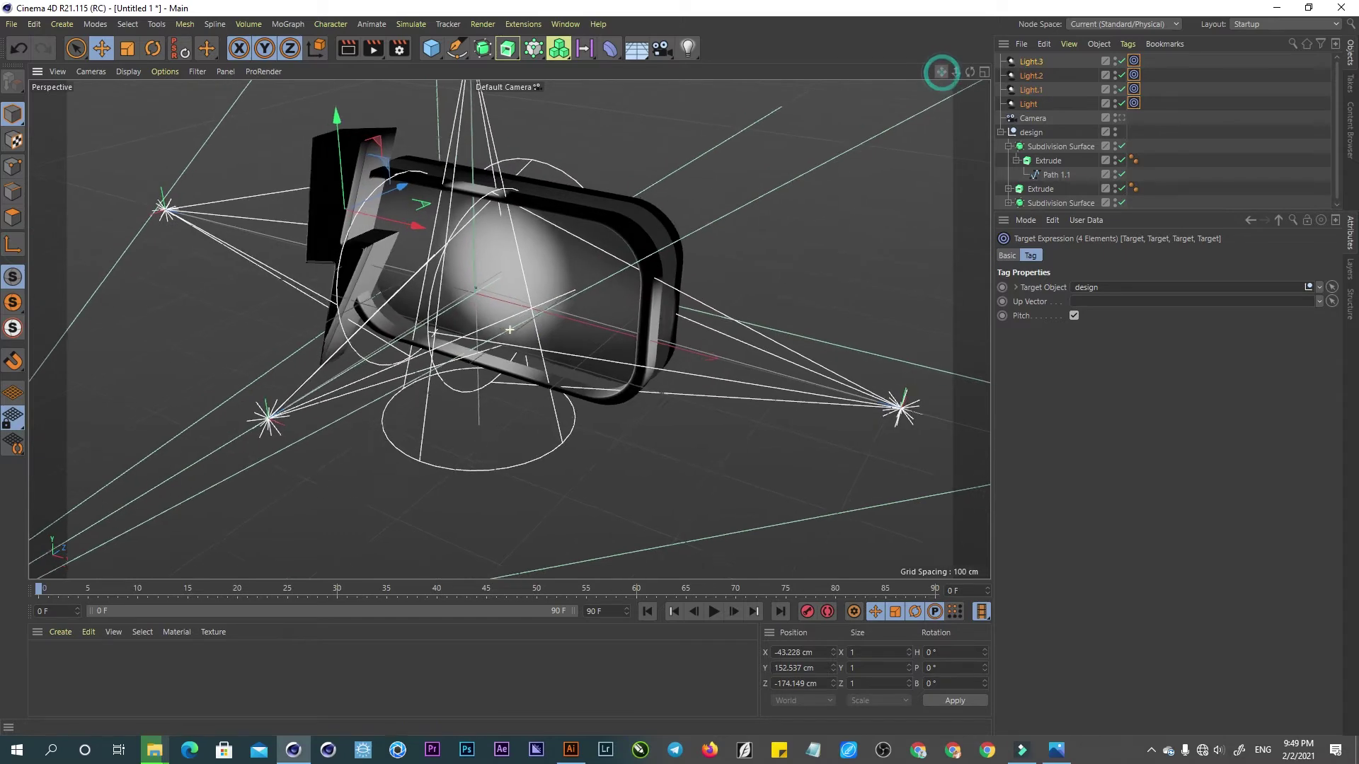
- Push the lower-left spot farther out with a wider cone, and aim Light.1 down at the banner
left_click(748, 129)
left_click_drag(656, 177, 638, 208, "alt")
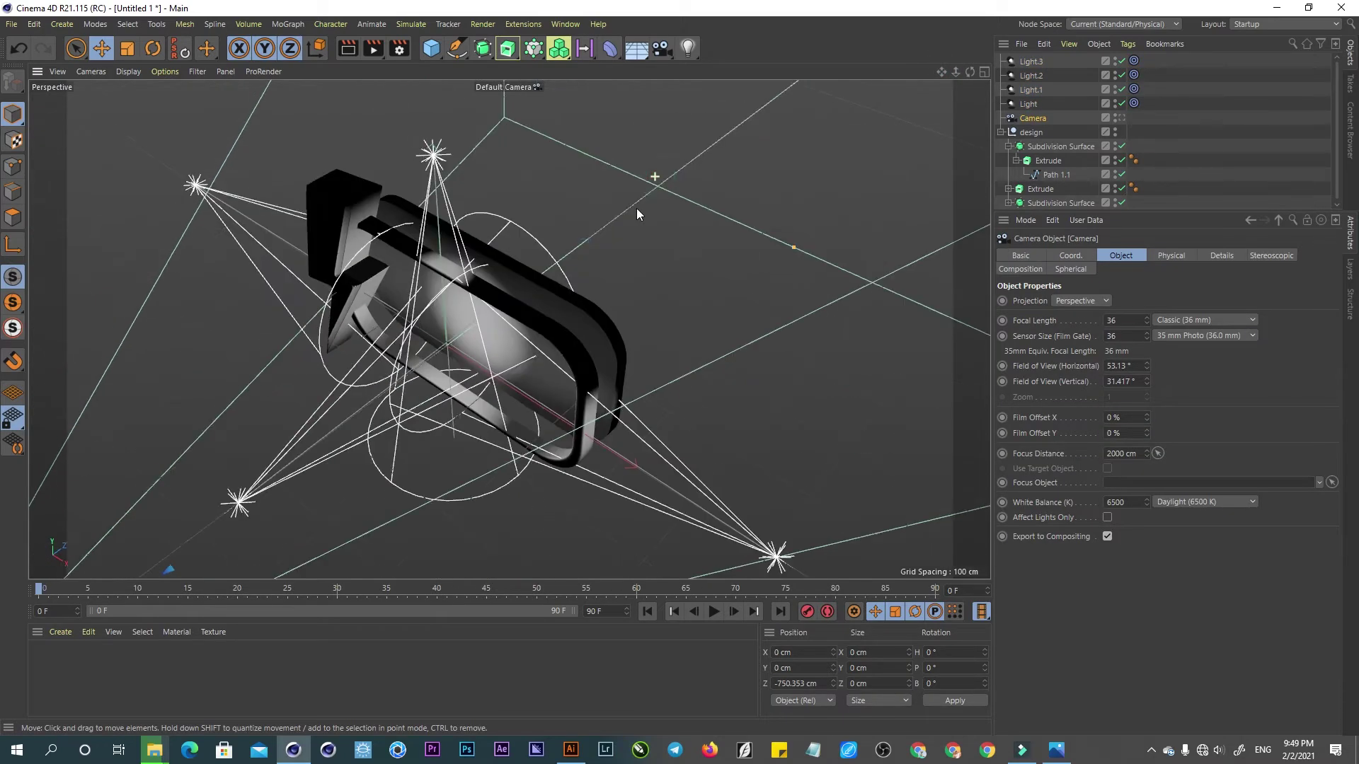
left_click(235, 495)
left_click_drag(312, 463, 243, 473)
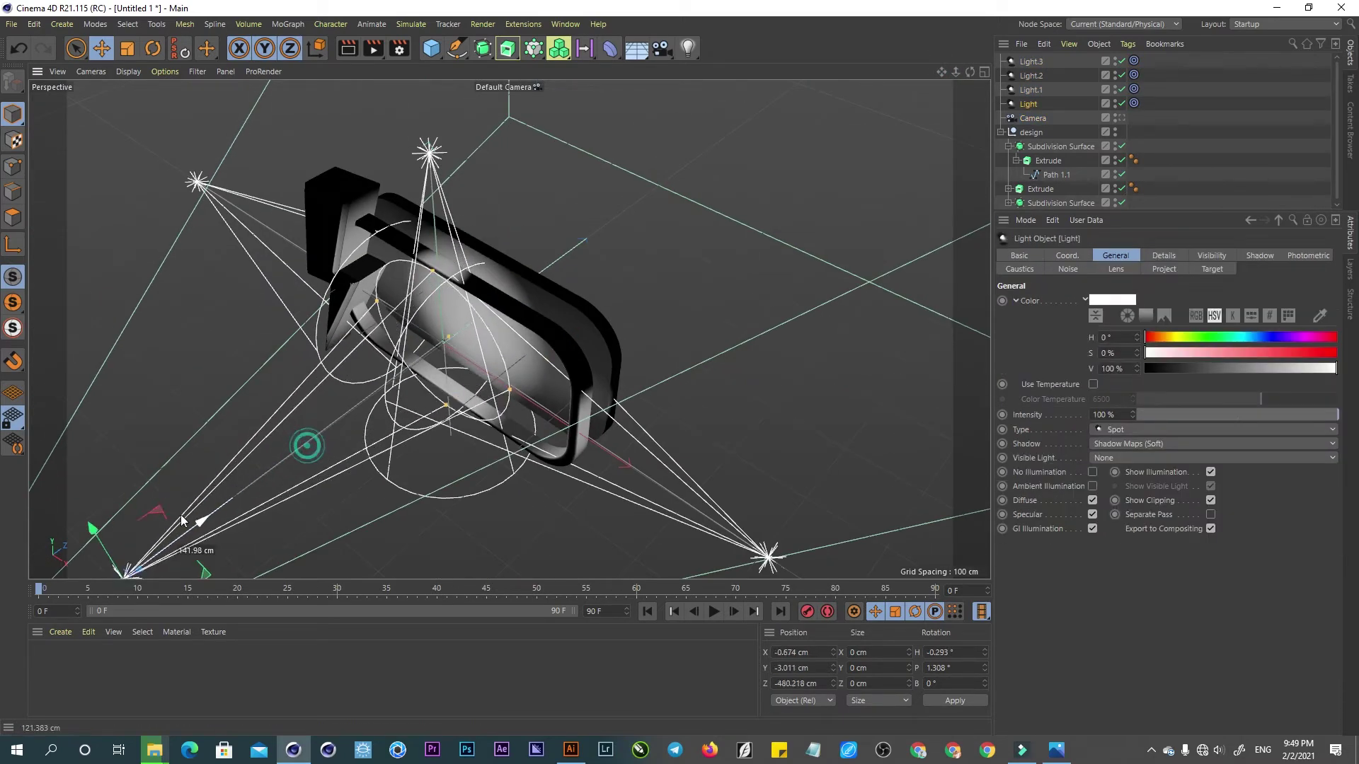
left_click_drag(553, 517, 615, 542)
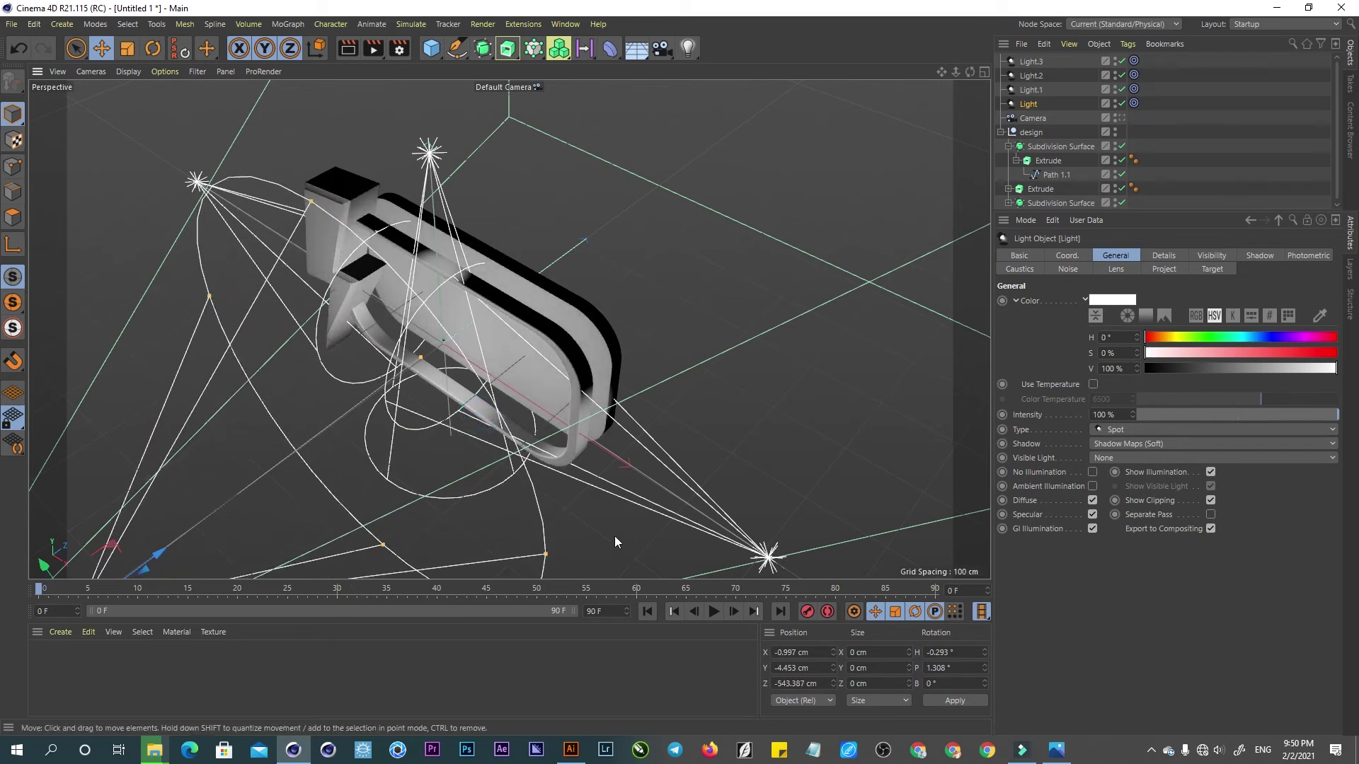
left_click(452, 185)
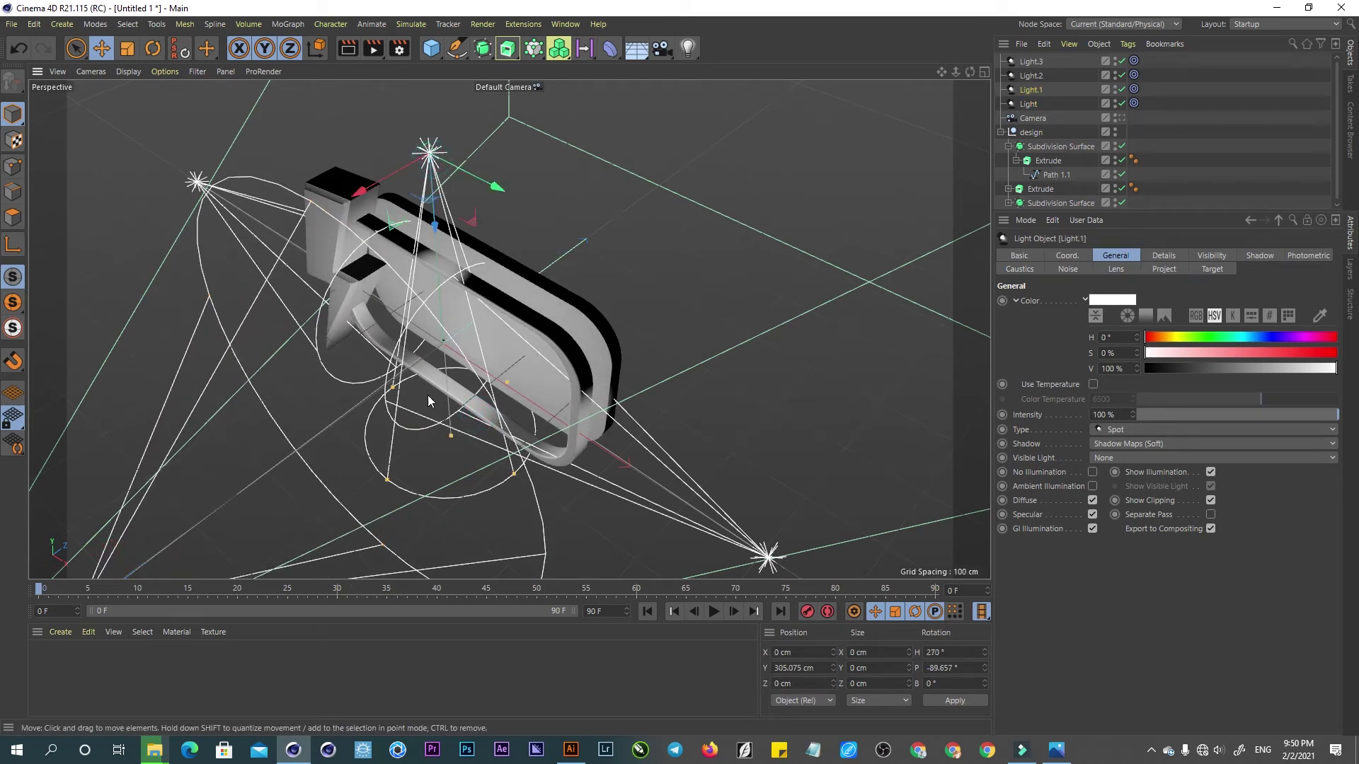
mouse_move(434, 228)
left_mouse_down()
mouse_move(476, 289)
mouse_move(686, 329)
mouse_move(630, 325)
mouse_move(694, 272)
left_mouse_up()
scroll(970, 86, "down", 5)
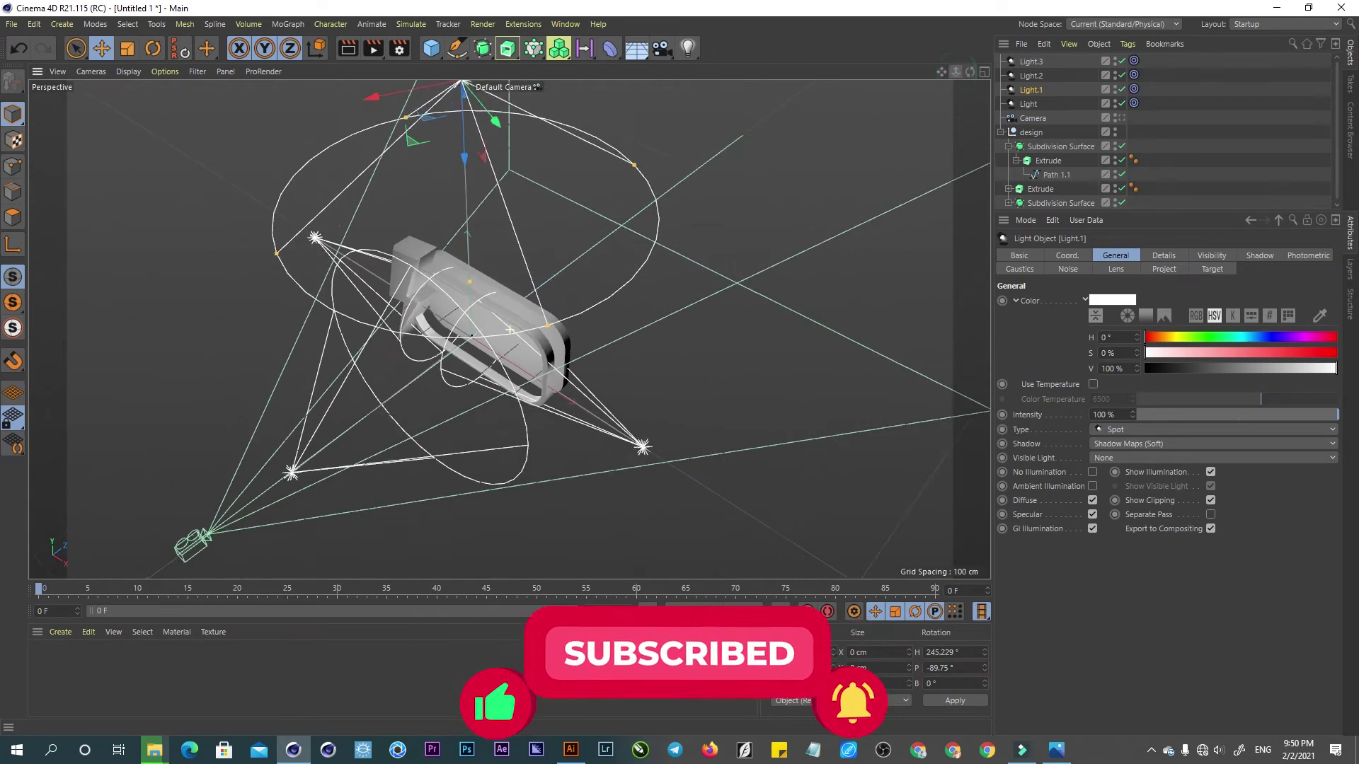
- Reposition Light.2, Light.3 and the front light farther out, then view through the scene camera
left_click(624, 427)
mouse_move(572, 396)
left_mouse_down()
mouse_move(605, 367)
mouse_move(630, 310)
left_mouse_up()
left_click(332, 246)
left_click_drag(380, 294, 312, 252)
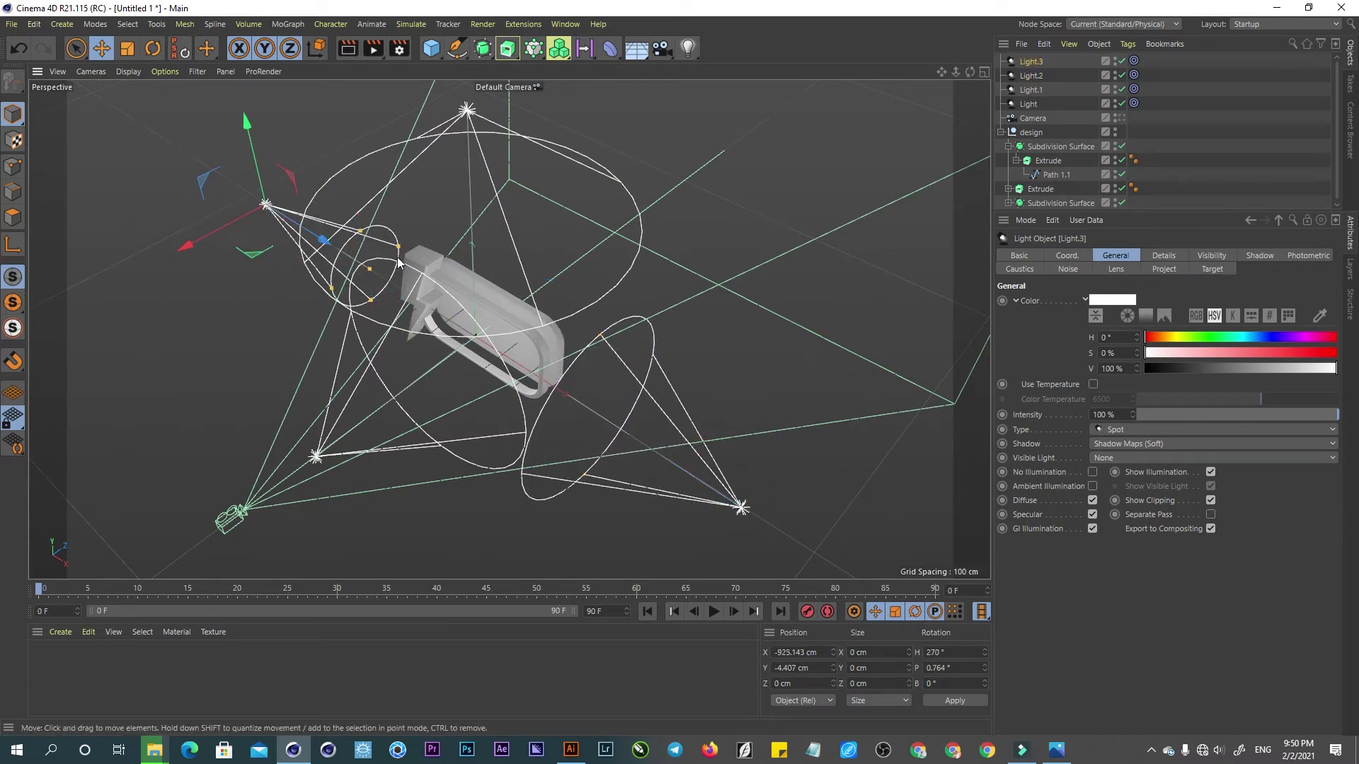
mouse_move(400, 212)
left_mouse_down()
mouse_move(424, 207)
mouse_move(261, 441)
mouse_move(384, 347)
mouse_move(274, 465)
mouse_move(391, 464)
left_mouse_up()
left_click(293, 455)
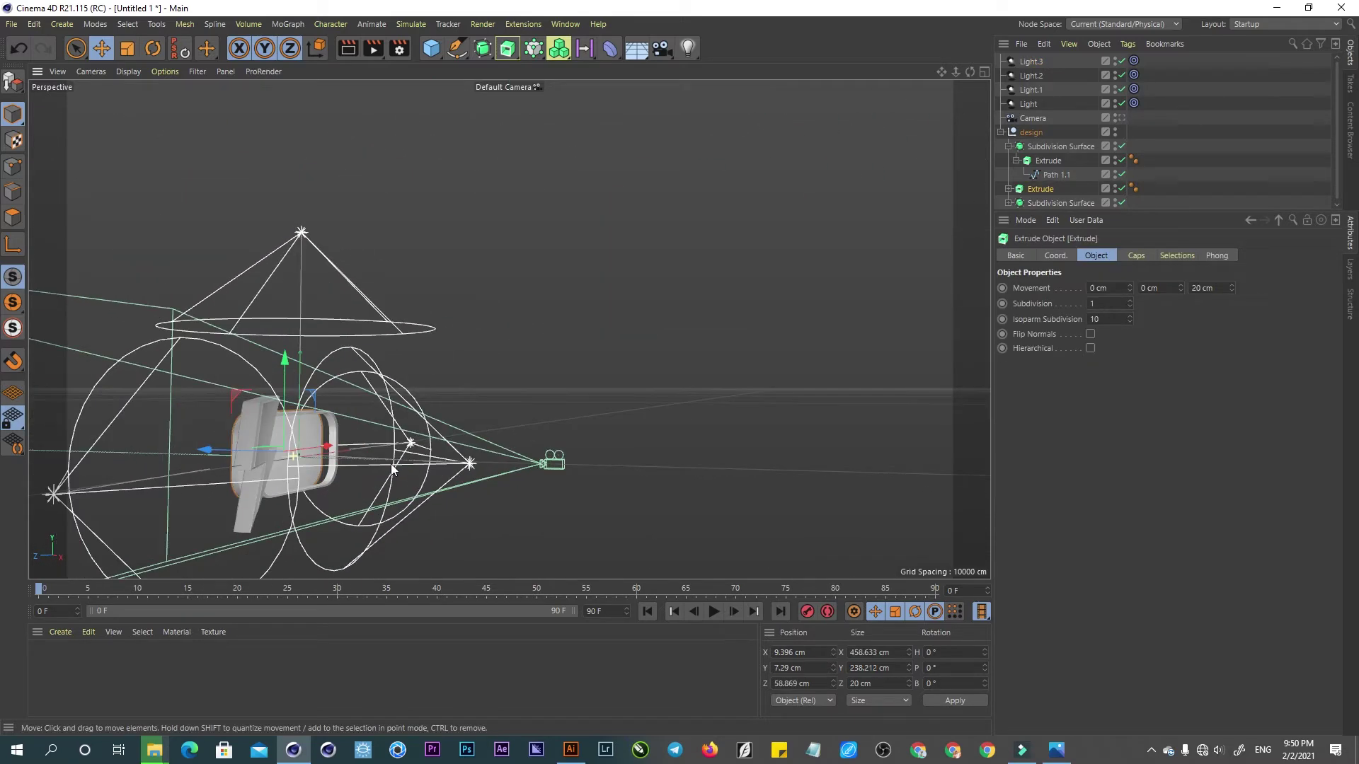
left_click(470, 466)
left_click_drag(470, 370, 520, 552)
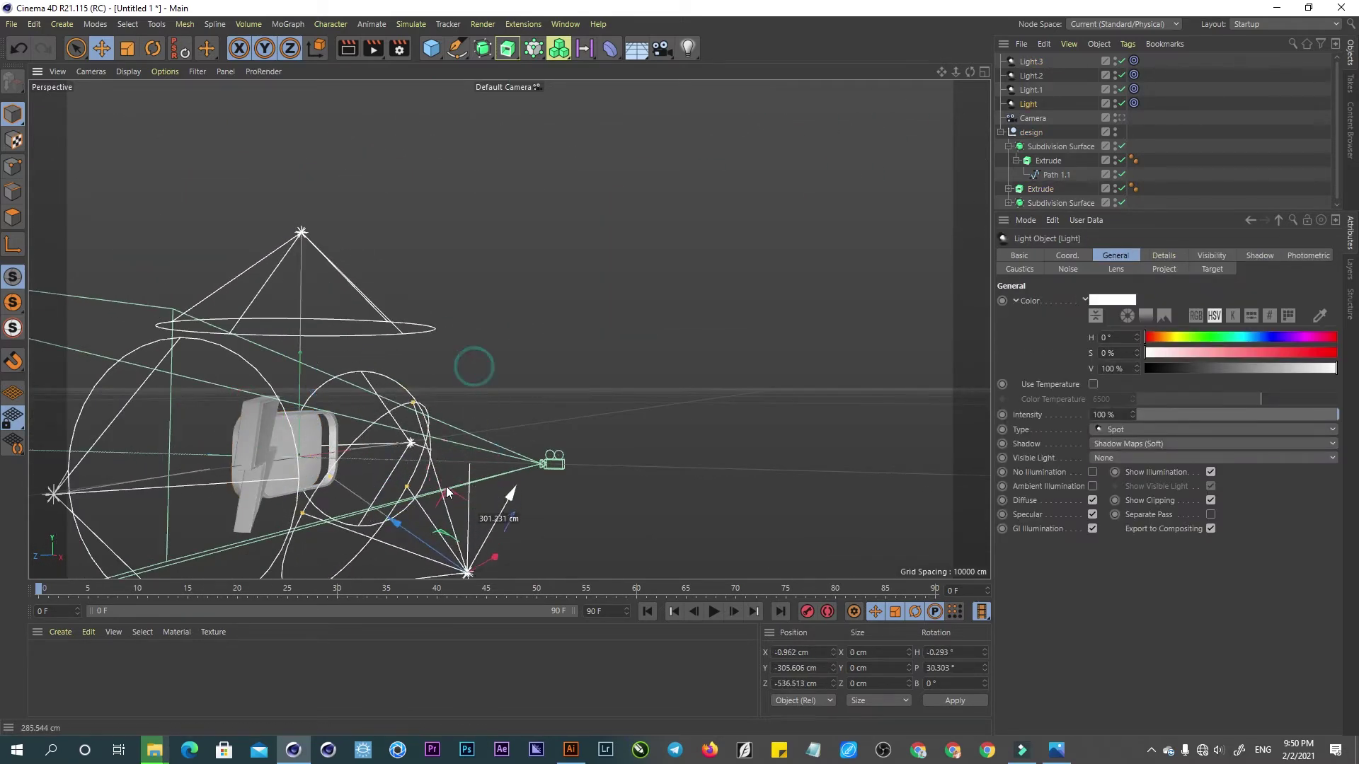
left_click(1122, 118)
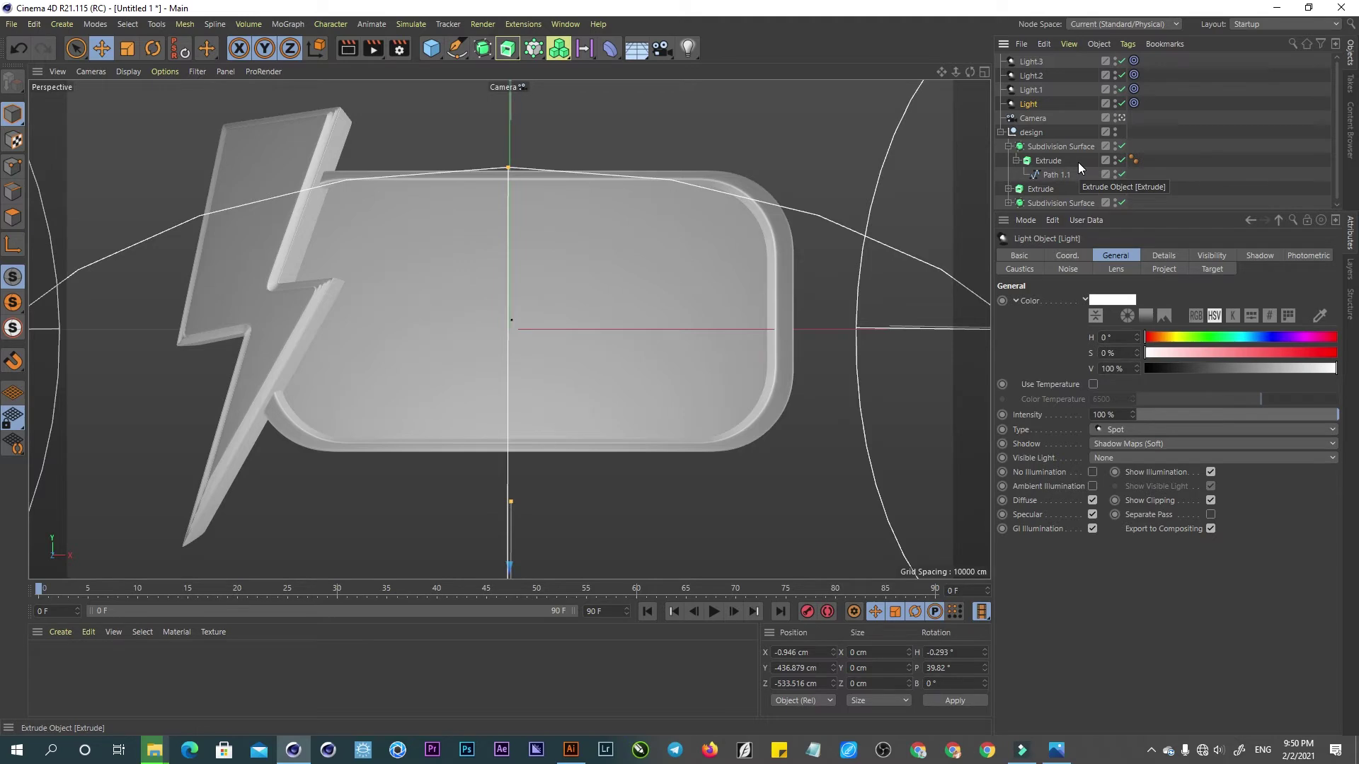
- Tilt the design group back about 11 degrees in pitch
left_click(999, 132)
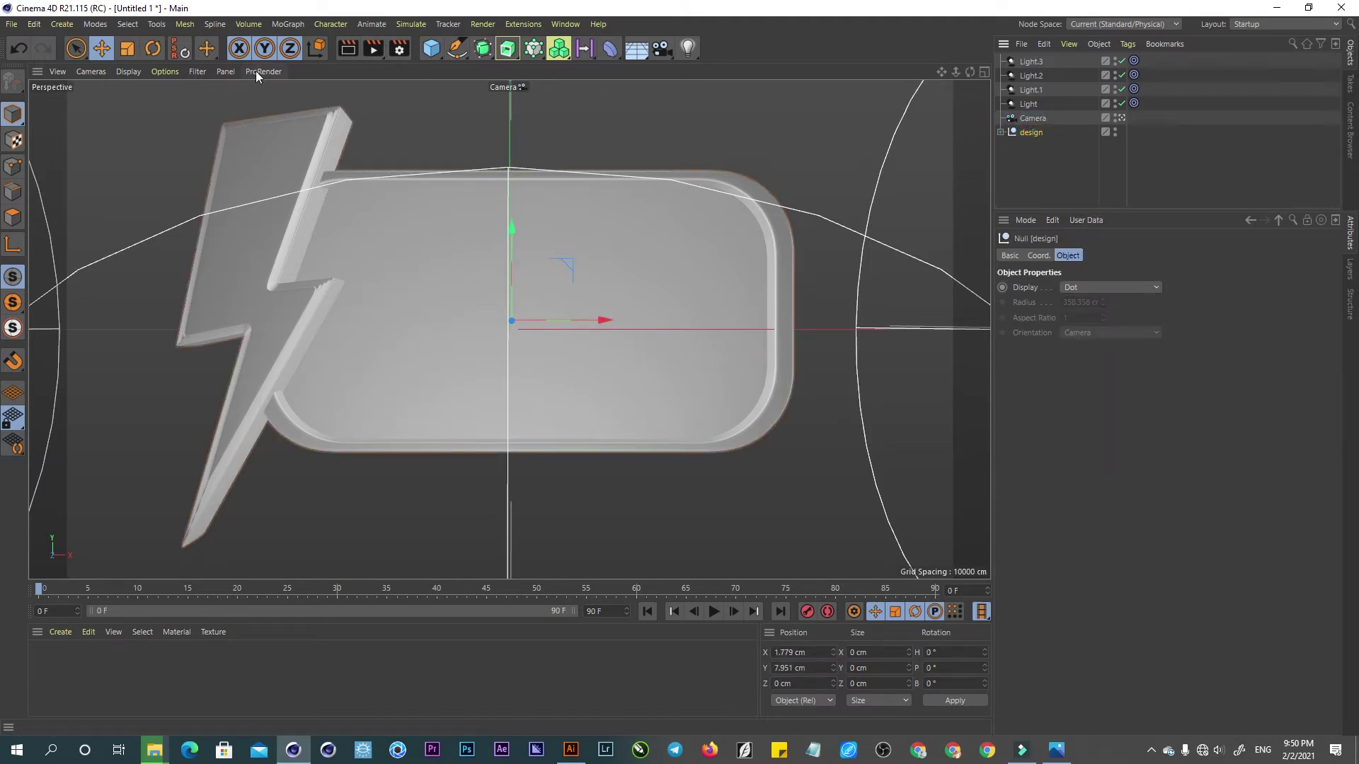
left_click(152, 49)
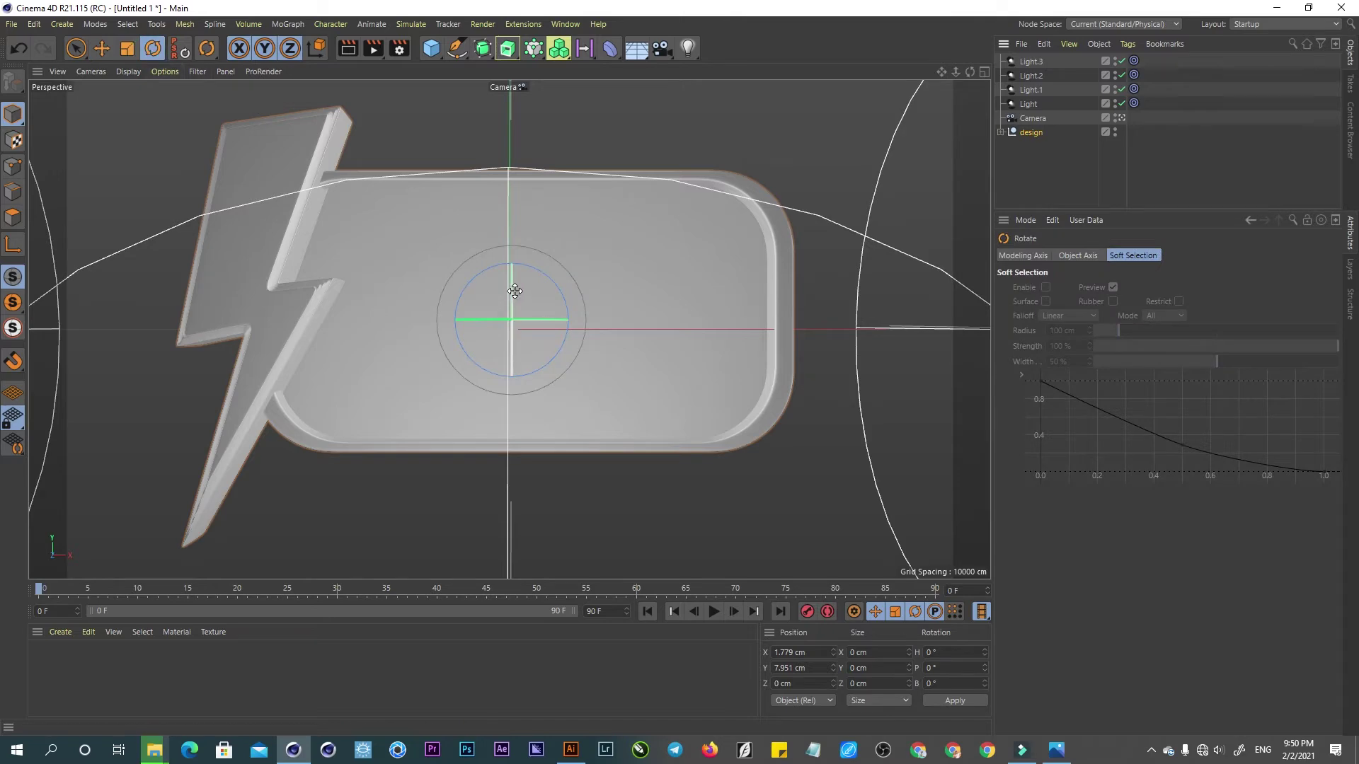
left_click_drag(509, 292, 514, 268)
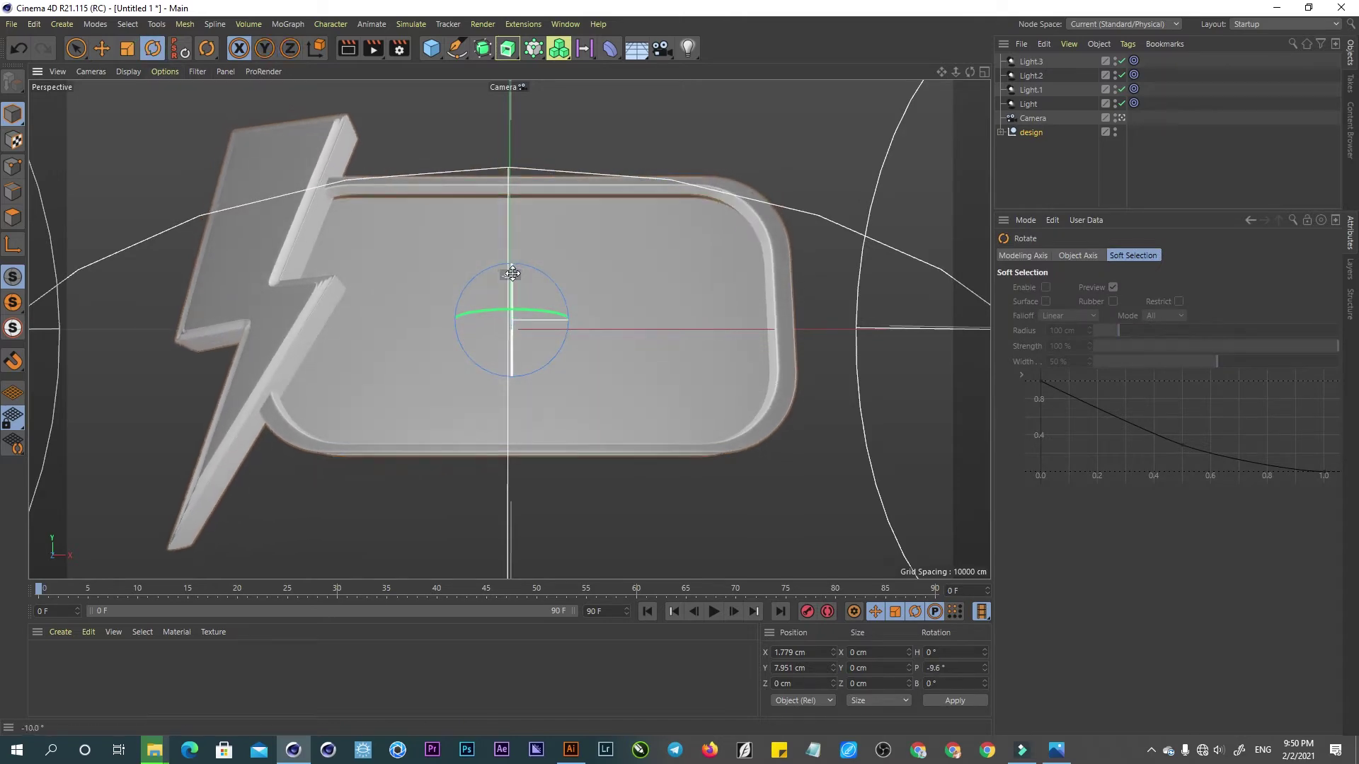
- Shift the rounded bar Extrude to Z 28.865 cm and return to the camera view
left_click(1120, 118)
left_click(102, 49)
mouse_move(305, 235)
left_mouse_down("alt")
mouse_move(452, 362)
mouse_move(320, 405)
left_mouse_up("alt")
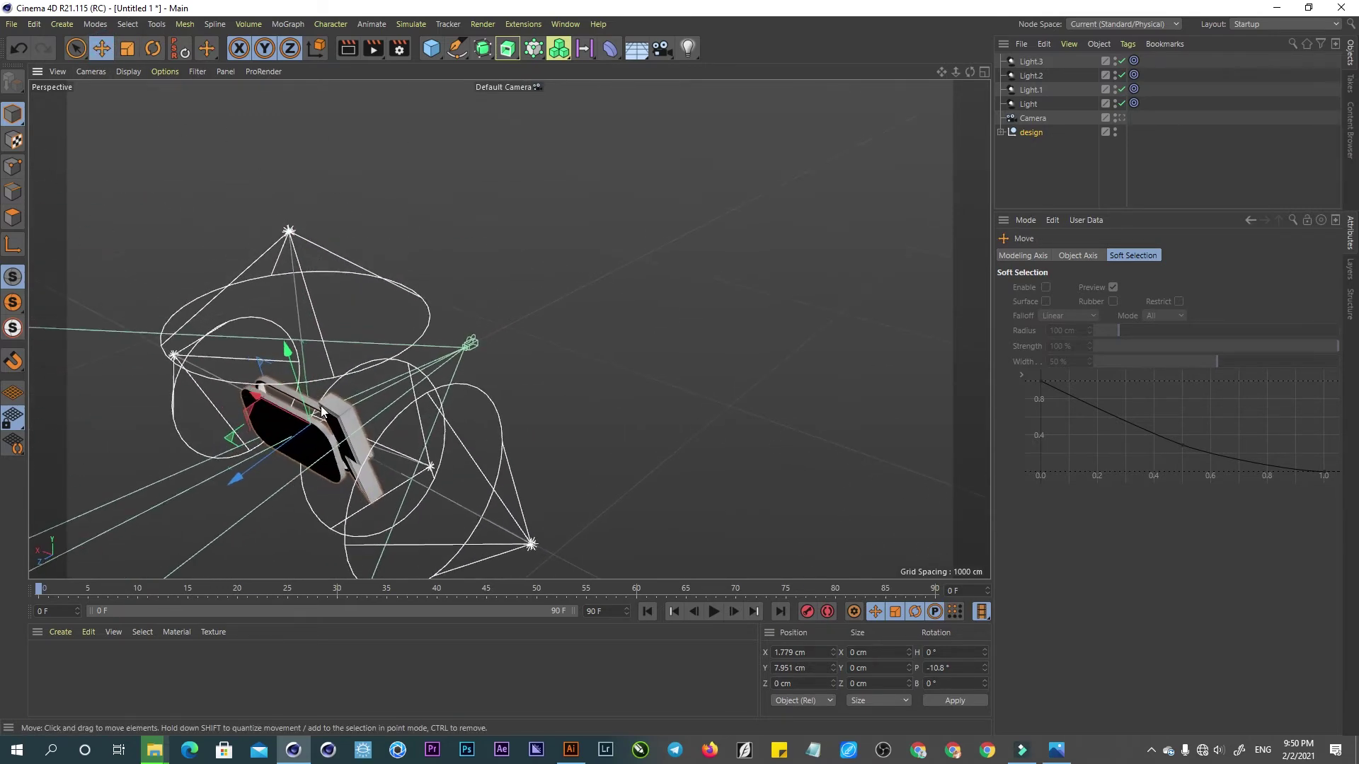
left_click(269, 460)
left_click_drag(230, 491, 228, 478)
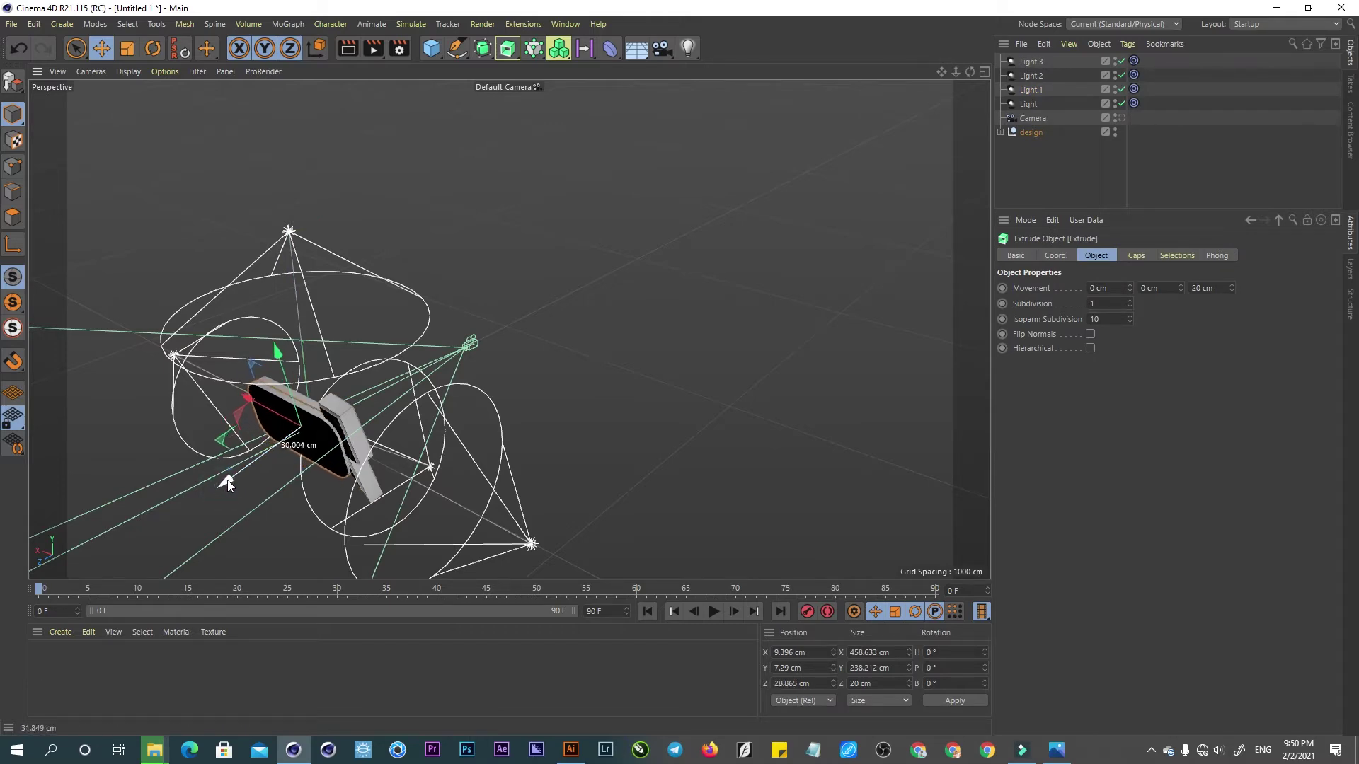
left_click(1120, 118)
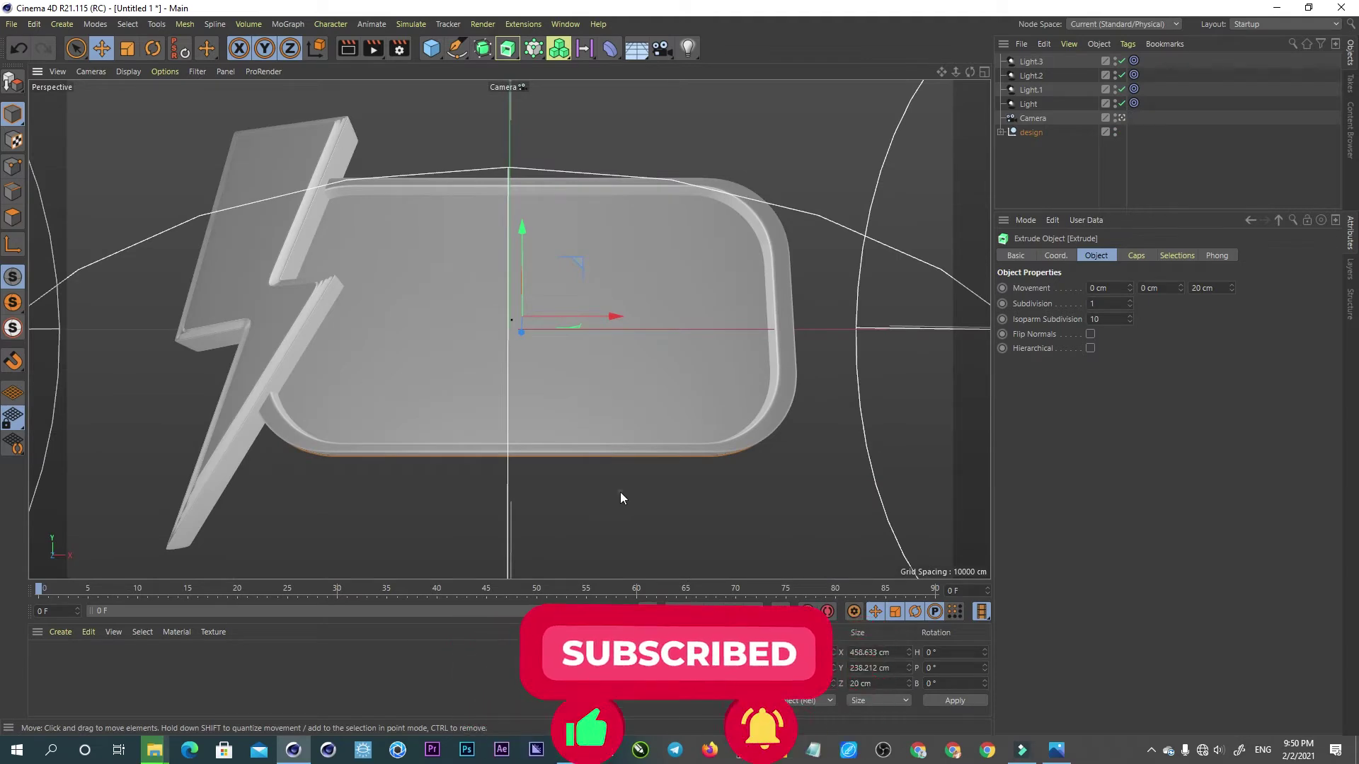
left_click(612, 500)
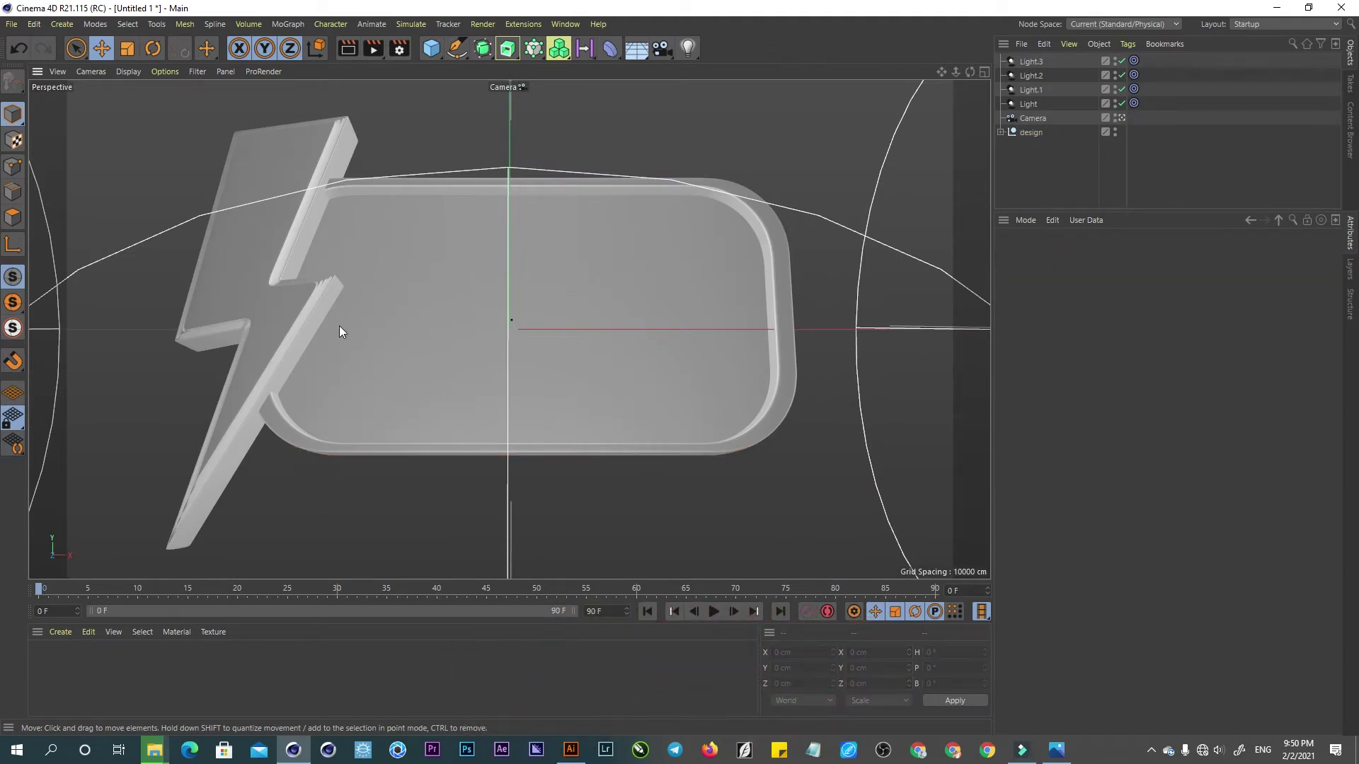
- Switch the viewport display to Gouraud Shading (Lines)
left_click(550, 247)
left_click(129, 71)
left_click(142, 111)
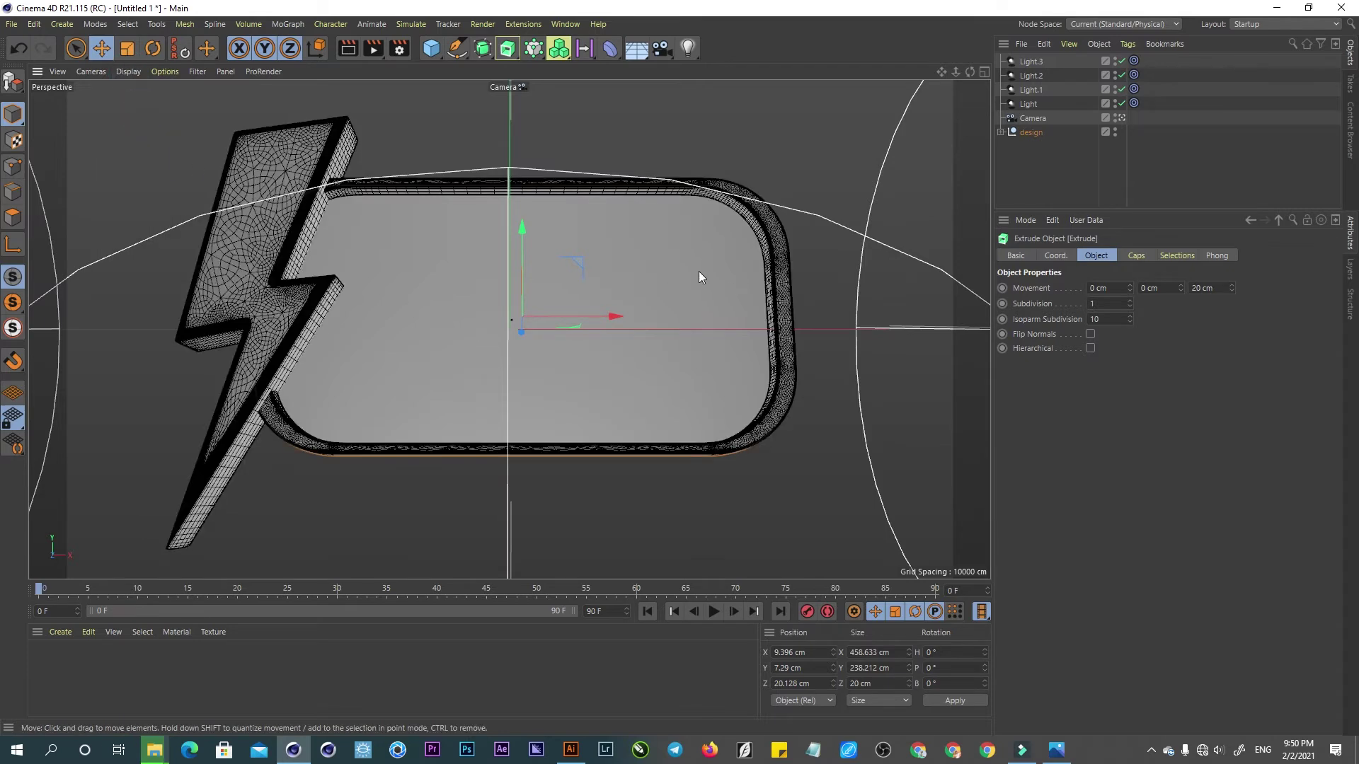
left_click(1001, 131)
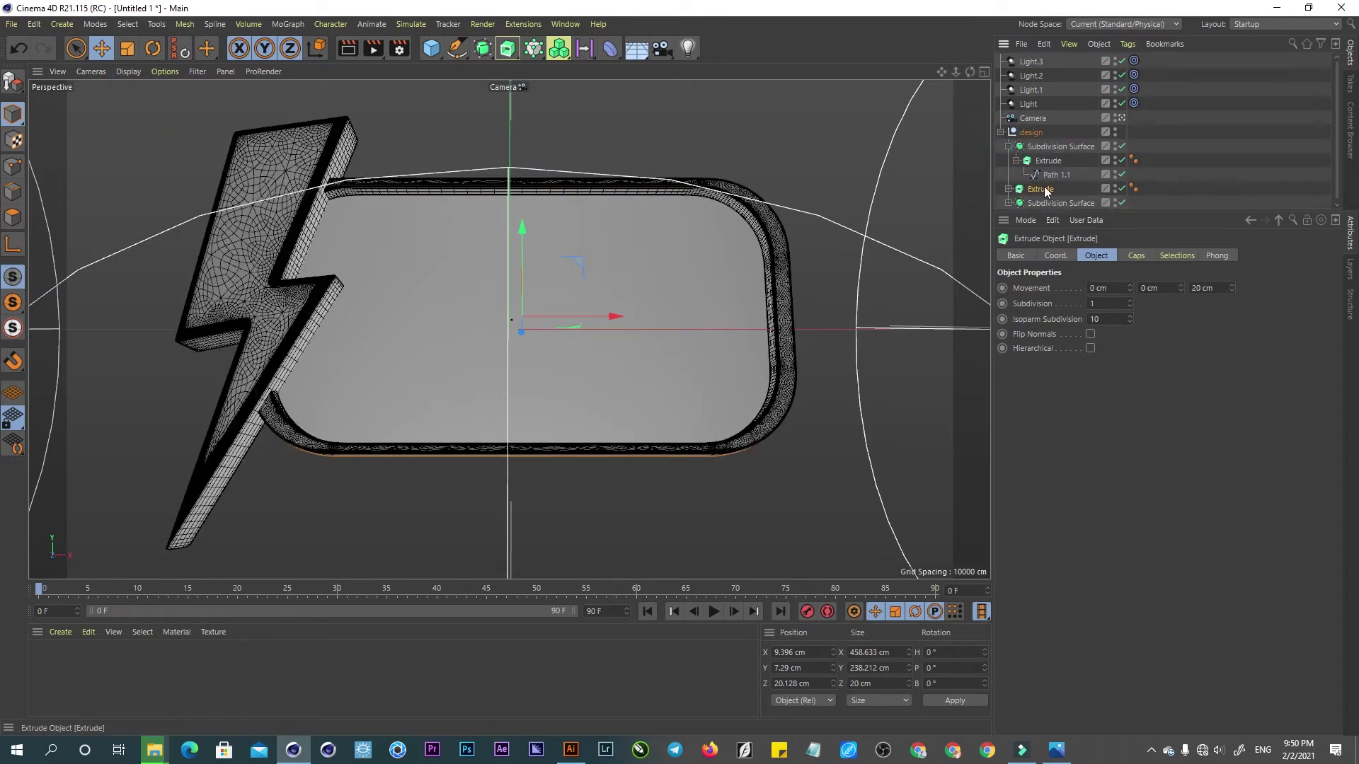
- Set the rounded bar Extrude's Caps Type to Delaunay
left_click(1136, 256)
left_click(1112, 496)
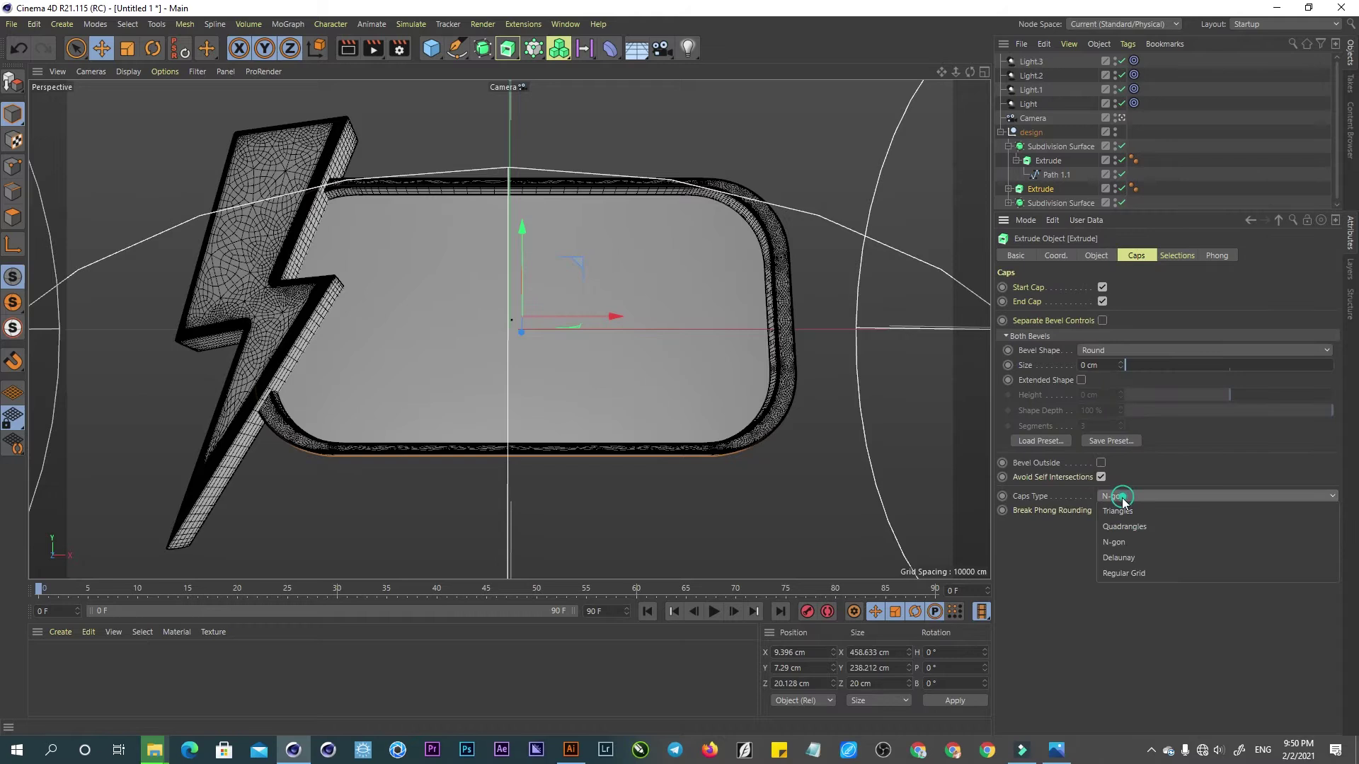
left_click(1124, 558)
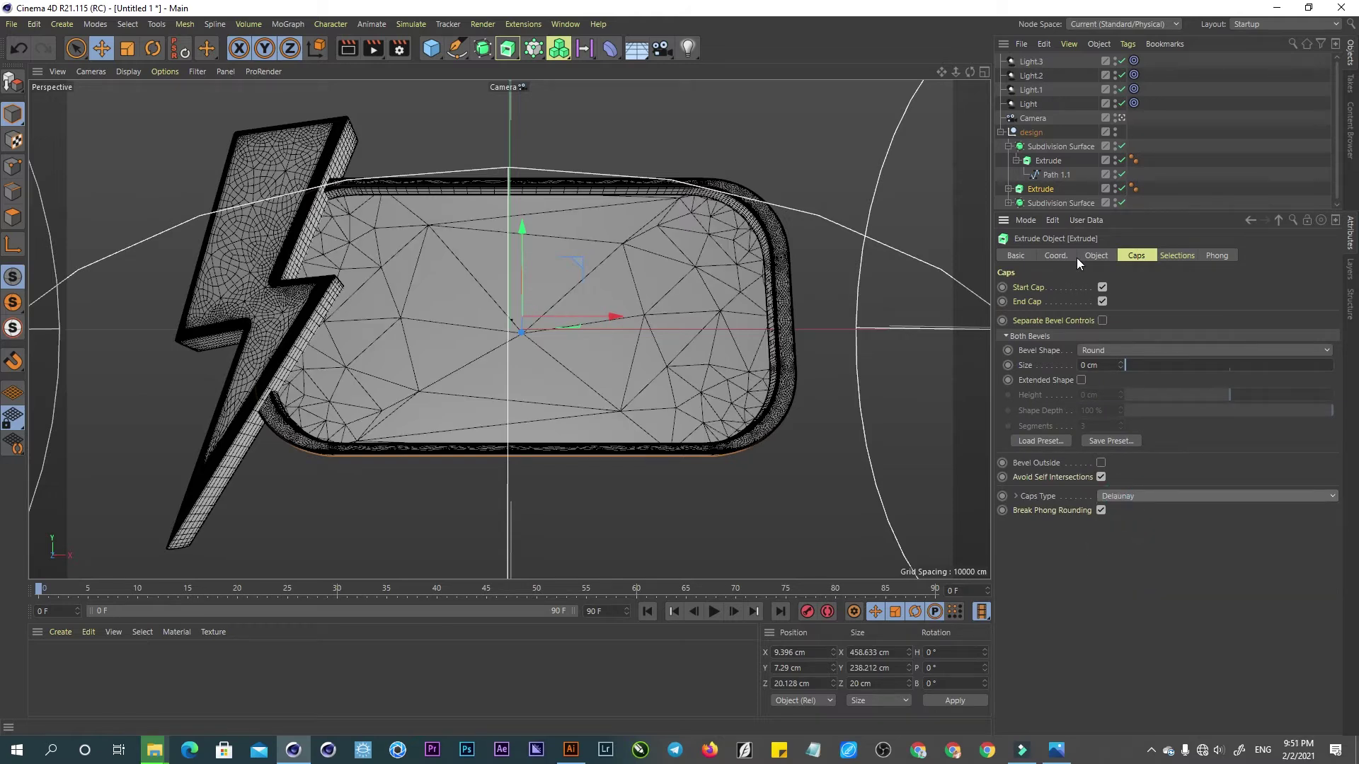
- Set Path 1.1 intermediate points to Natural with Number 16
left_click(1008, 189)
left_click(1048, 202)
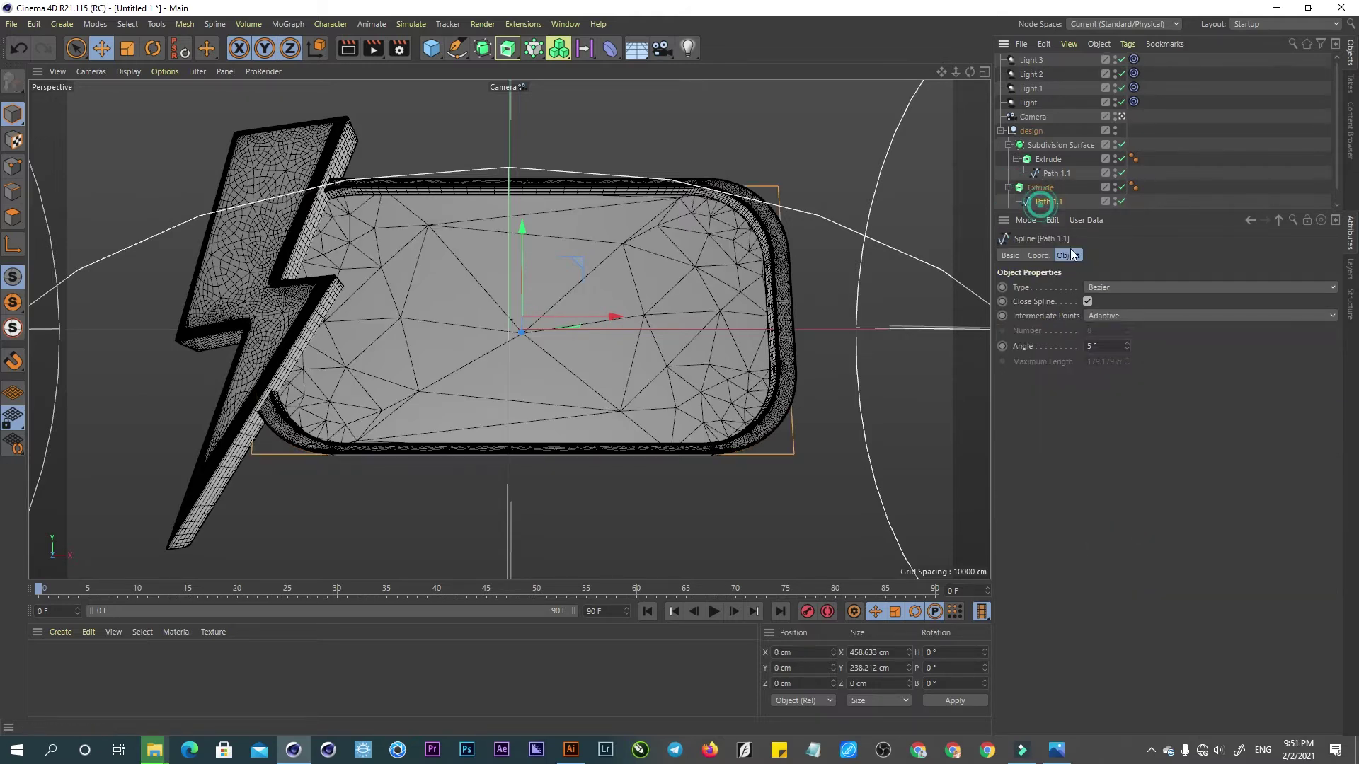
left_click(1112, 317)
left_click(1102, 346)
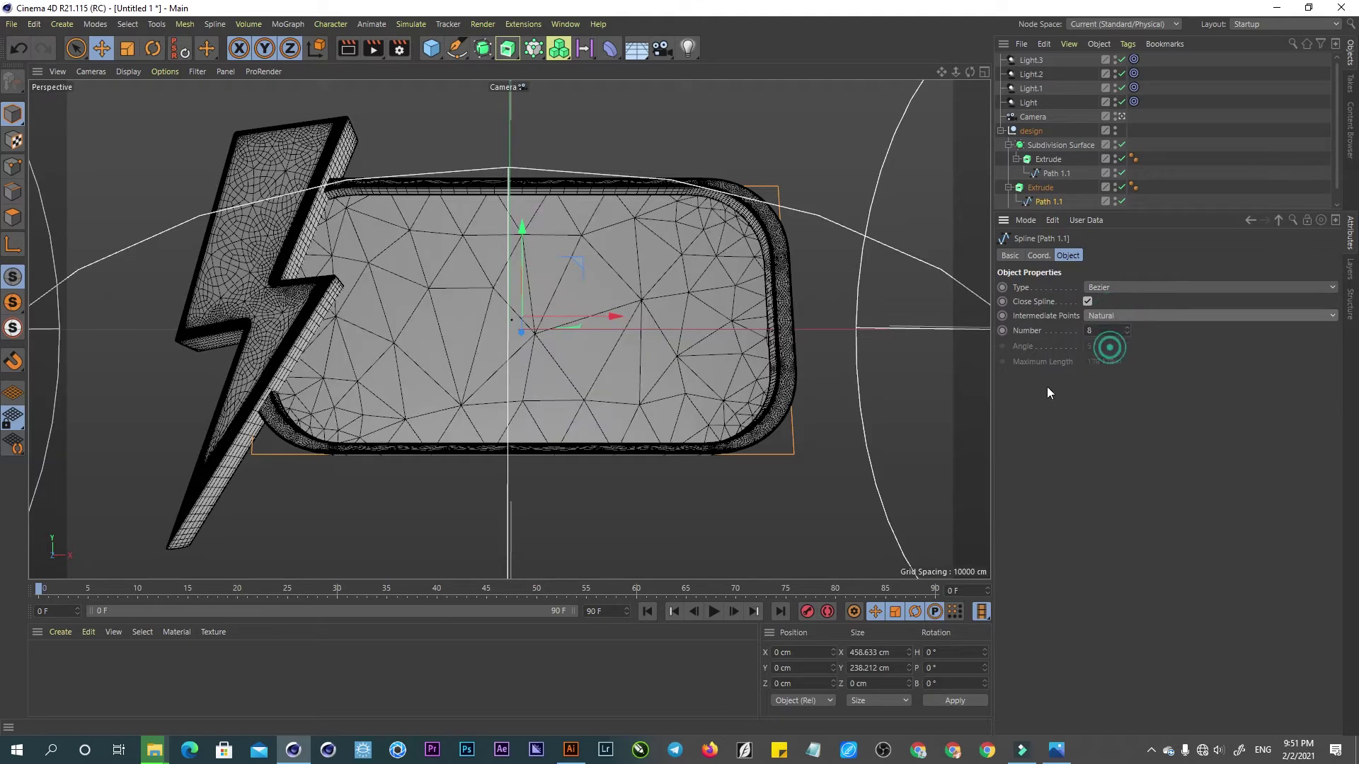
left_click_drag(1127, 330, 1126, 324)
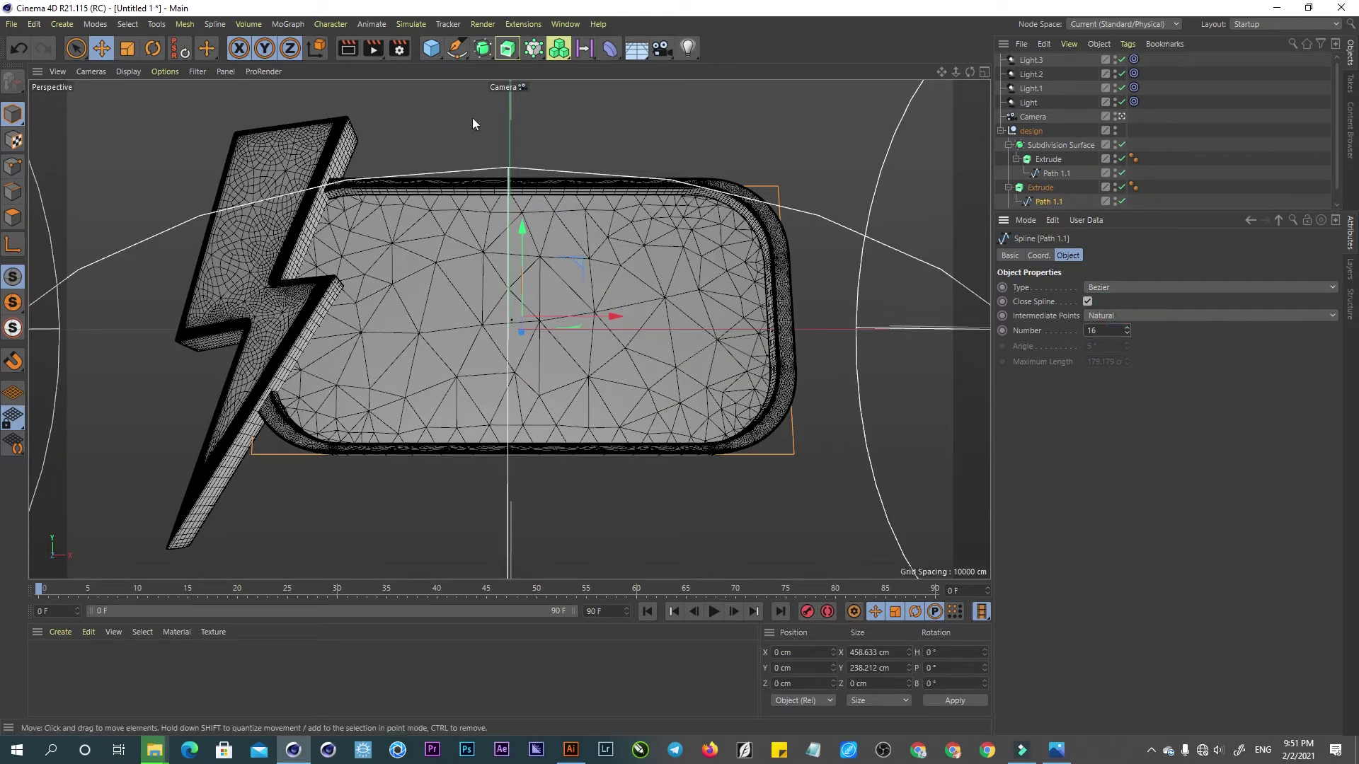
- Add a Collision deformer, then undo it
left_click(614, 53)
left_click(949, 121)
key("ctrl+z")
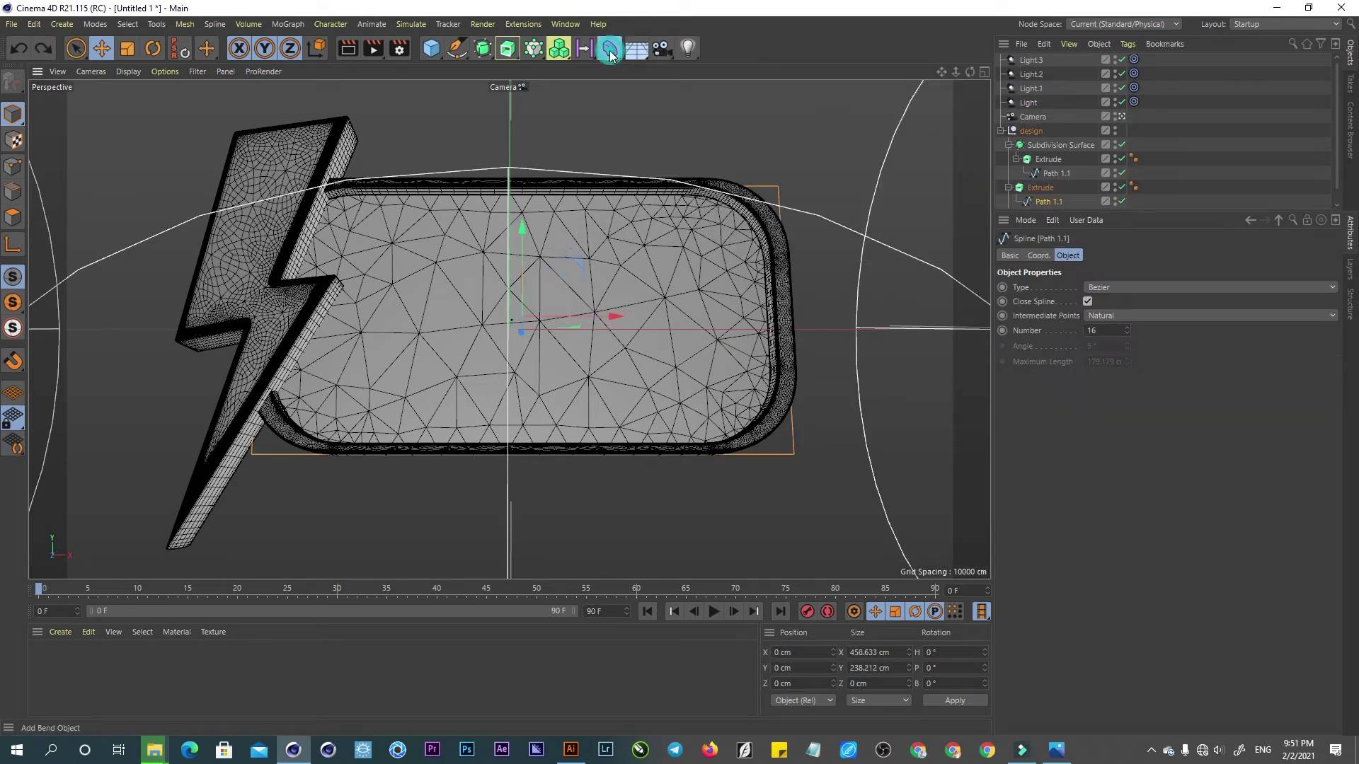
- Add an FFD deformer under the bar Extrude, fit it to the bar and enlarge its grid
left_click(610, 50)
left_click(995, 93)
mouse_move(1029, 60)
left_mouse_down()
mouse_move(1062, 186)
mouse_move(1037, 201)
mouse_move(1041, 162)
left_mouse_up()
left_click(1032, 354)
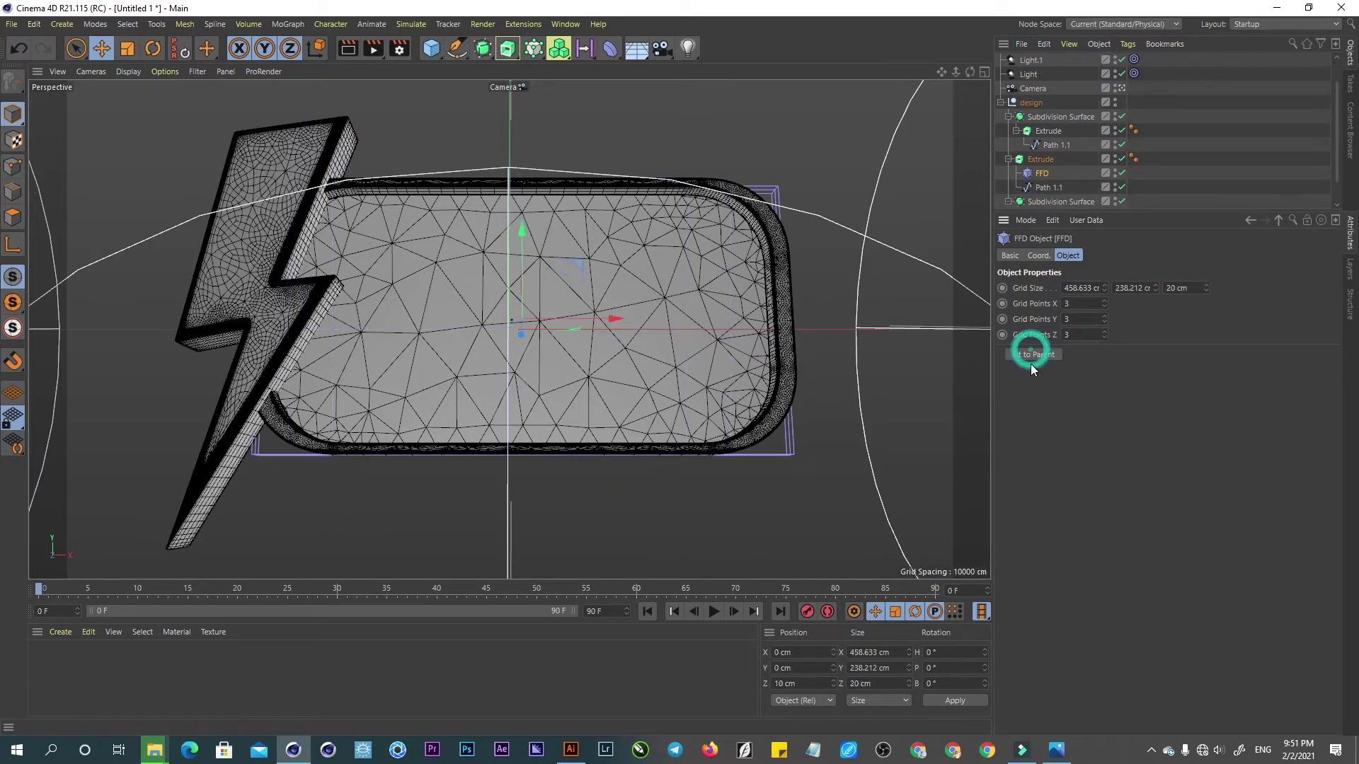
left_click(1081, 334)
double_click(1082, 334)
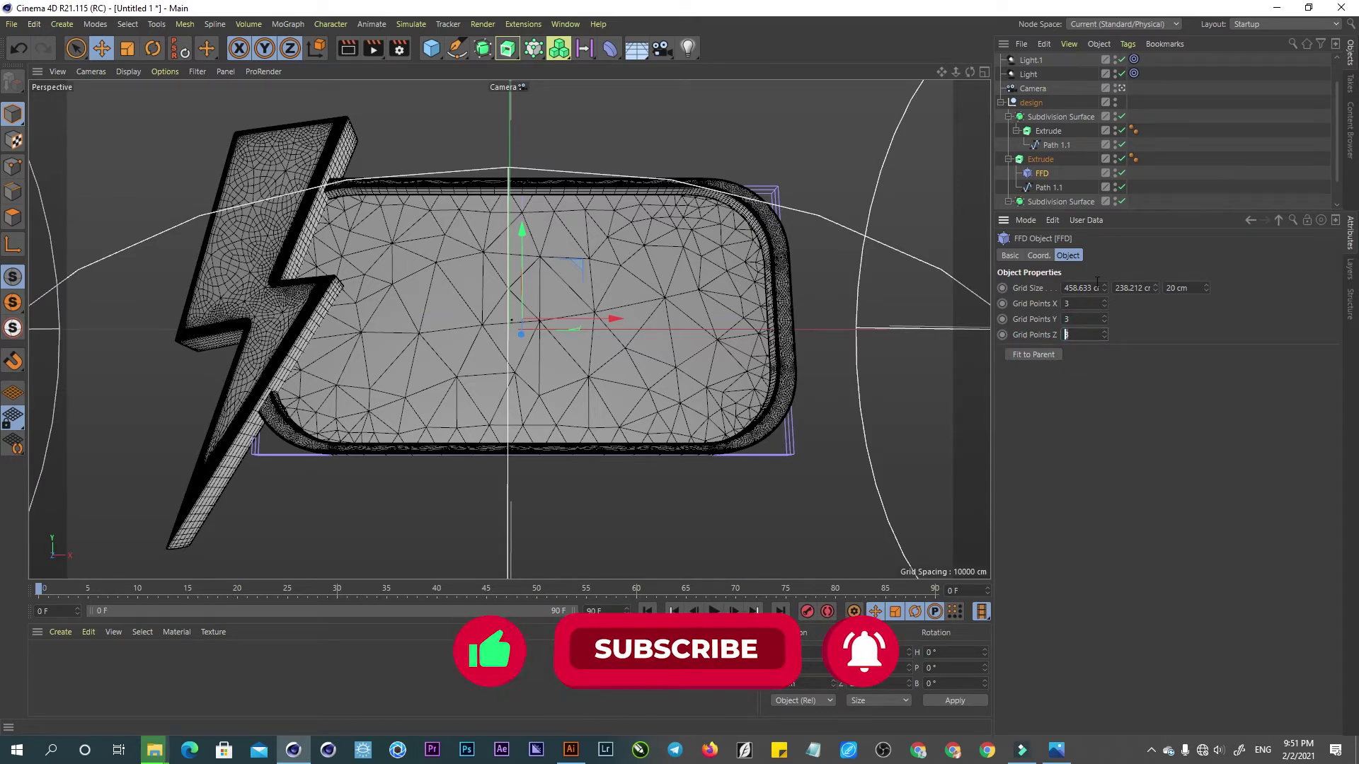
left_click_drag(1101, 284, 1238, 286)
left_click(1154, 287)
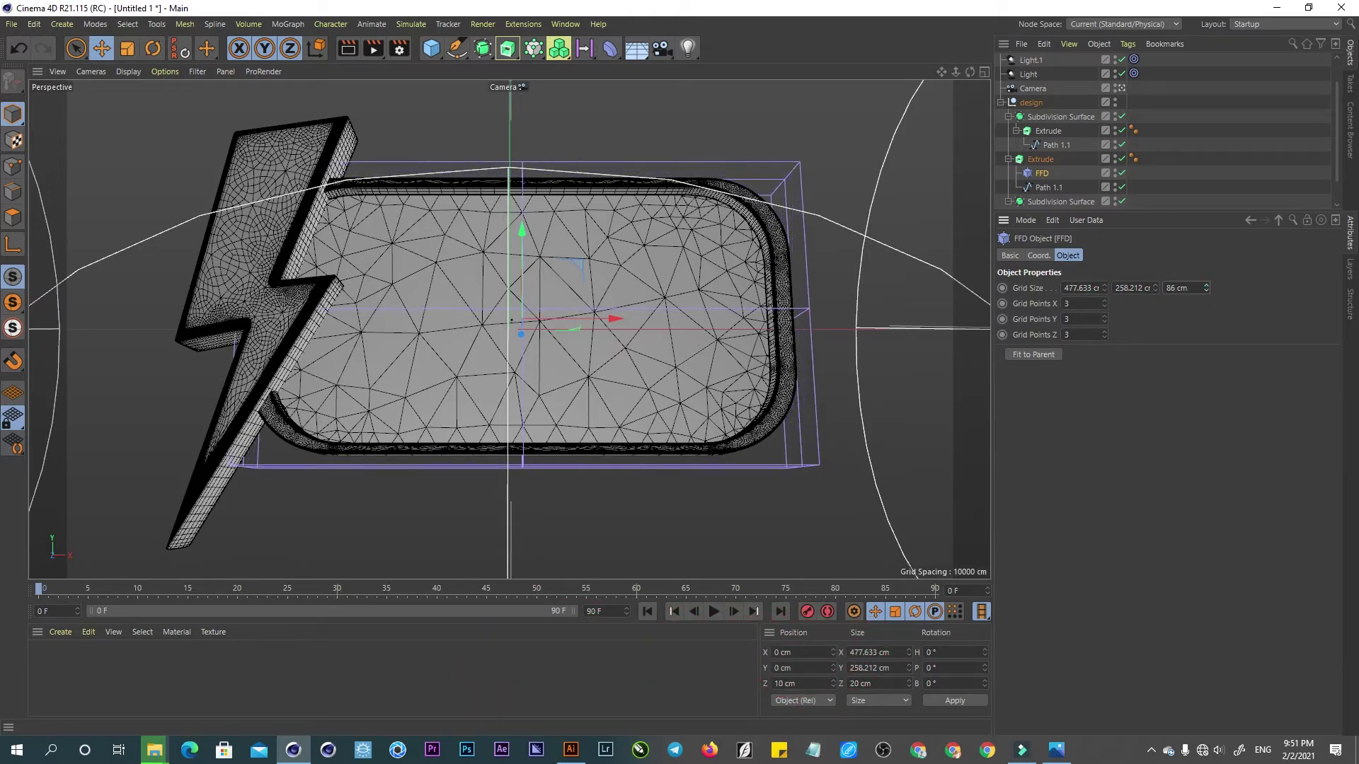
- Pull the top lattice point out to Z -422.927 cm so the bar's face bulges
left_click(13, 166)
left_click(524, 318)
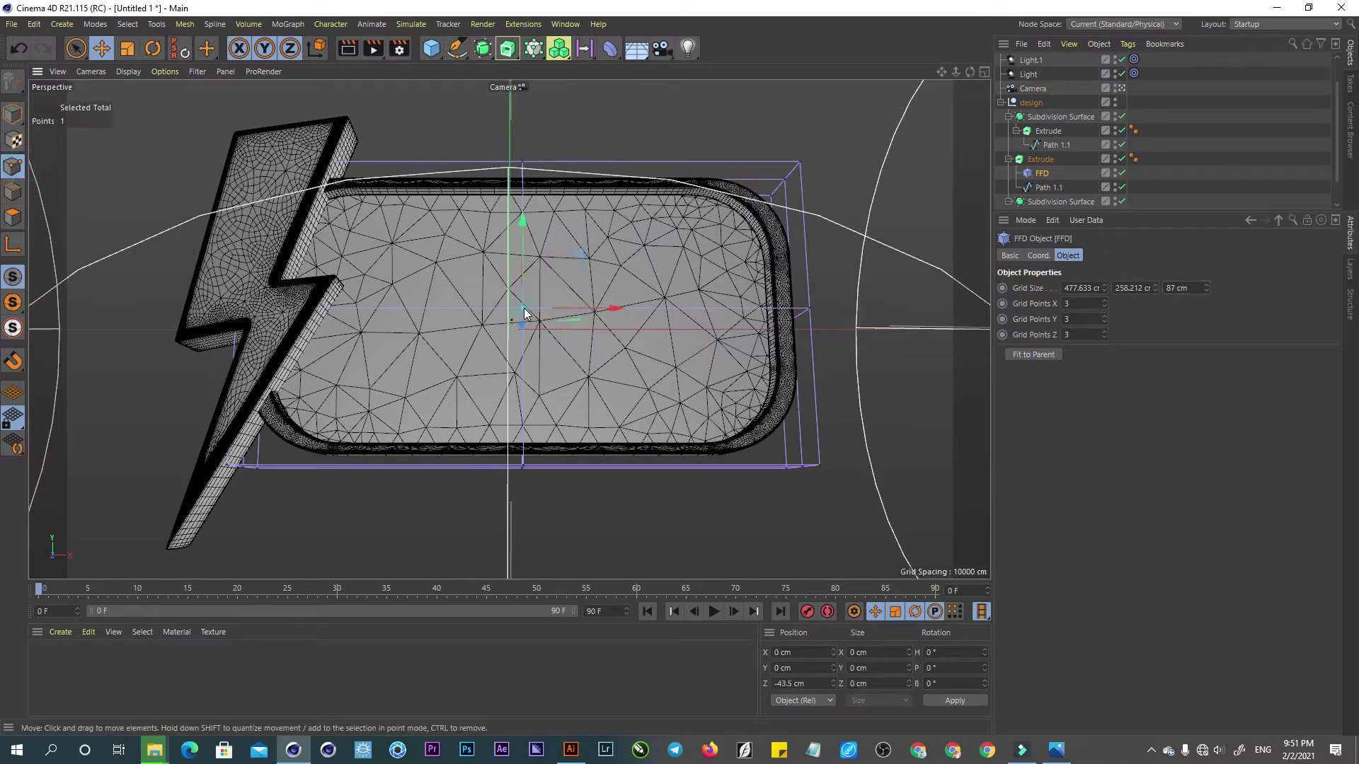
left_click(982, 71)
left_click_drag(758, 164, 788, 316)
left_click(502, 72)
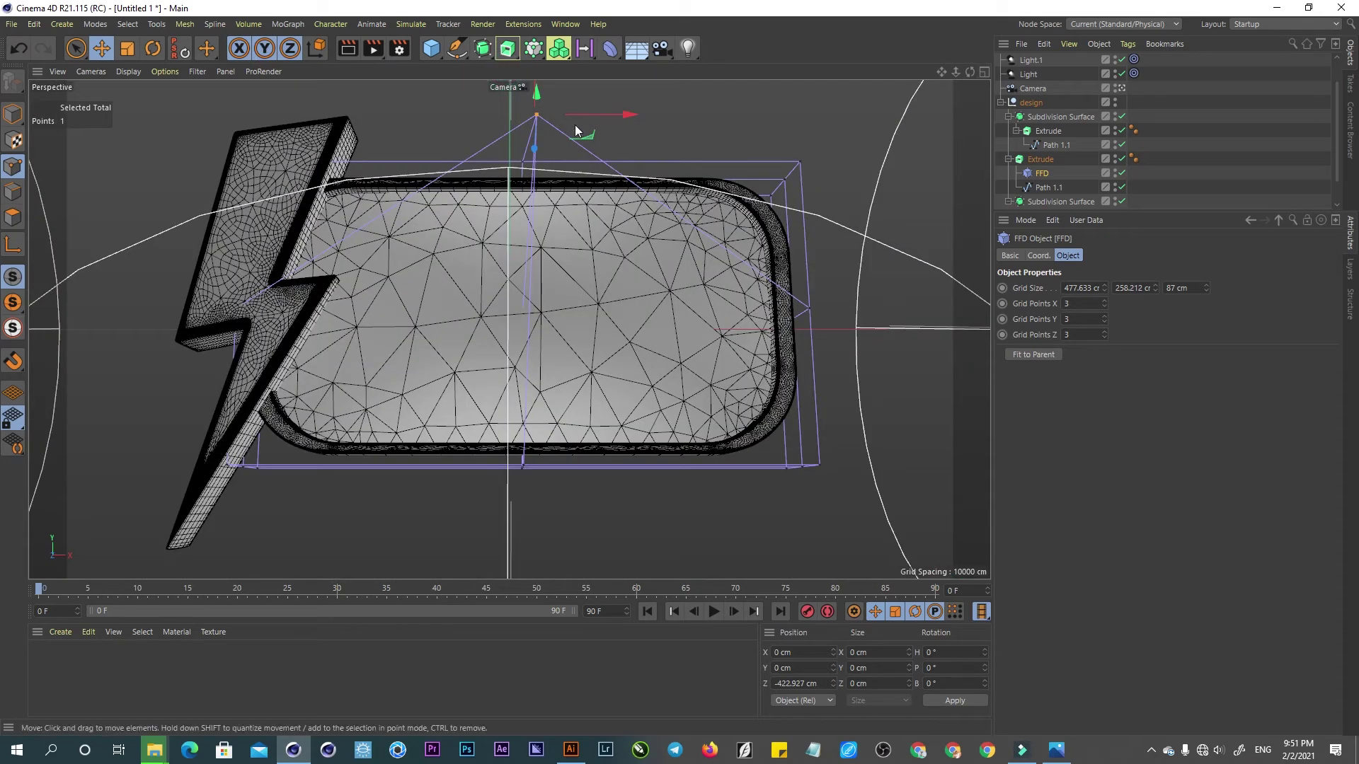
- Load the saved materials from the FACEBOOK LIVE file
left_click(63, 632)
left_click(106, 541)
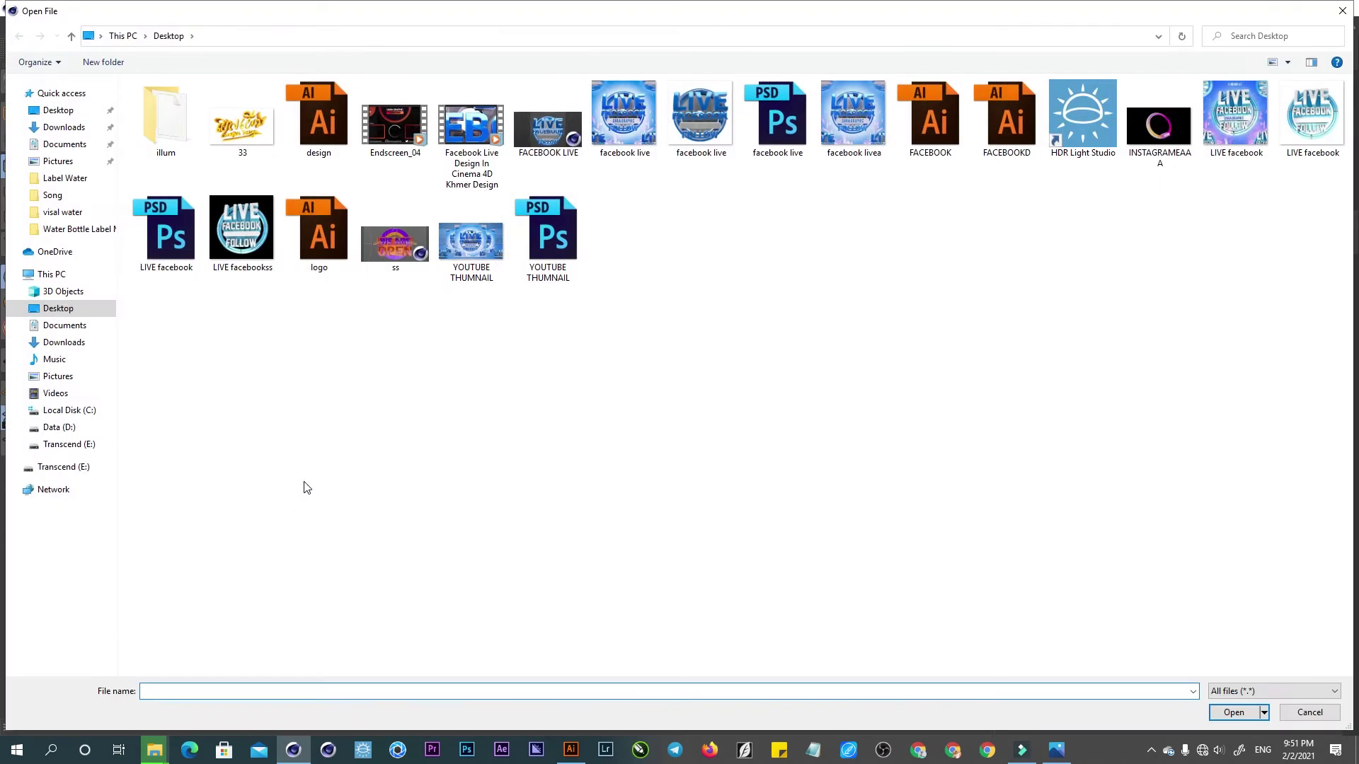
left_click(549, 126)
left_click(1233, 712)
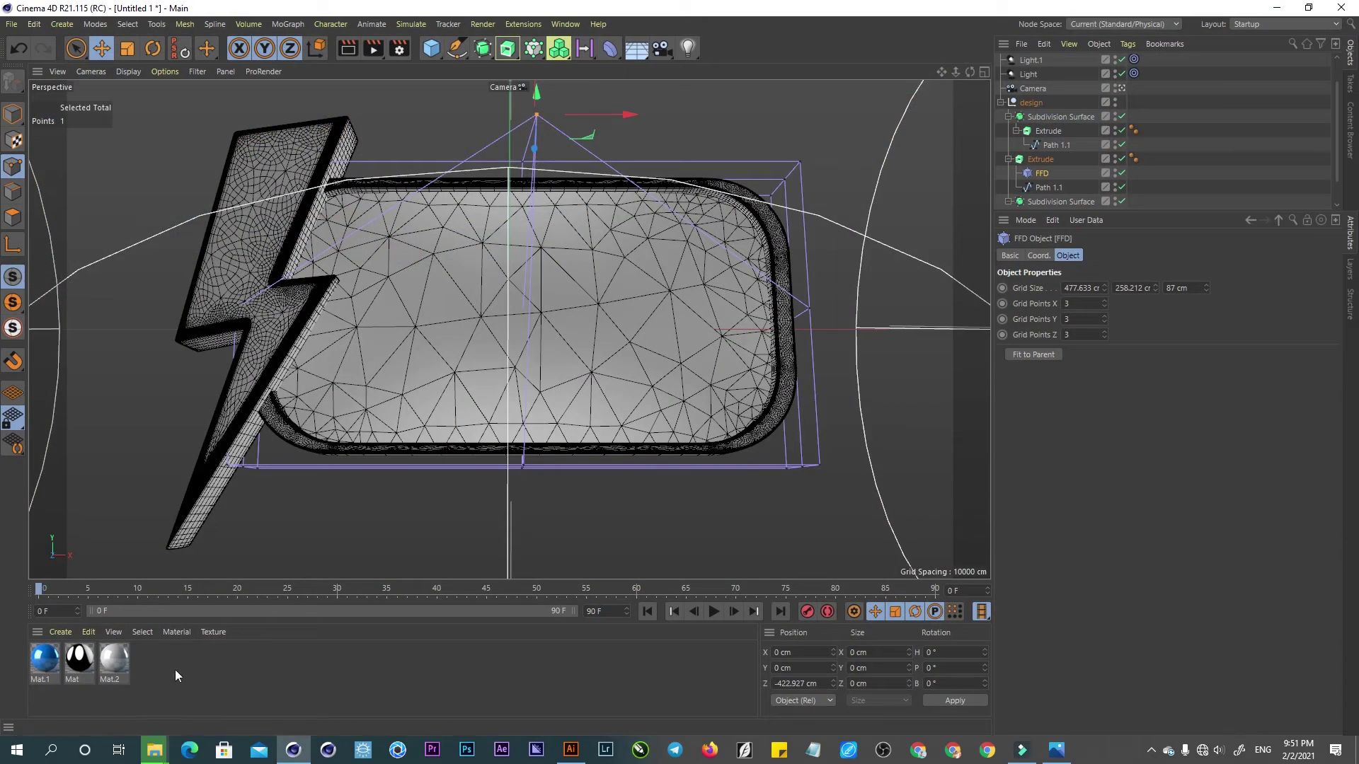
- Make Mat.1 orange (hue 37°) with a pale orange reflectance layer colour
left_click(179, 668)
double_click(44, 659)
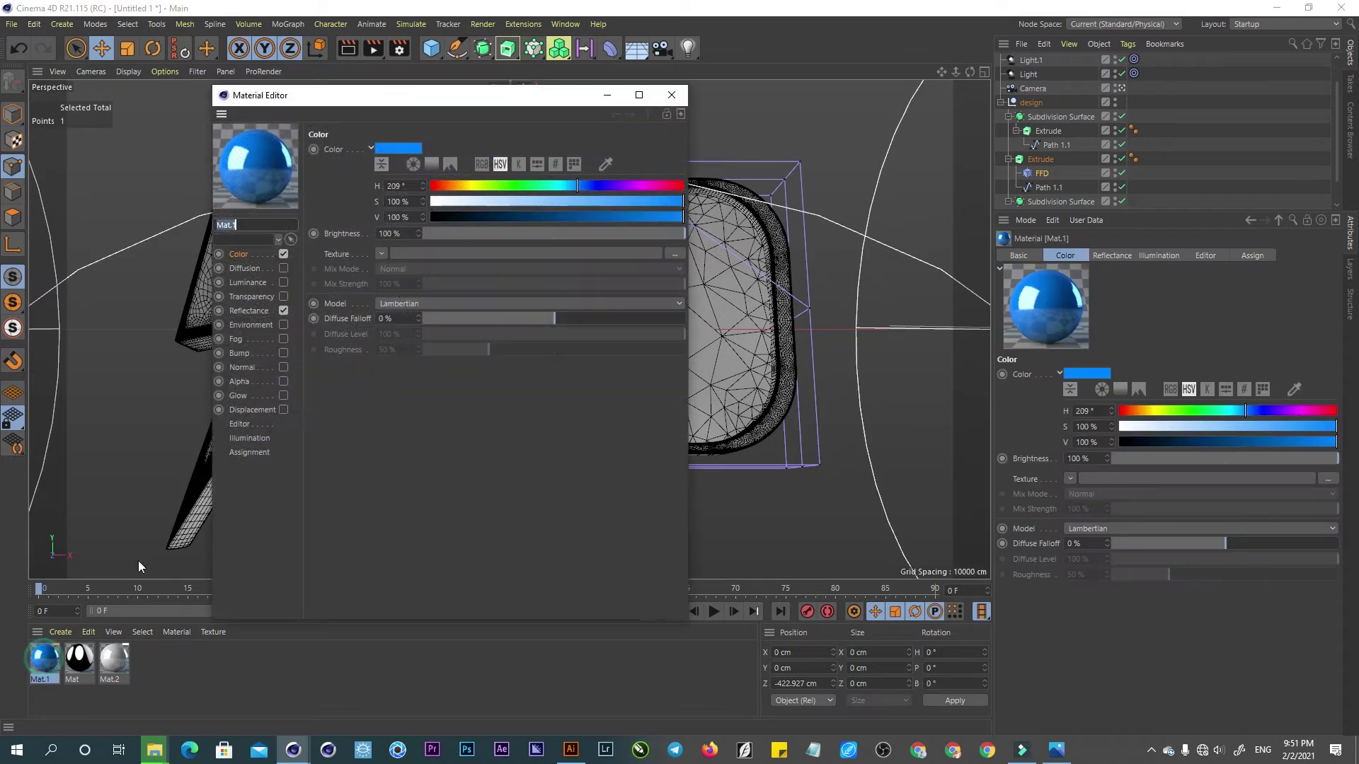
left_click(456, 186)
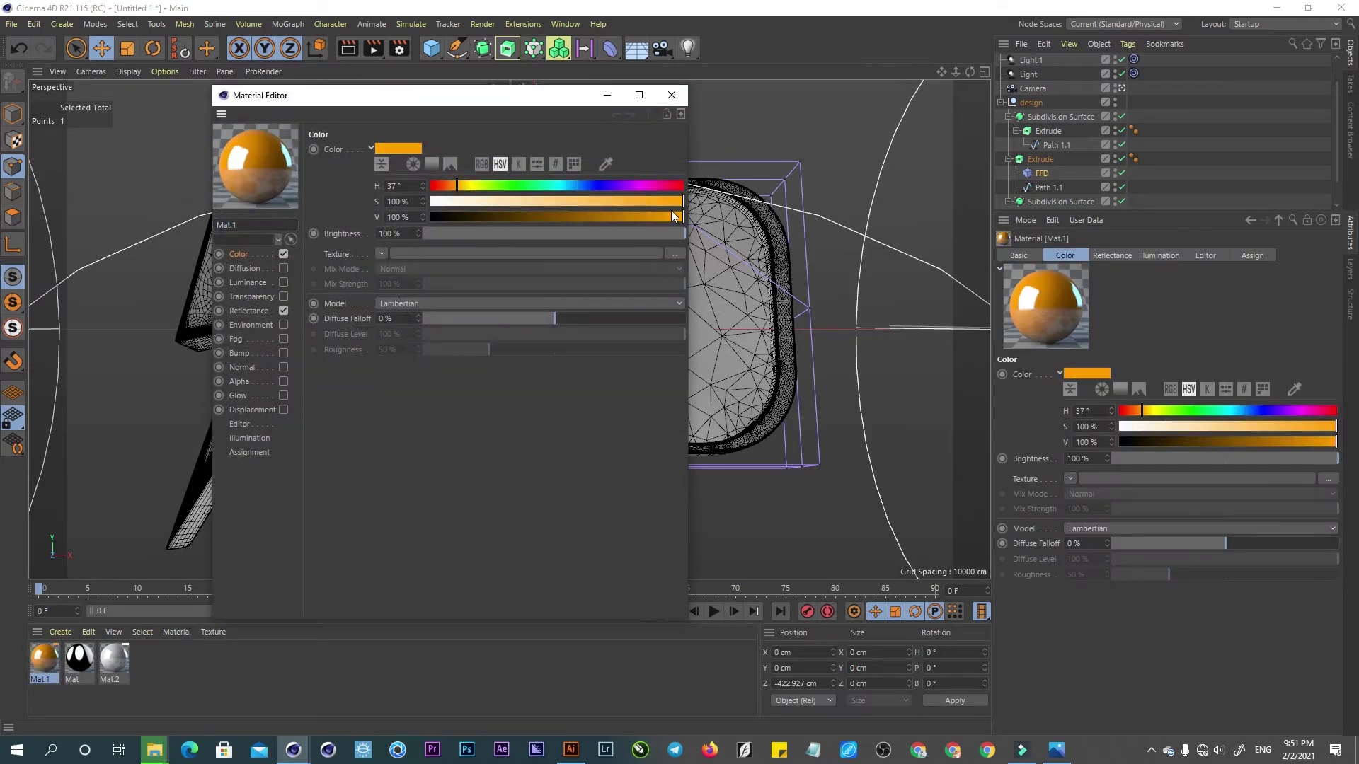
left_click(249, 310)
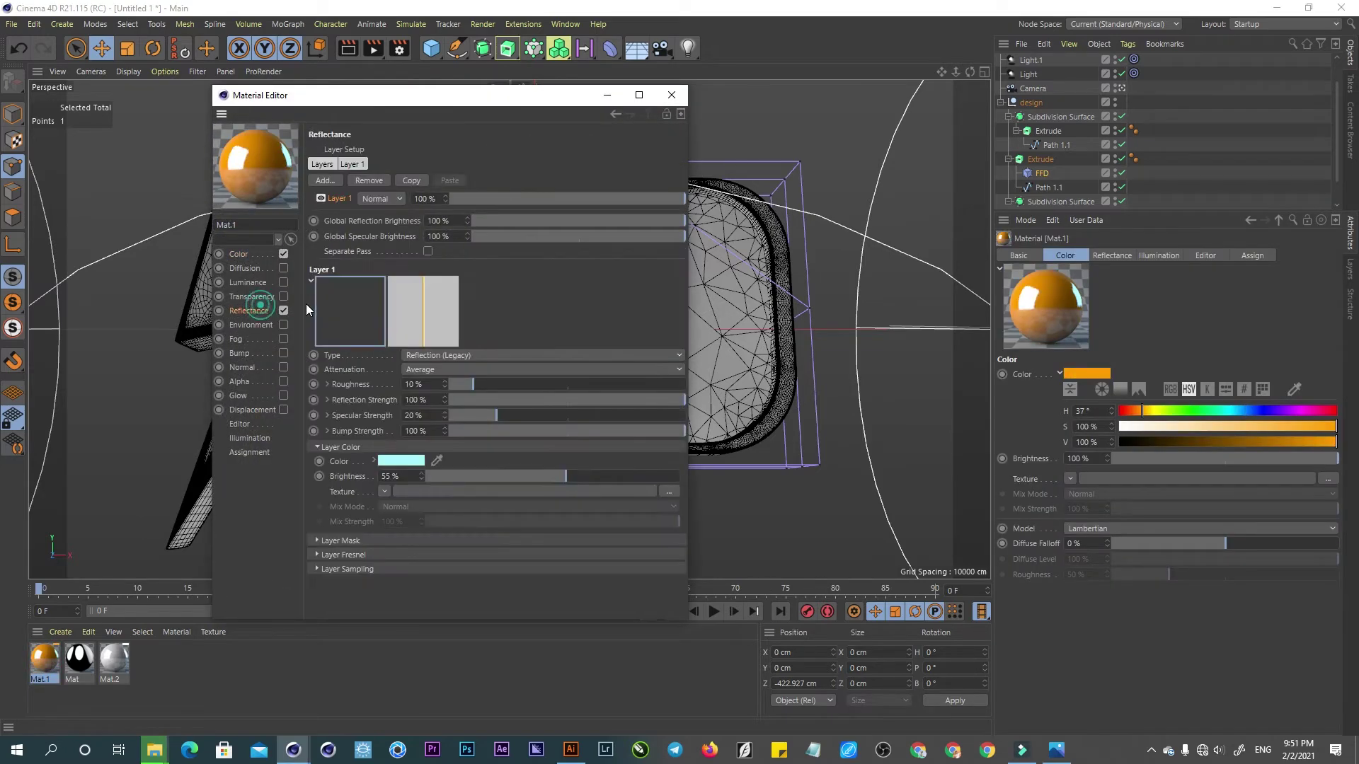
left_click(414, 460)
left_click(353, 461)
left_click(393, 516)
left_click(671, 95)
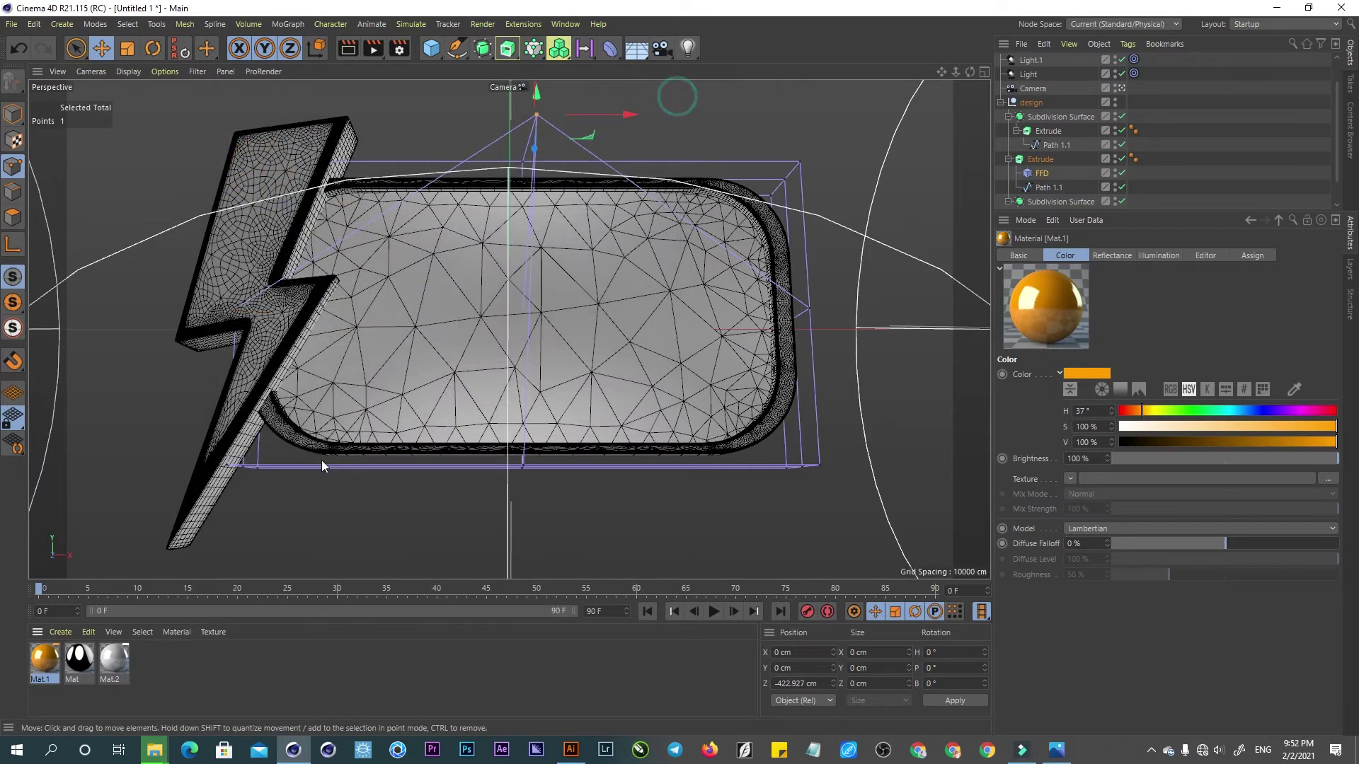
- Apply Mat.1 to the lightning bolt and the rounded bar, and add a Sky object
left_click_drag(248, 307, 241, 301)
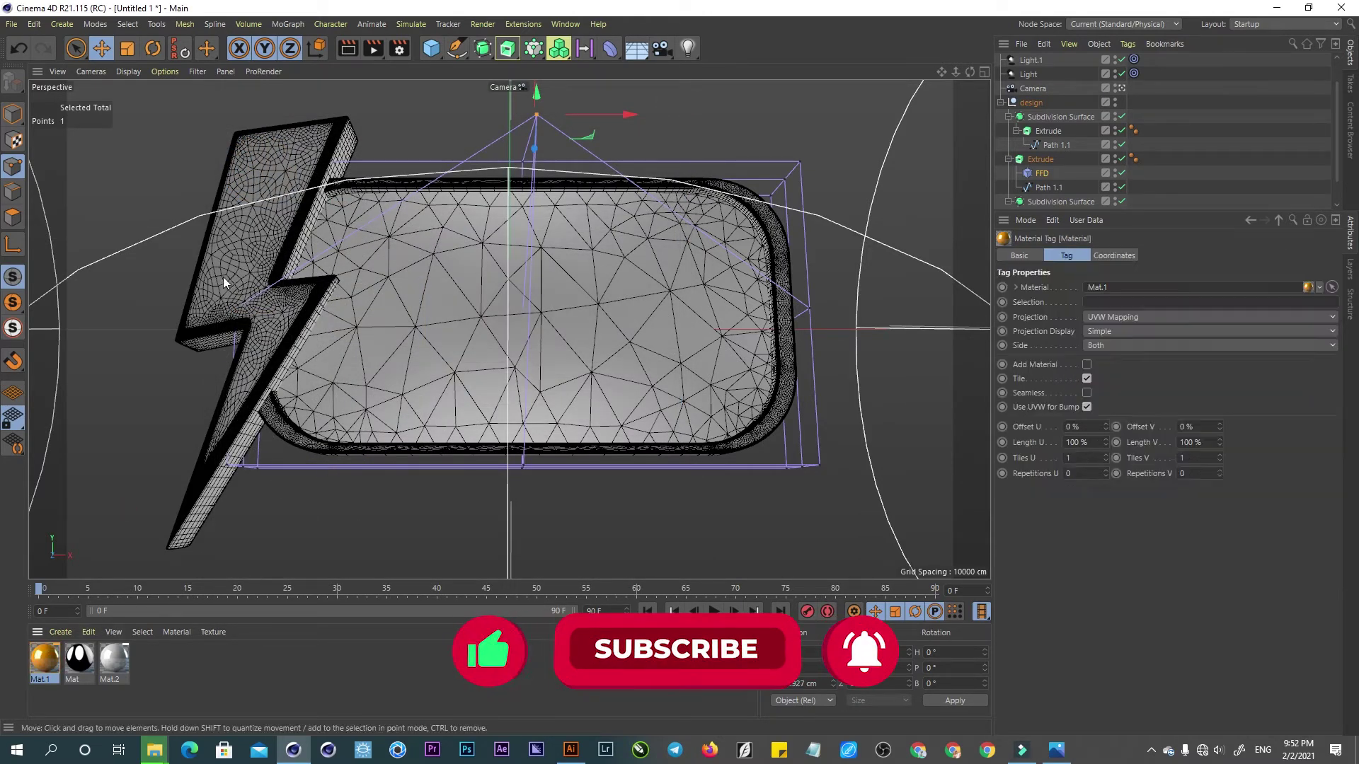
mouse_move(45, 657)
left_mouse_down()
mouse_move(336, 508)
mouse_move(371, 450)
left_mouse_up()
left_click_drag(57, 664, 422, 354)
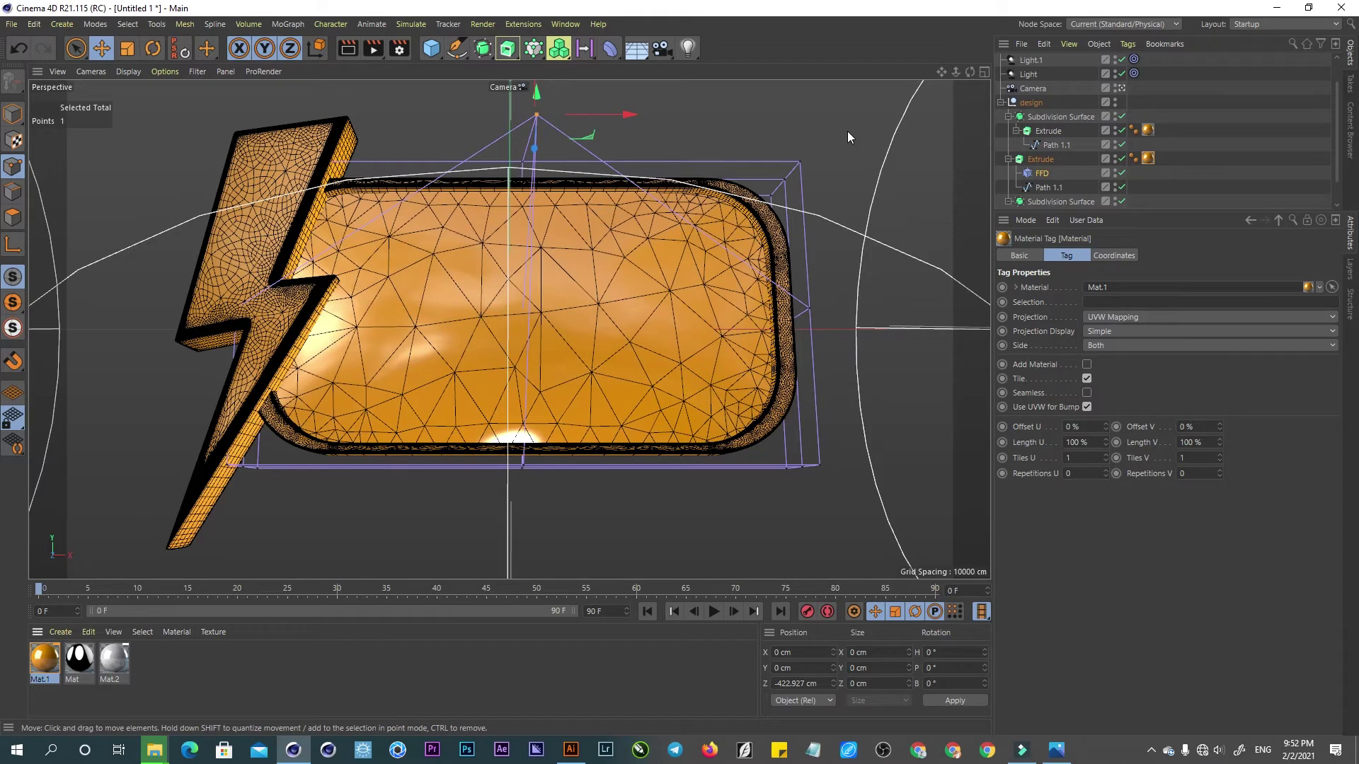
left_click_drag(635, 60, 669, 91)
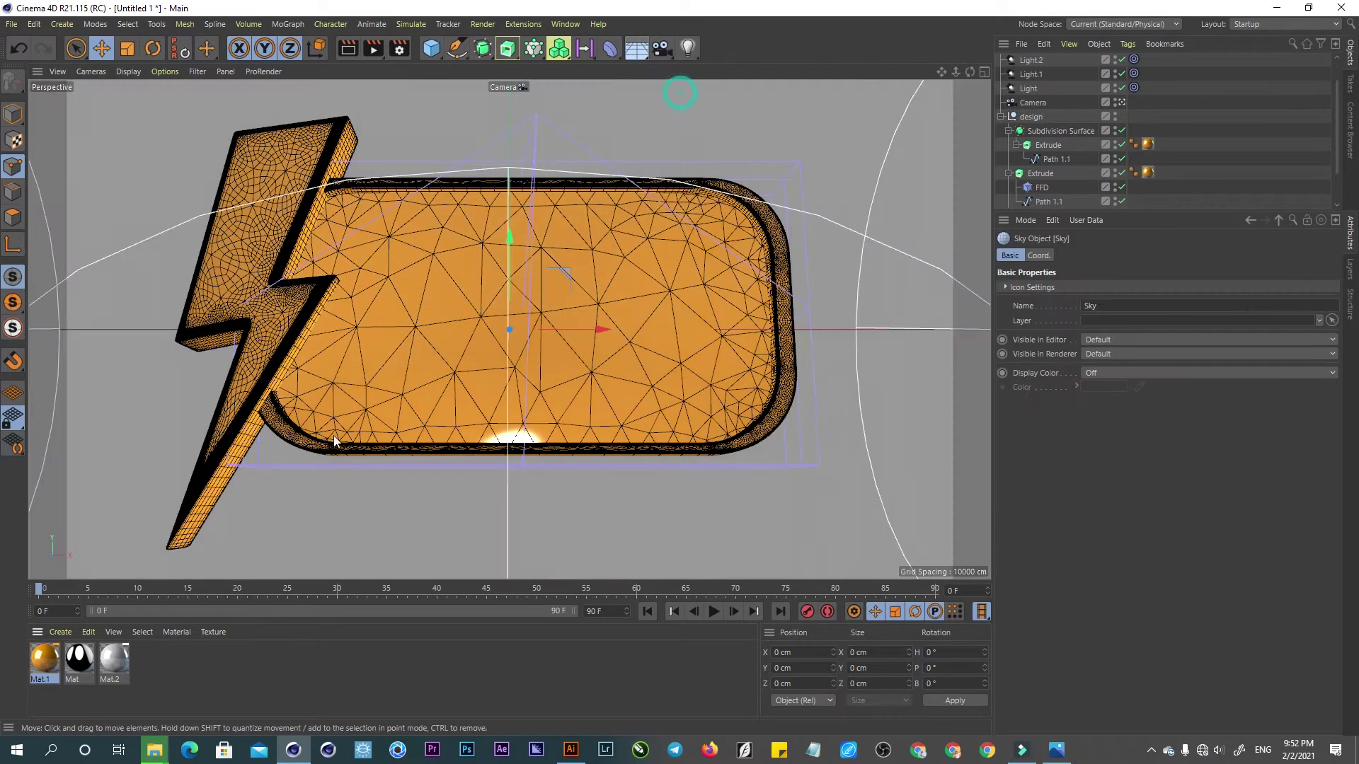
- Apply Mat to the Sky and give it a Compositing tag with Seen by Camera off
left_click_drag(80, 660, 151, 486)
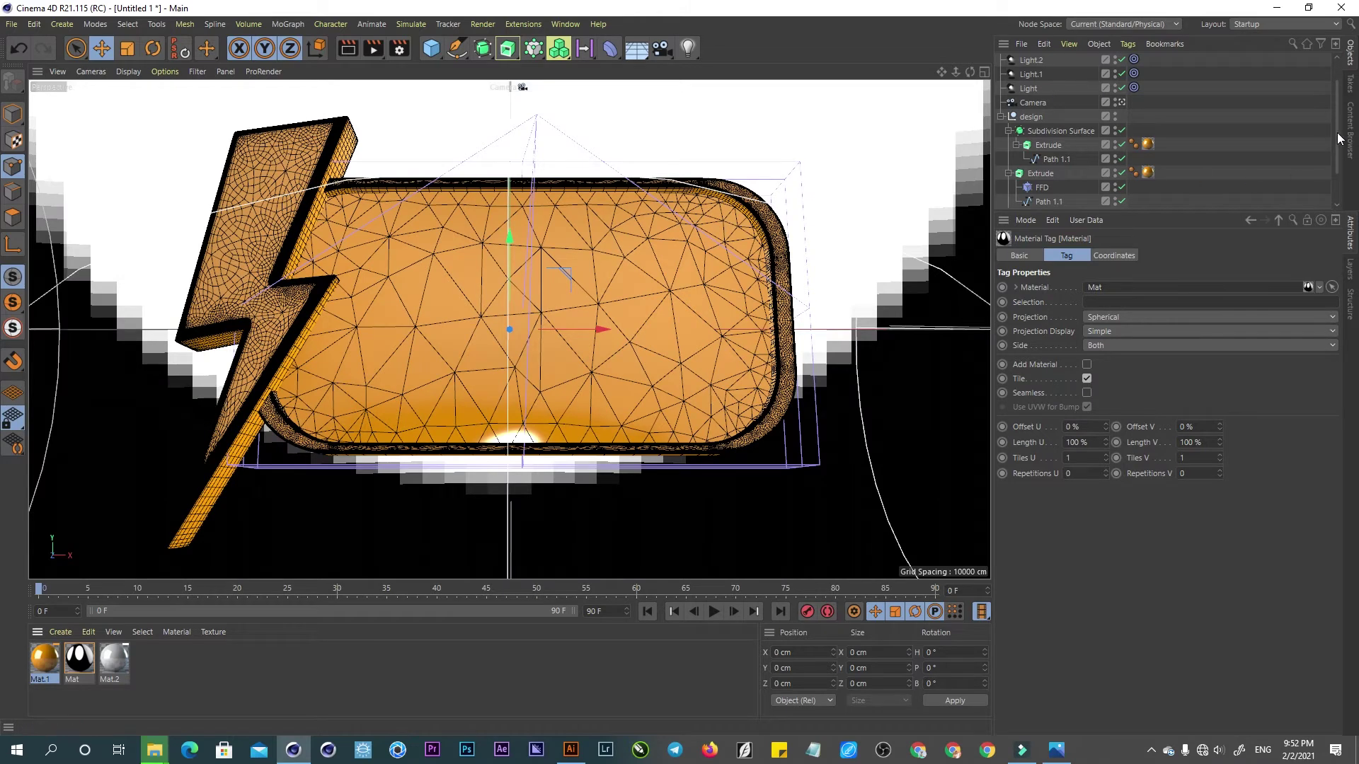
scroll(1130, 182, "down", 2)
scroll(1340, 148, "up", 3)
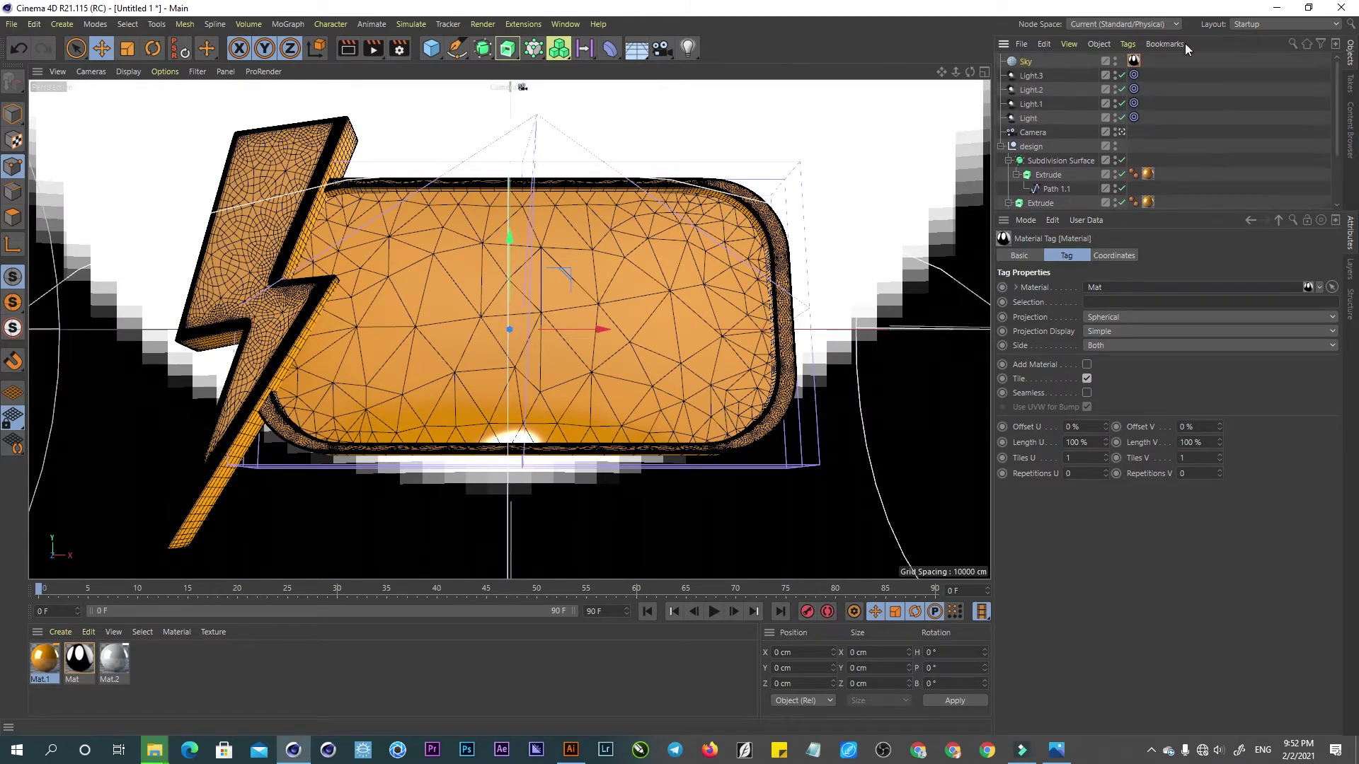
right_click(1034, 61)
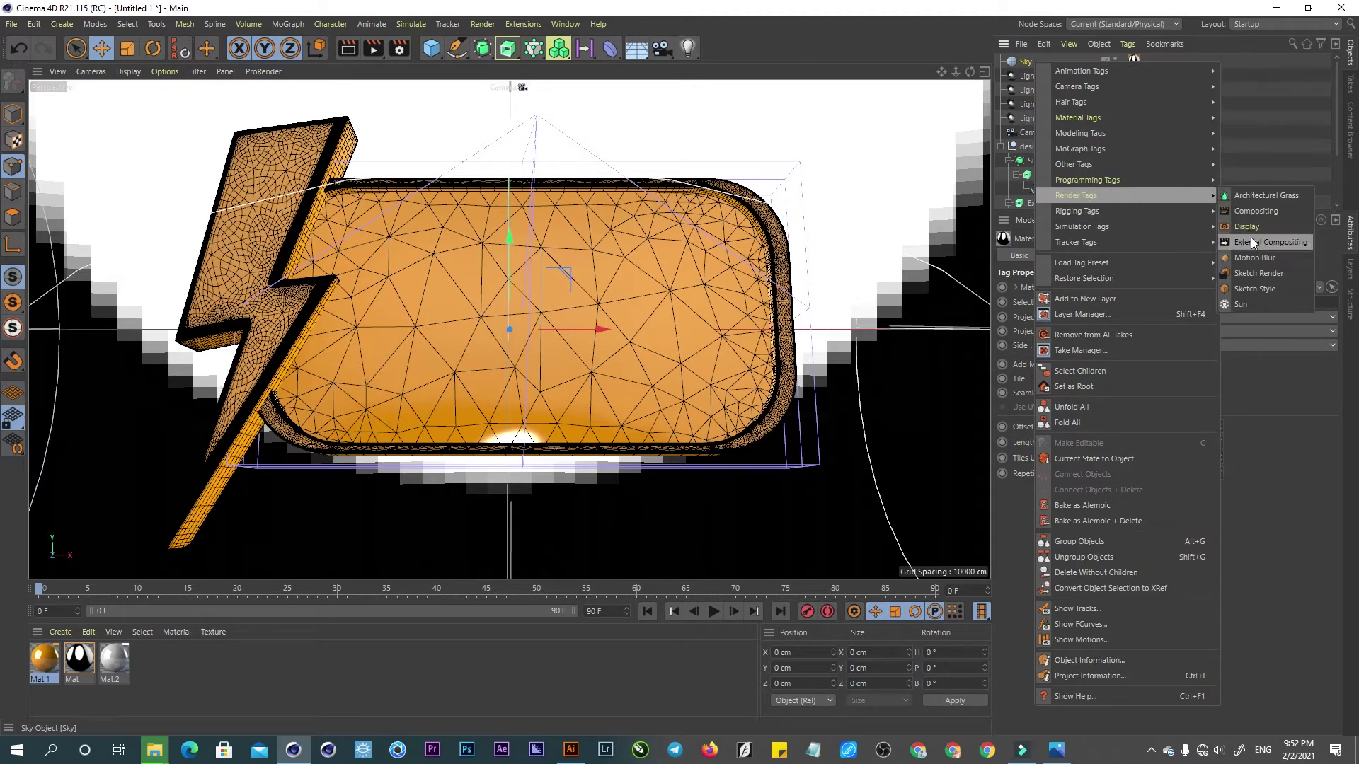
left_click(1260, 211)
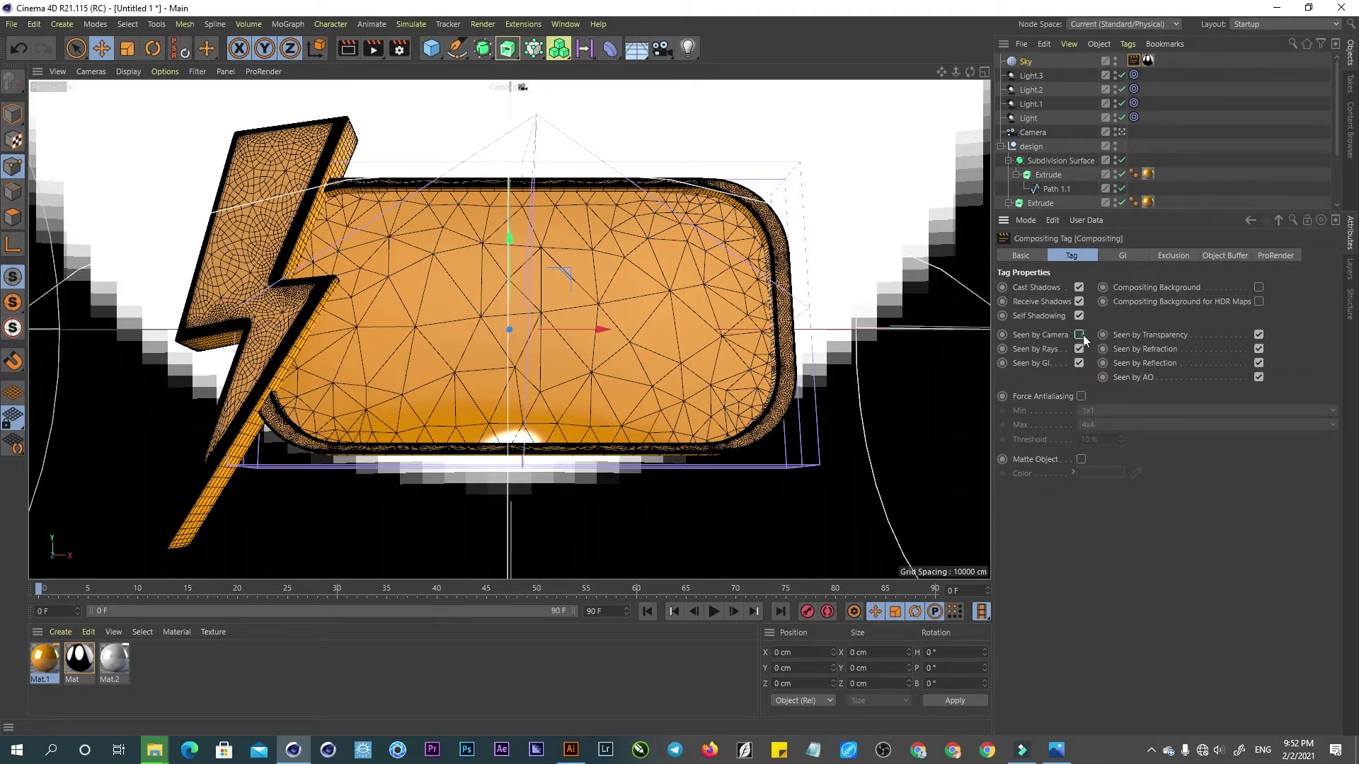
left_click(1081, 334)
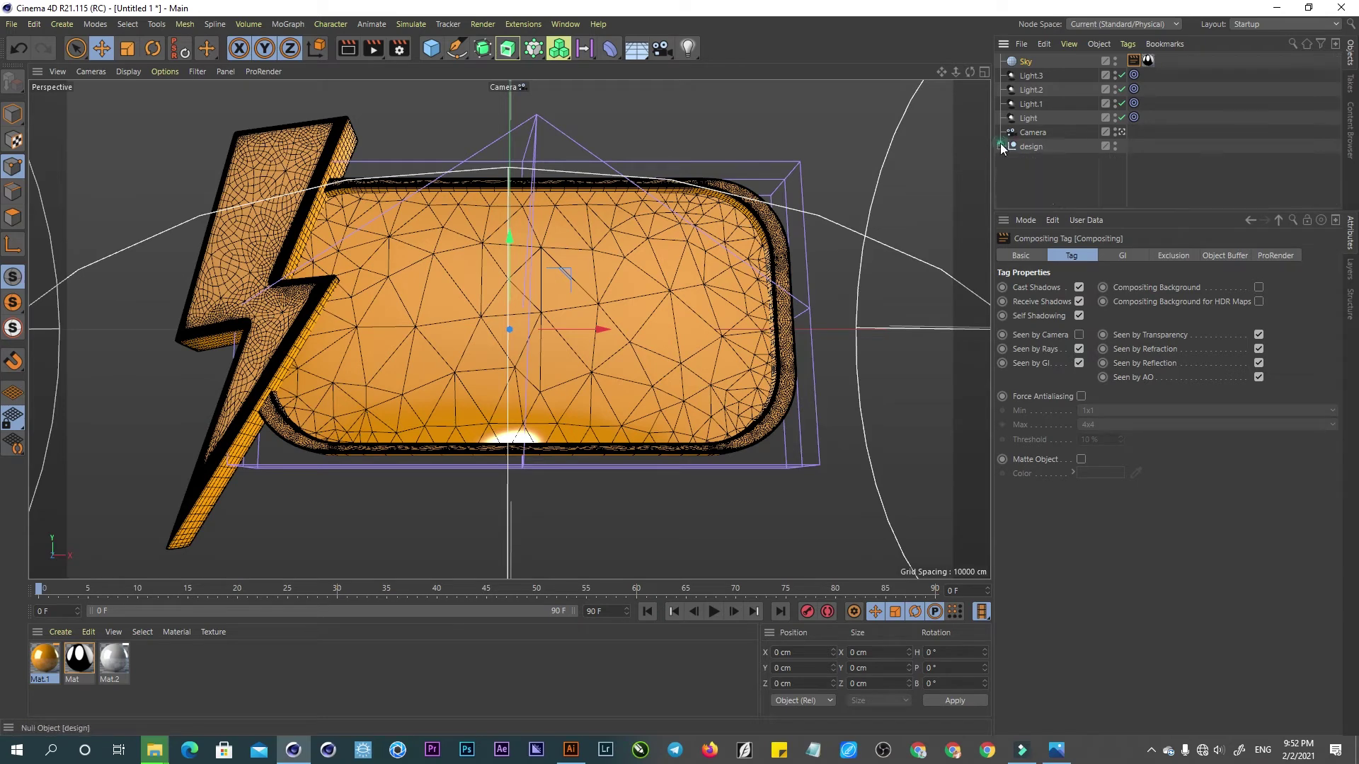
left_click(1059, 175)
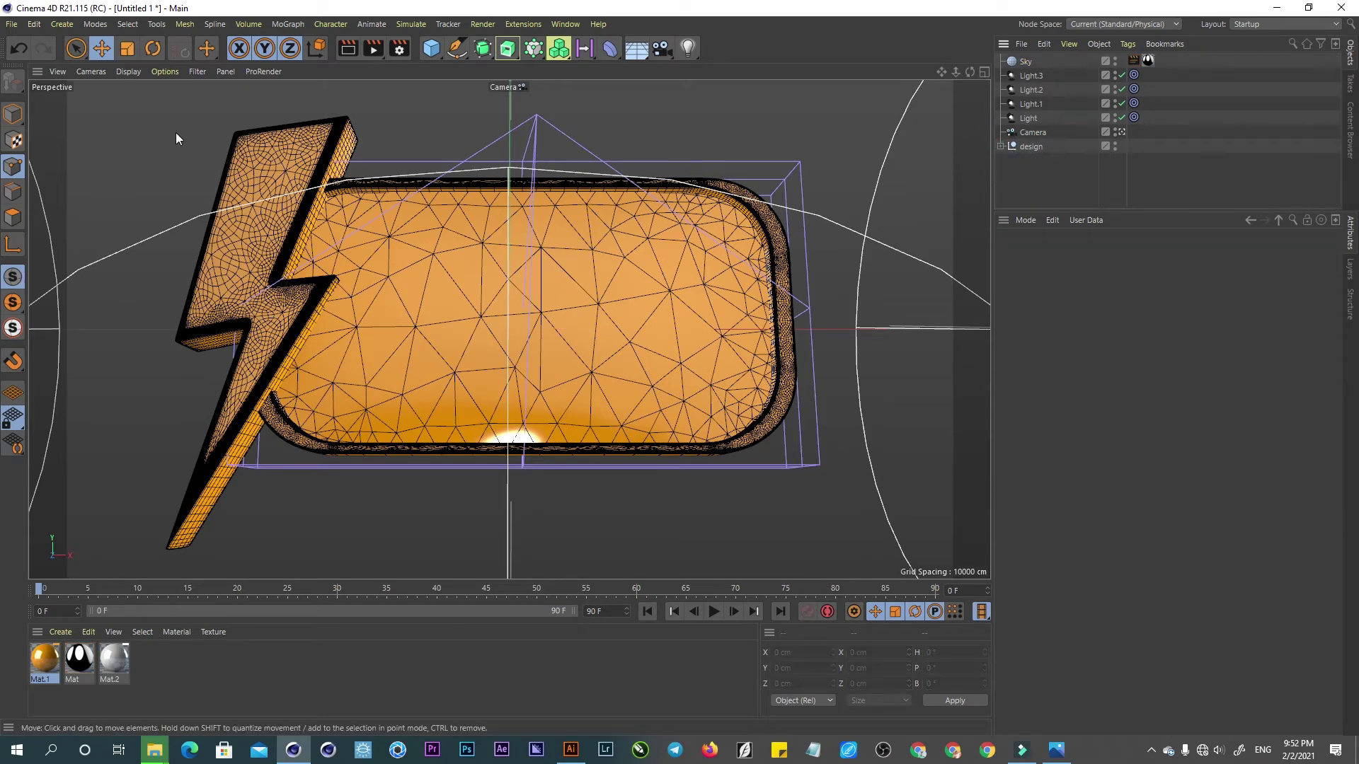
- Switch to Gouraud Shading, tilt the Sky's pitch to 129°, and preview with Interactive Render
left_click(128, 72)
left_click(132, 95)
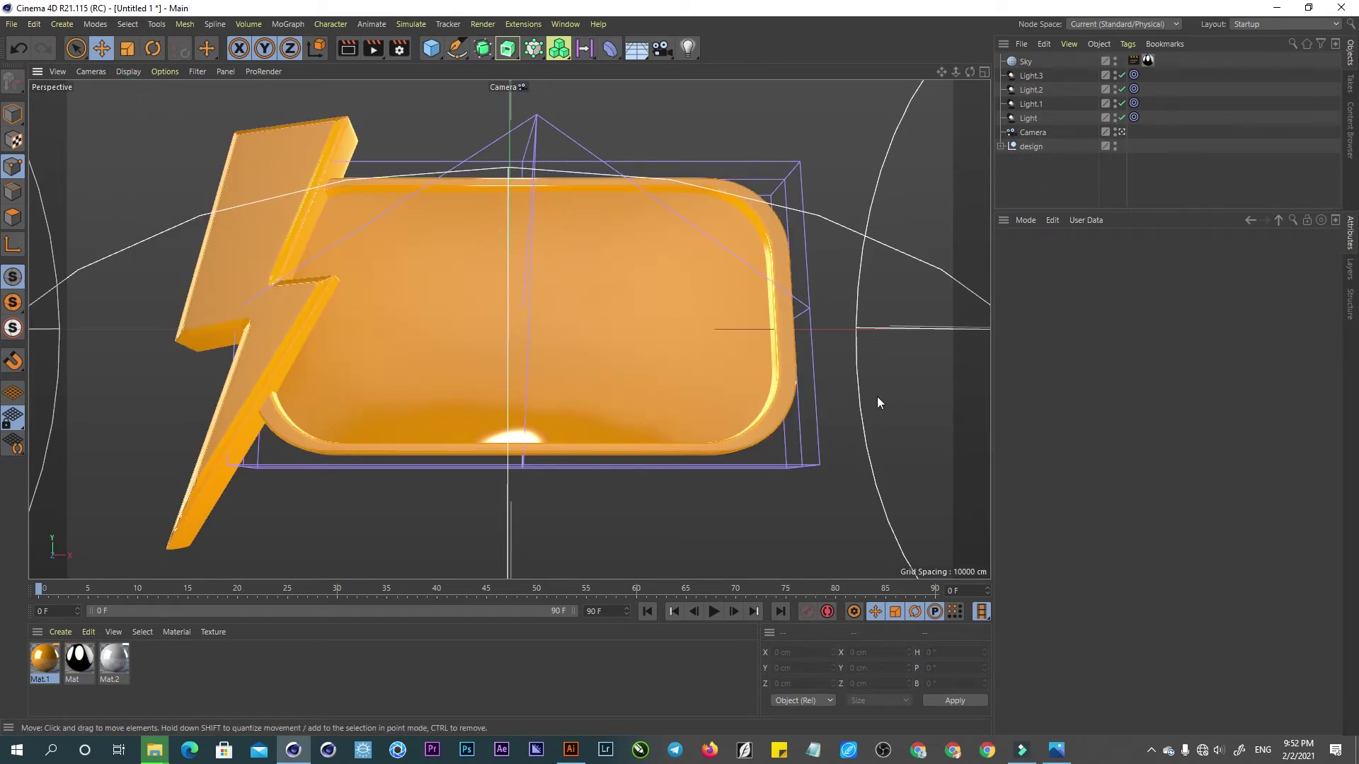
left_click(899, 365)
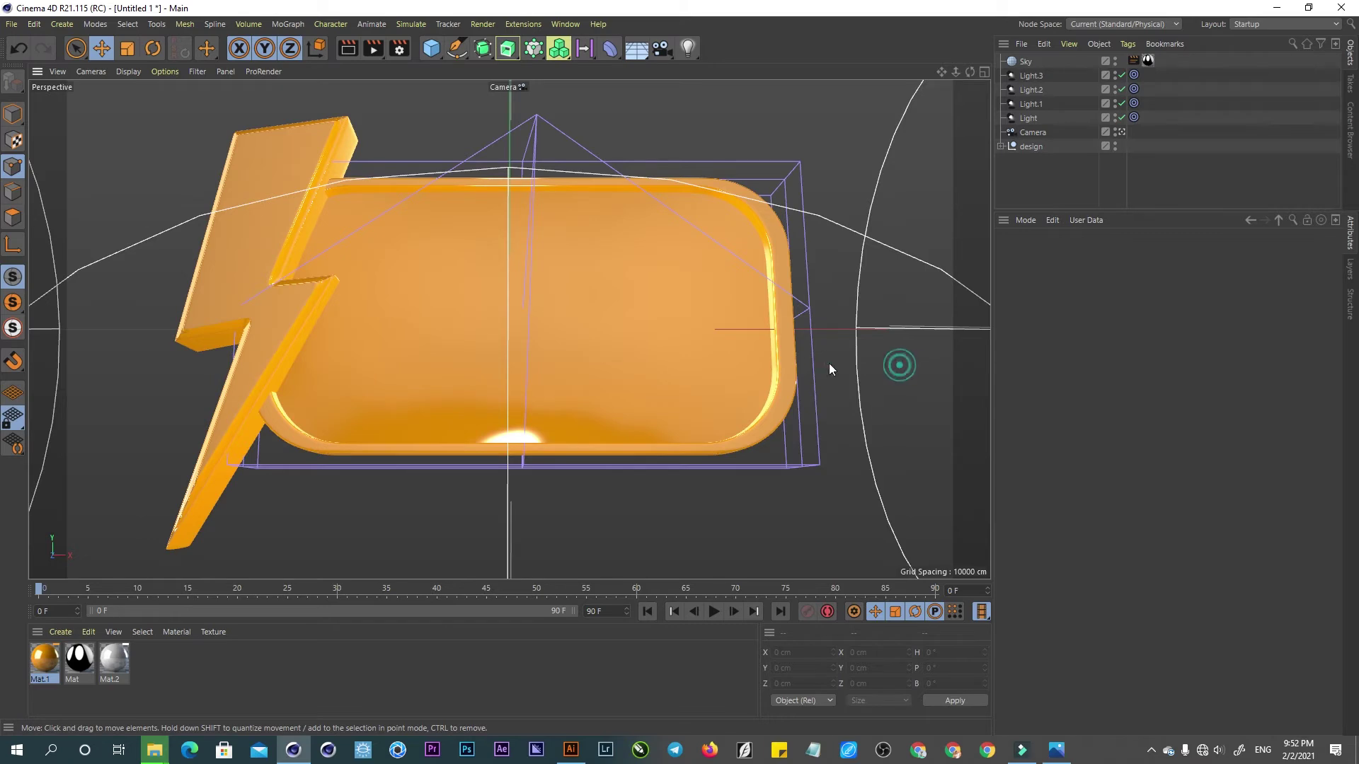
left_click(1024, 61)
left_click(1070, 256)
left_click_drag(1250, 303, 1247, 288)
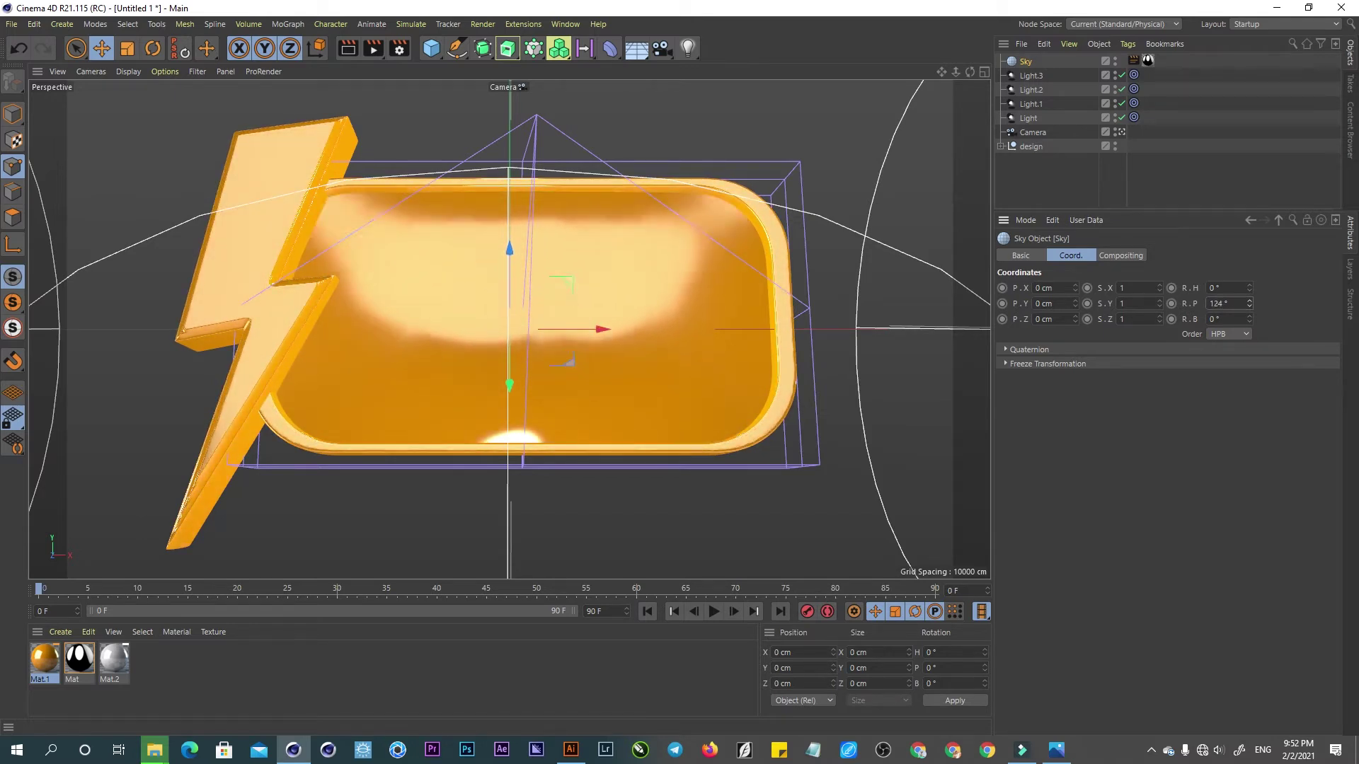
left_click(1140, 179)
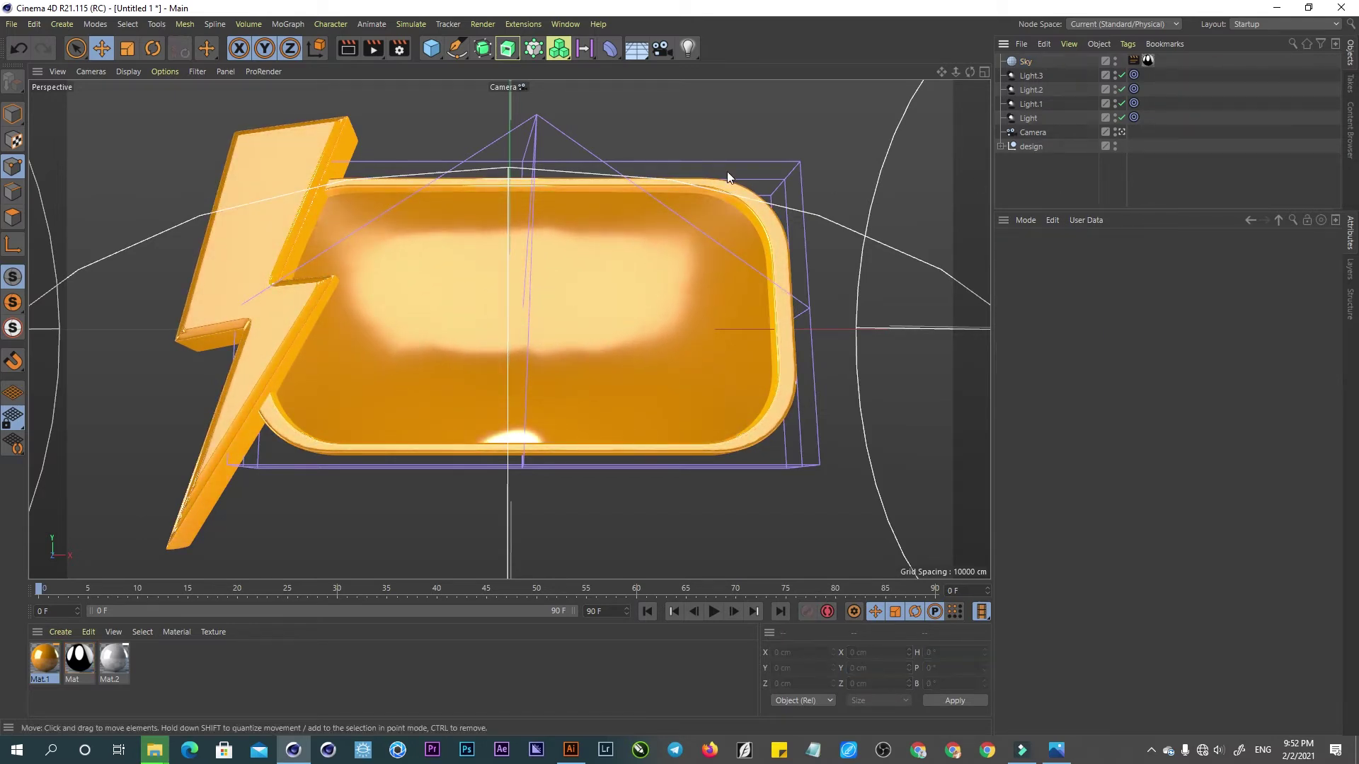
left_click(348, 48)
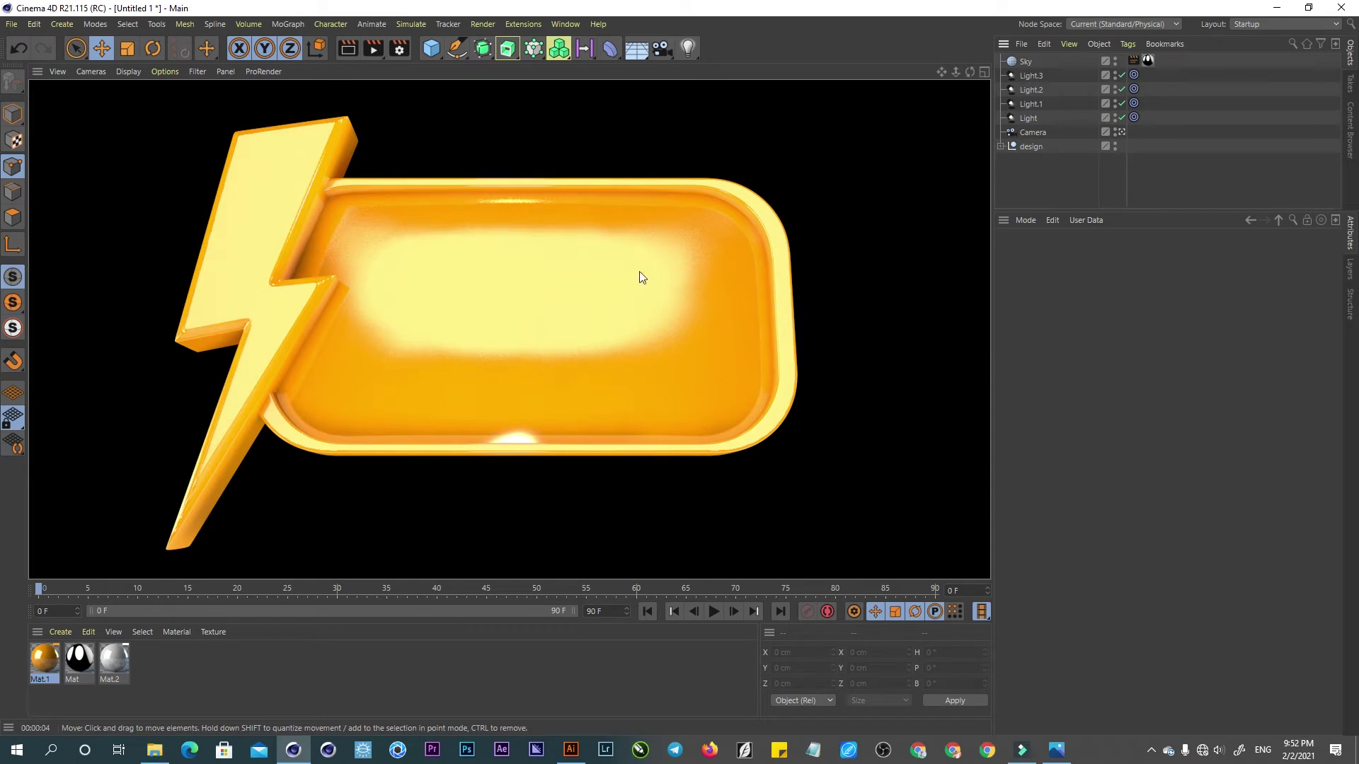
- Rotate the Sky's heading to 168° and stop viewing through the scene camera
left_click(1025, 62)
left_click_drag(1249, 288, 1249, 234)
left_click_drag(1249, 288, 1249, 269)
left_click(1118, 132)
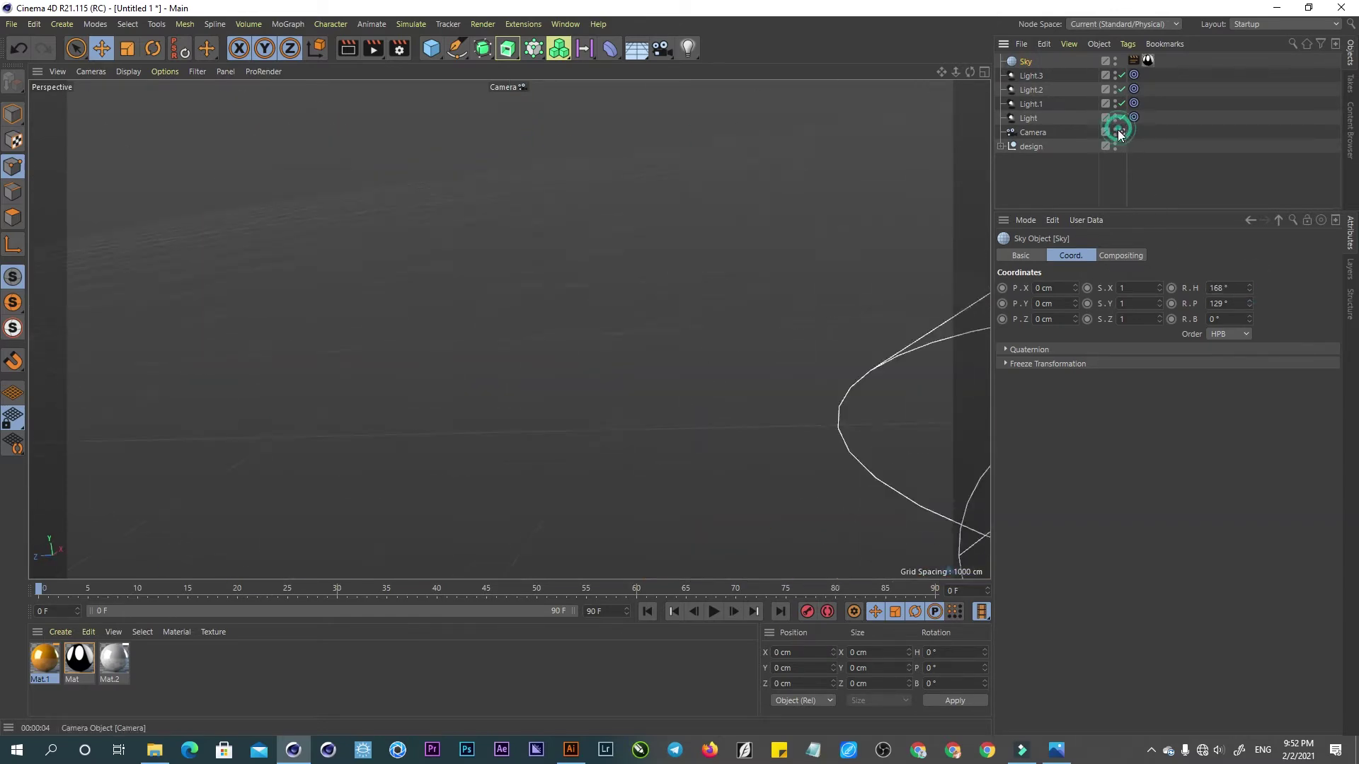
- Lower the front spot light to Y -624.516 cm at 59.196° pitch, then view through the camera
mouse_move(551, 353)
left_mouse_down("alt")
mouse_move(373, 333)
mouse_move(597, 500)
left_mouse_up("alt")
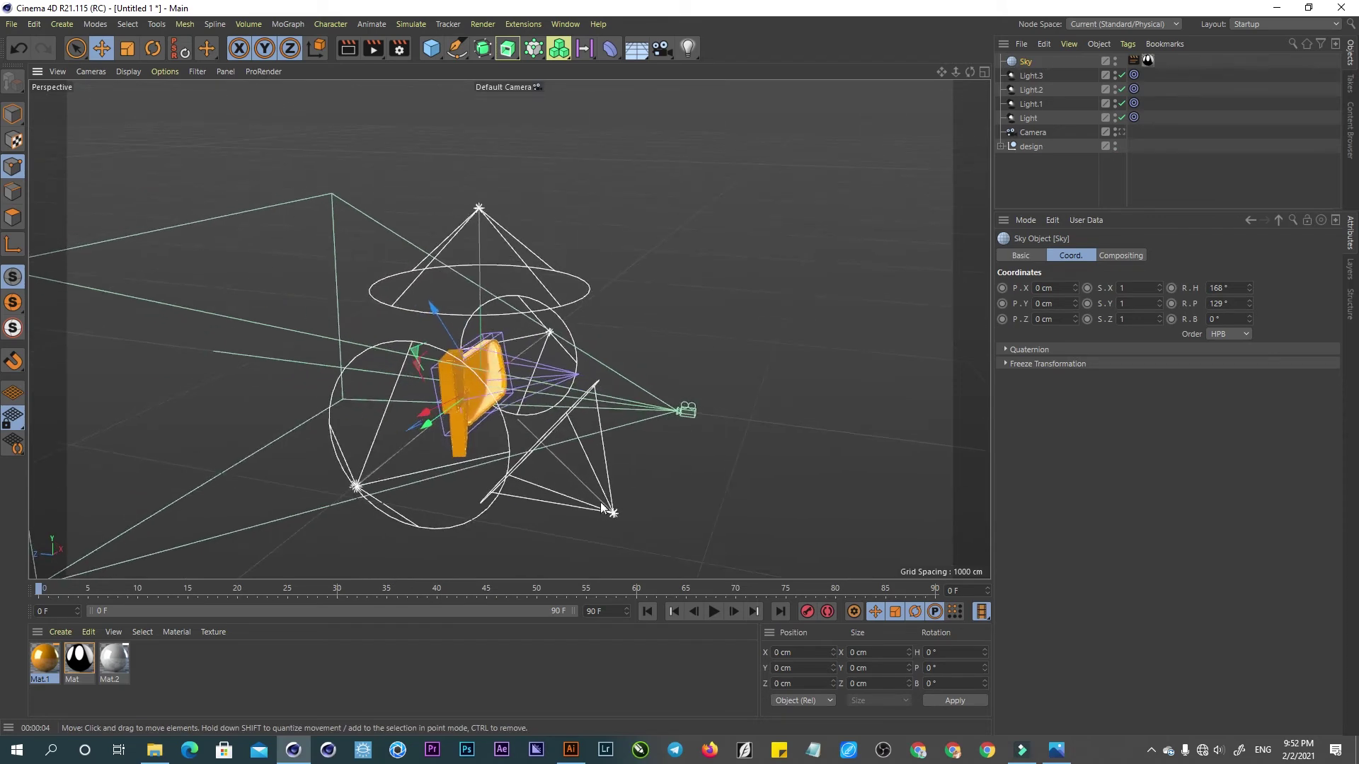
left_click(13, 114)
left_click(609, 499)
mouse_move(648, 468)
left_mouse_down("alt")
mouse_move(576, 452)
mouse_move(745, 544)
mouse_move(707, 524)
left_mouse_up("alt")
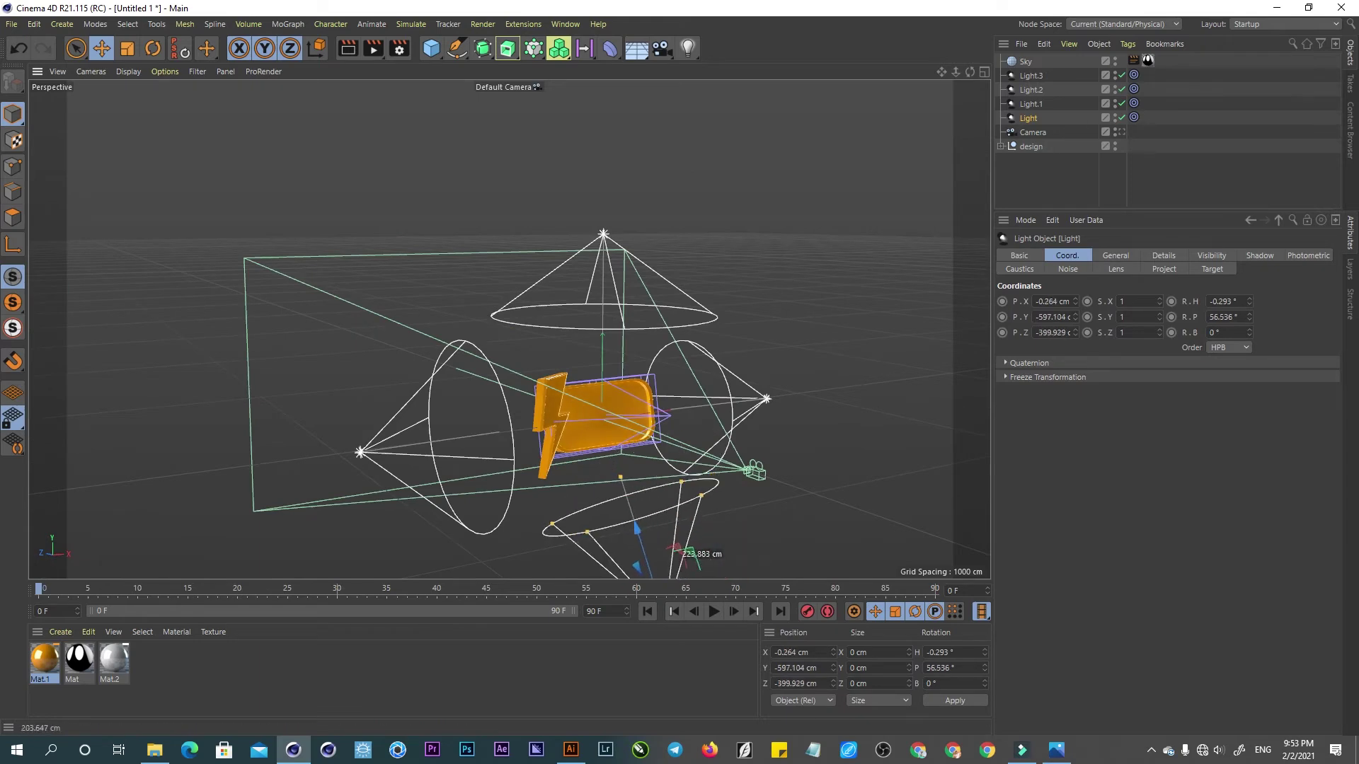
left_click(1121, 134)
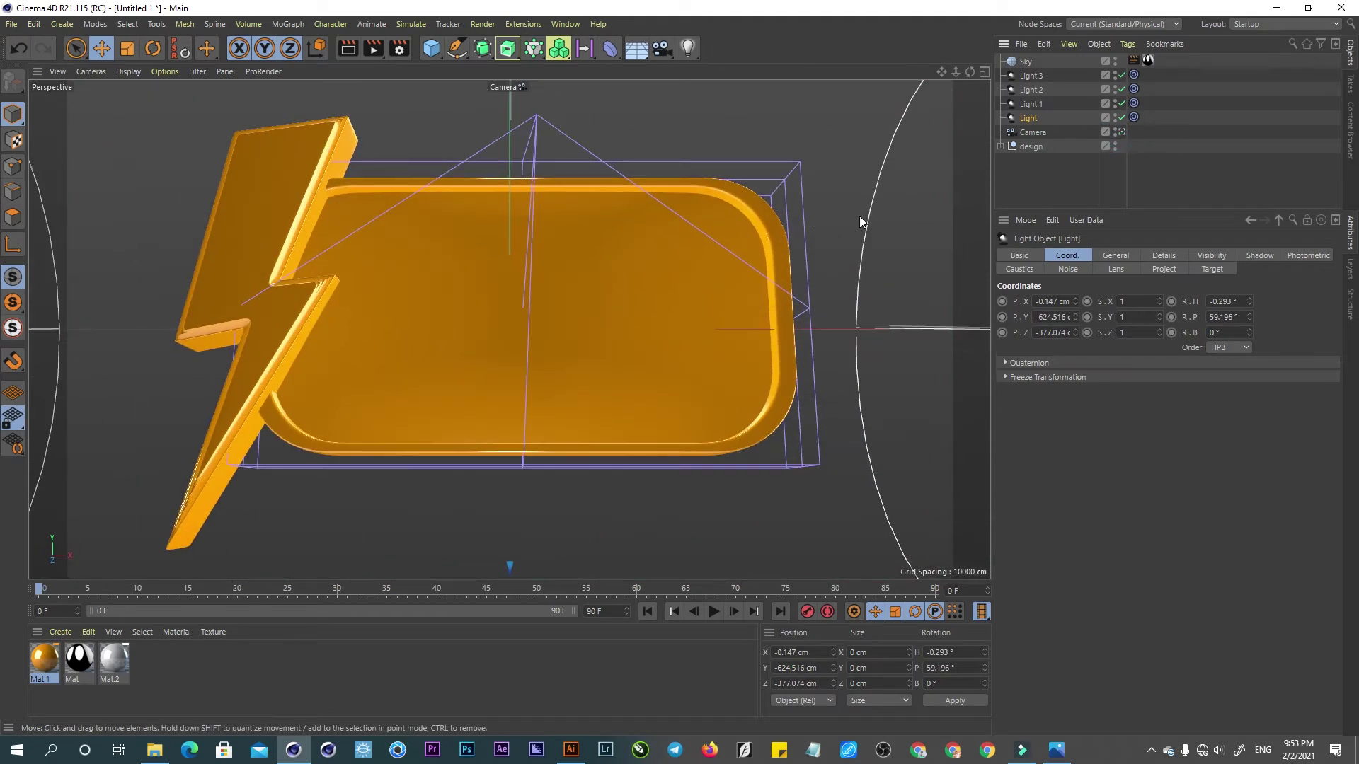
left_click(262, 204)
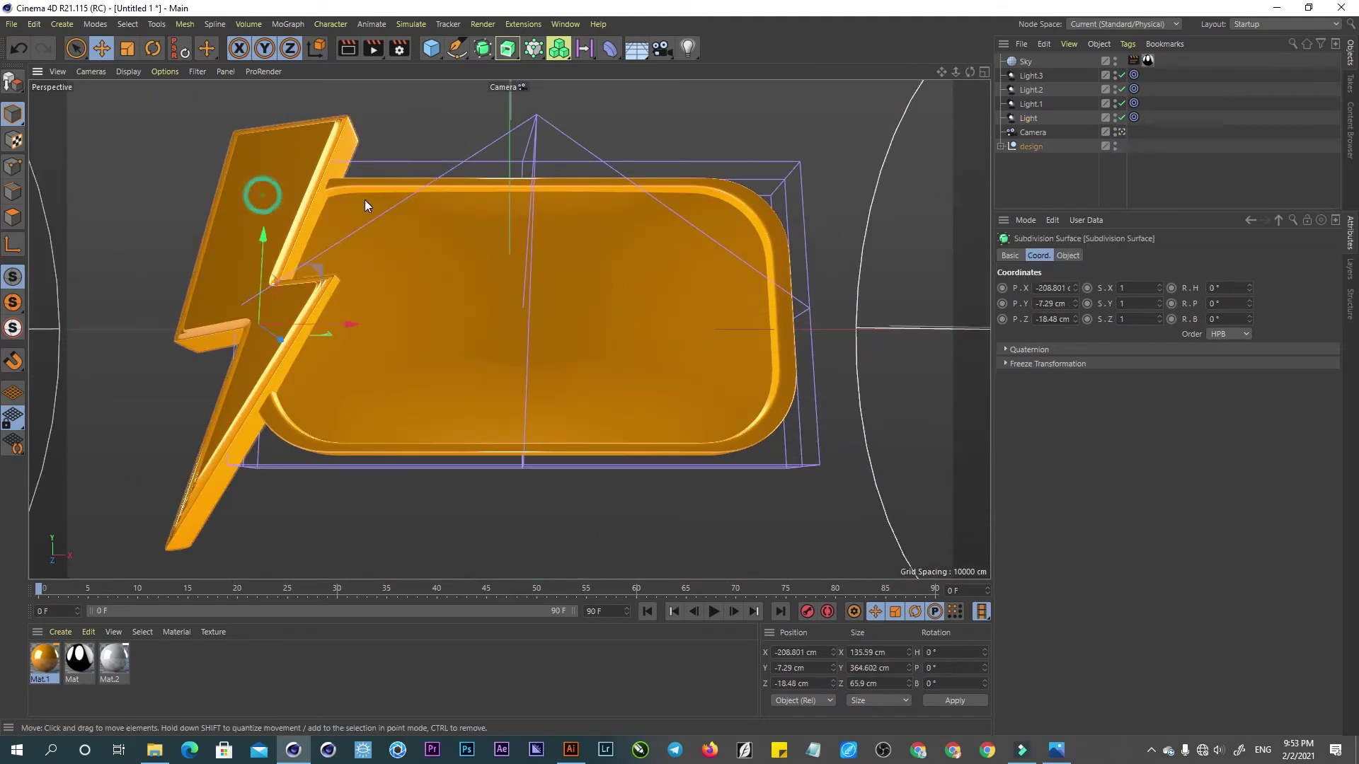
- Give the bolt Extrude a curved bevel preset sized 16.44 cm, preview the render, and add a Cube
left_click(1000, 147)
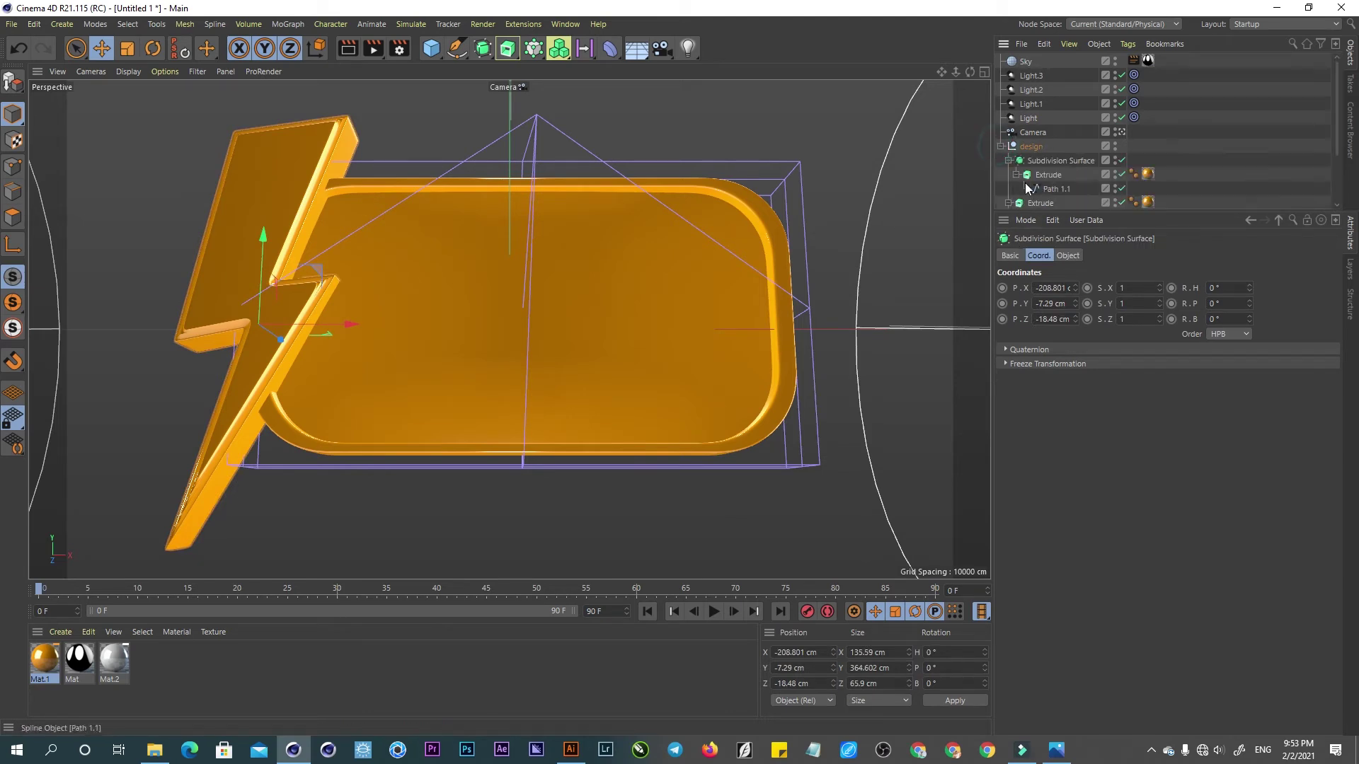
scroll(1039, 167, "down", 5)
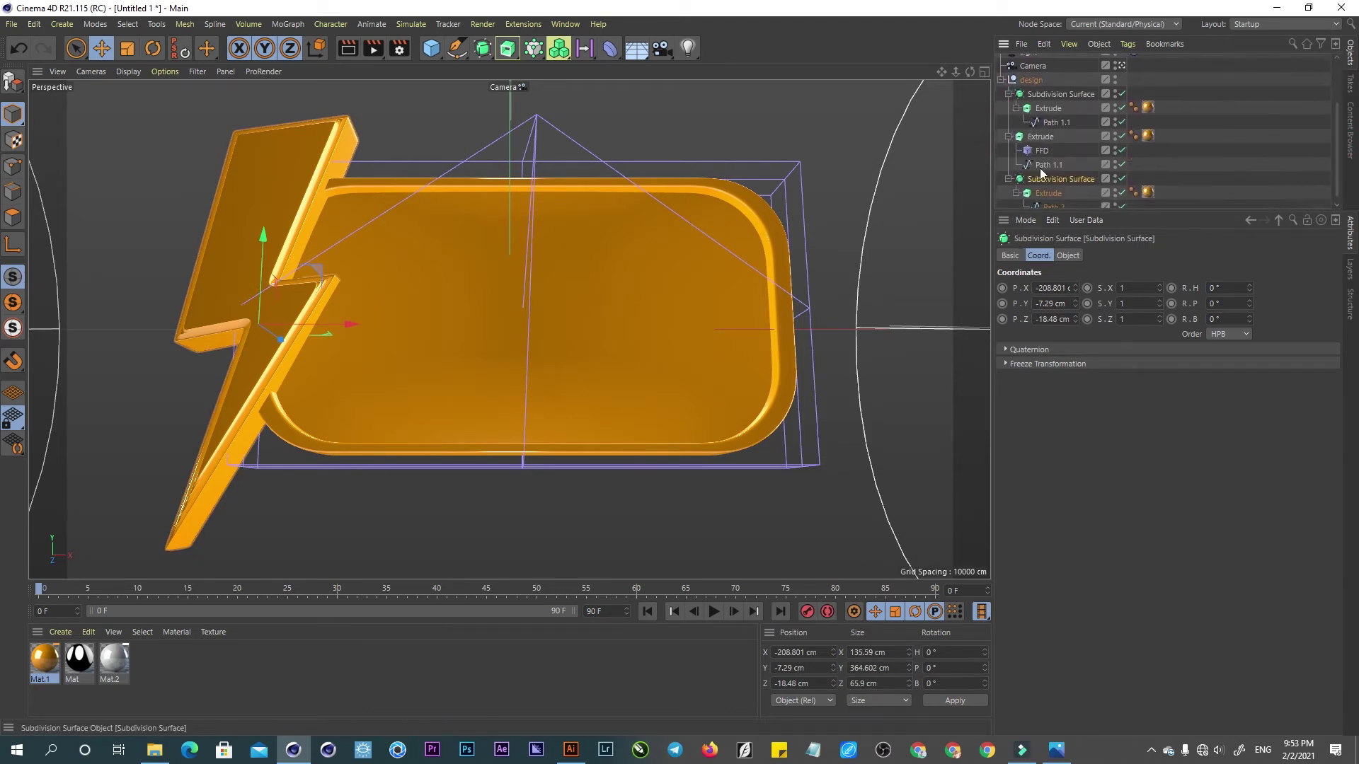
left_click(1040, 194)
left_click_drag(1135, 470, 1127, 470)
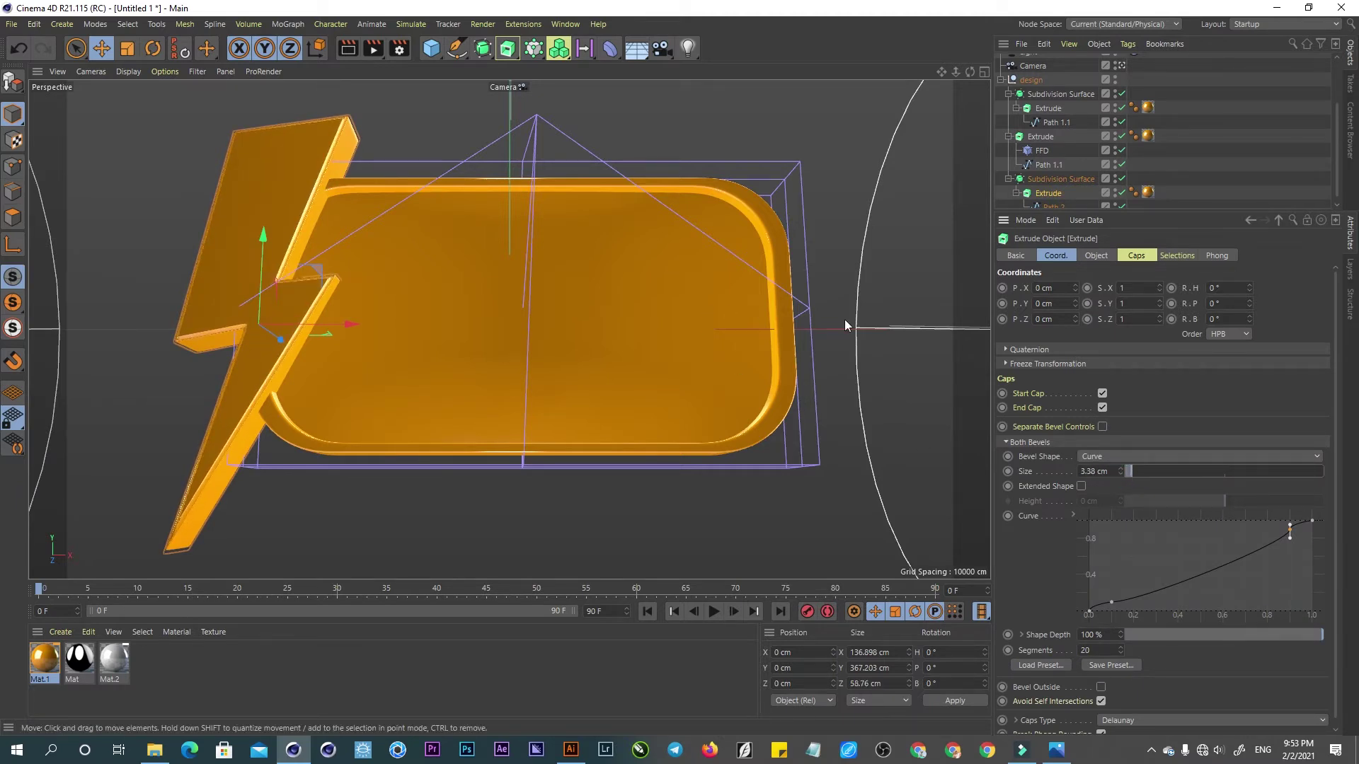
left_click(1135, 257)
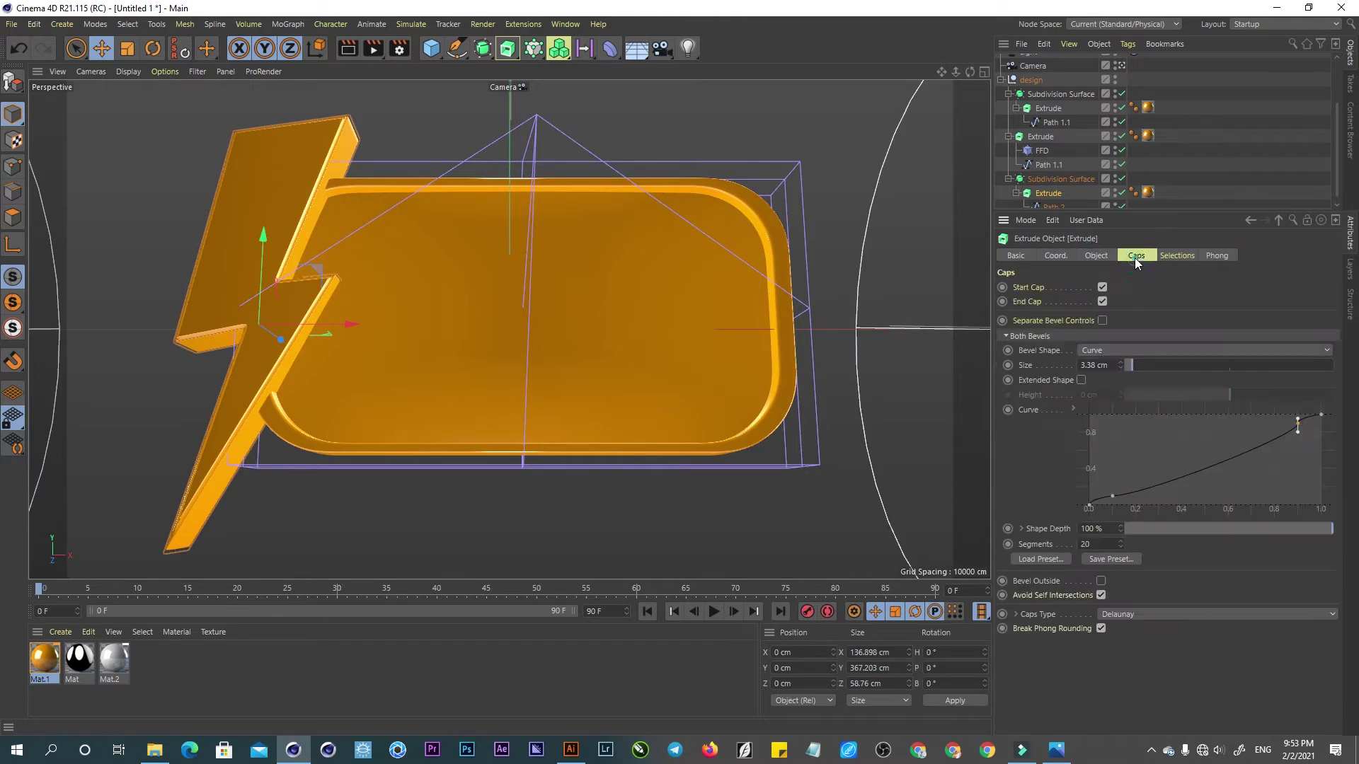
left_click(1036, 559)
left_click(926, 386)
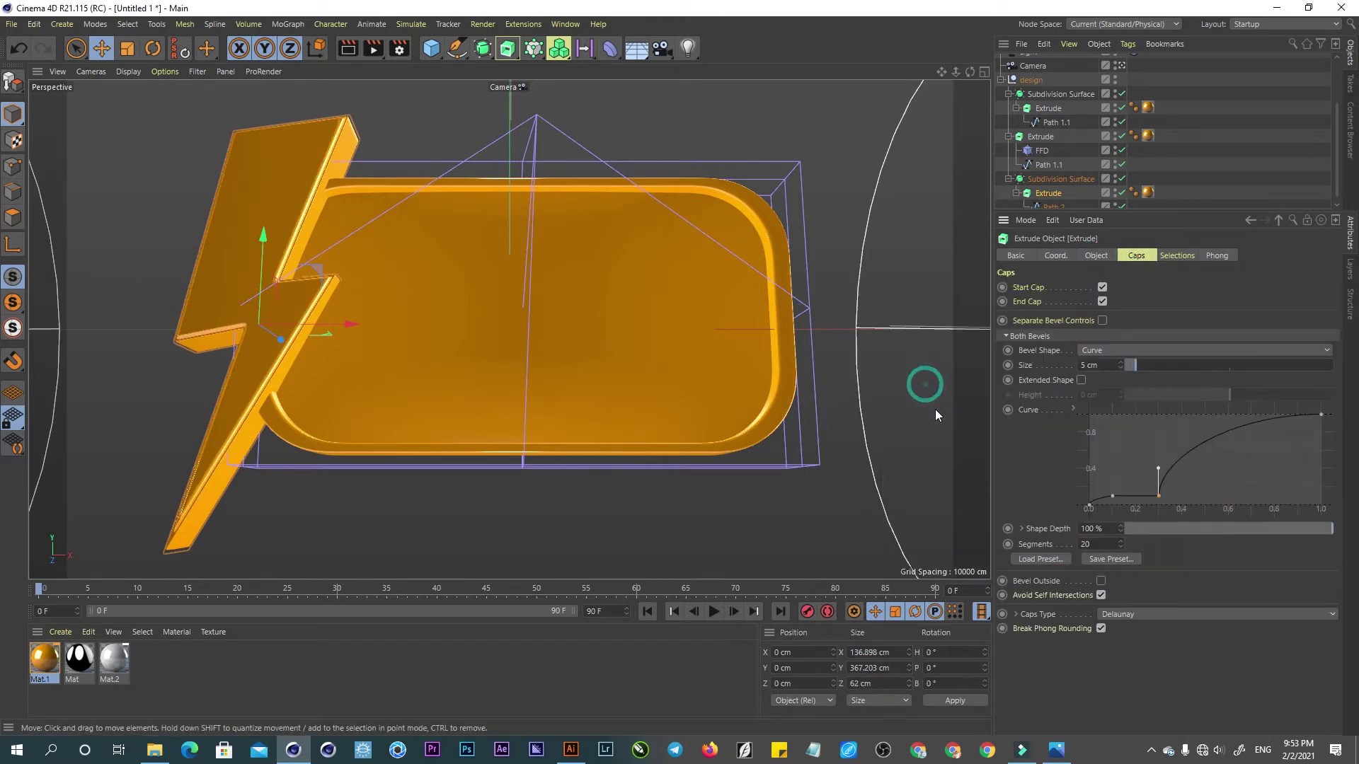
left_click_drag(1132, 365, 1157, 368)
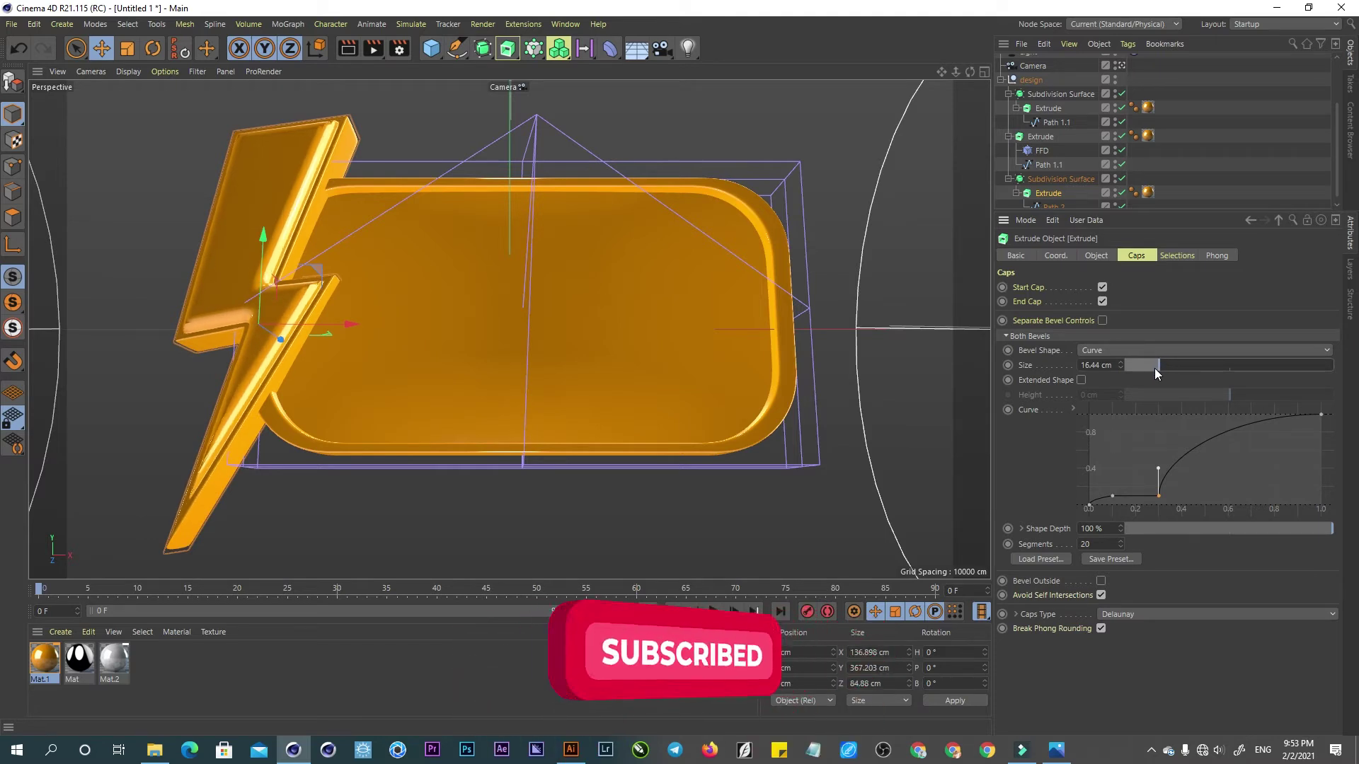
left_click(348, 48)
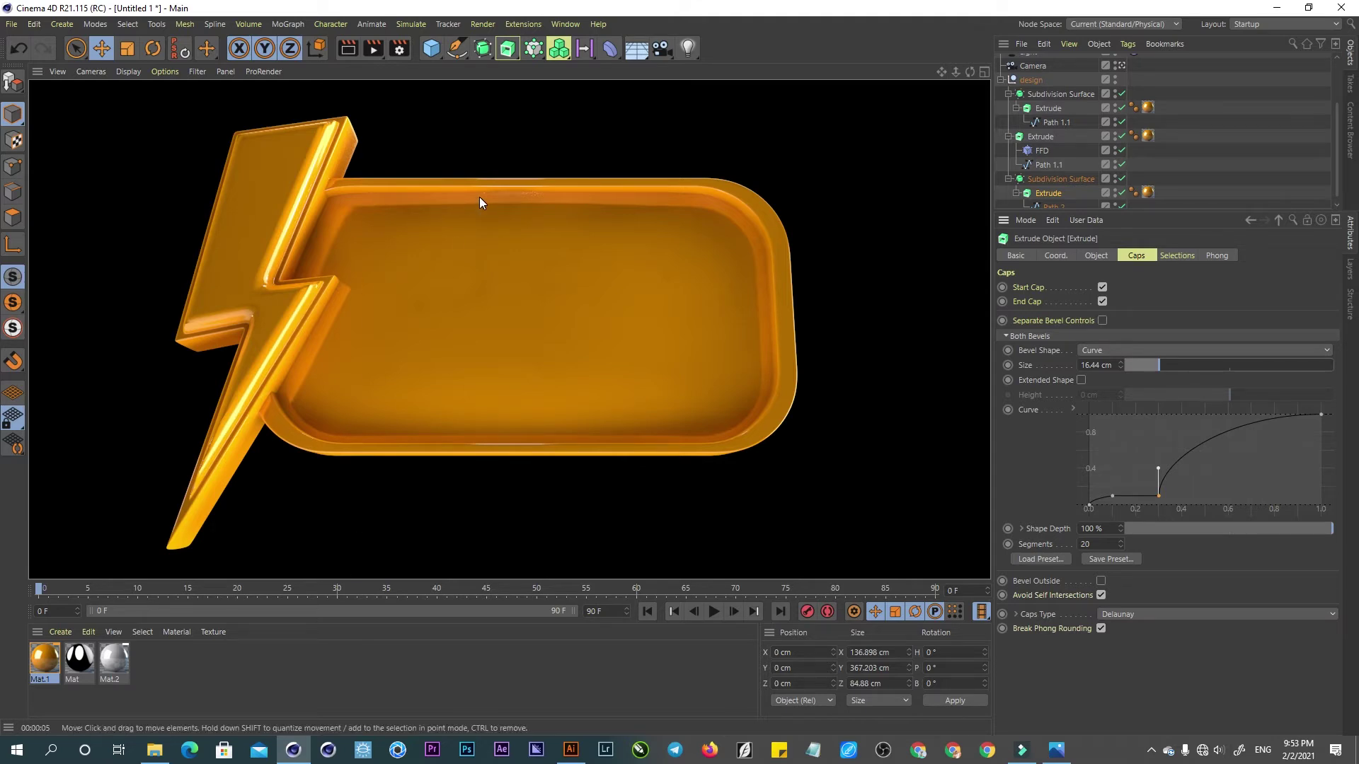
left_click_drag(433, 56, 503, 63)
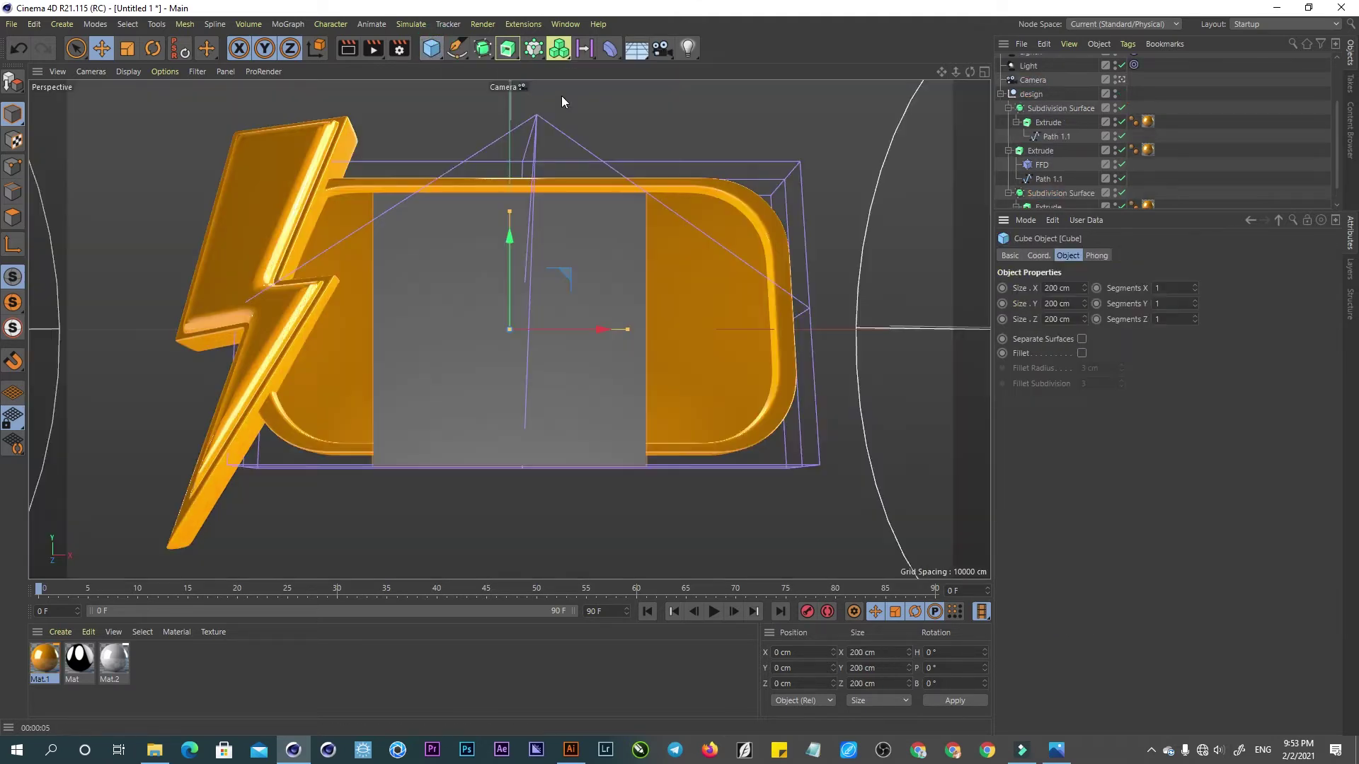
- Flatten the cube into a thin 200 × 50.575 × 8.744 cm bar below the banner
left_click_drag(510, 212, 511, 295)
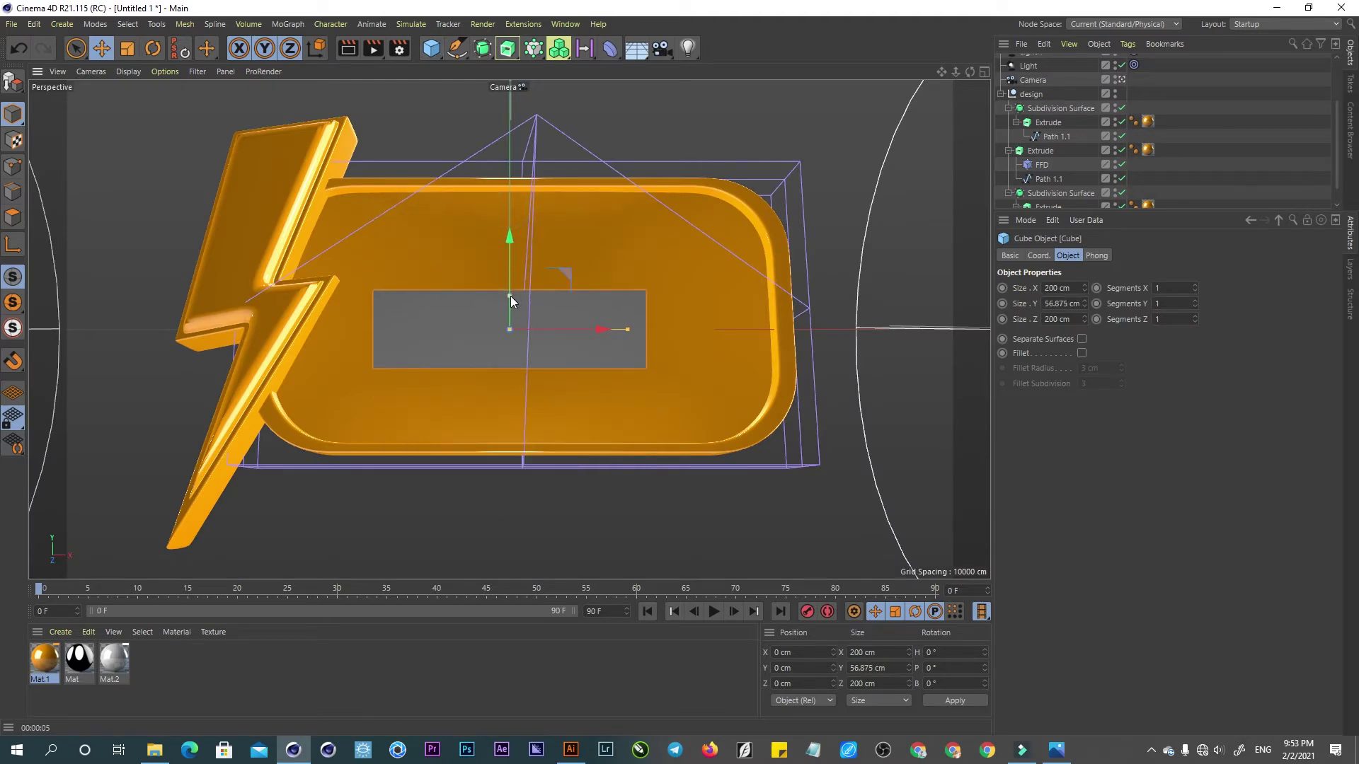
left_click(1120, 80)
left_click_drag(580, 395, 585, 388, "alt")
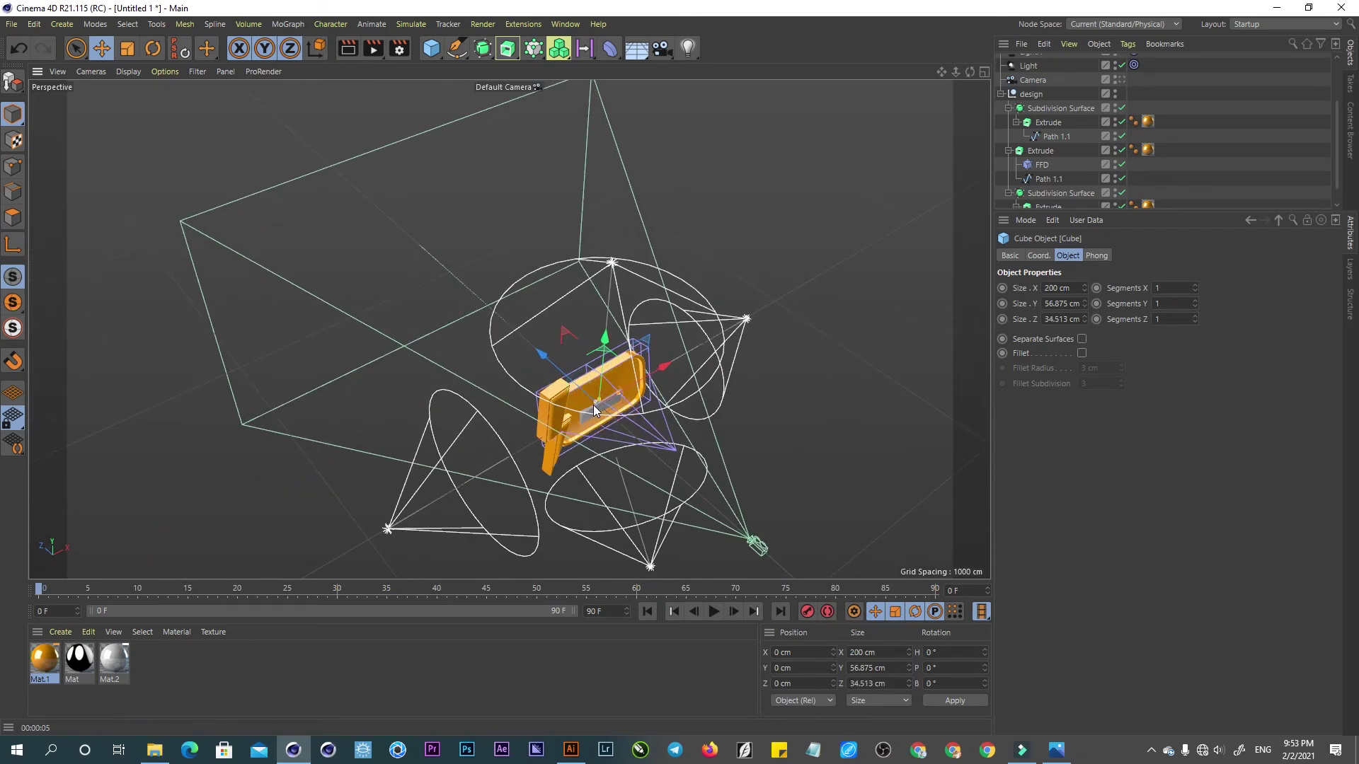
mouse_move(593, 405)
left_mouse_down()
mouse_move(625, 426)
mouse_move(672, 358)
left_mouse_up()
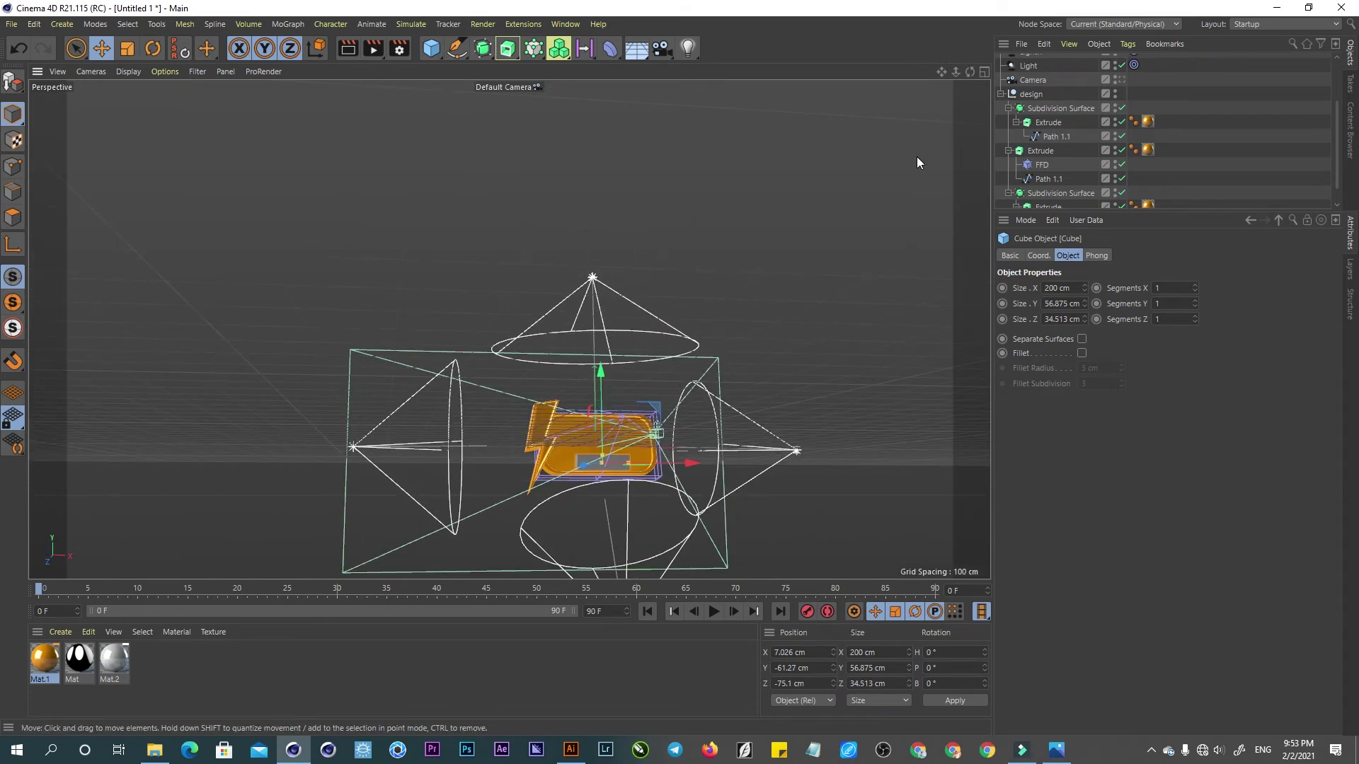
mouse_move(941, 72)
left_mouse_down()
mouse_move(965, 57)
mouse_move(720, 349)
mouse_move(614, 393)
mouse_move(742, 360)
left_mouse_up()
mouse_move(626, 358)
left_mouse_down("alt")
mouse_move(634, 401)
mouse_move(541, 392)
mouse_move(686, 282)
mouse_move(522, 369)
mouse_move(524, 412)
left_mouse_up("alt")
left_click(1122, 80)
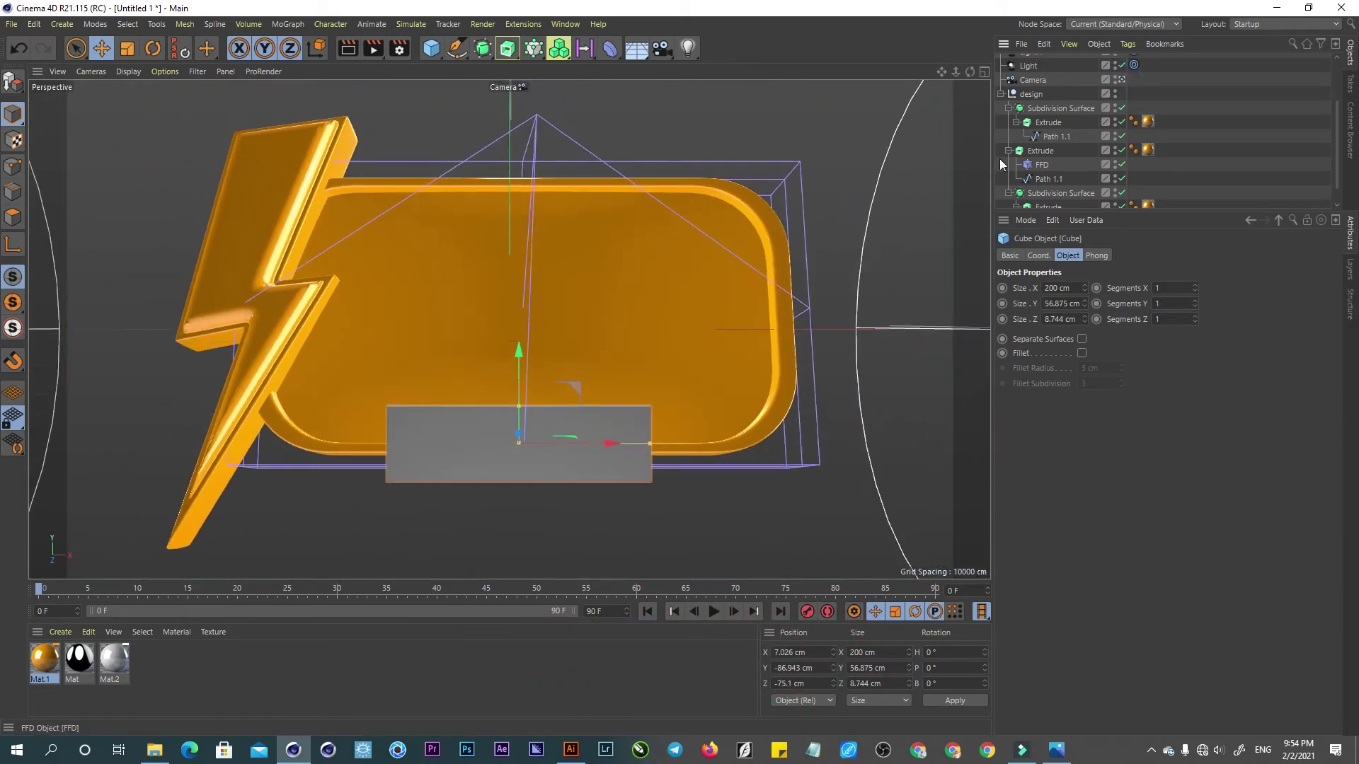
left_click_drag(522, 352, 522, 355)
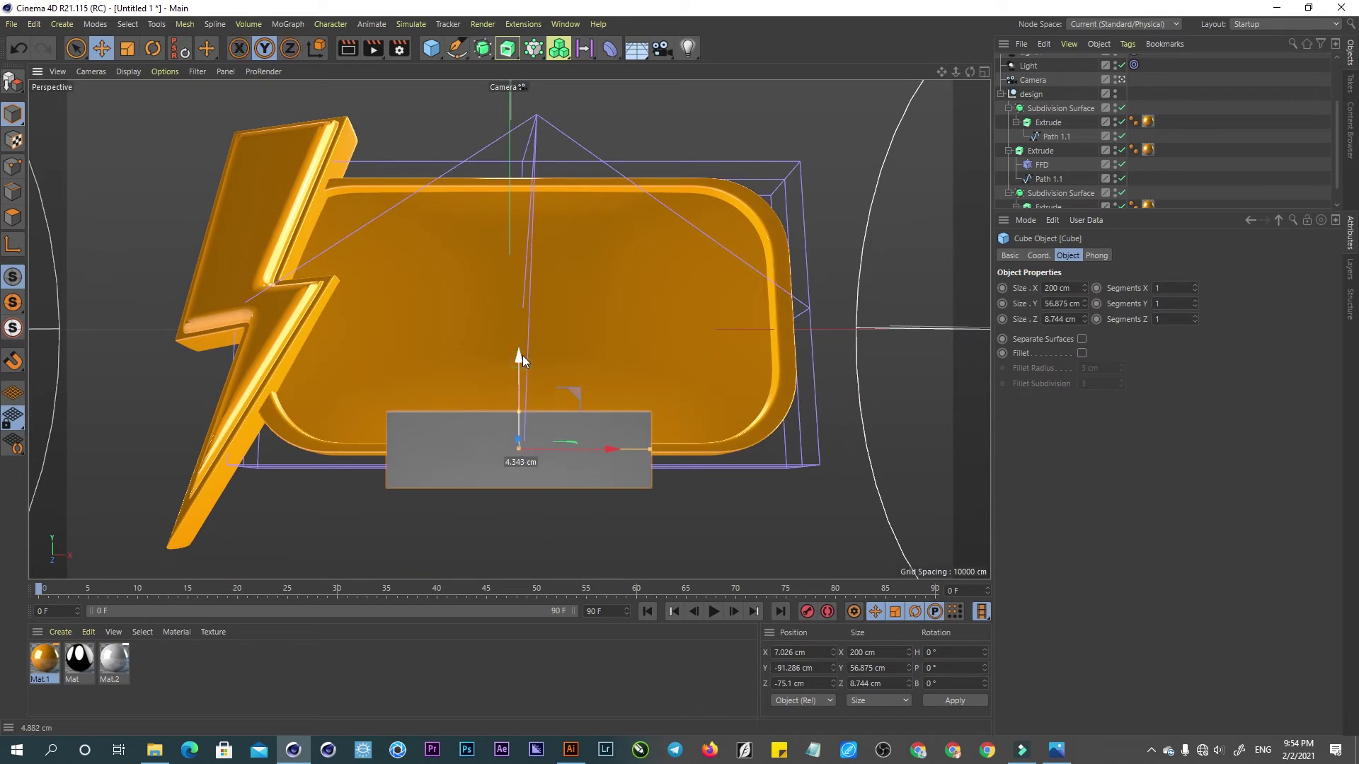
left_click_drag(516, 412, 517, 414)
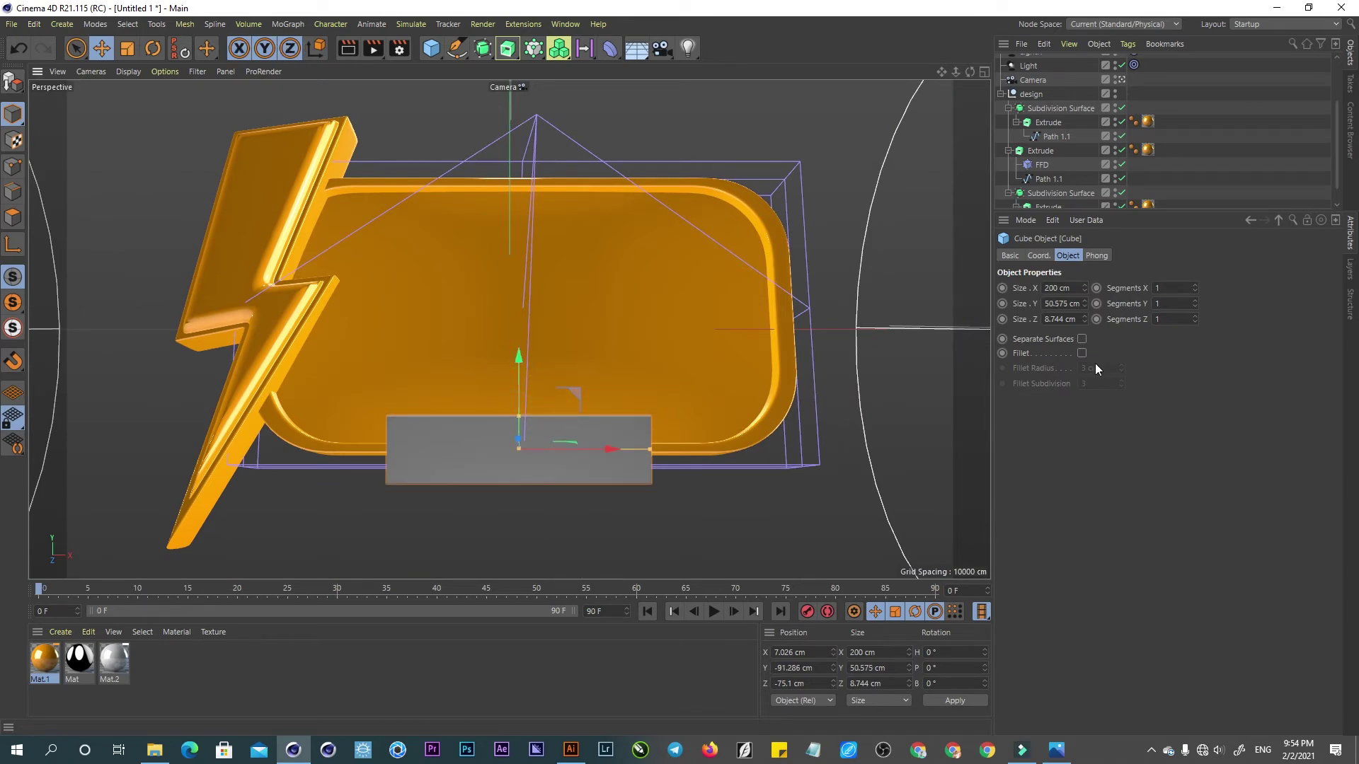
- Round the bar with 4.372 cm fillets and 9 subdivisions, nudge it lower, and duplicate Mat.1
left_click_drag(1121, 383, 1125, 375)
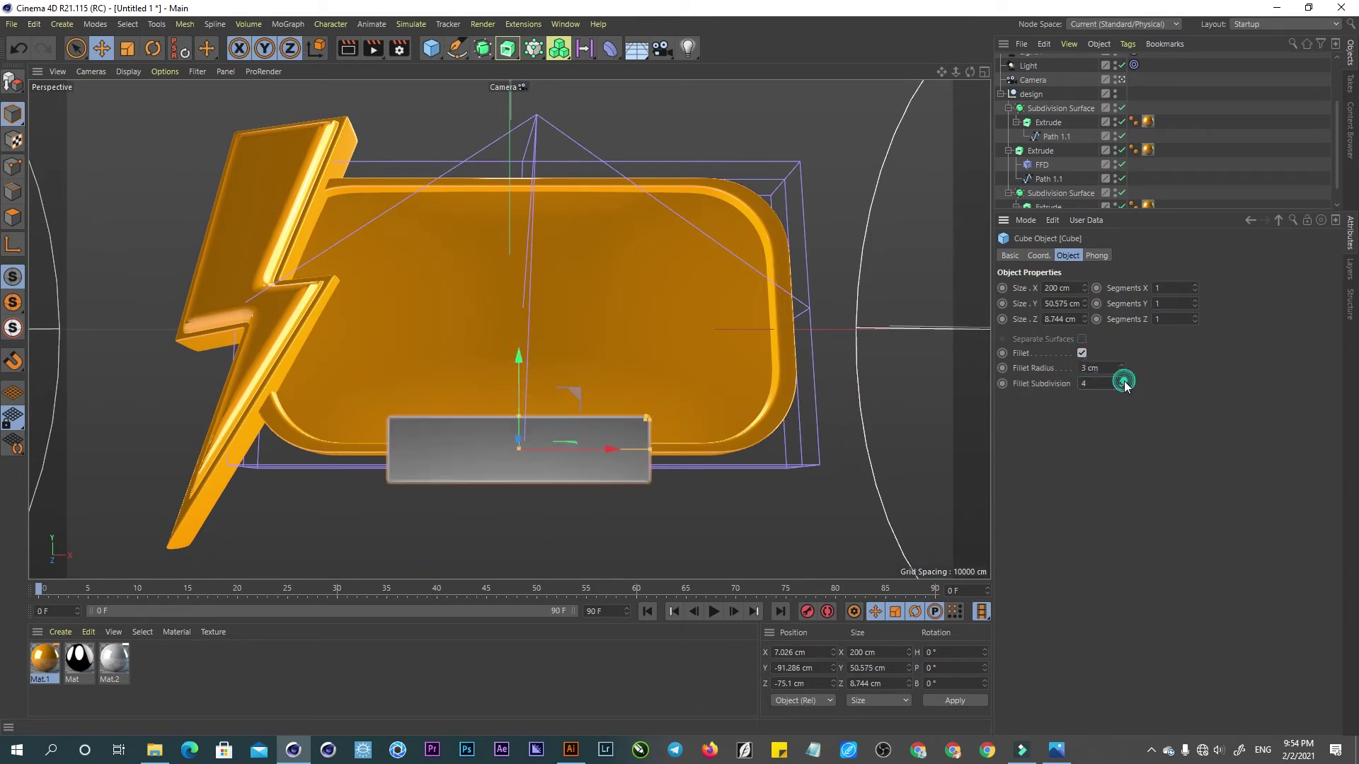
left_click_drag(1123, 366, 1125, 357)
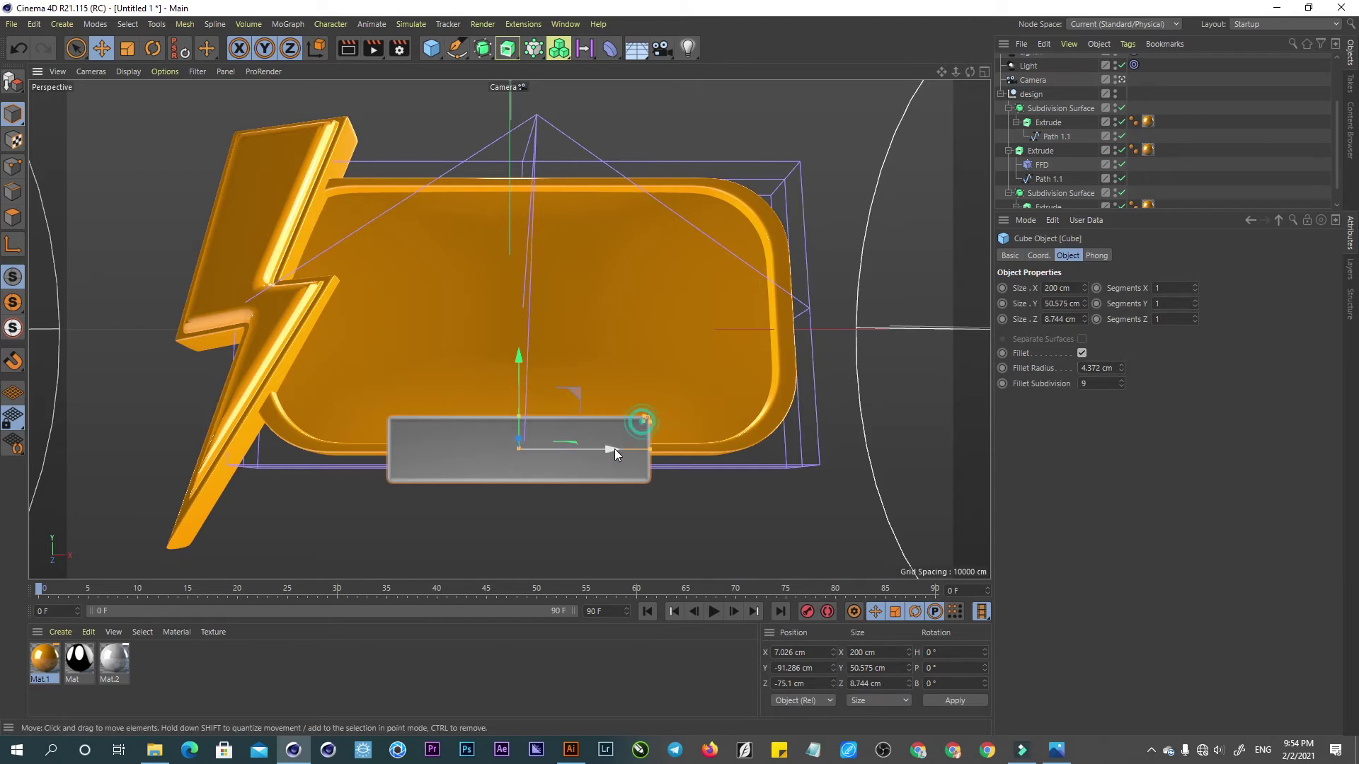
left_click_drag(517, 363, 516, 368)
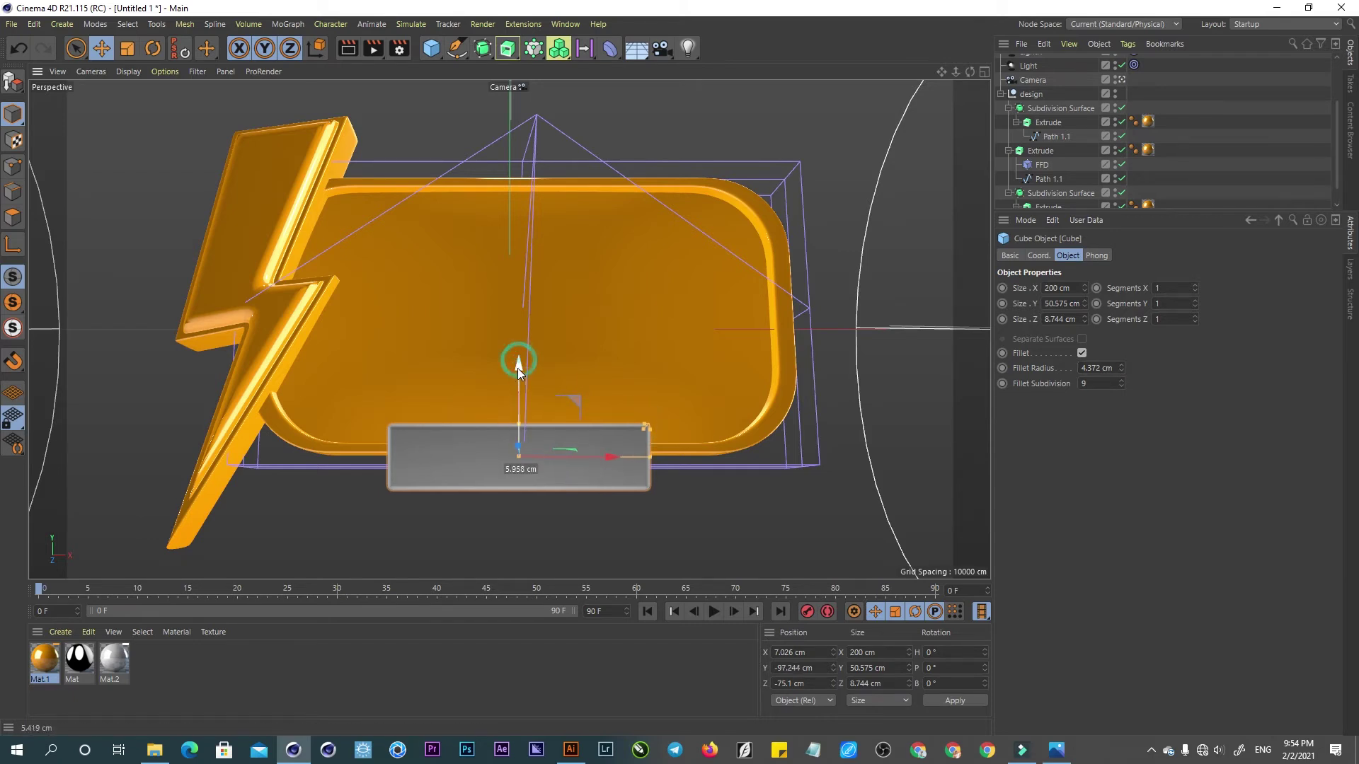
left_click_drag(50, 662, 70, 661, "ctrl")
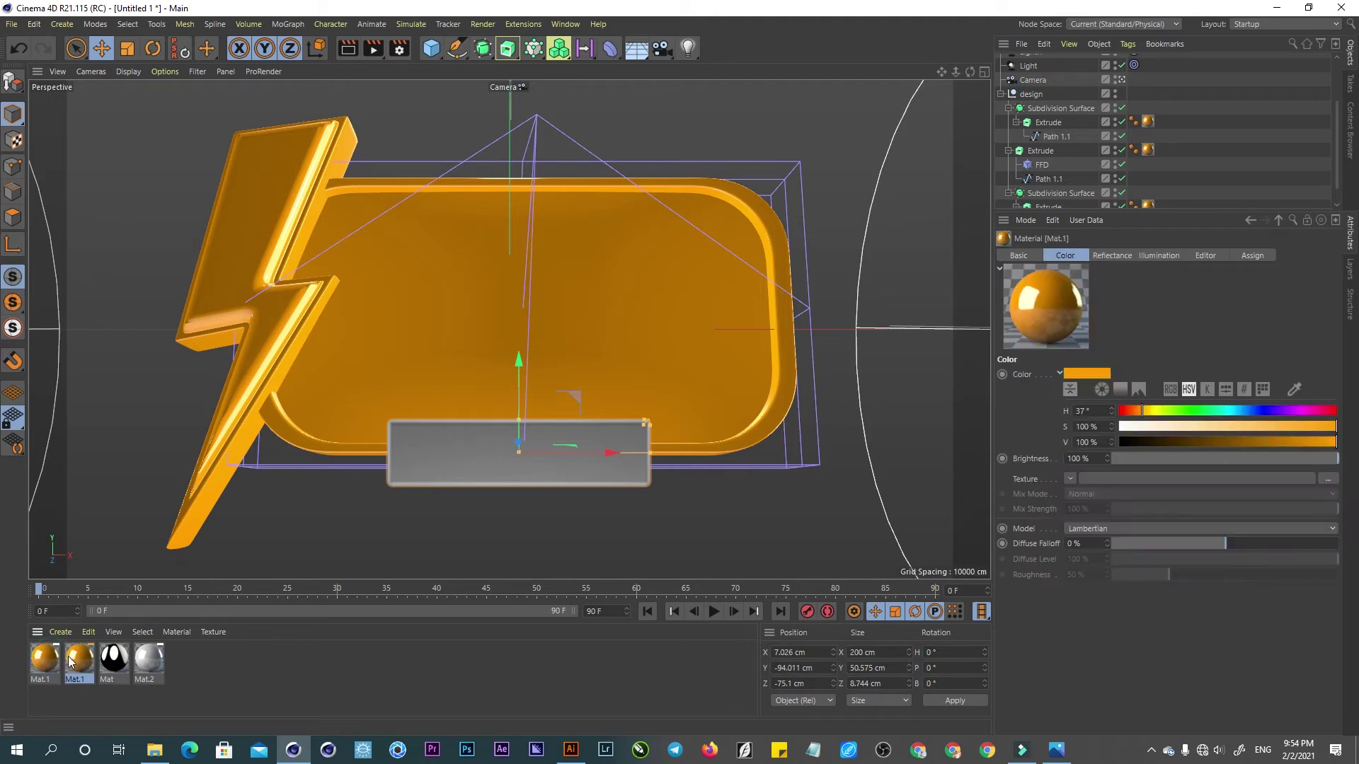
- Make the copied material dark with a near-white reflection colour and apply it to the bar
left_click_drag(1141, 443, 1125, 436)
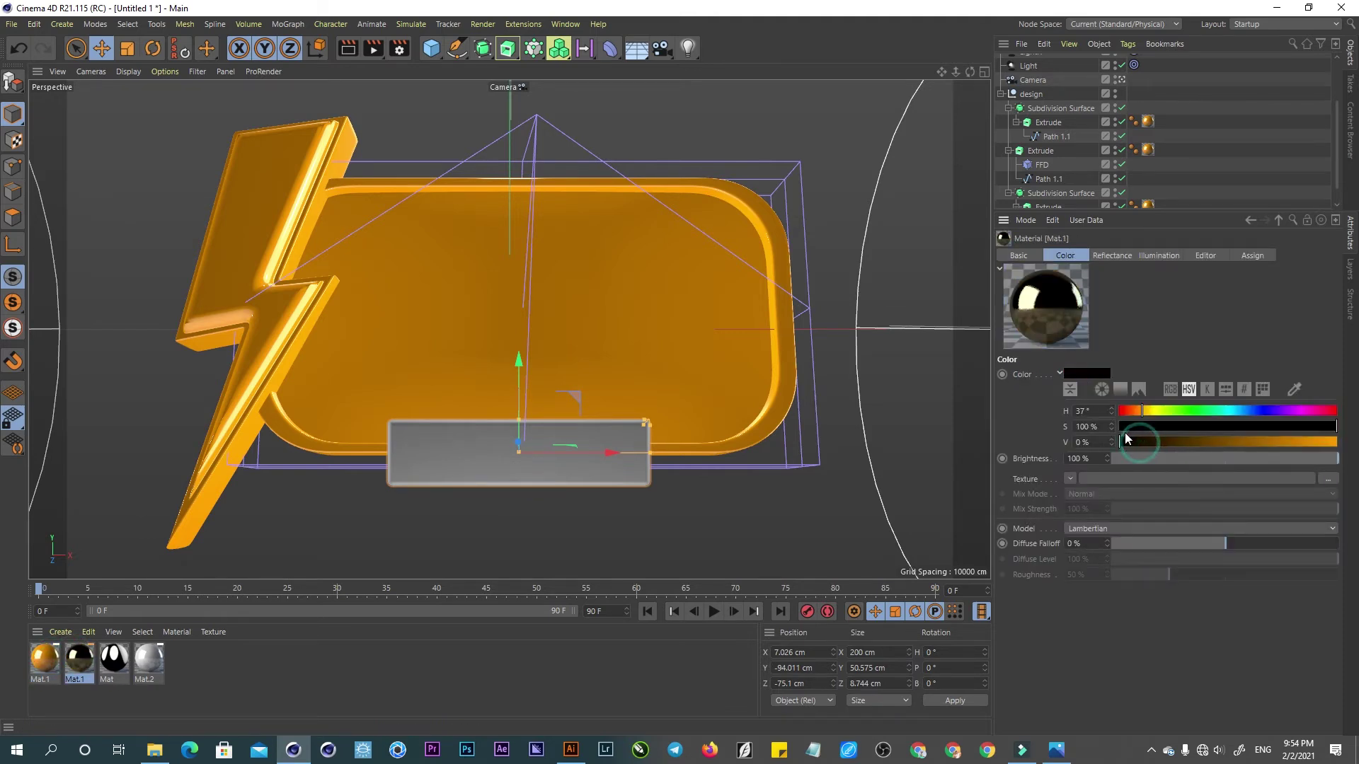
left_click(1112, 256)
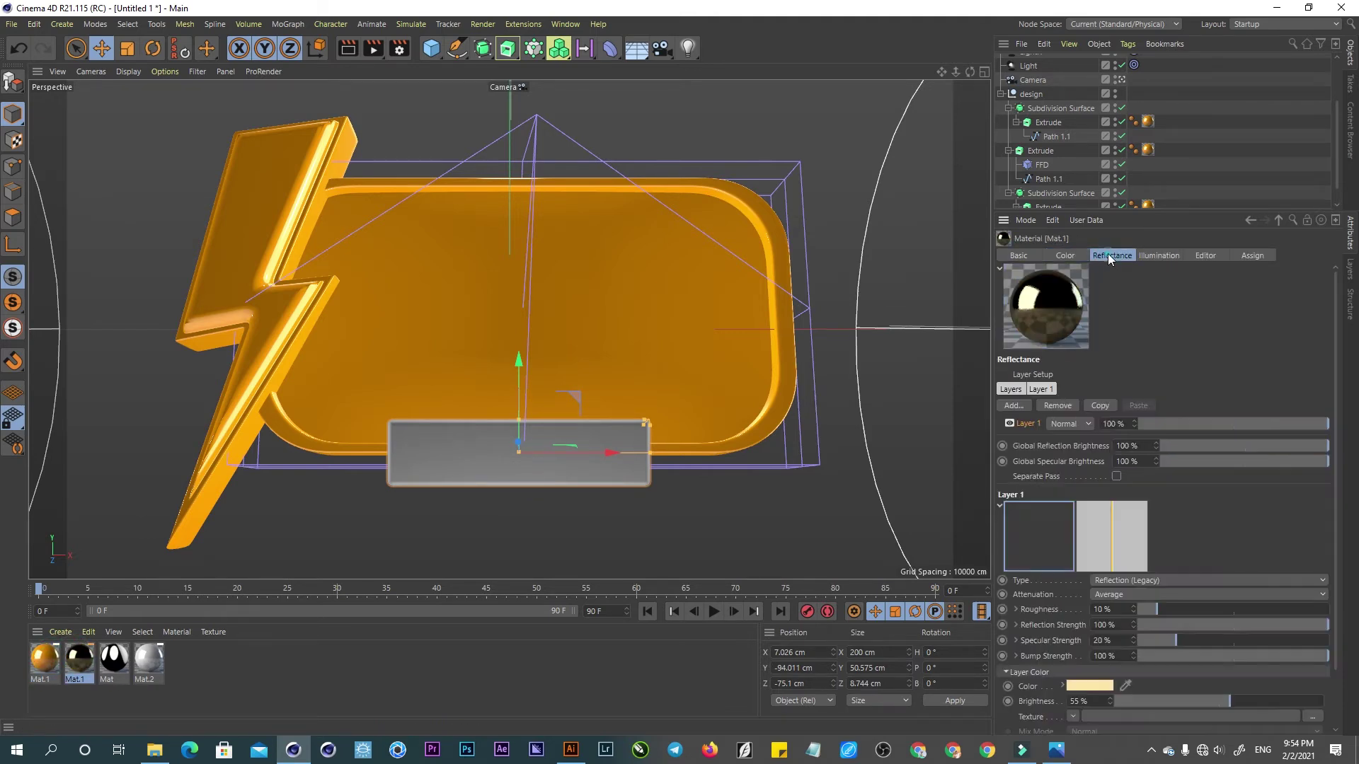
left_click(1089, 688)
left_click(1087, 681)
left_click_drag(1055, 681, 1029, 682)
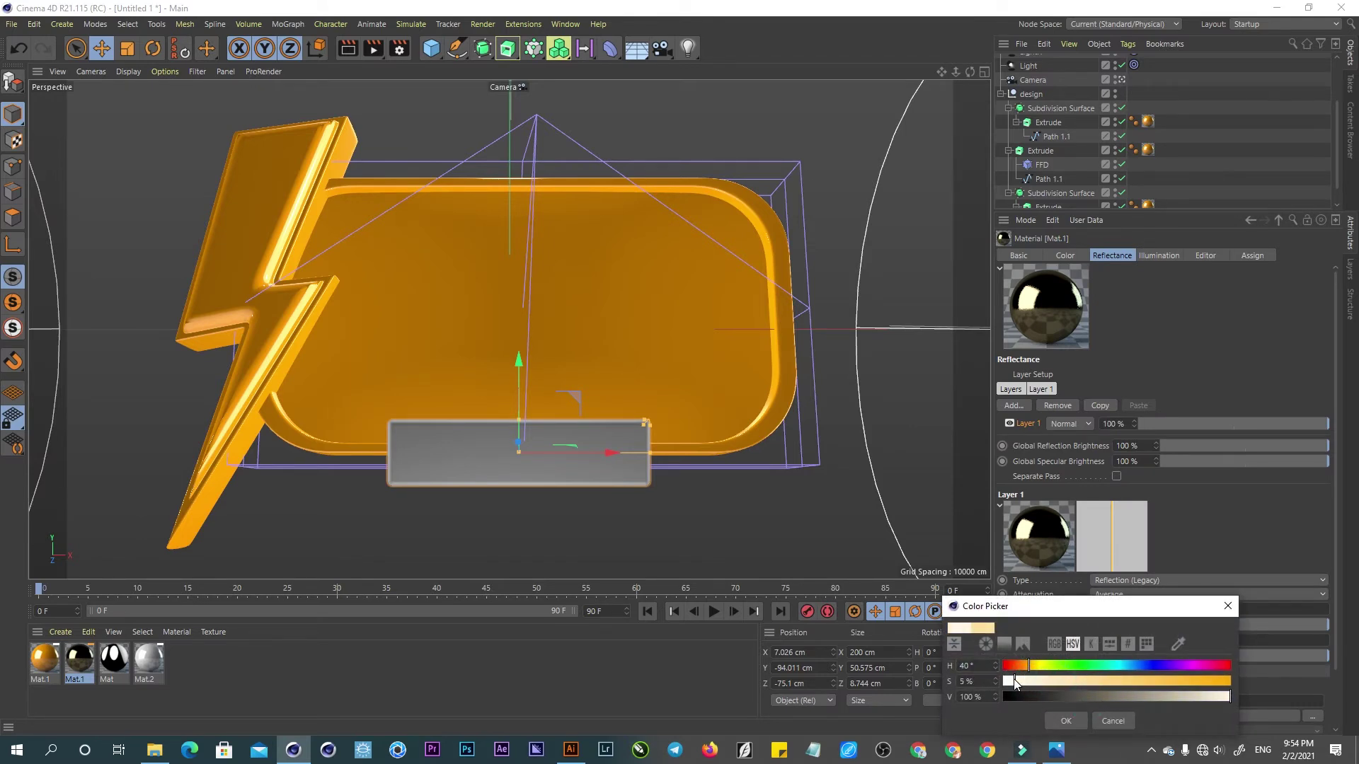
left_click_drag(1025, 684, 1010, 682)
left_click(1067, 721)
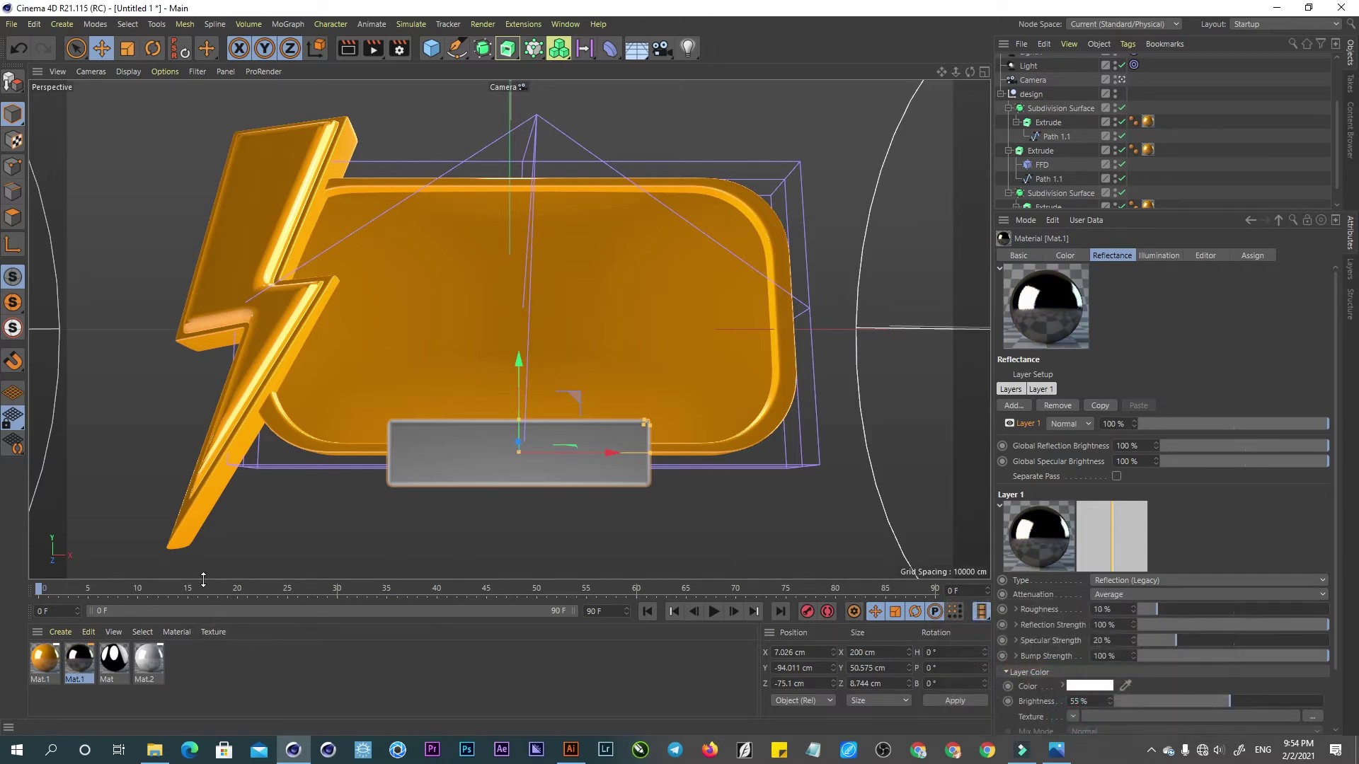
left_click_drag(79, 658, 473, 467)
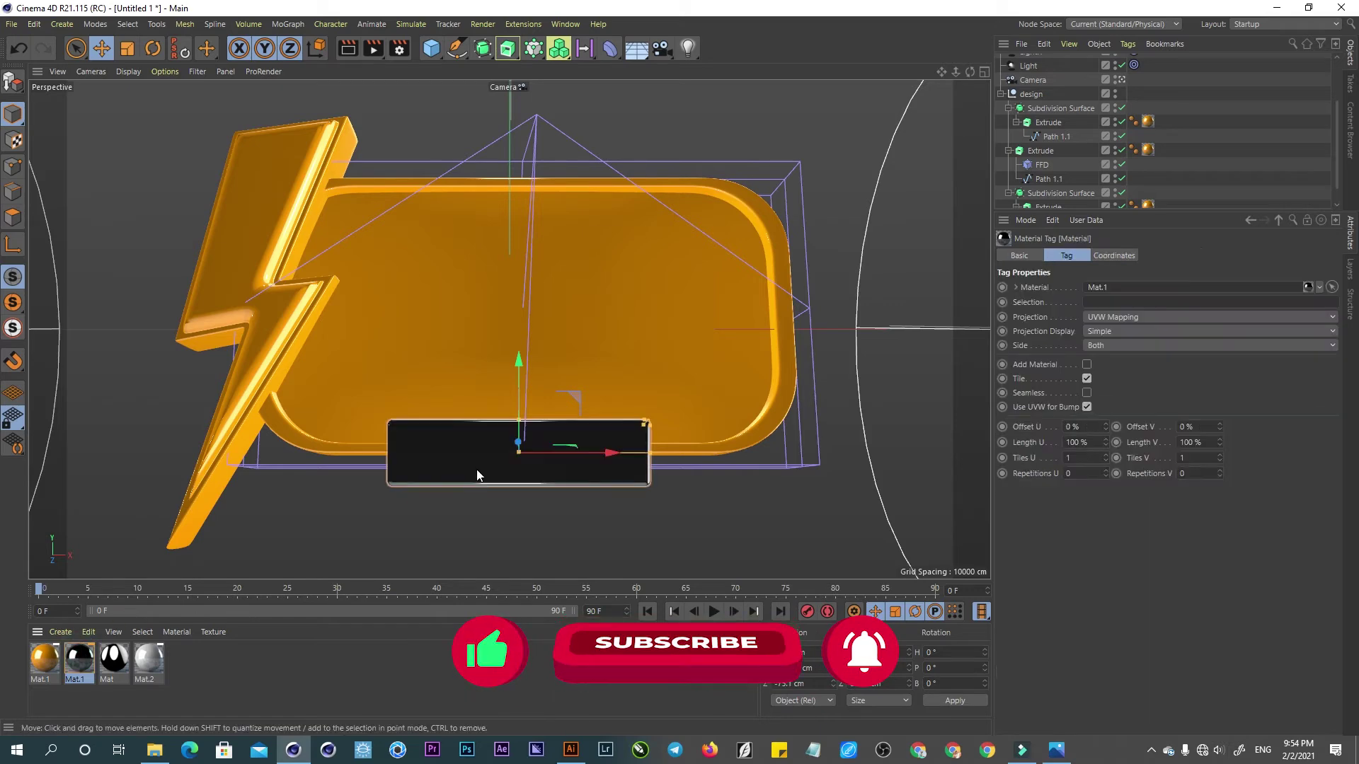
- In the Material Editor, change the bar material's colour to neutral gray (S 0%, V 44%)
double_click(79, 658)
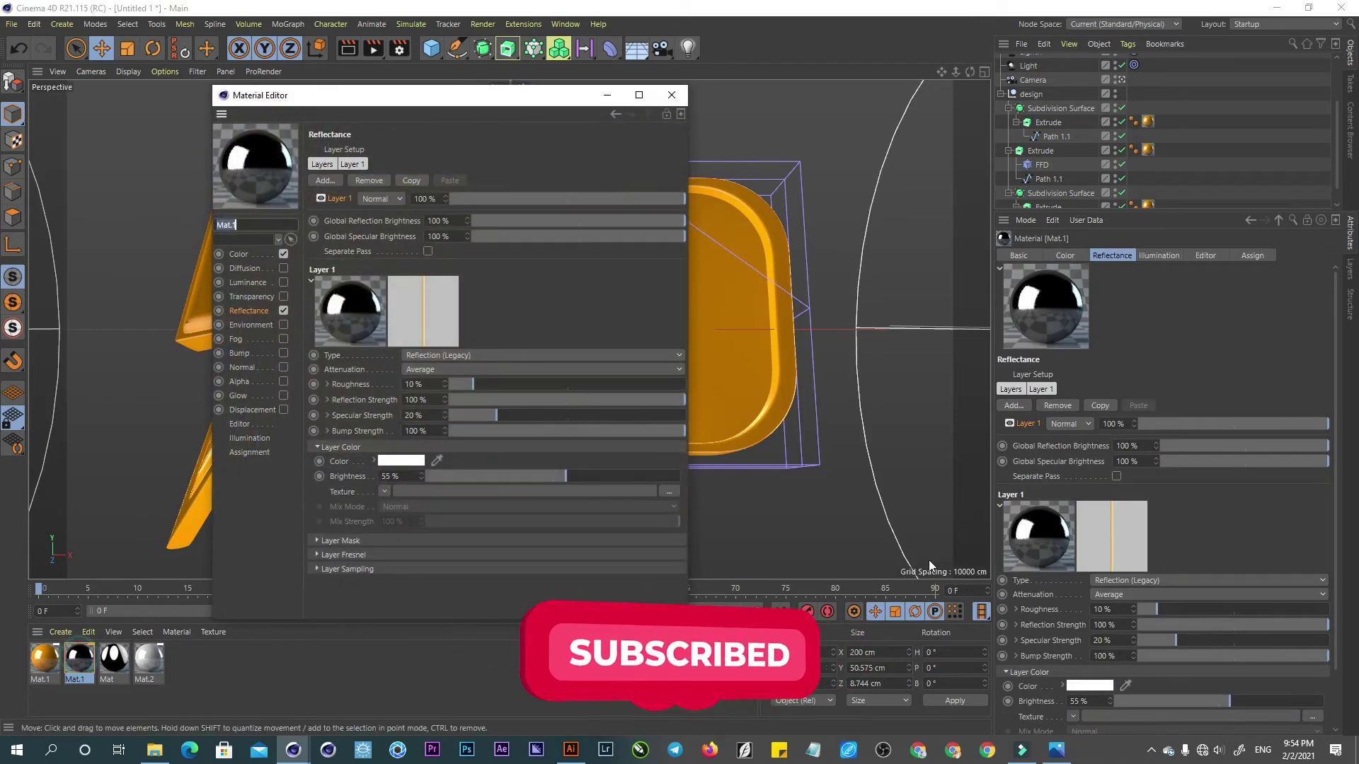
left_click(259, 252)
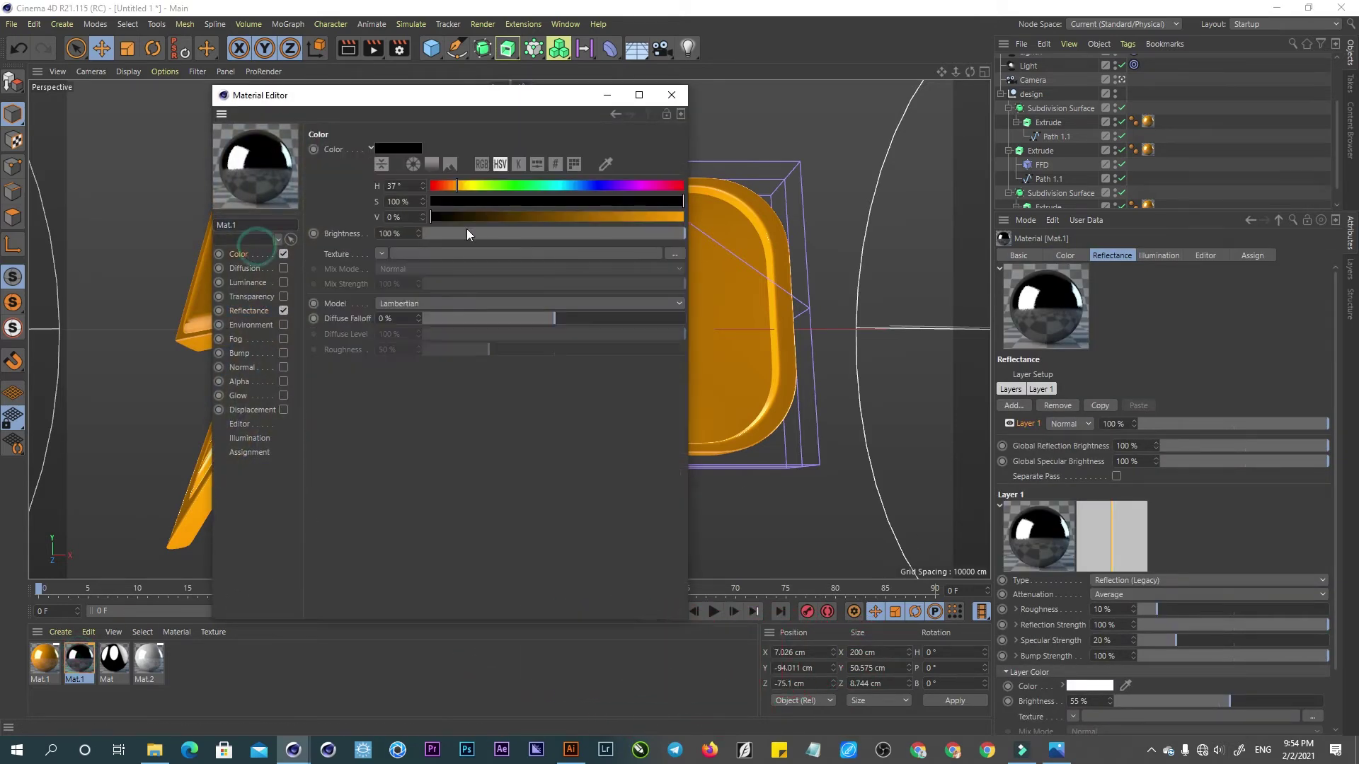
mouse_move(513, 203)
left_mouse_down()
mouse_move(433, 204)
mouse_move(468, 216)
left_mouse_up()
left_click_drag(438, 103, 930, 170)
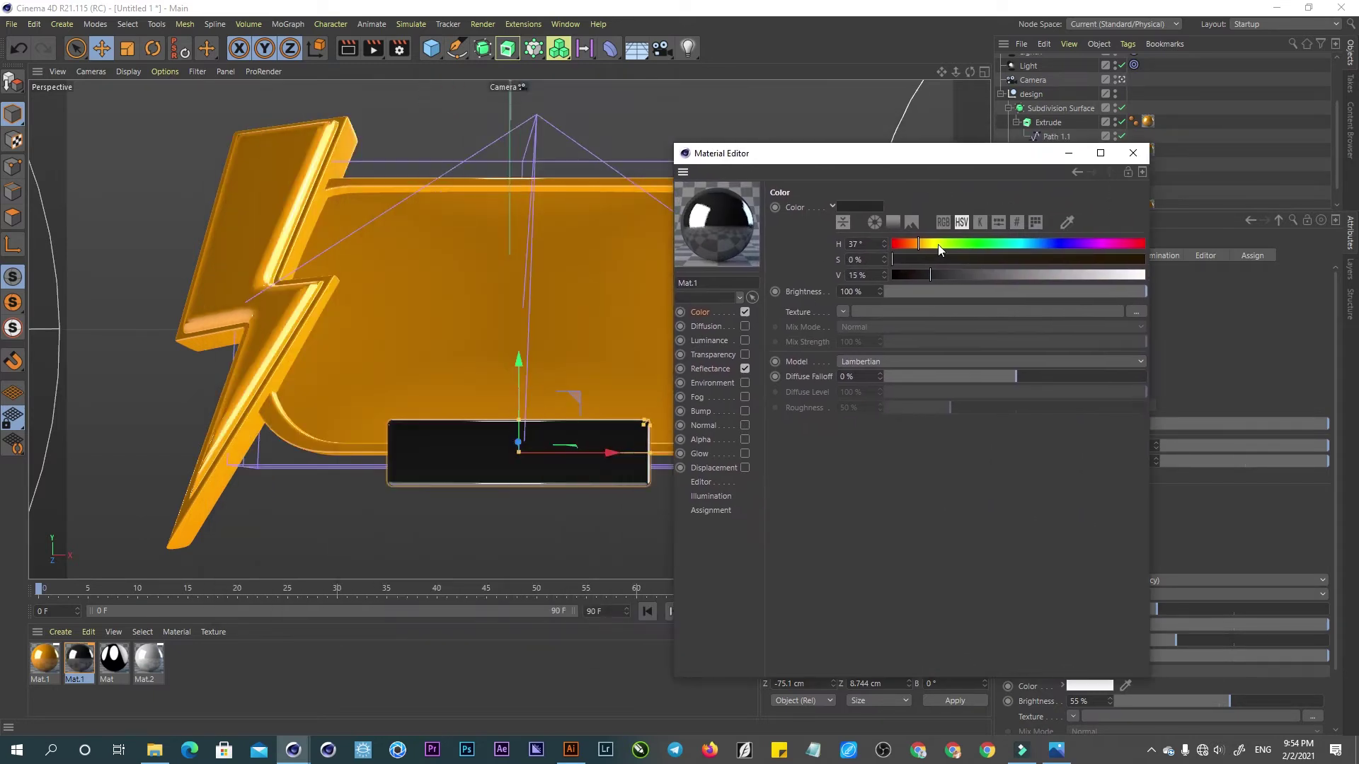
left_click_drag(957, 276, 995, 278)
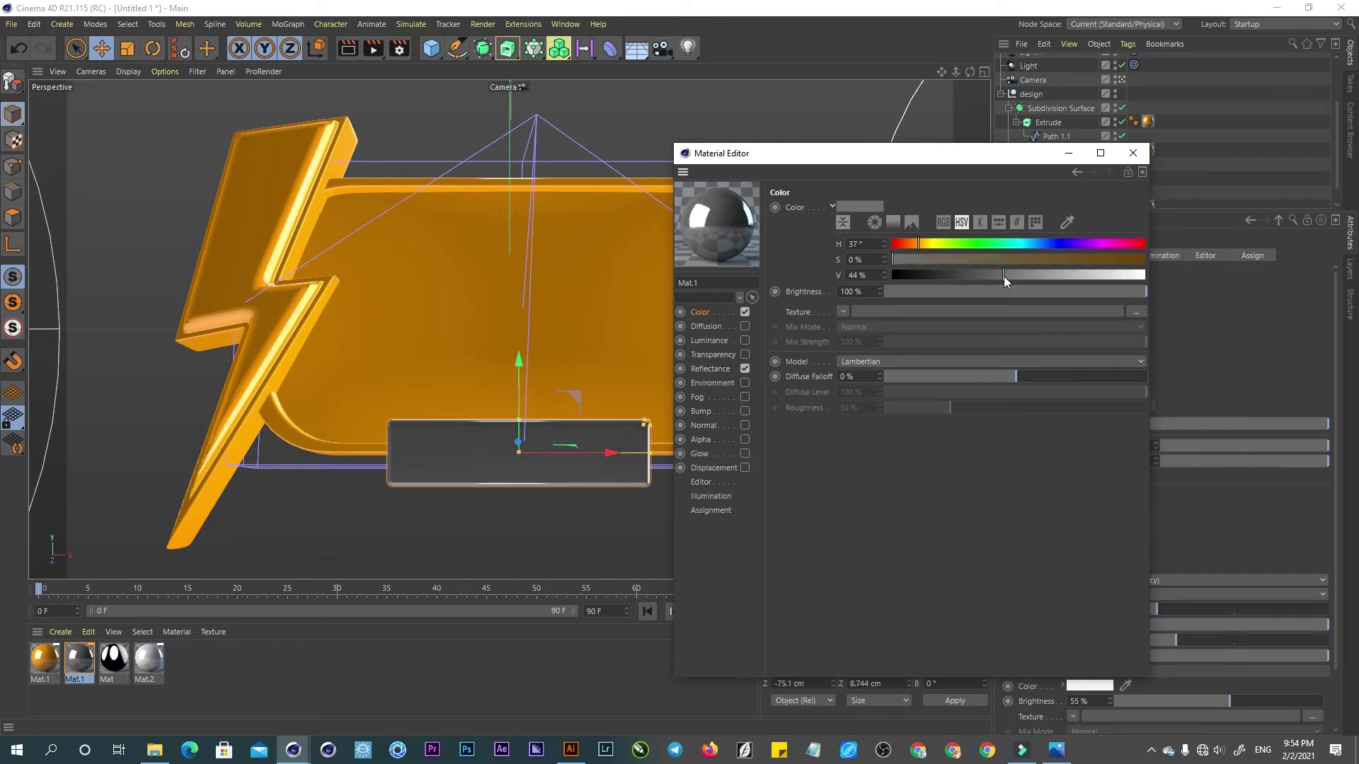
left_click(1131, 157)
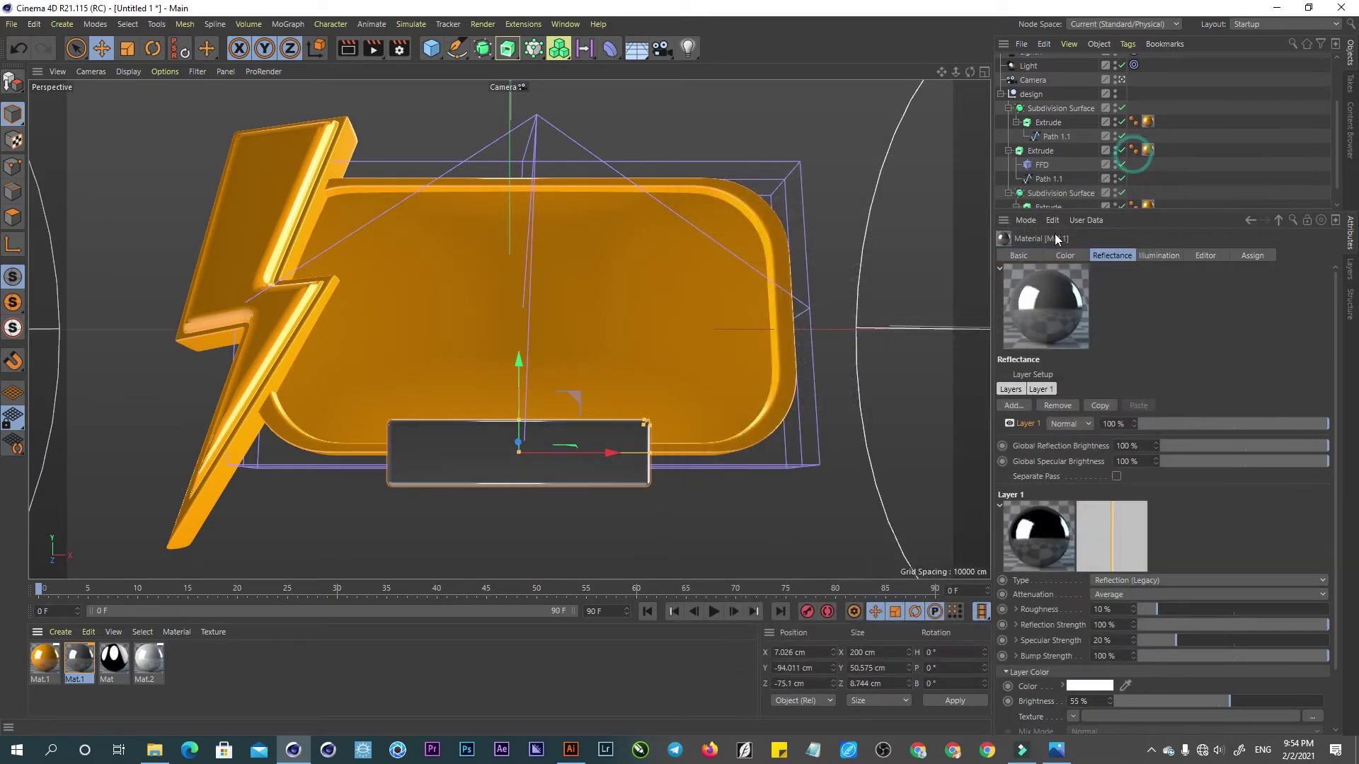
- Enlarge the bar to 200 × 64.37 × 25.291 cm with a 12.645 cm fillet radius
scroll(578, 383, "up", 3)
left_click_drag(578, 384, 565, 474, "alt")
left_click(576, 477)
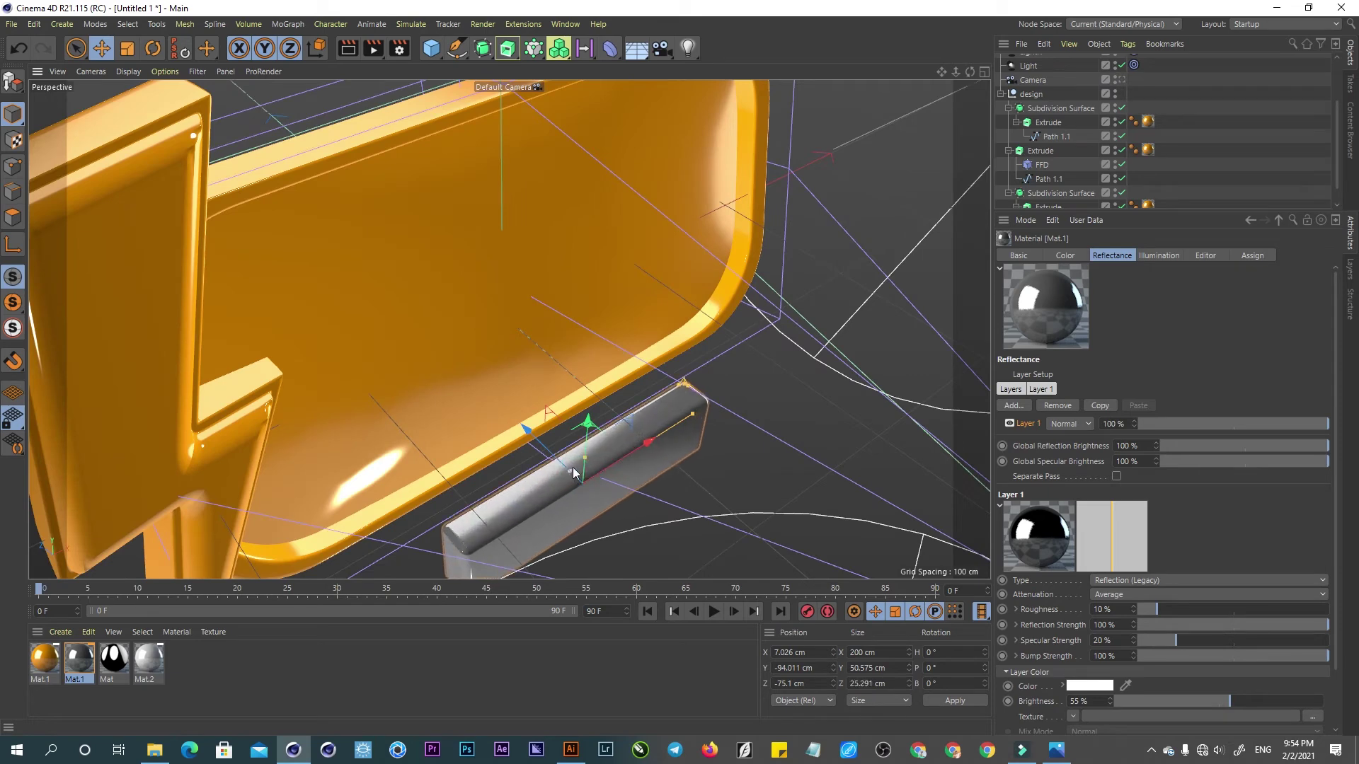
left_click_drag(691, 385, 690, 401)
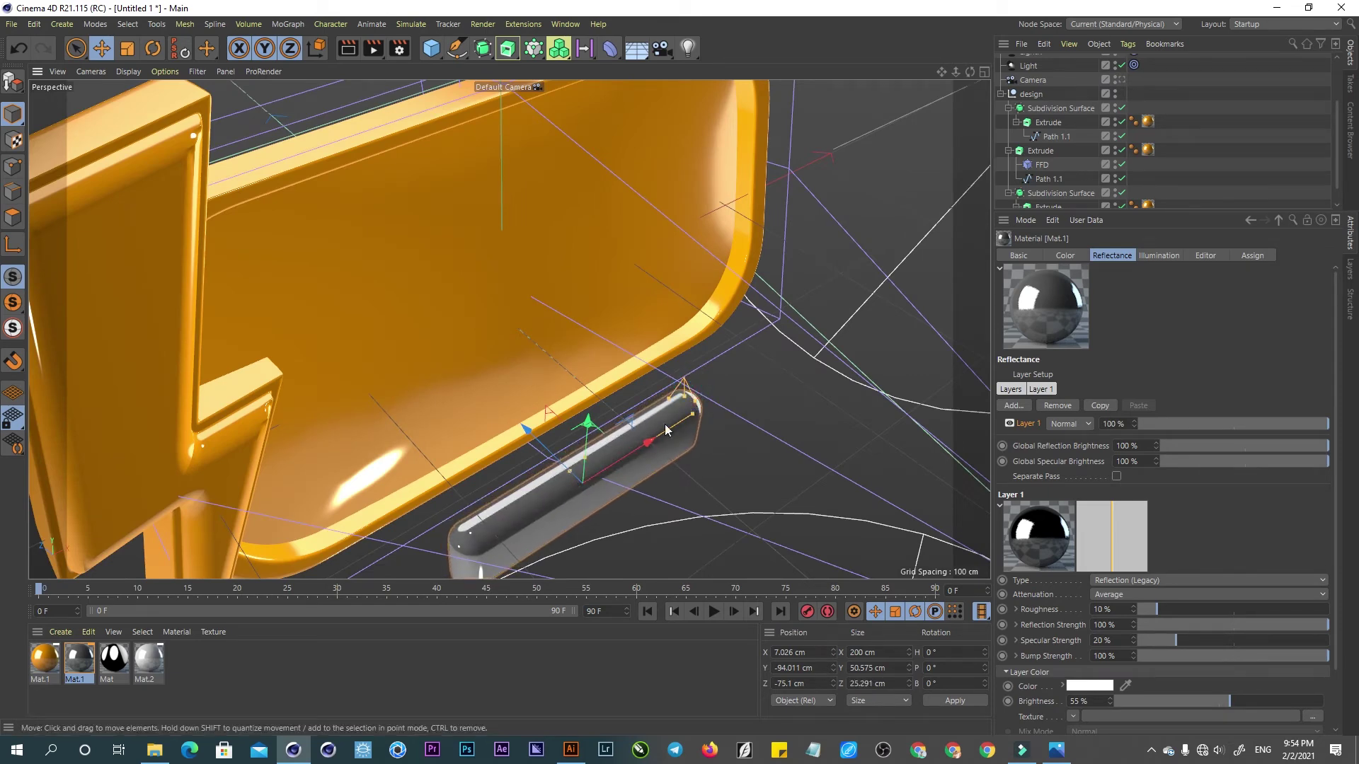
left_click_drag(585, 461, 583, 450)
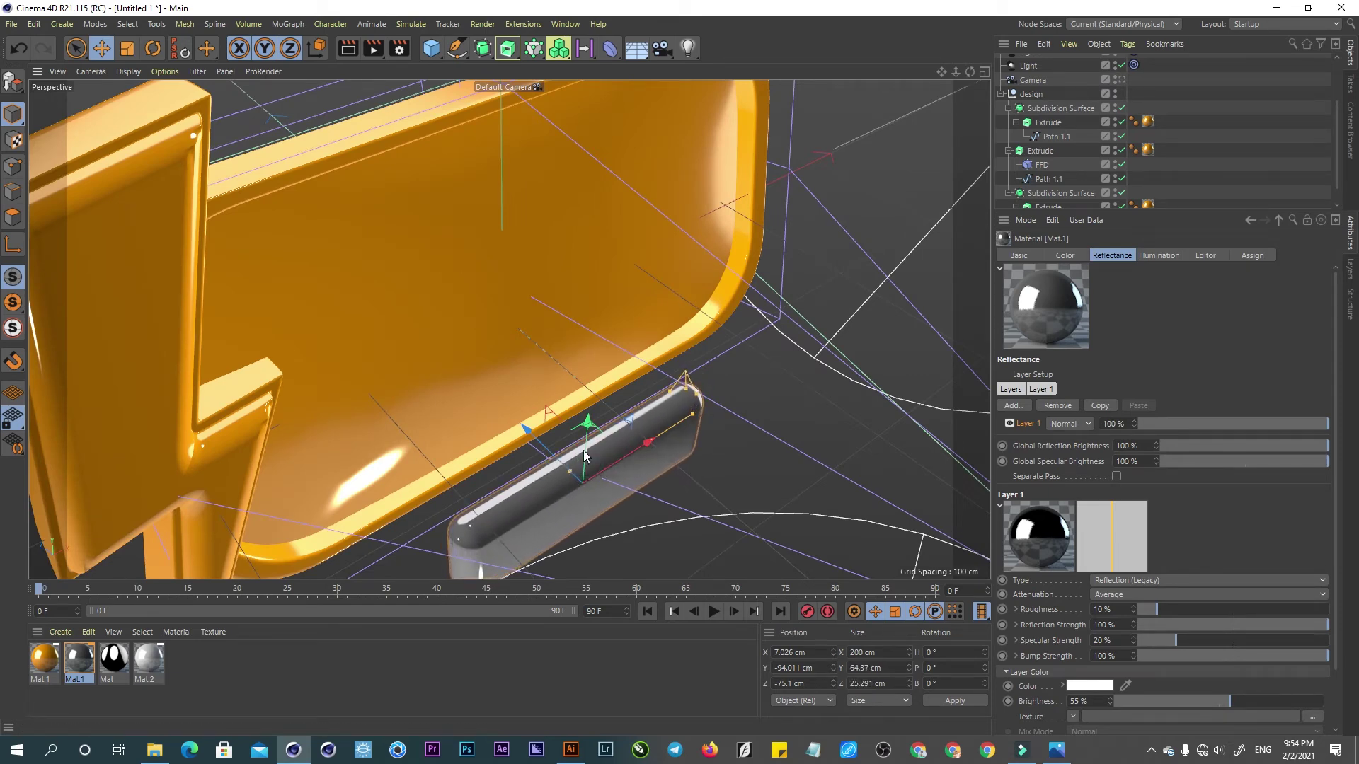
left_click(1121, 79)
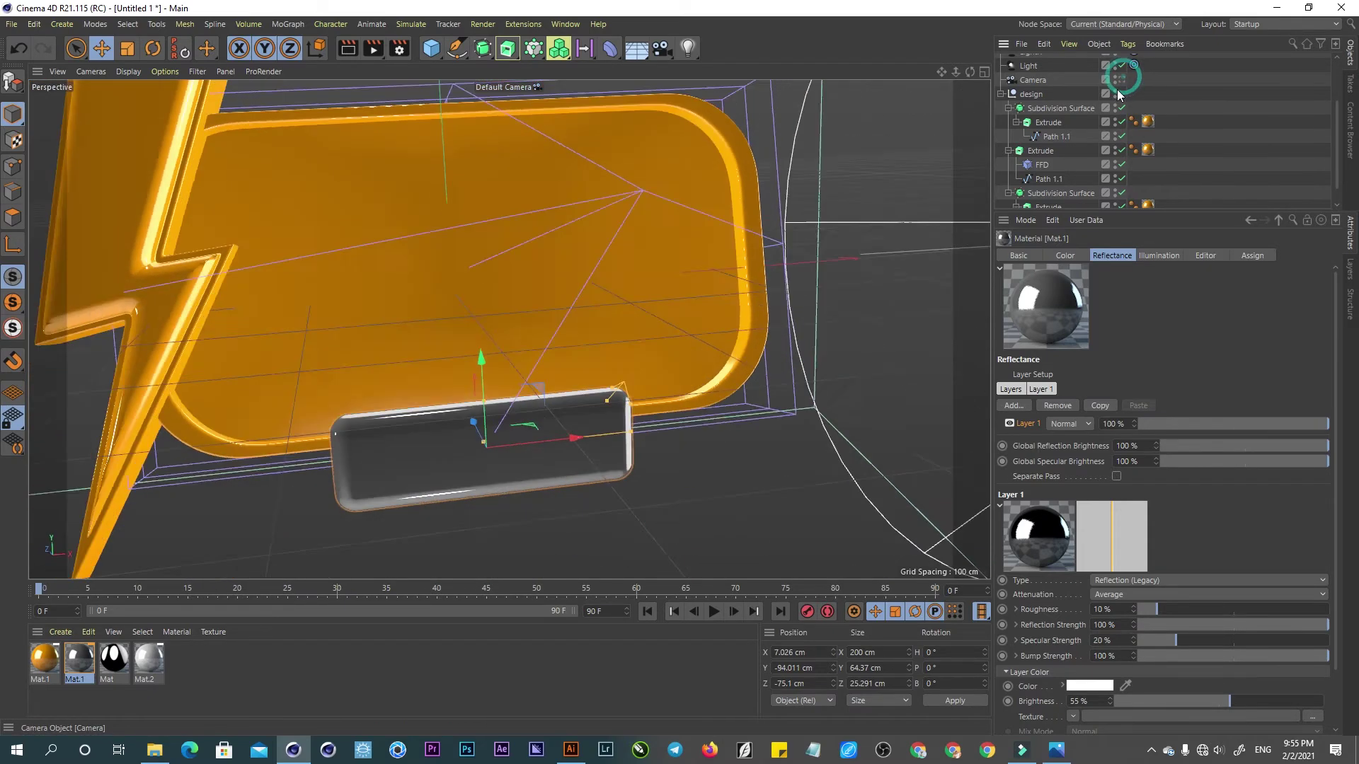
left_click(572, 527)
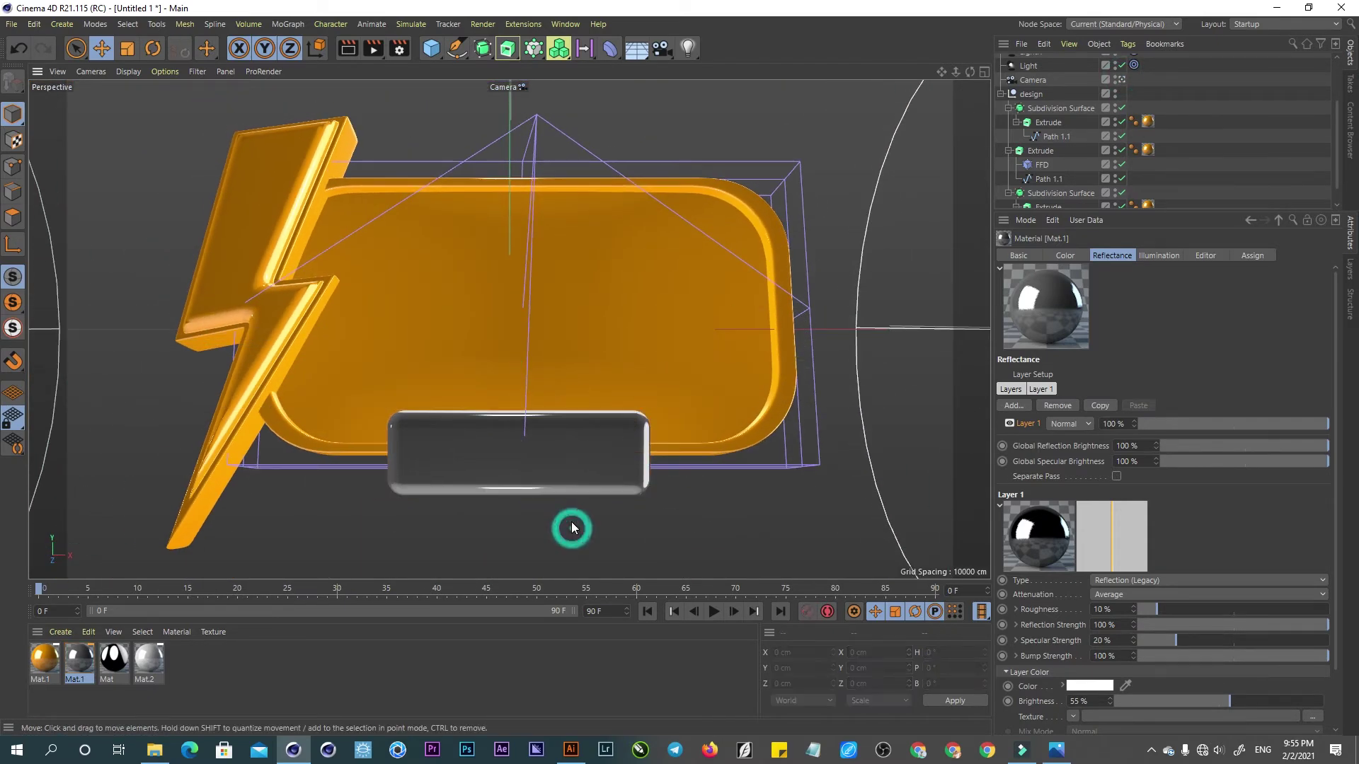
- Raise the dark gray bar slightly beneath the orange plate and deselect it
left_click(566, 472)
left_click(607, 451)
left_click_drag(517, 358, 516, 352)
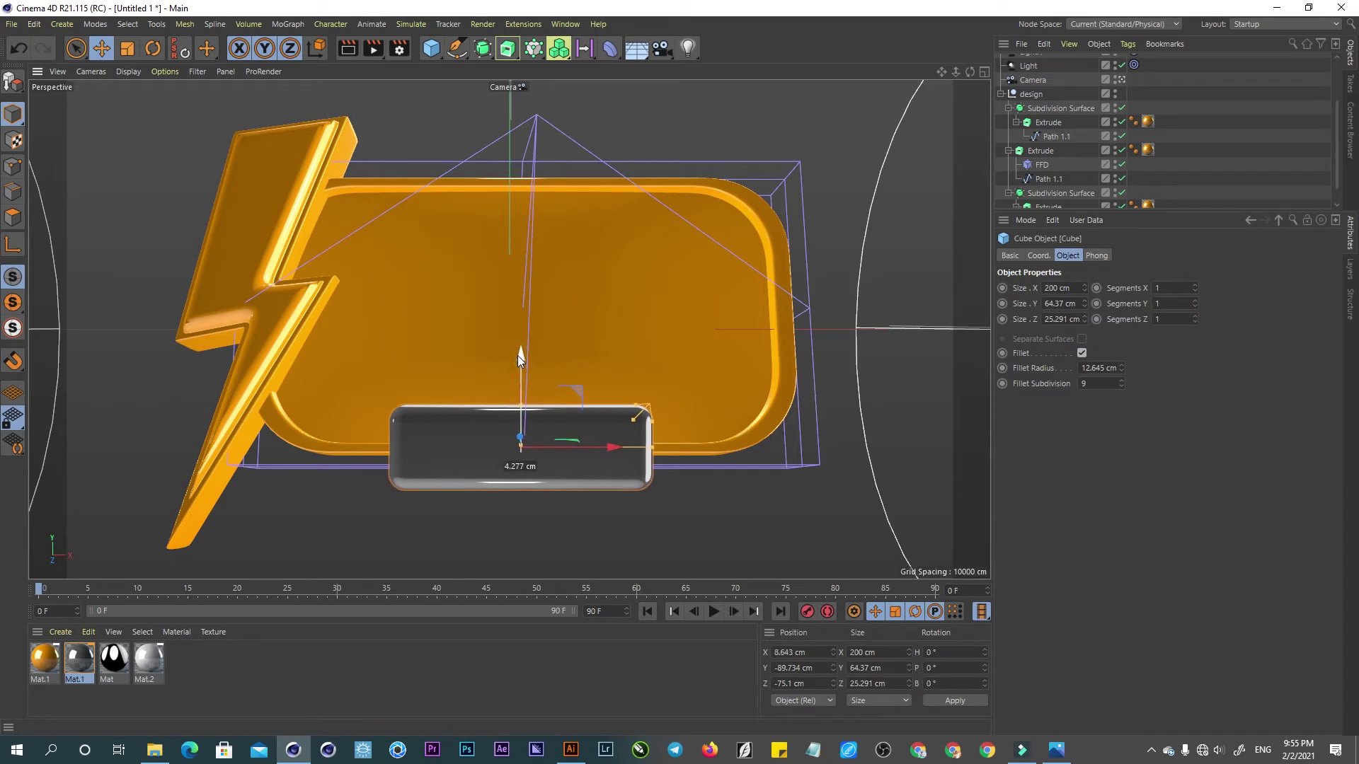
left_click(513, 514)
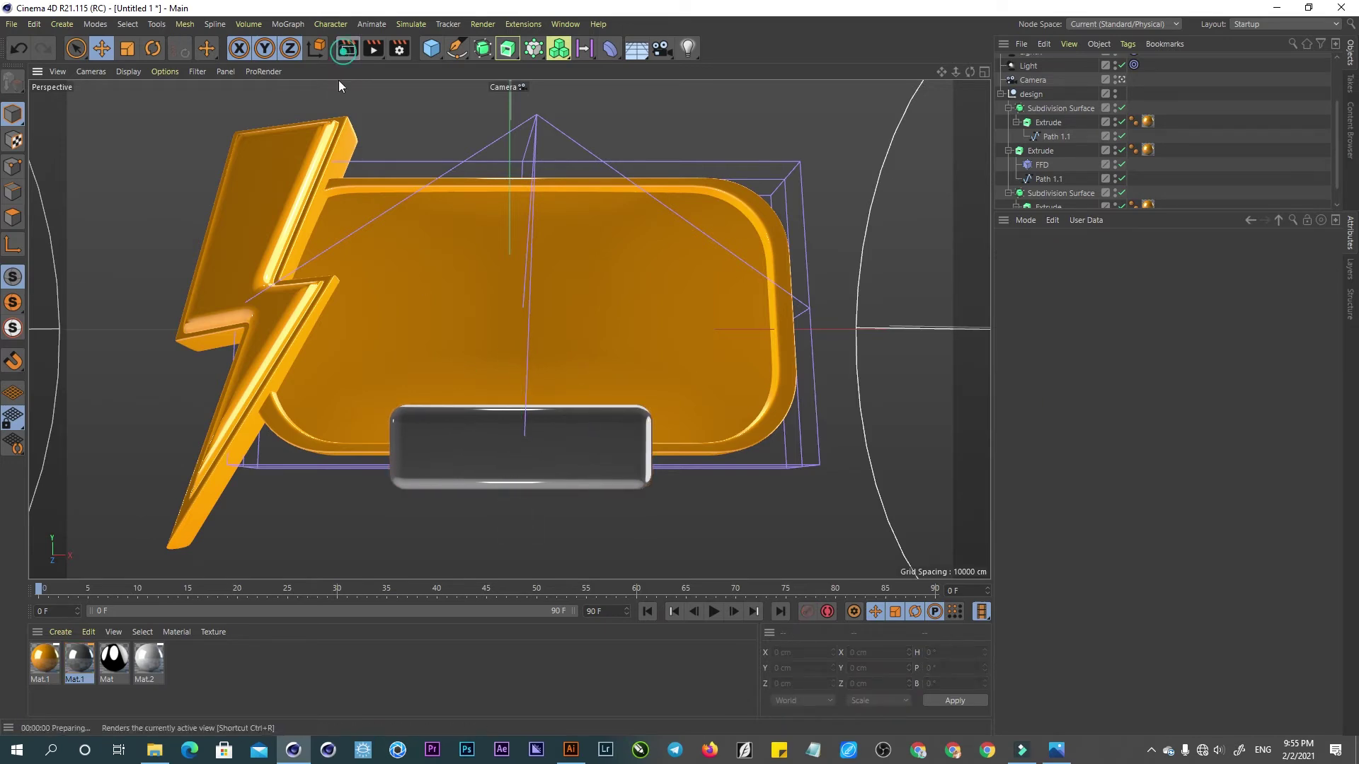
- Preview the rendered banner, then add a new Omni light, Light.4, at the origin
left_click(347, 48)
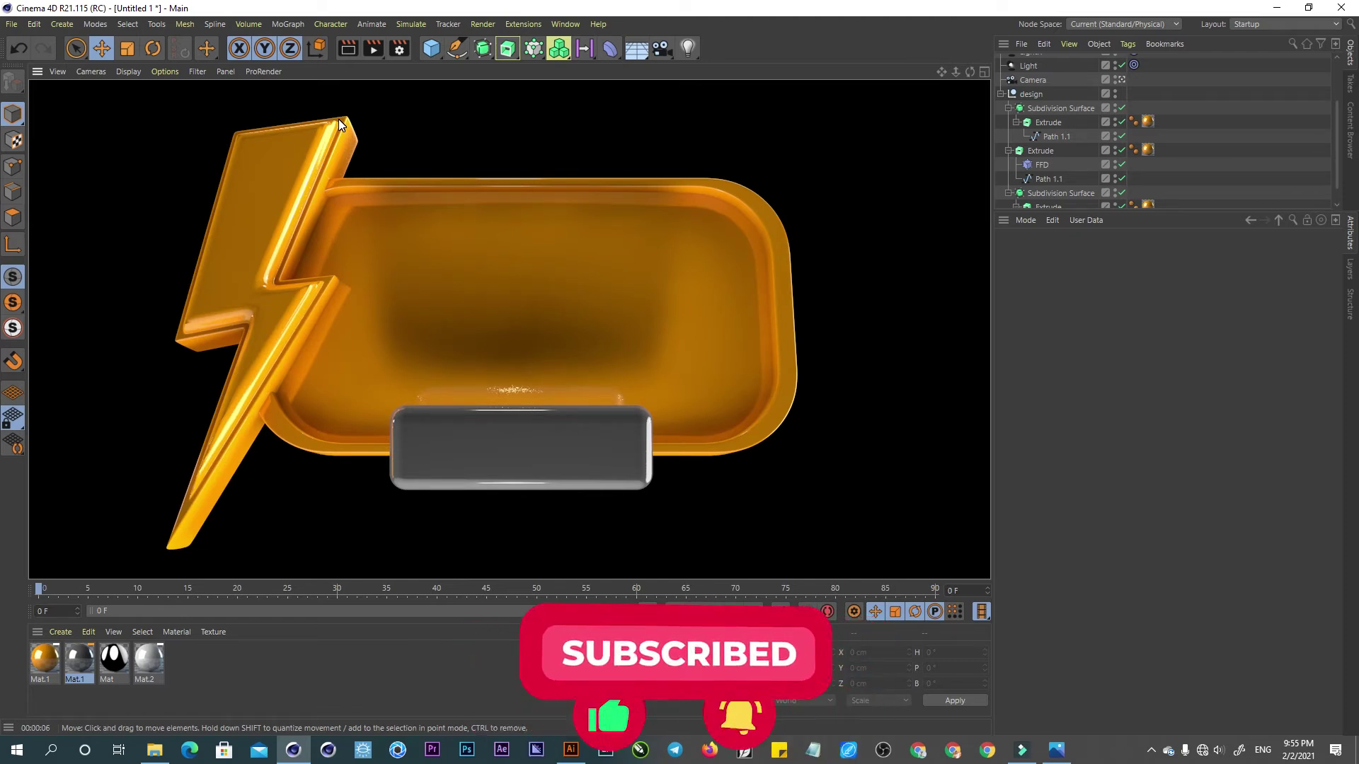
left_click(688, 47)
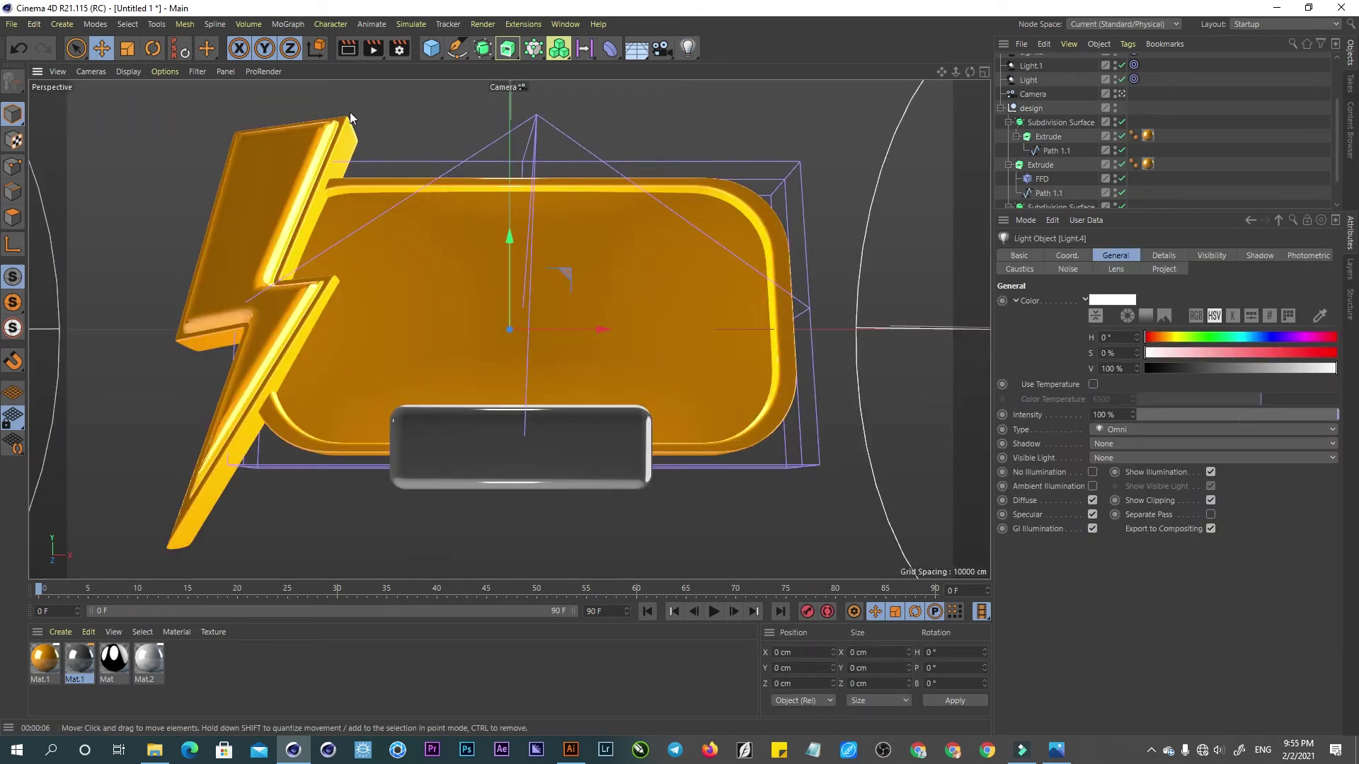
- Move Light.4 to Z -78.366 cm in front of the orange plate and preview the render from the scene camera
left_click(350, 51)
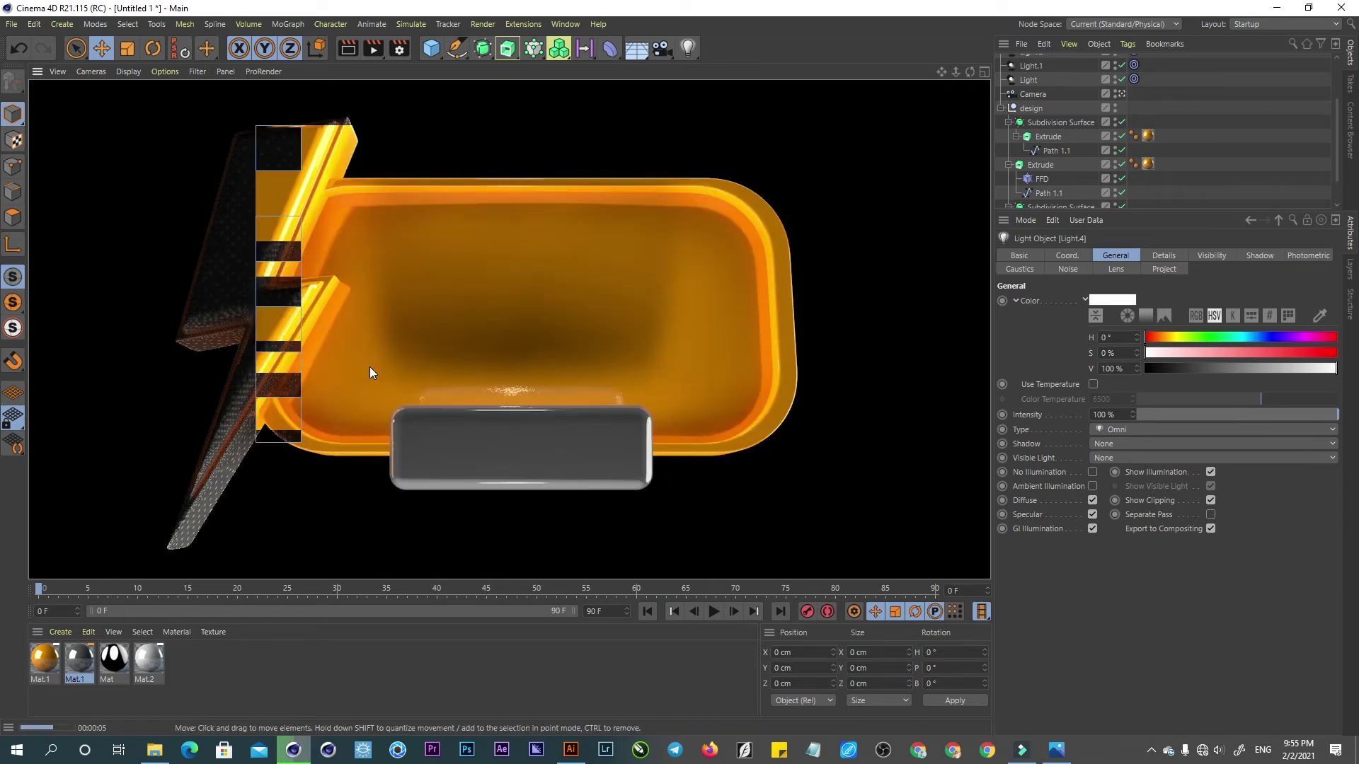
left_click(1120, 93)
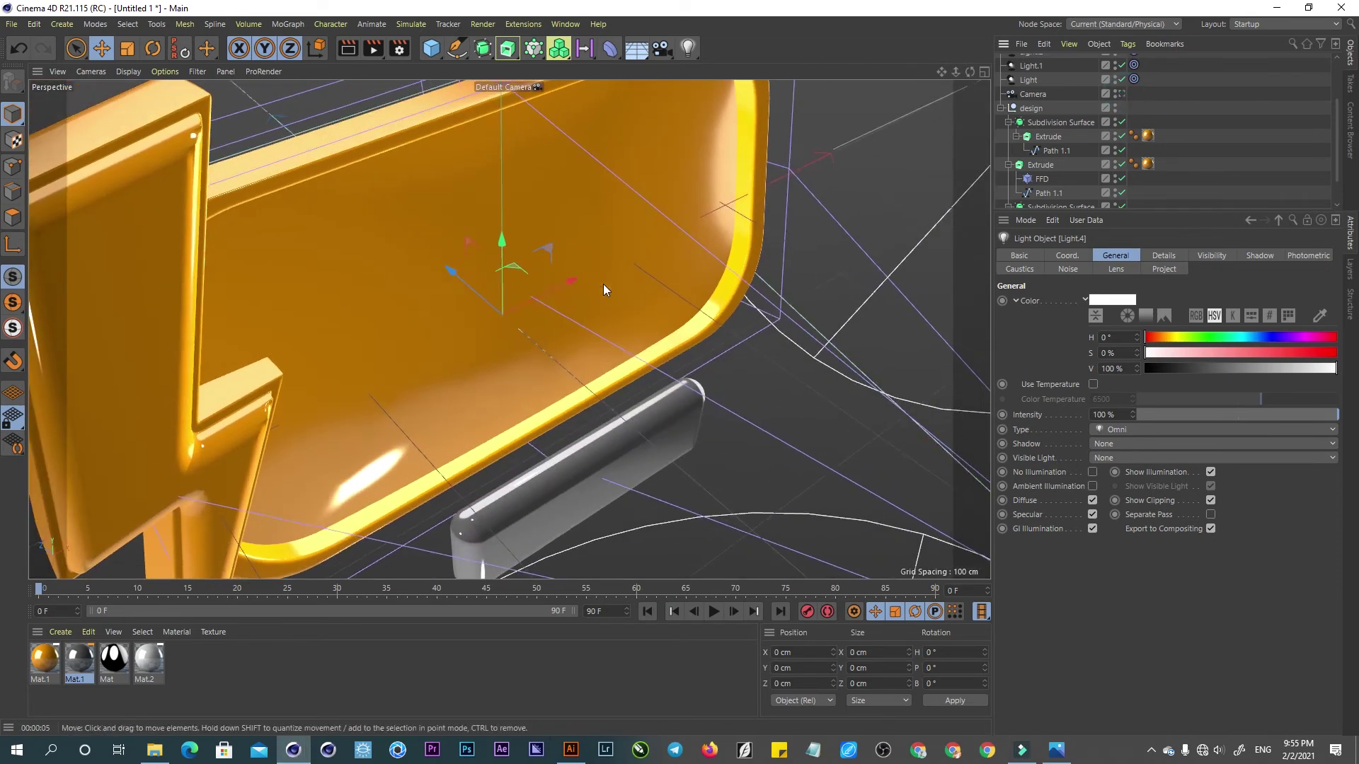
left_click_drag(447, 276, 549, 379)
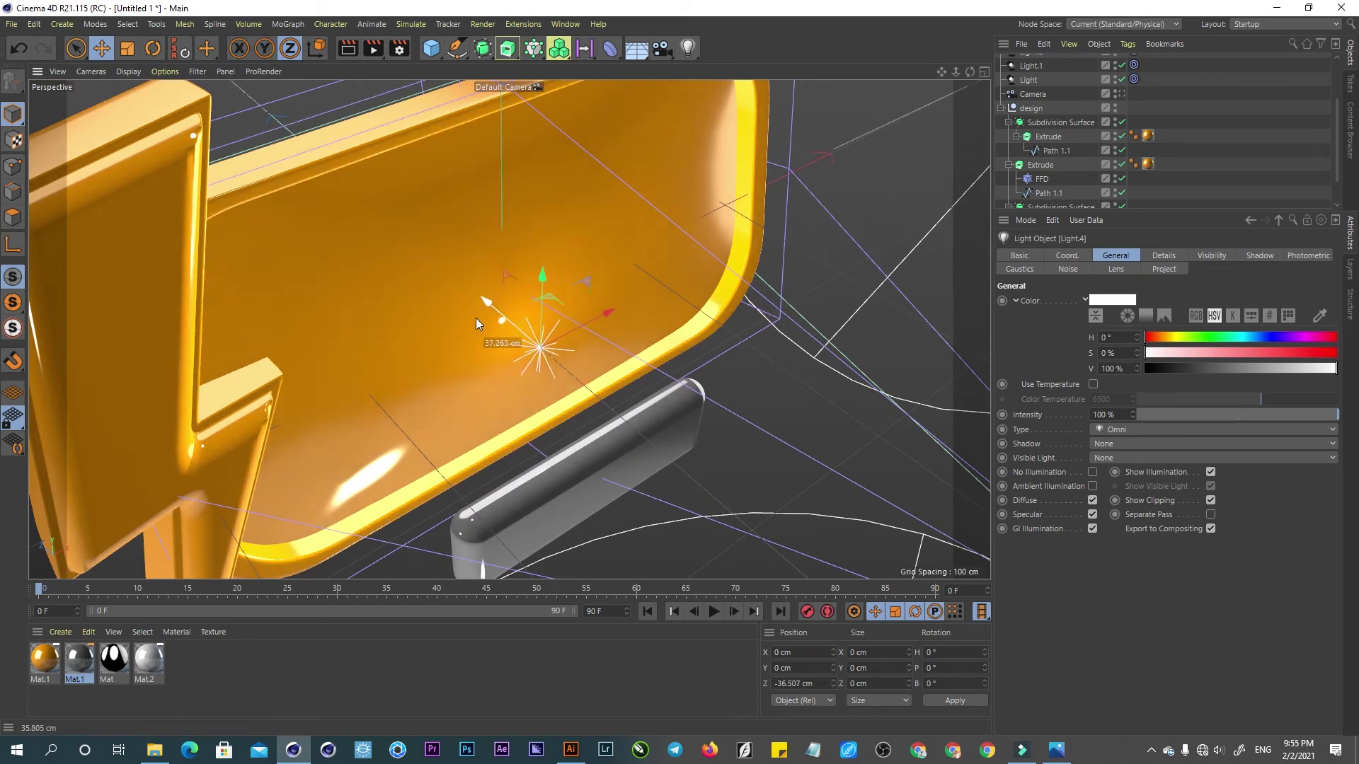
left_click(1120, 94)
left_click(372, 50)
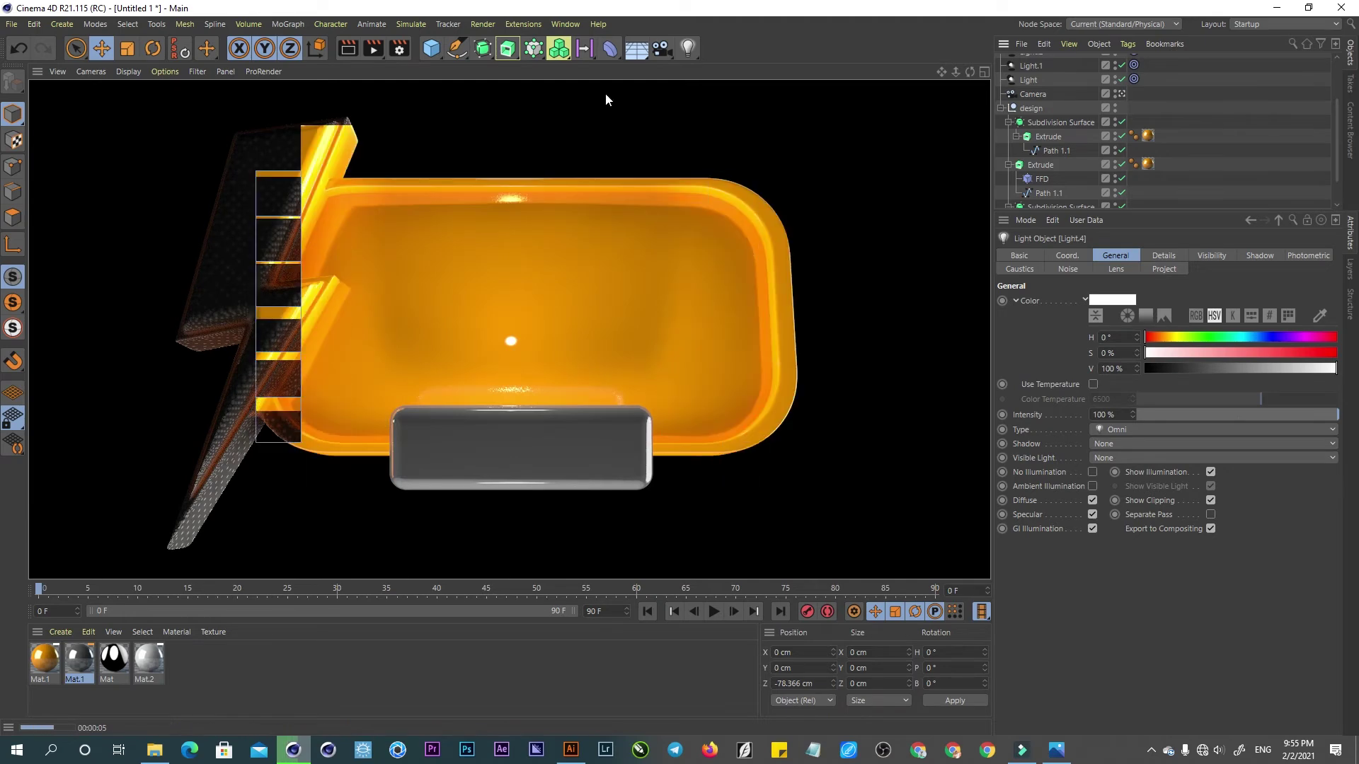
- Make Light.4 an Area light, widened across the banner and made taller
left_click(1132, 429)
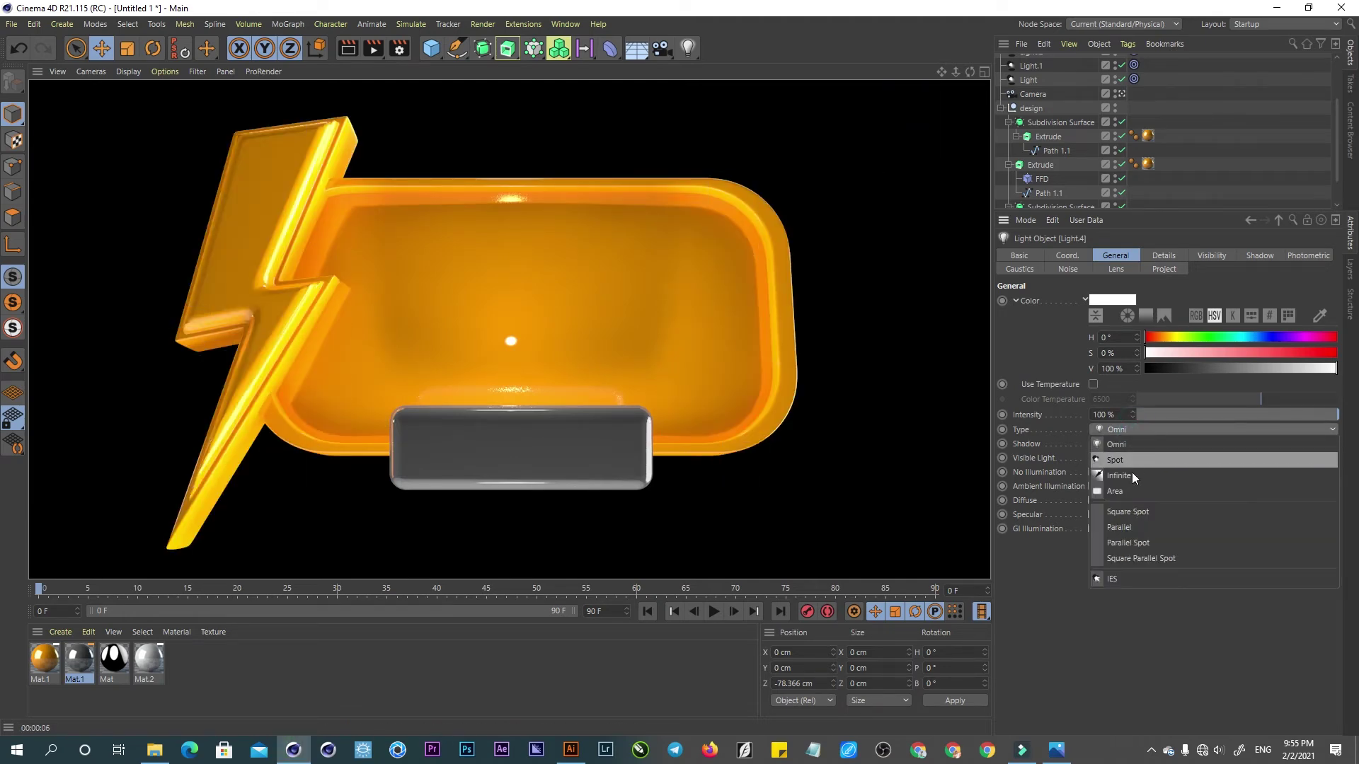
left_click(1123, 490)
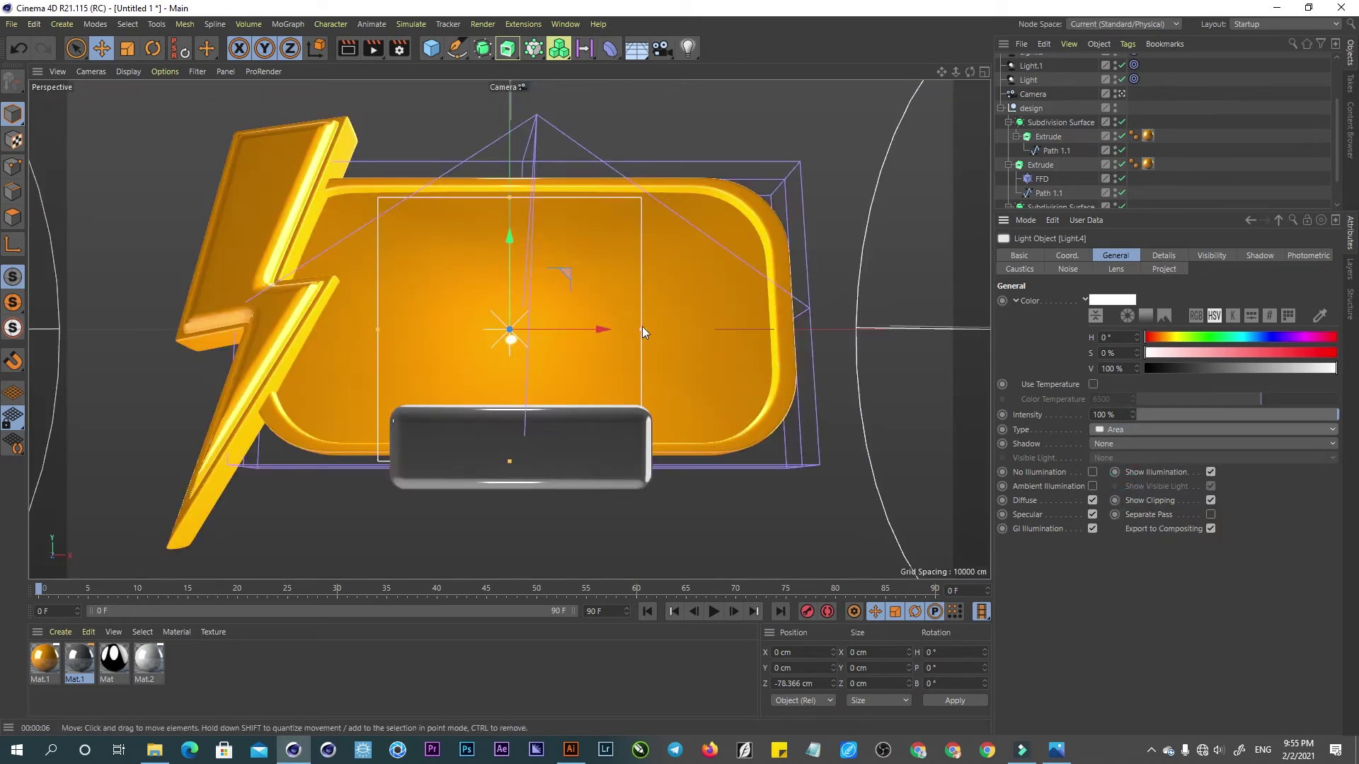
left_click_drag(642, 330, 901, 328)
left_click_drag(507, 198, 511, 160)
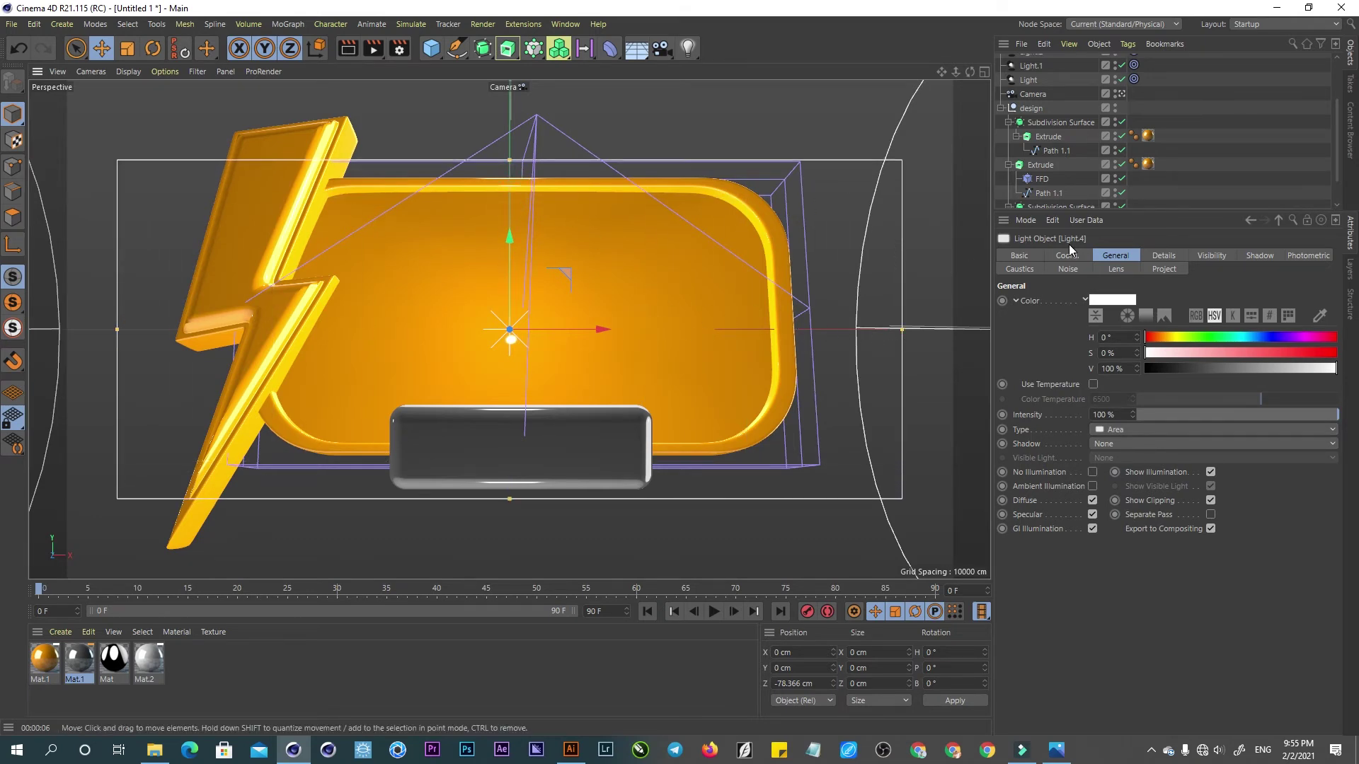
- Copy Light.3's Target tag onto Light.4 and raise it to Y 210.92 cm above the banner
scroll(1316, 135, "up", 5)
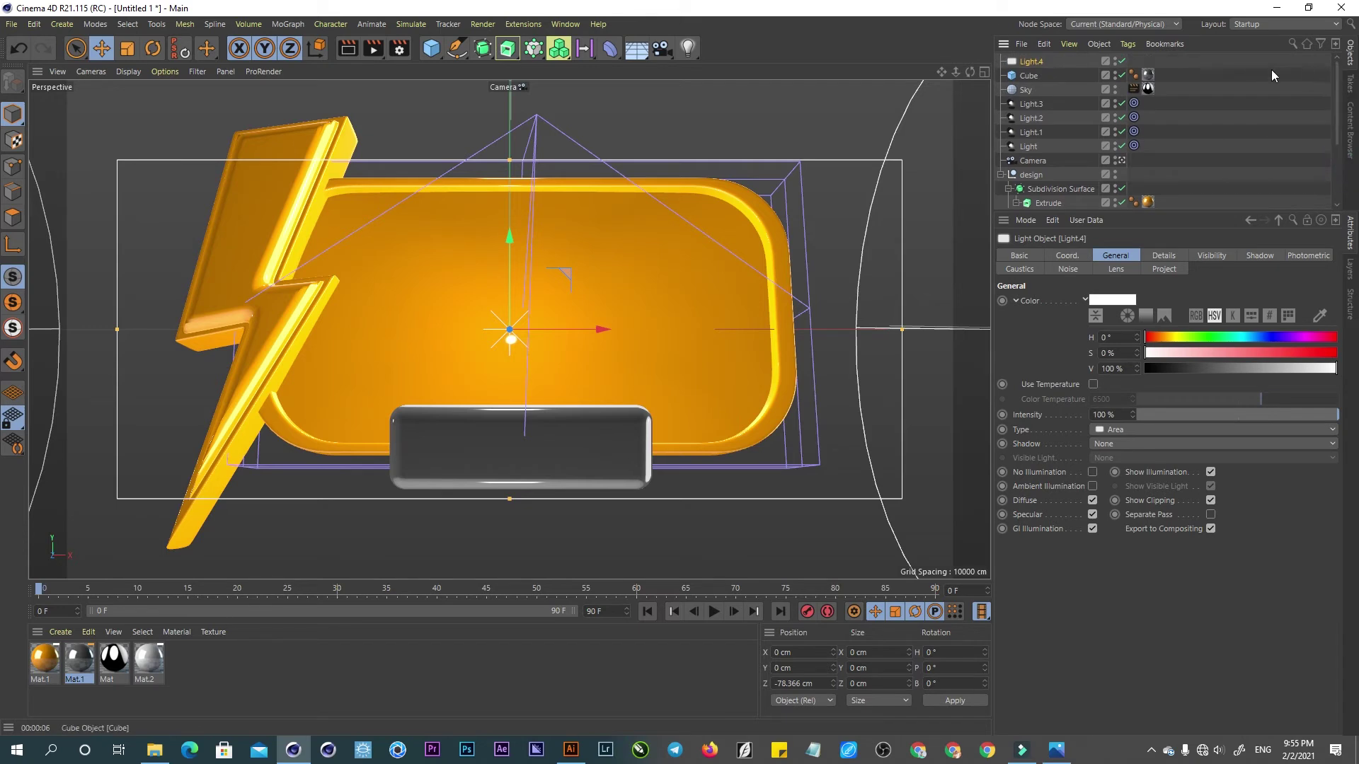
left_click(1134, 104)
left_click_drag(1127, 60, 1132, 61, "ctrl")
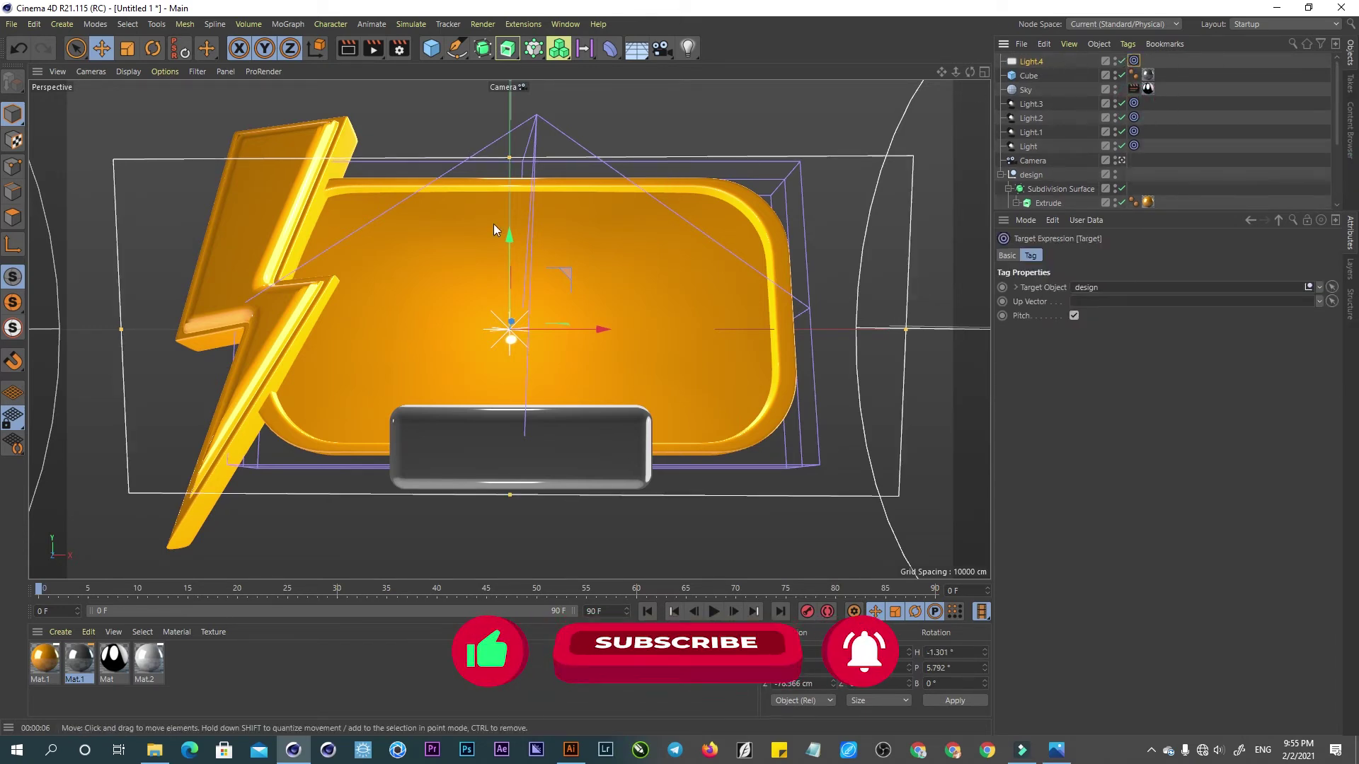
left_click_drag(507, 236, 510, 93)
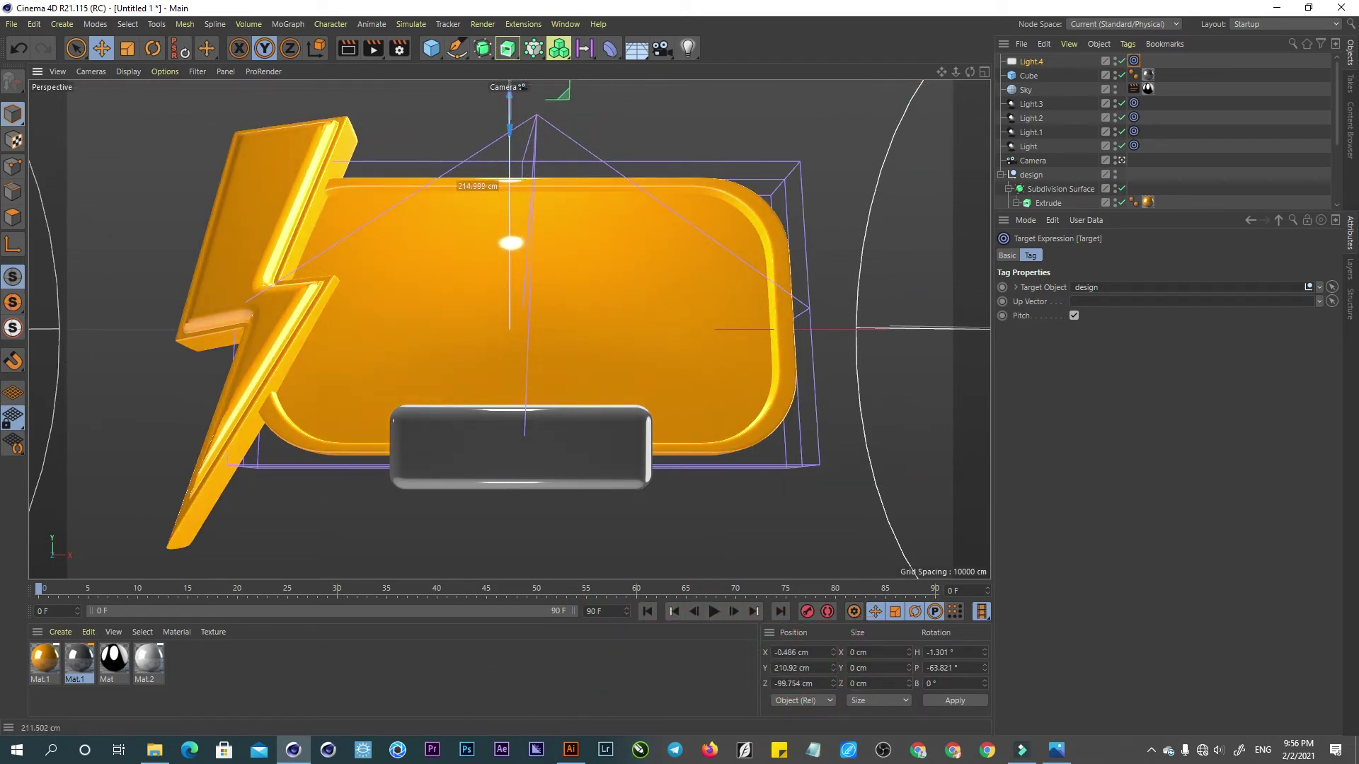
- Reposition Light.4 higher above the banner, angled down onto it, in the free editor view
left_click_drag(509, 141, 661, 107)
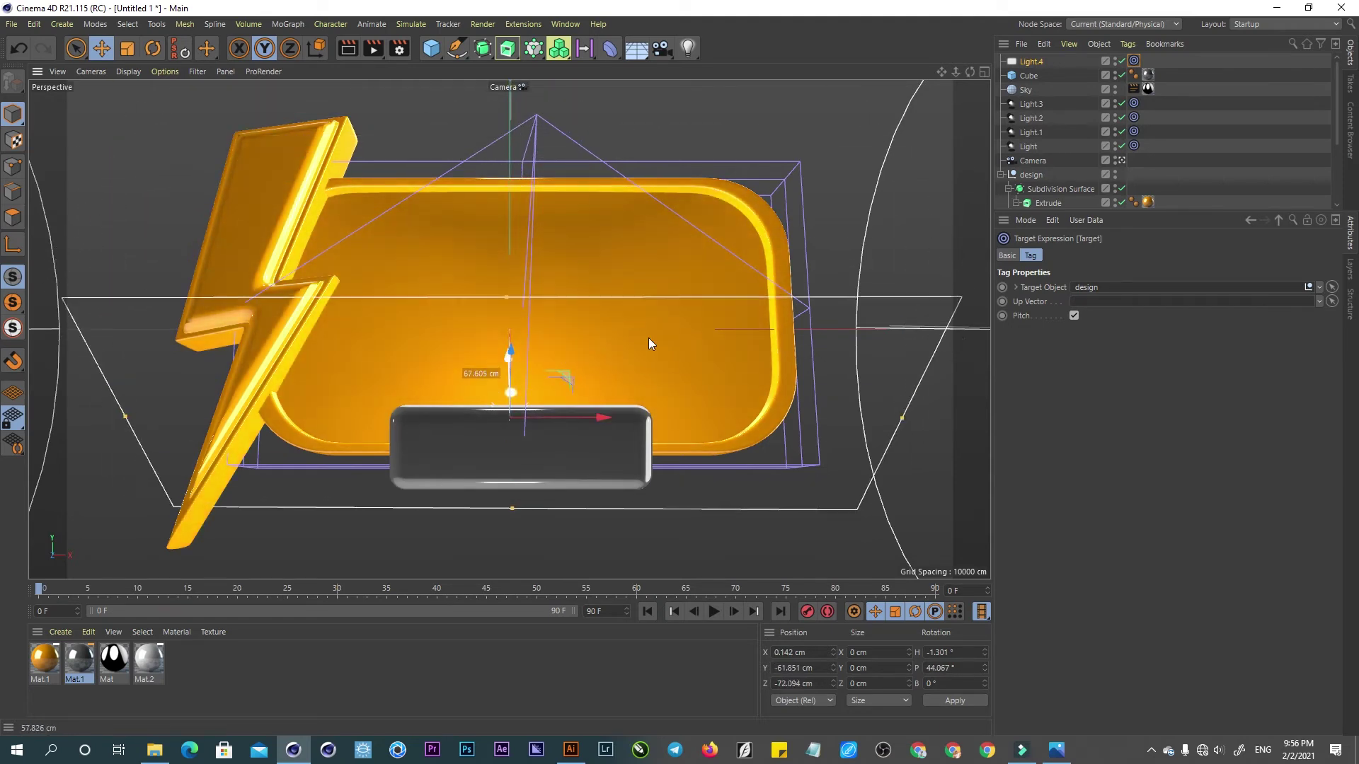
mouse_move(661, 108)
left_mouse_down()
mouse_move(682, 83)
mouse_move(640, 255)
left_mouse_up()
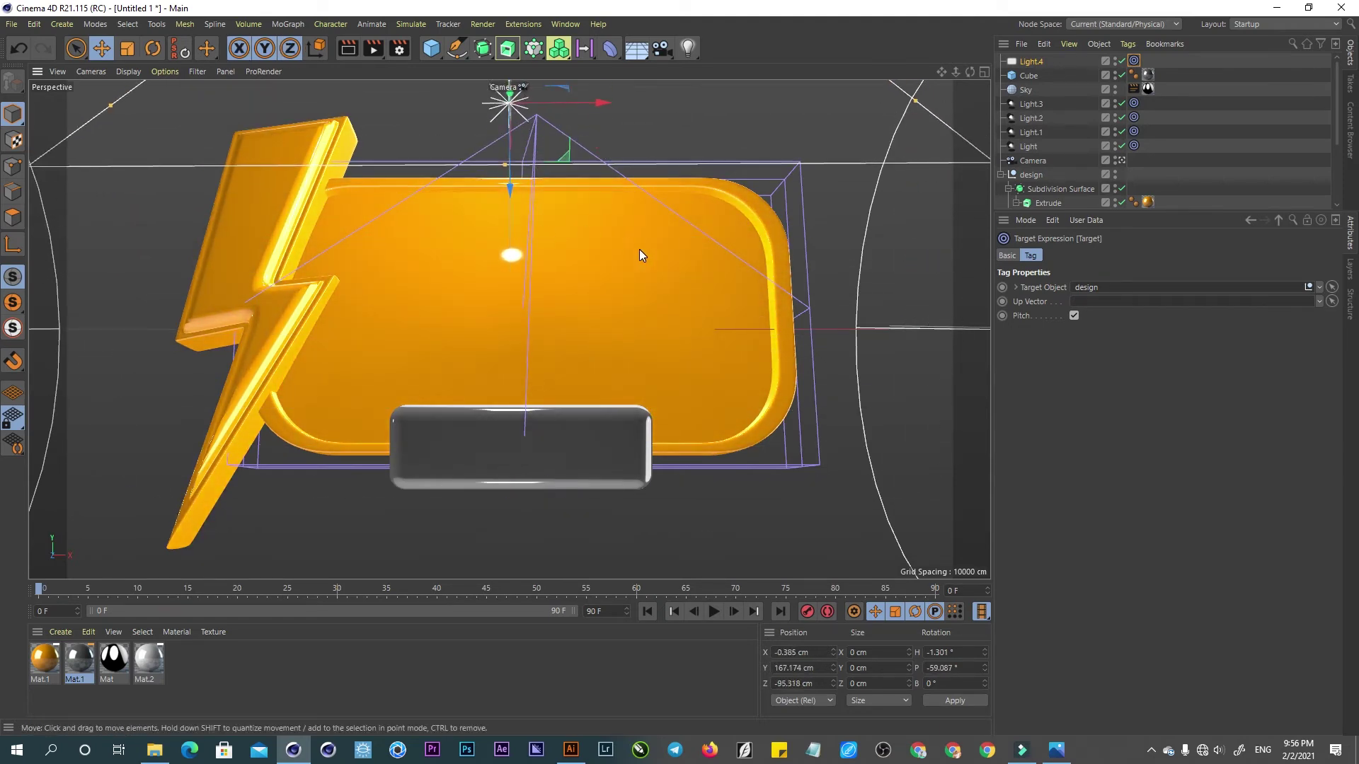
left_click_drag(504, 166, 525, 125)
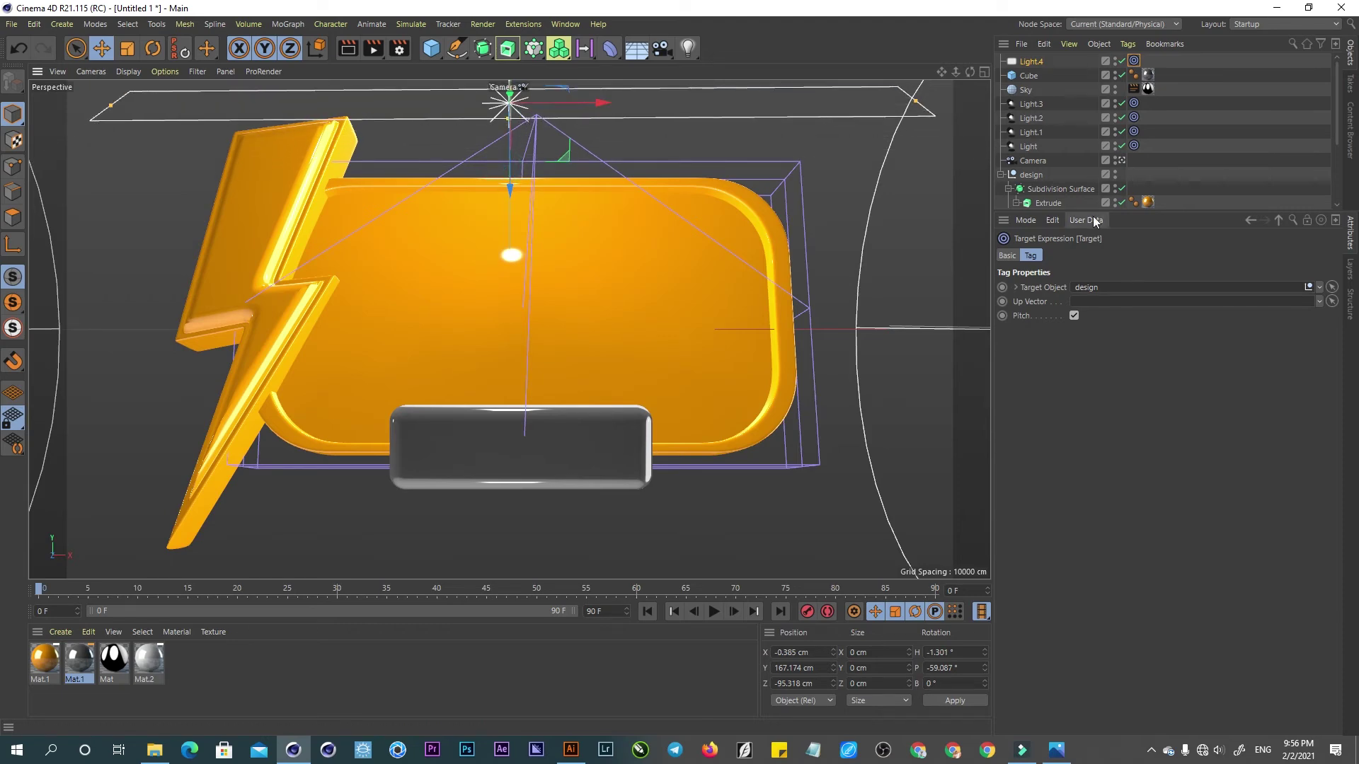
left_click(1119, 160)
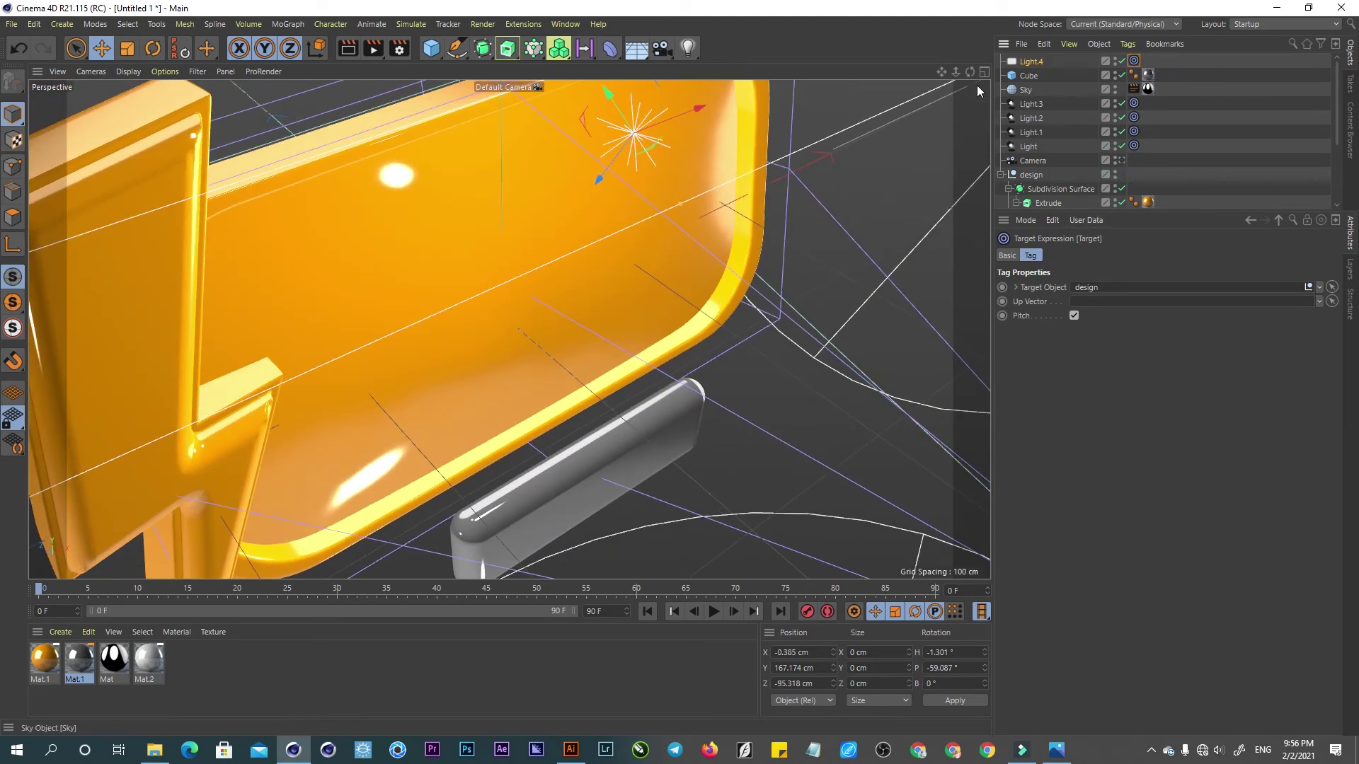
left_click_drag(957, 75, 953, 75)
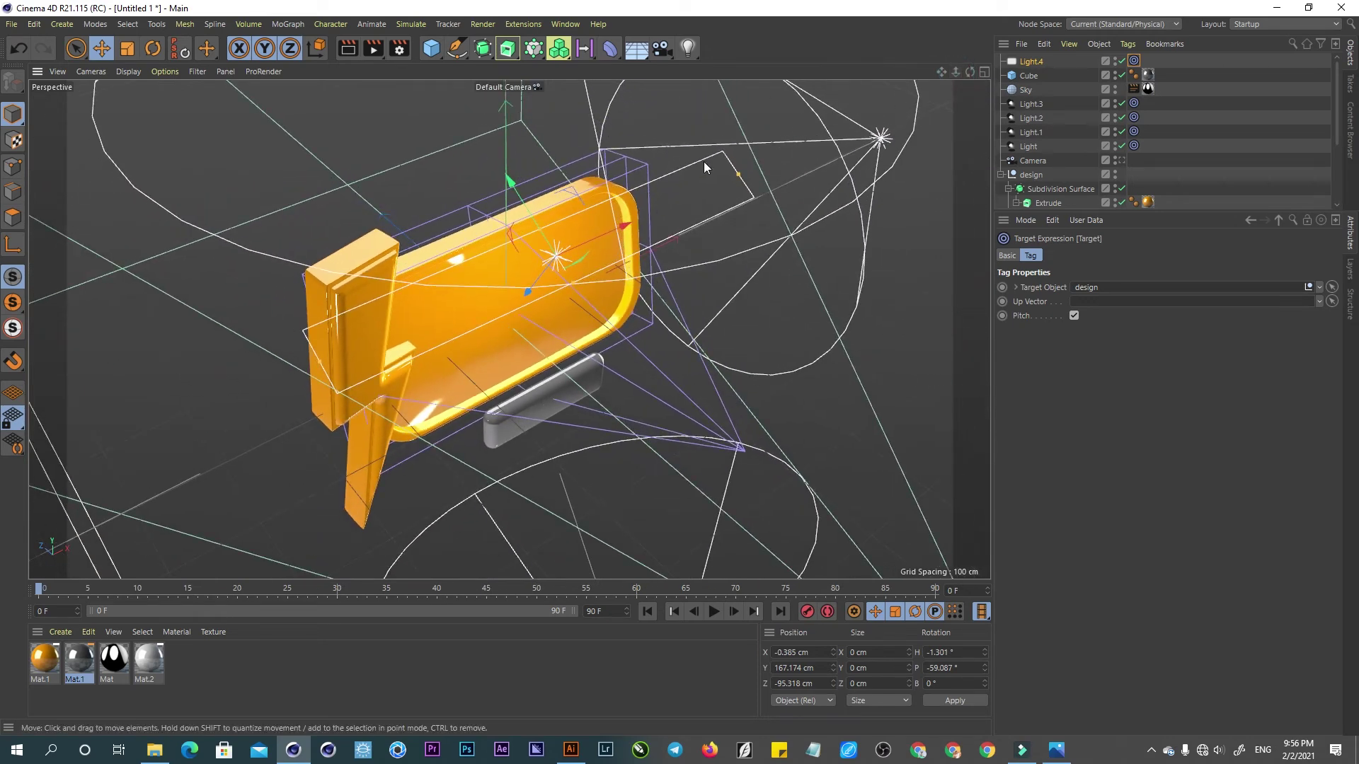
left_click_drag(549, 285, 605, 205)
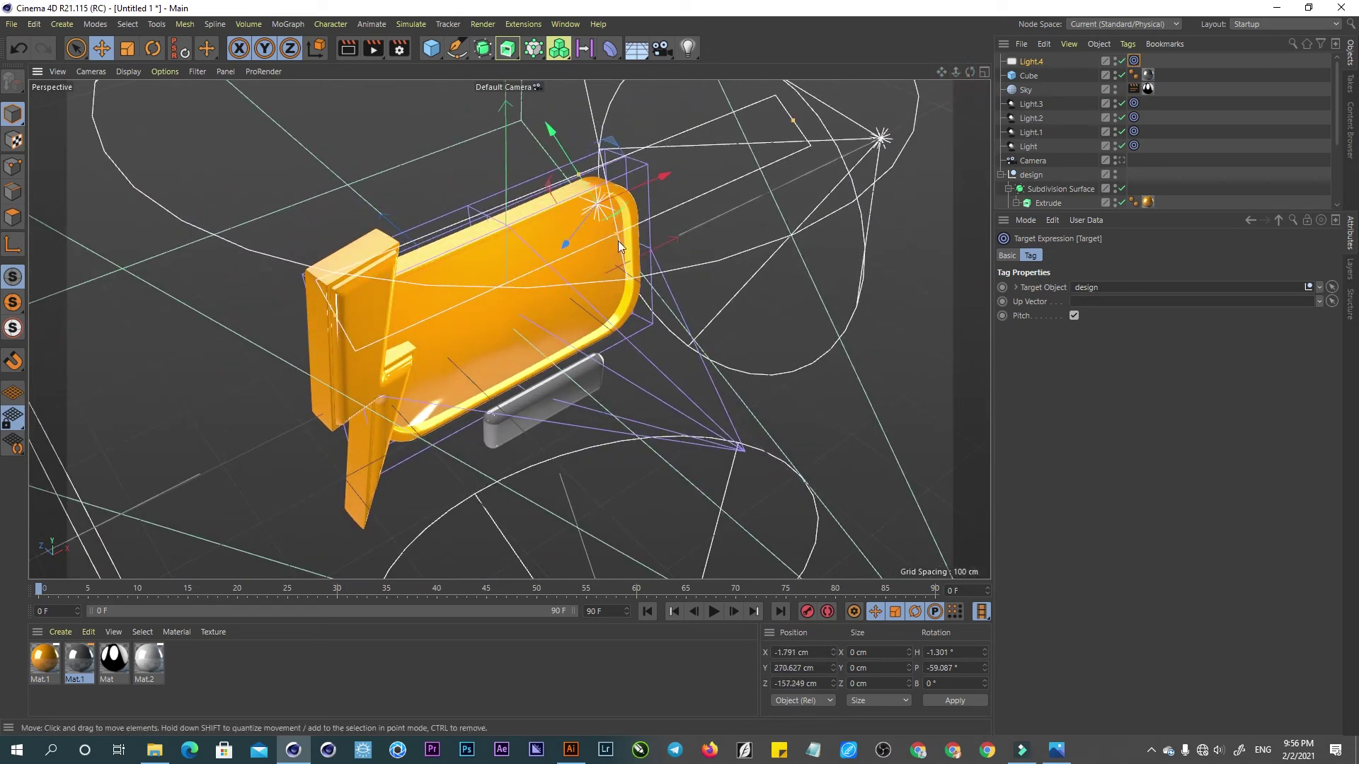
- Fine-tune Light.4 to Y 288.689 cm, Z -127.094 cm and render a preview from the scene camera
left_click(1121, 160)
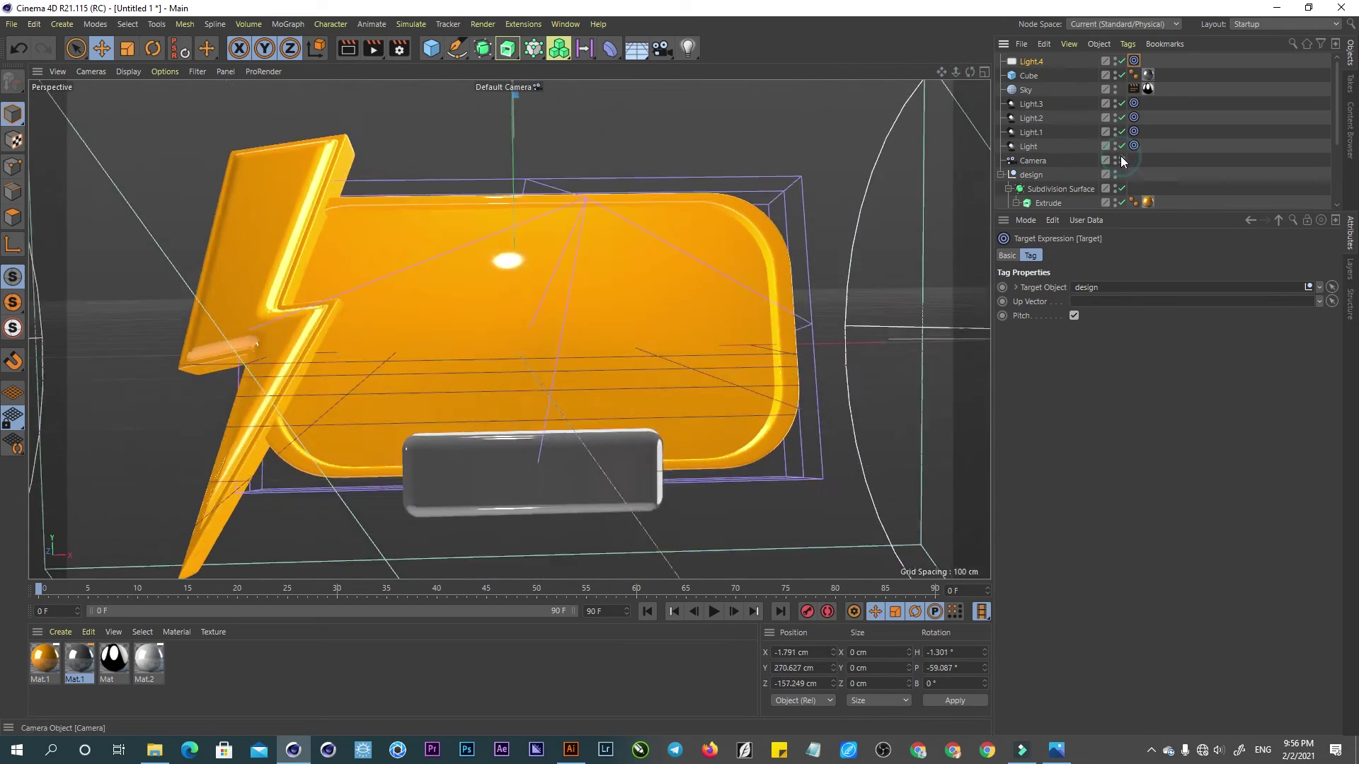
left_click(1120, 161)
left_click_drag(567, 139, 518, 117)
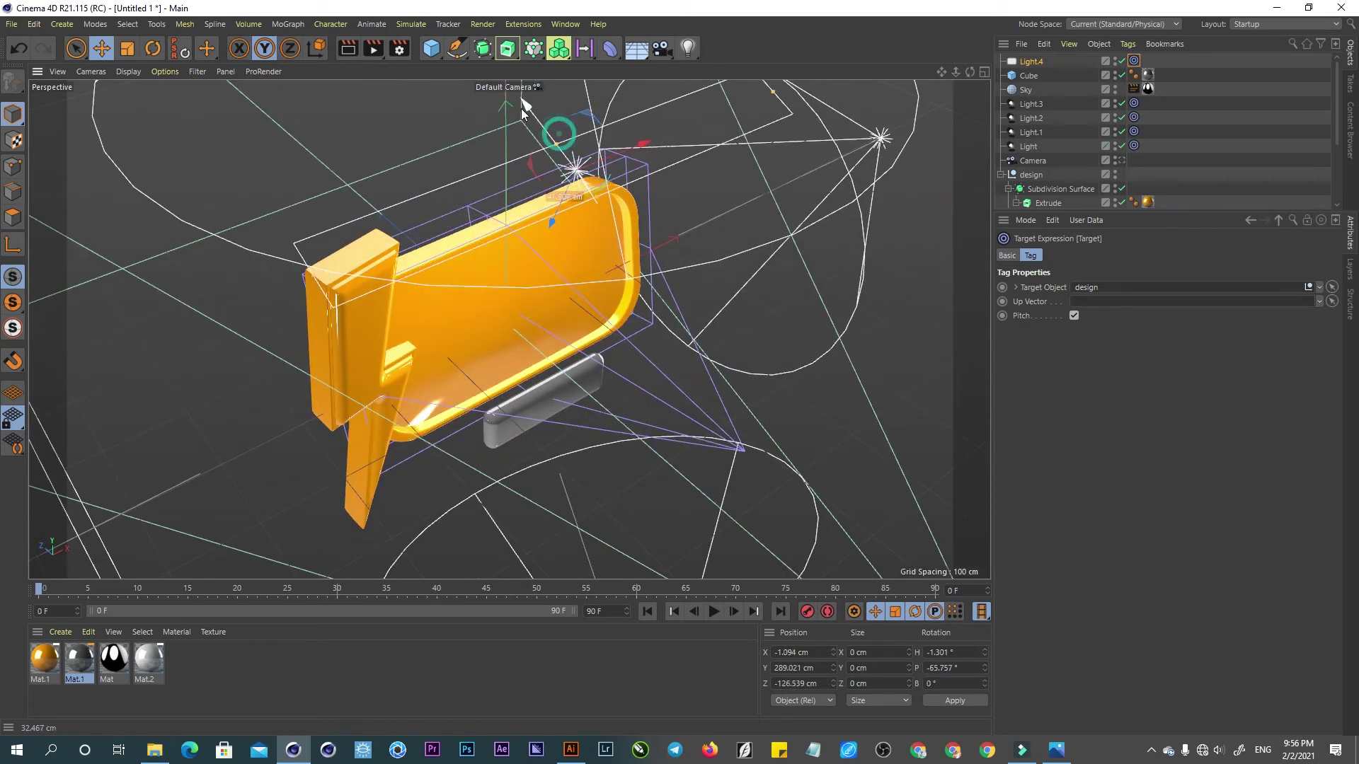
left_click(1120, 160)
left_click(1121, 161)
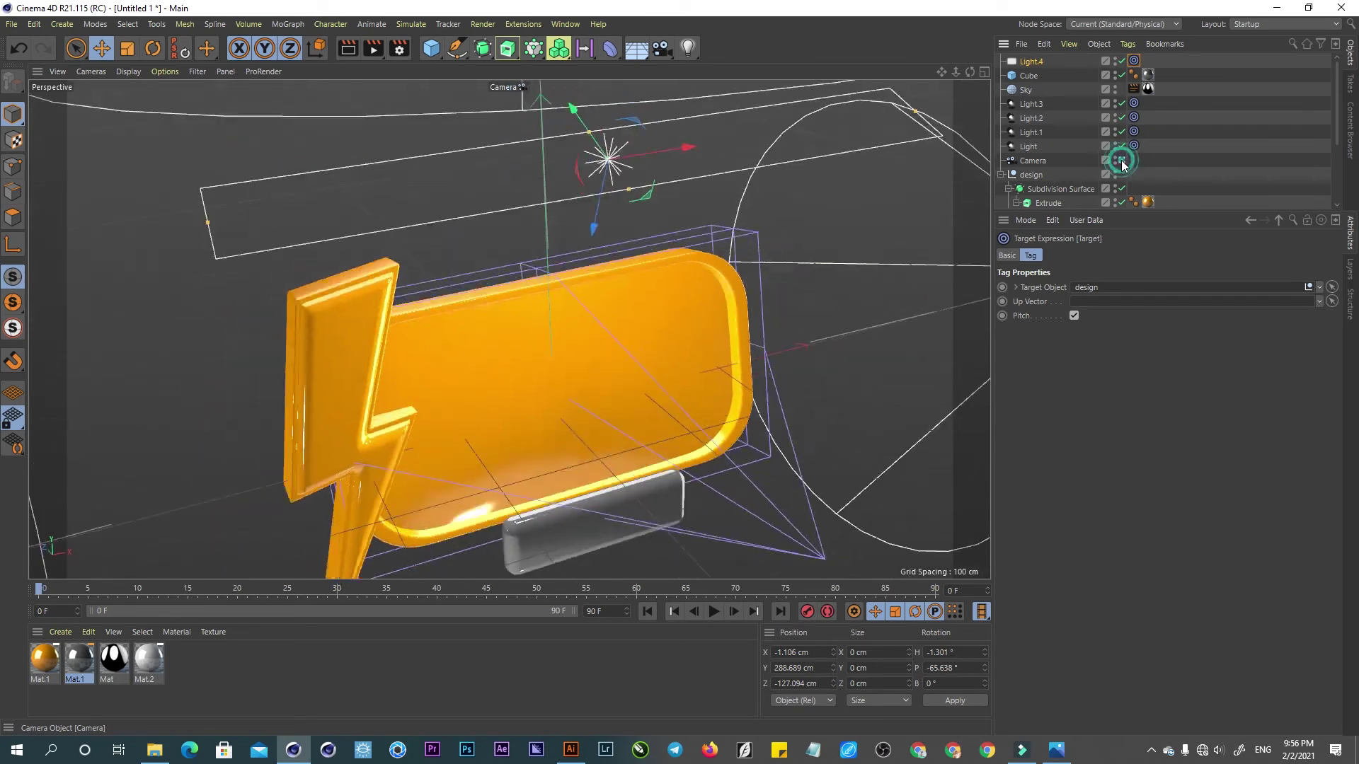
left_click(1122, 161)
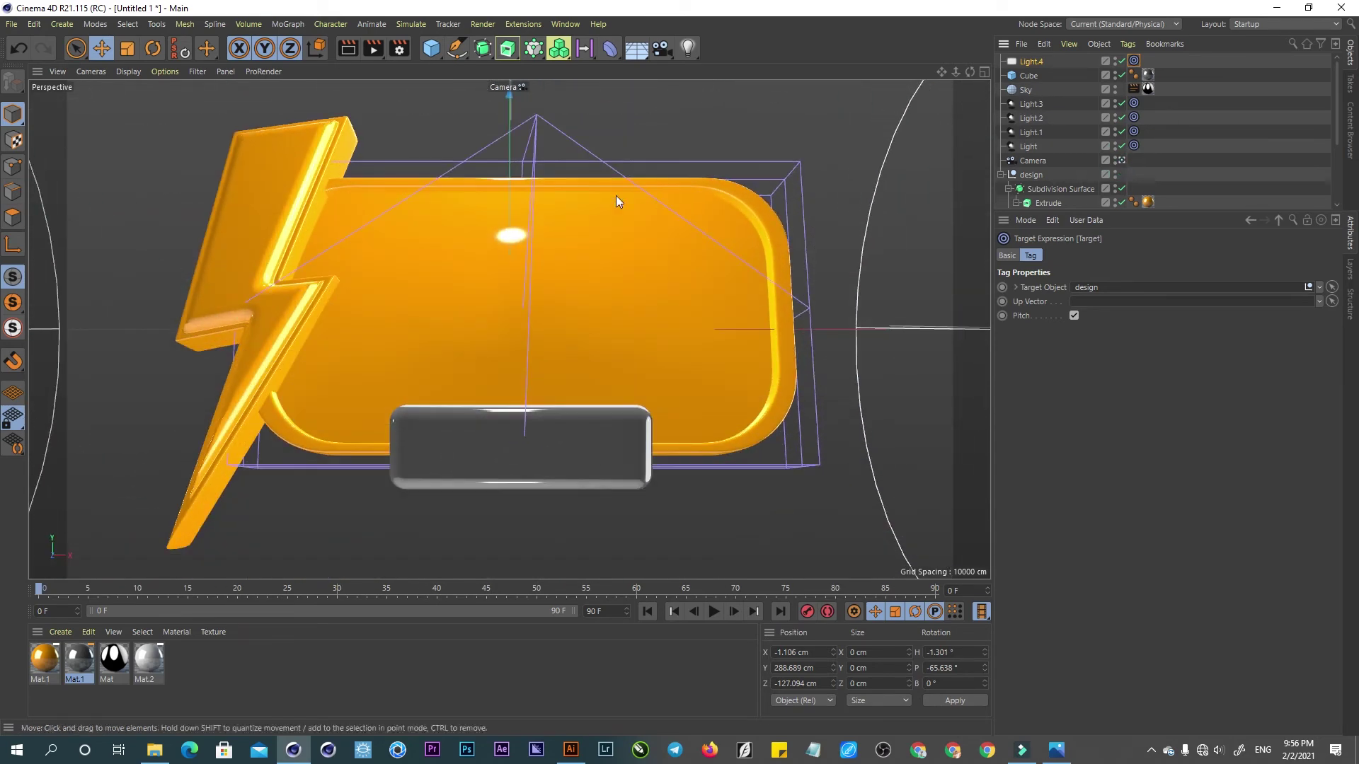
left_click(347, 55)
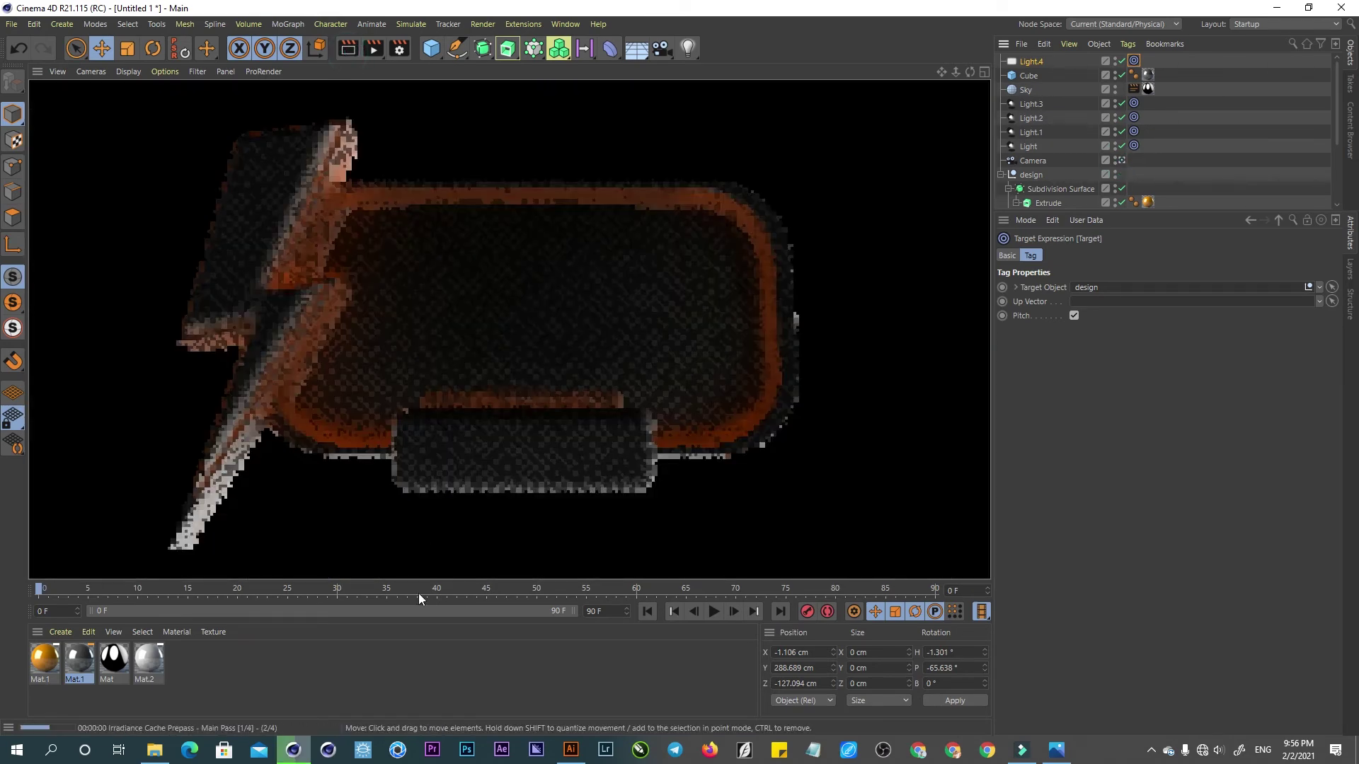
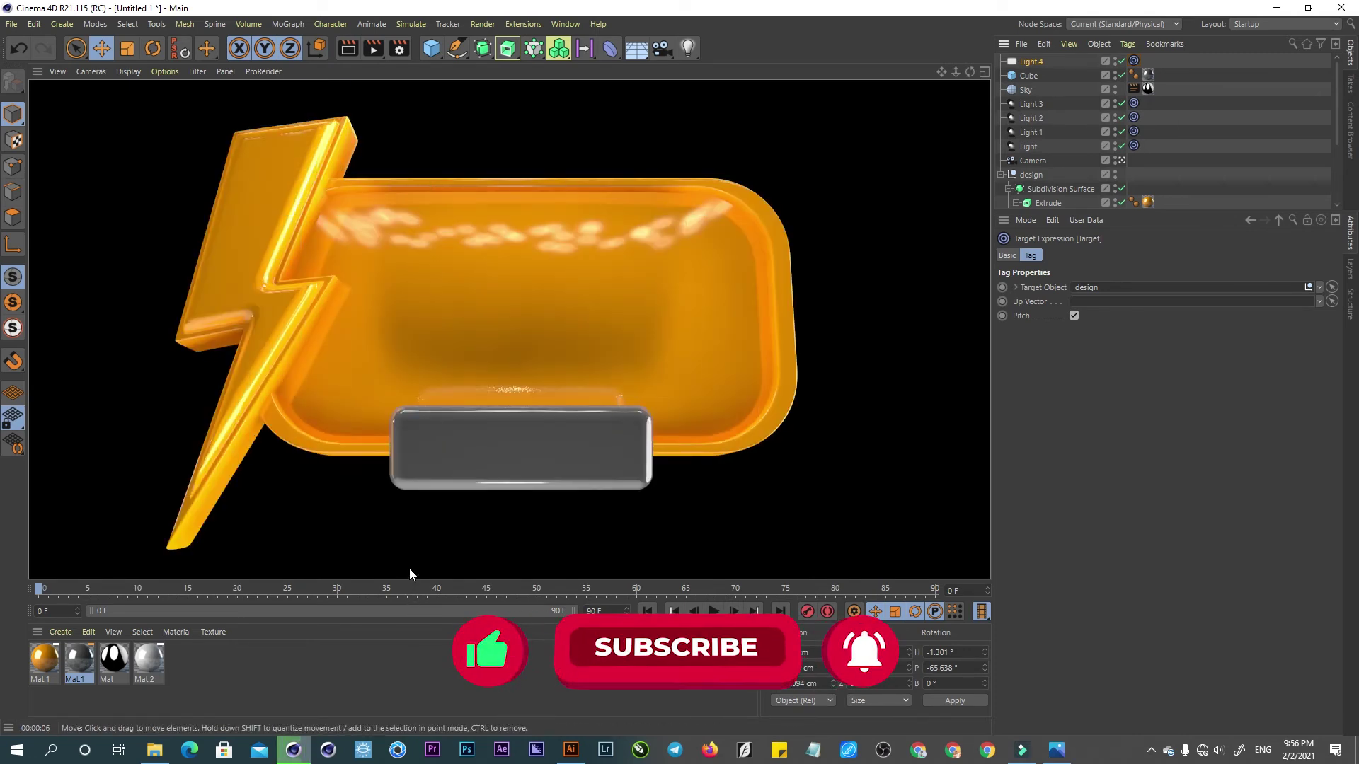
- Make Light.4 a spot light with its cone widened across the badge, and preview the render
left_click(1031, 60)
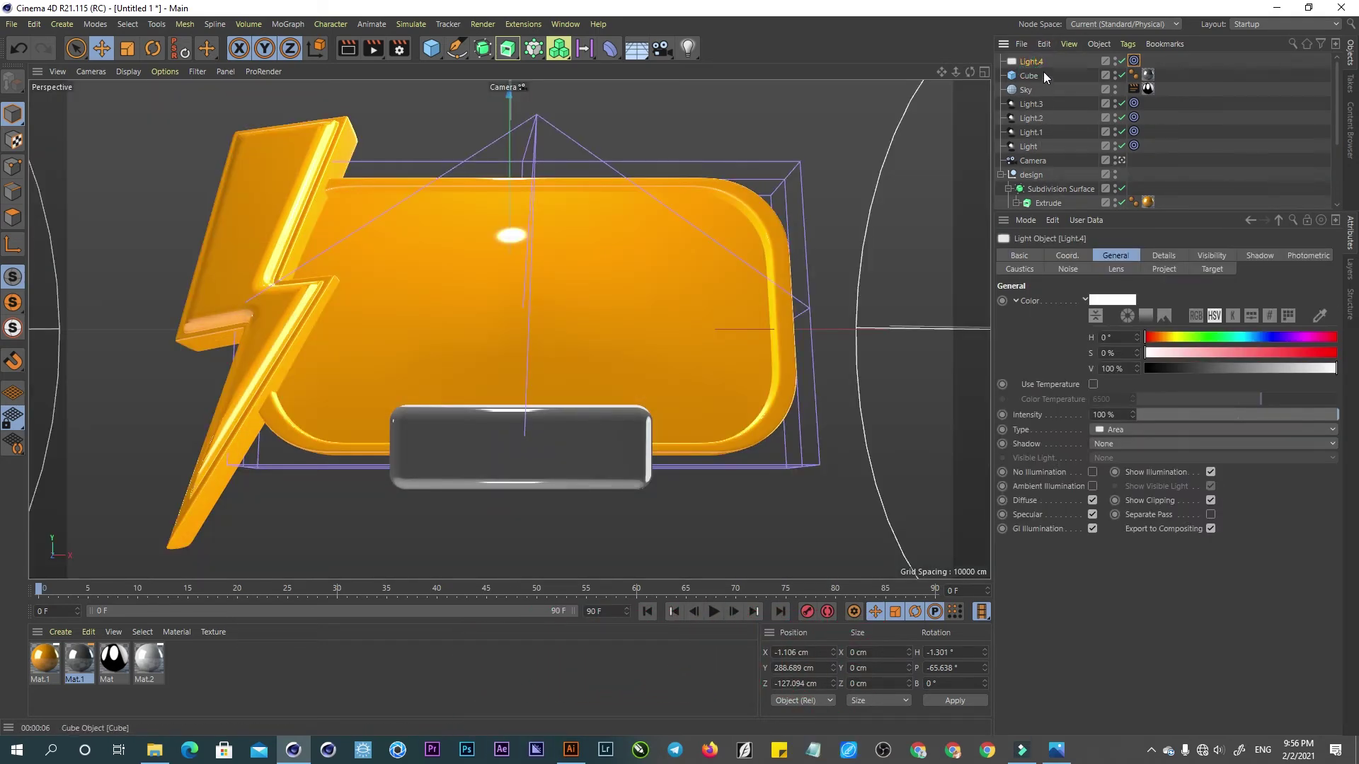
left_click(1105, 431)
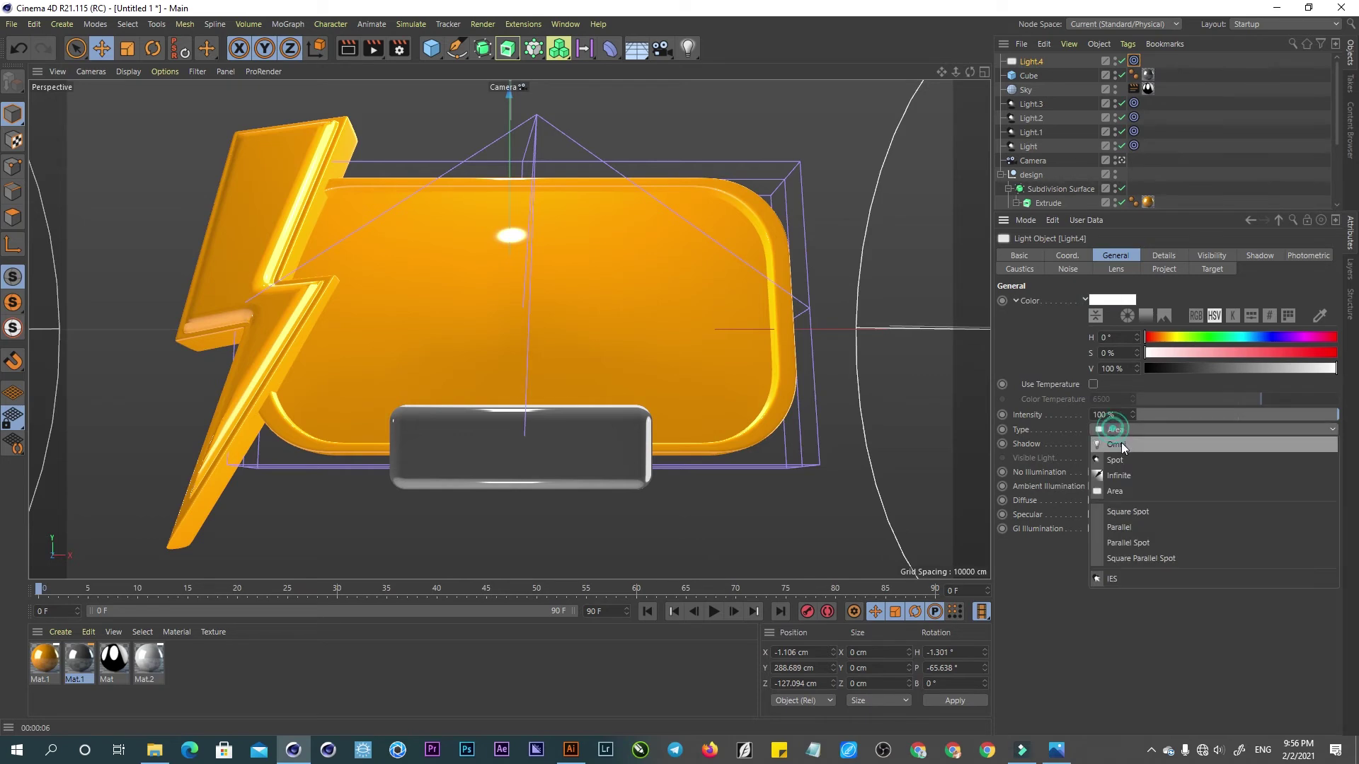
left_click(1115, 458)
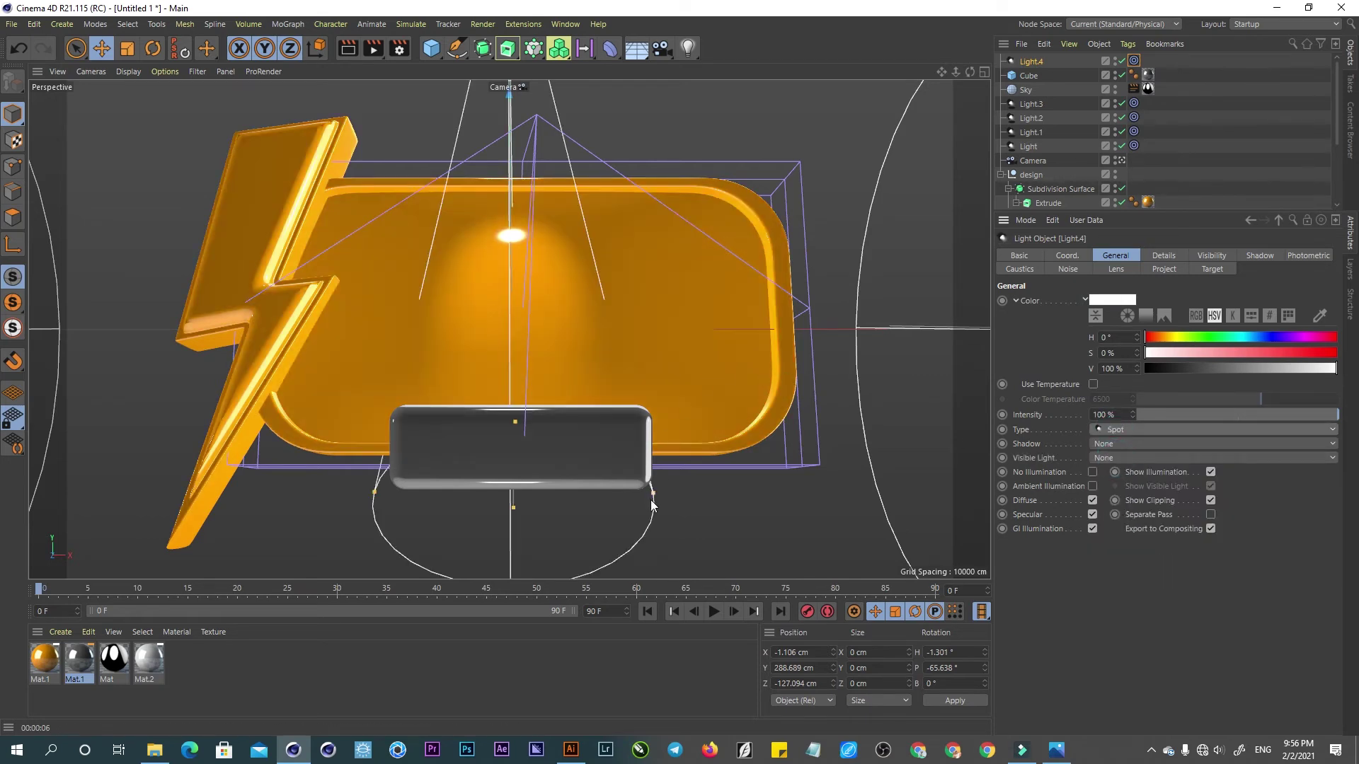
left_click_drag(651, 494, 982, 320)
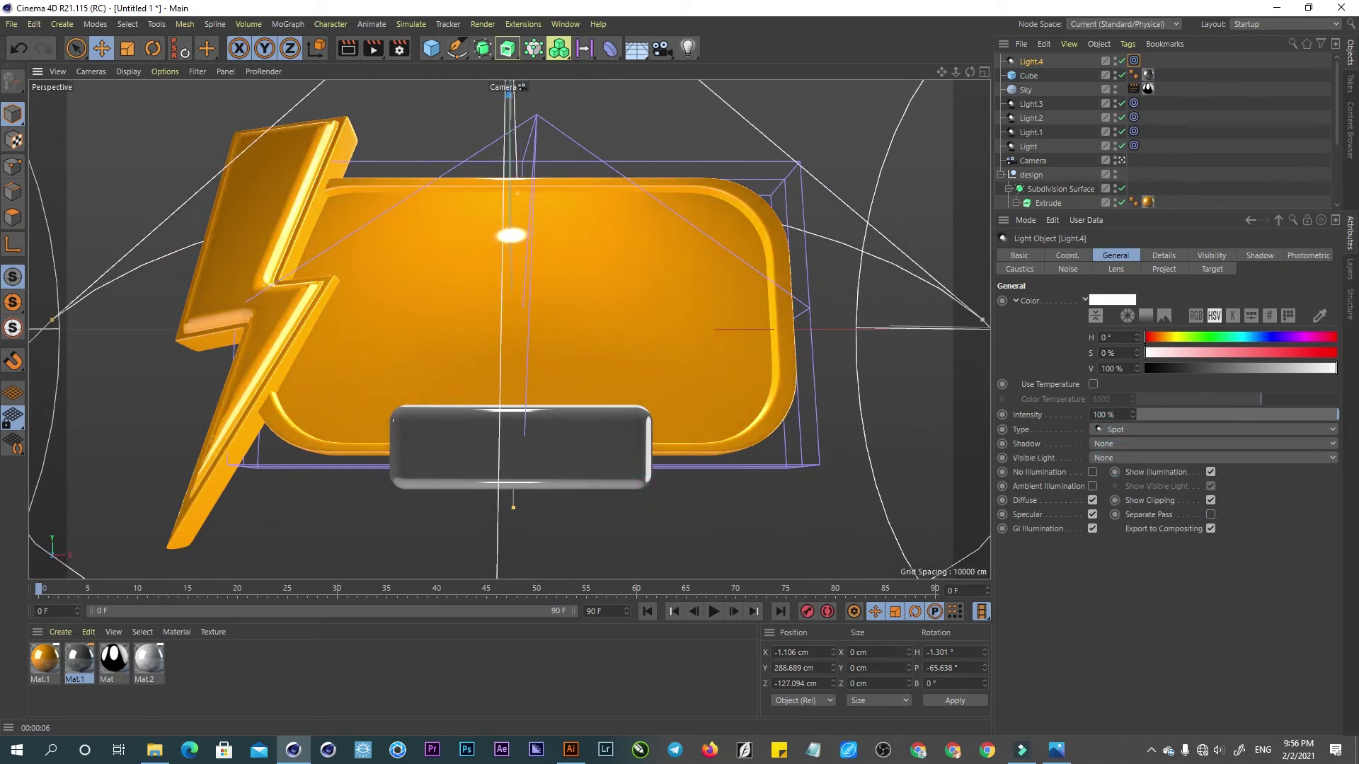
left_click(350, 53)
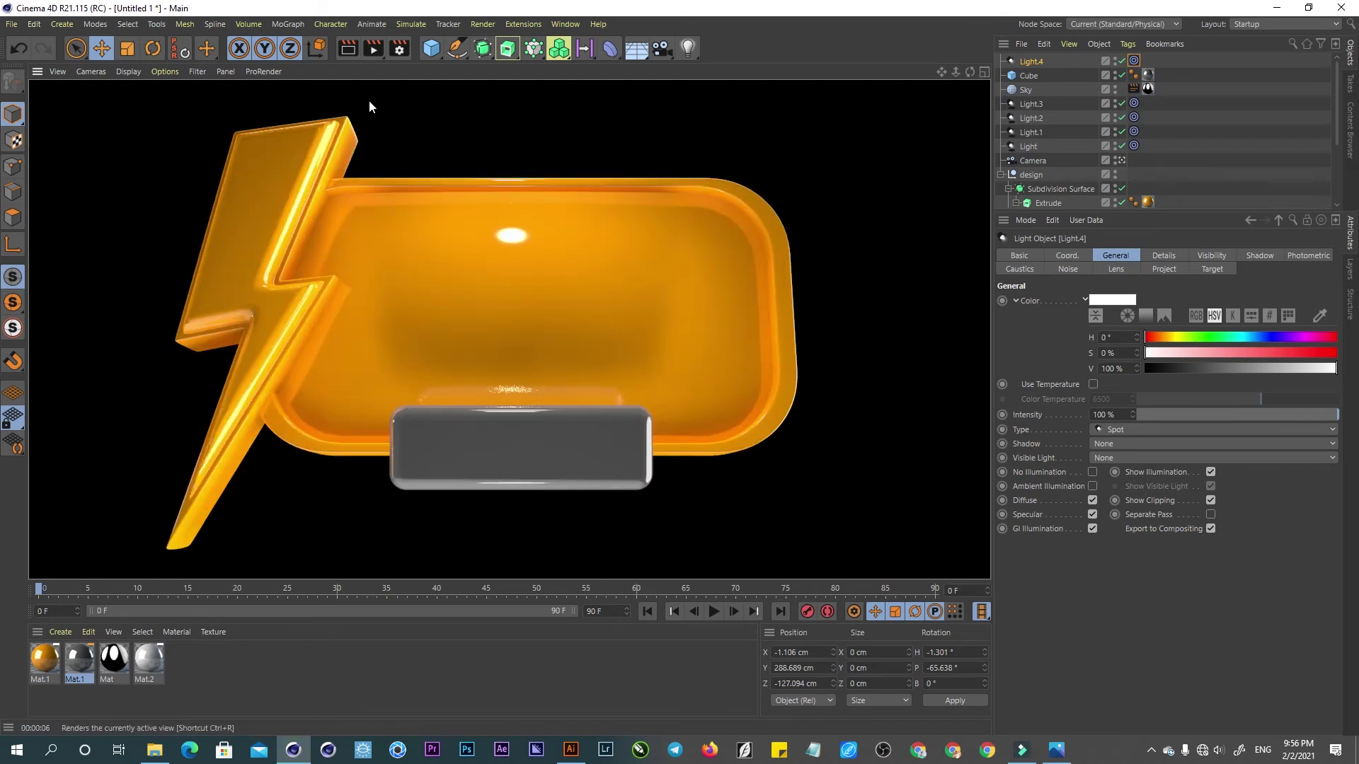
left_click(1119, 61)
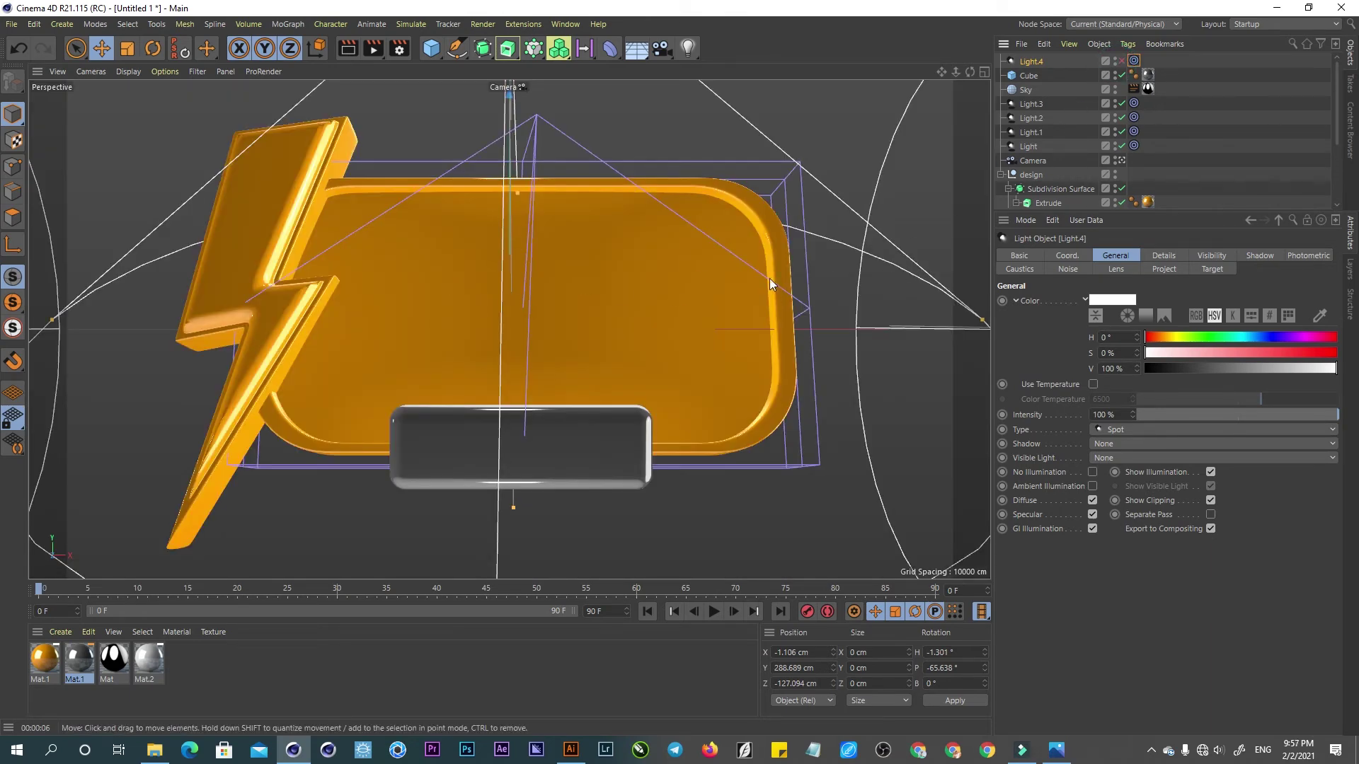
- Set the render output size to 2000 × 2000 px
left_click(399, 48)
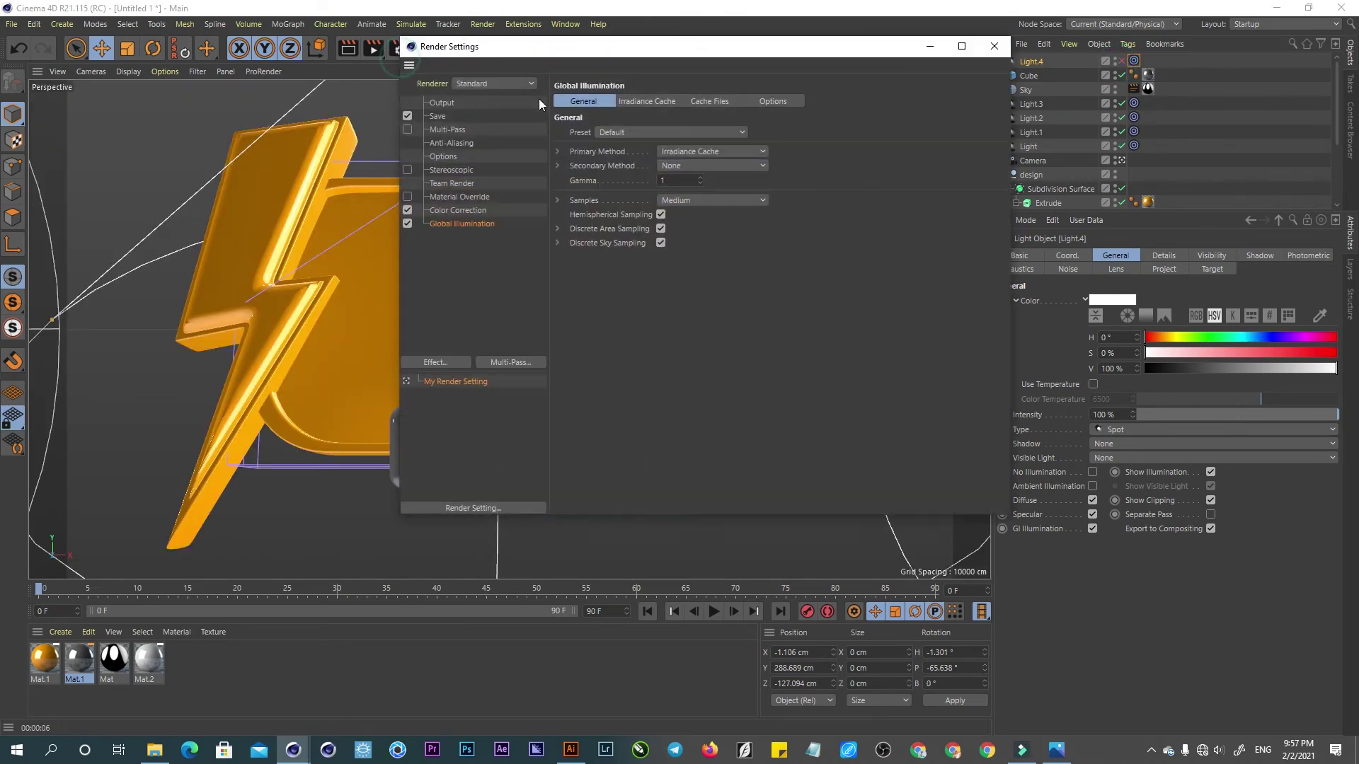
left_click(439, 103)
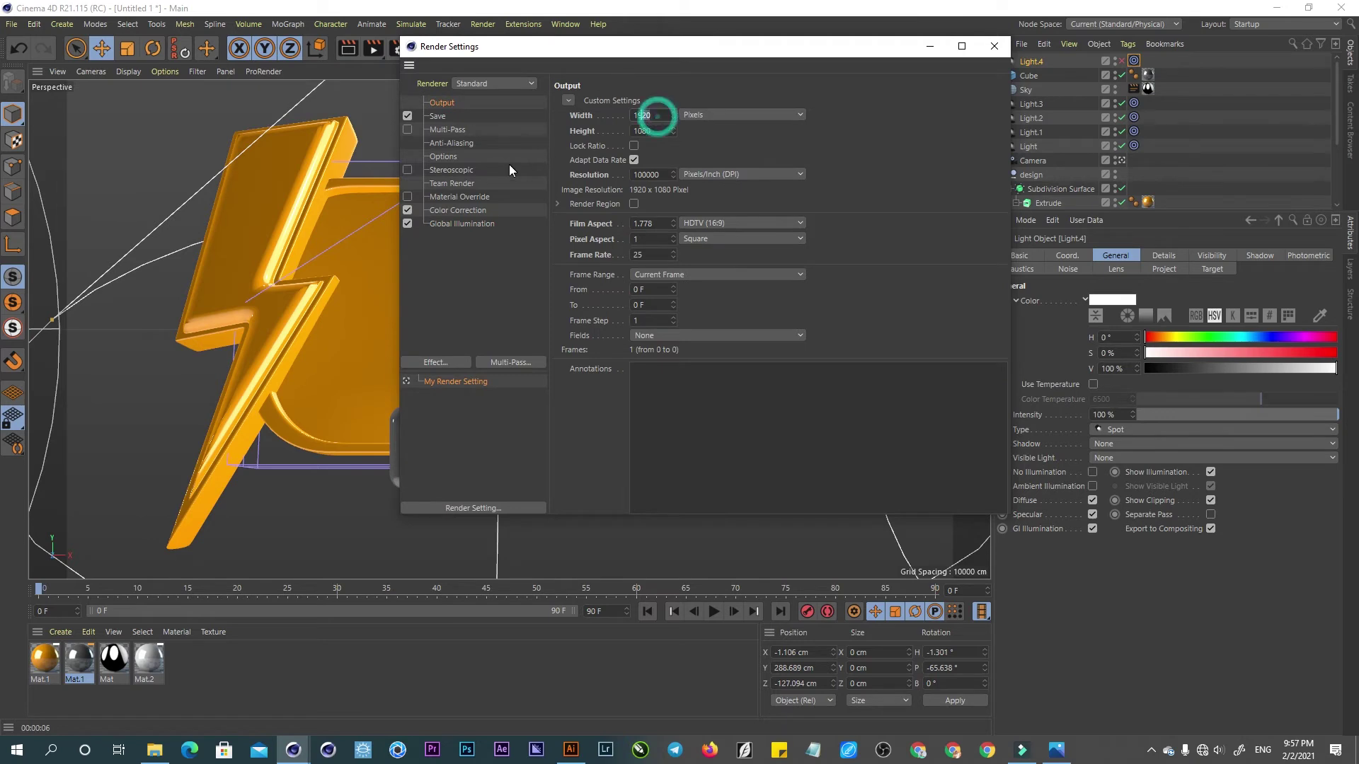
key("BackSpace")
key("BackSpace")
type("00")
key("Tab")
type("2000")
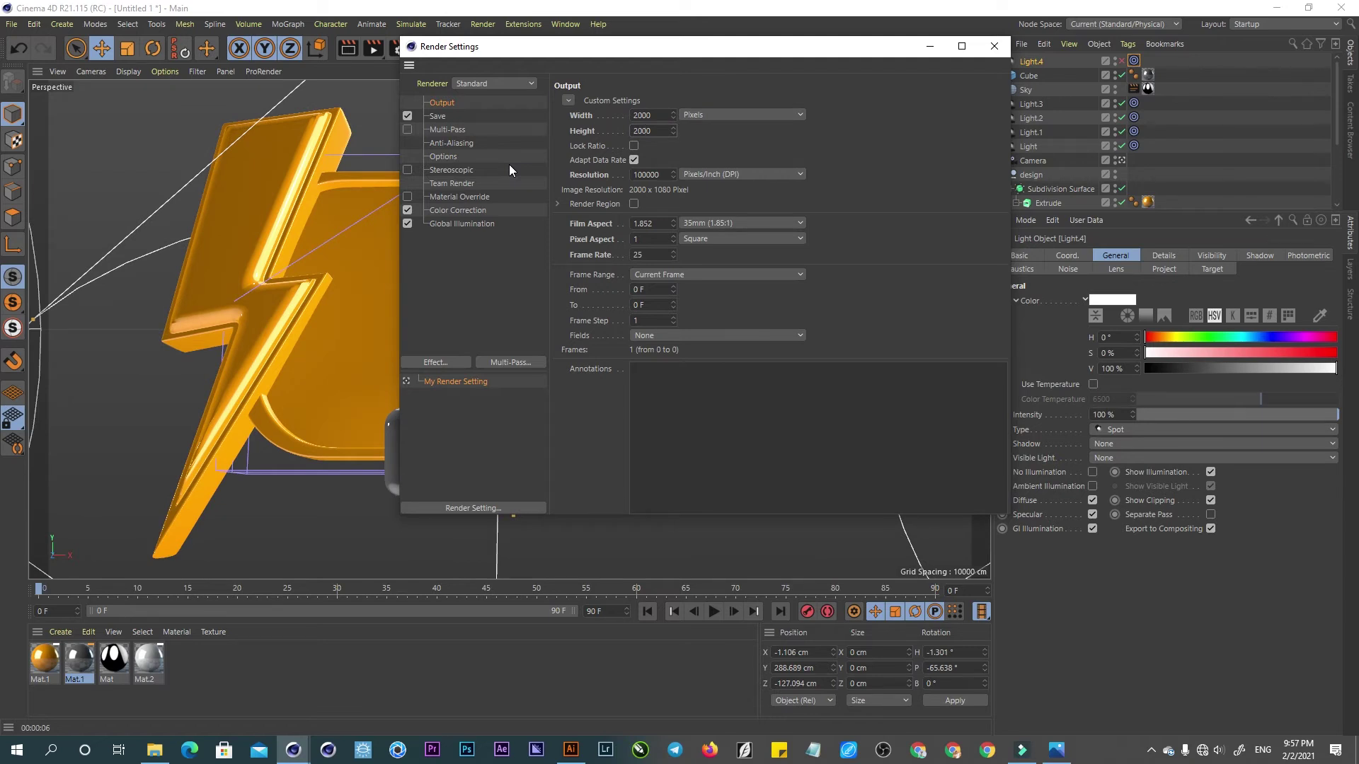
key("Return")
- Set anti-aliasing quality to Best
left_click(435, 143)
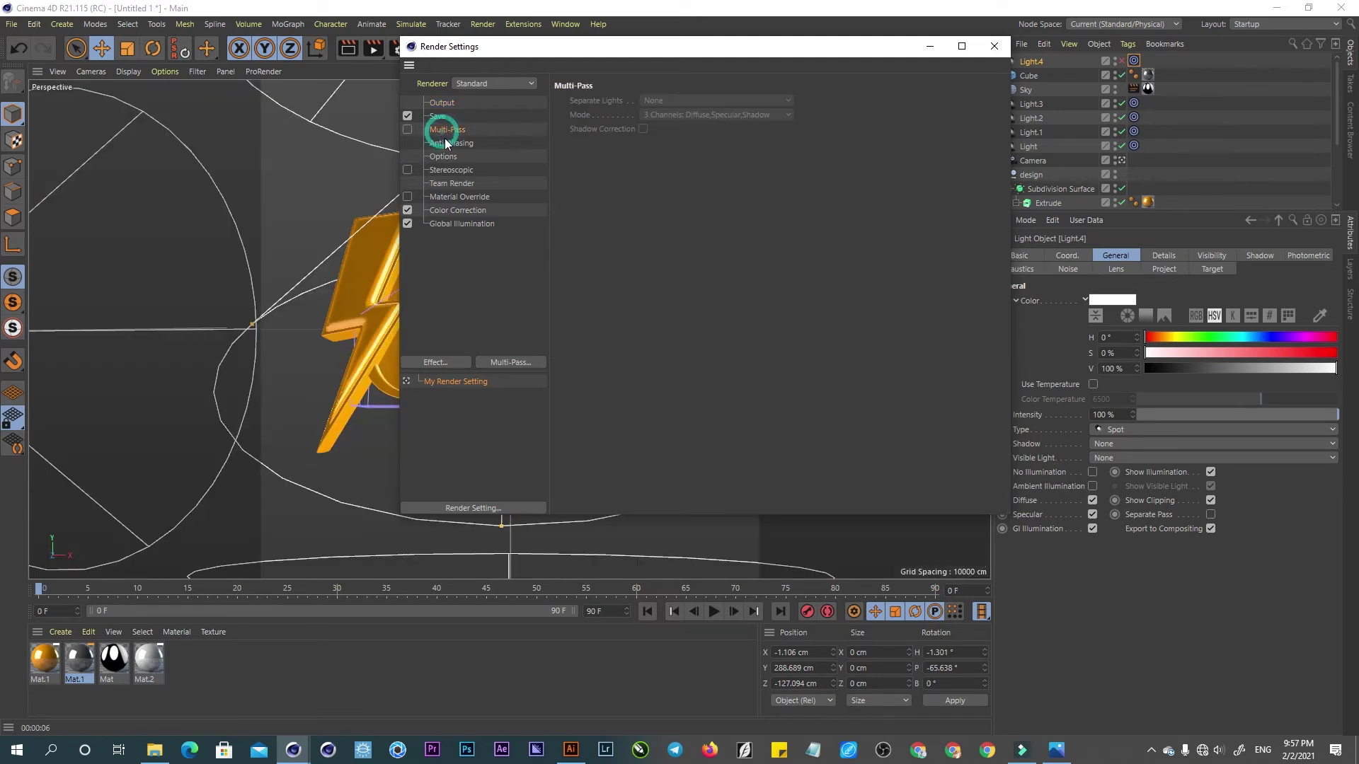
left_click(703, 100)
left_click(688, 148)
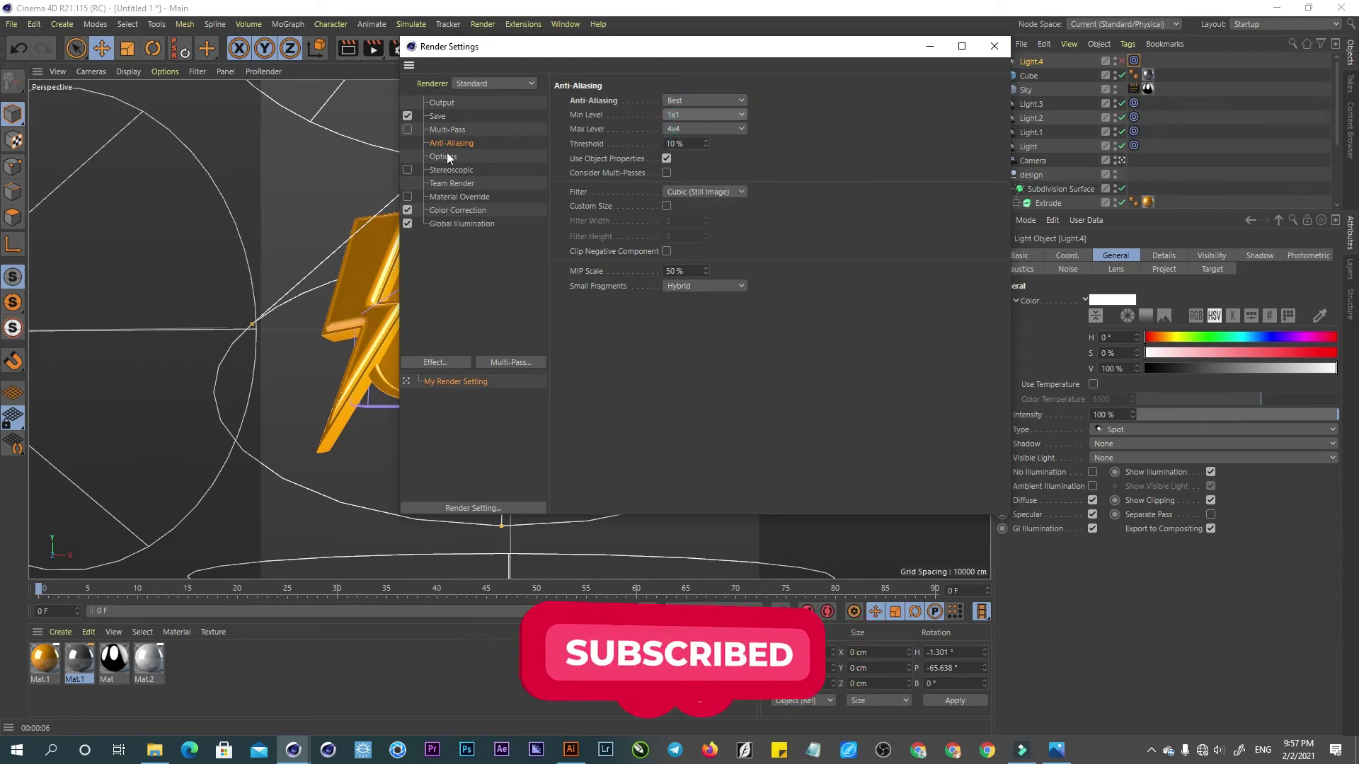
left_click(446, 130)
left_click(443, 155)
- Set the saved image format to PNG at 16 bits per channel
left_click(440, 116)
left_click(673, 143)
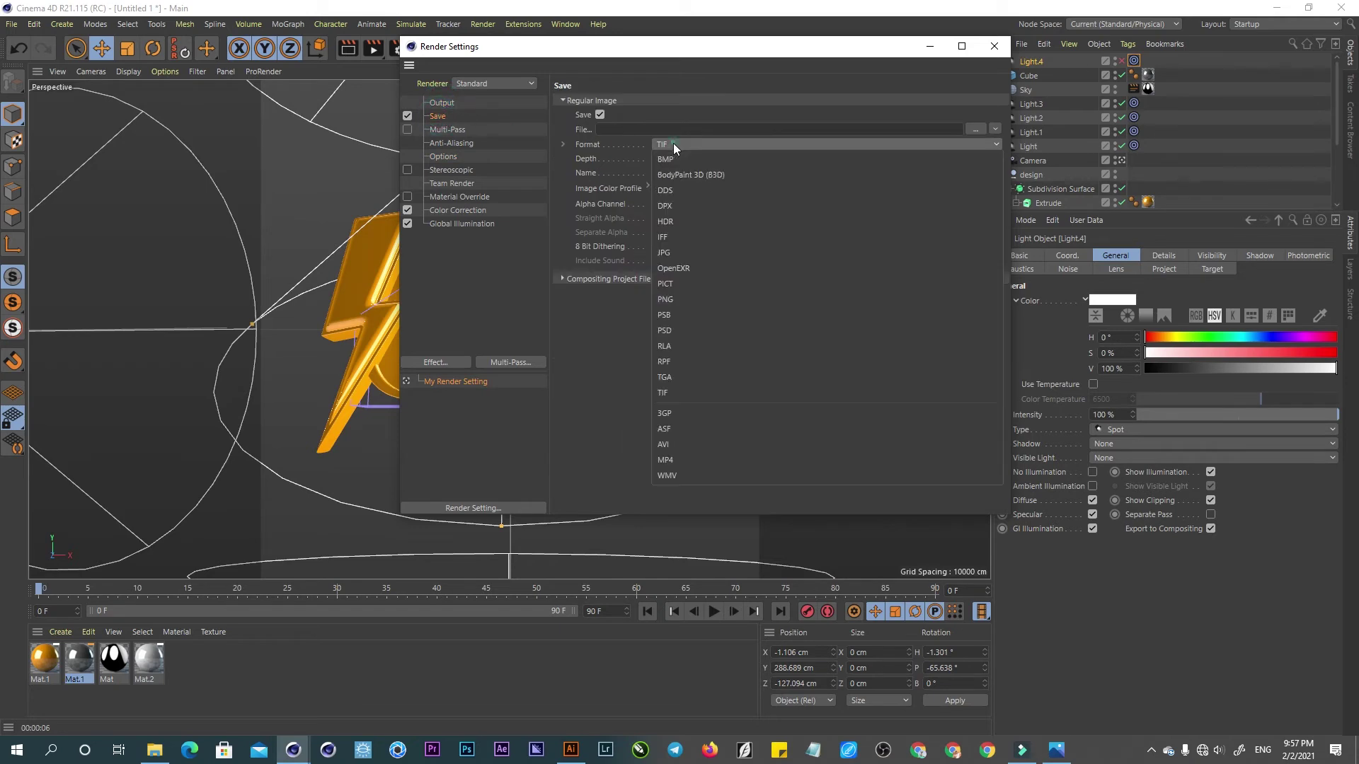
left_click(670, 302)
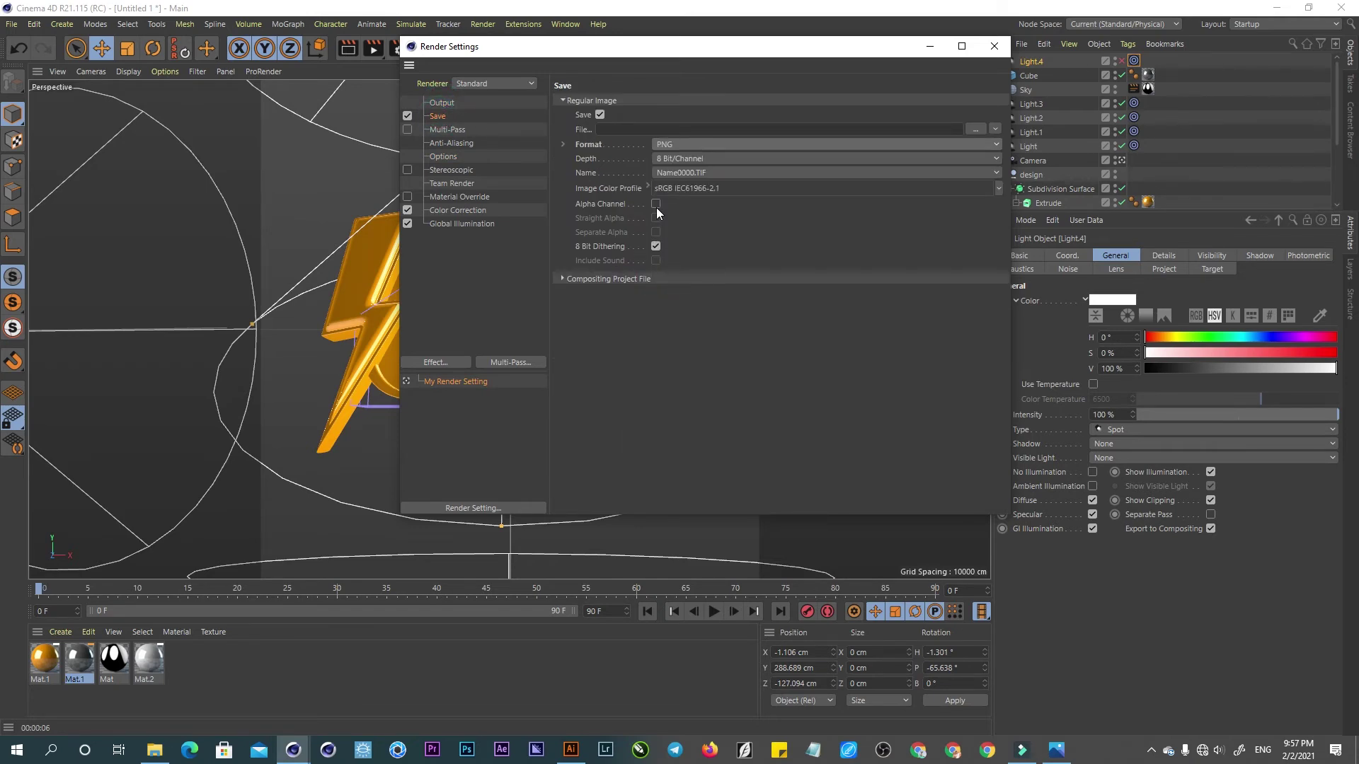
left_click(682, 159)
left_click(683, 189)
- Set the output file to design on the Desktop
left_click(974, 129)
left_click(56, 112)
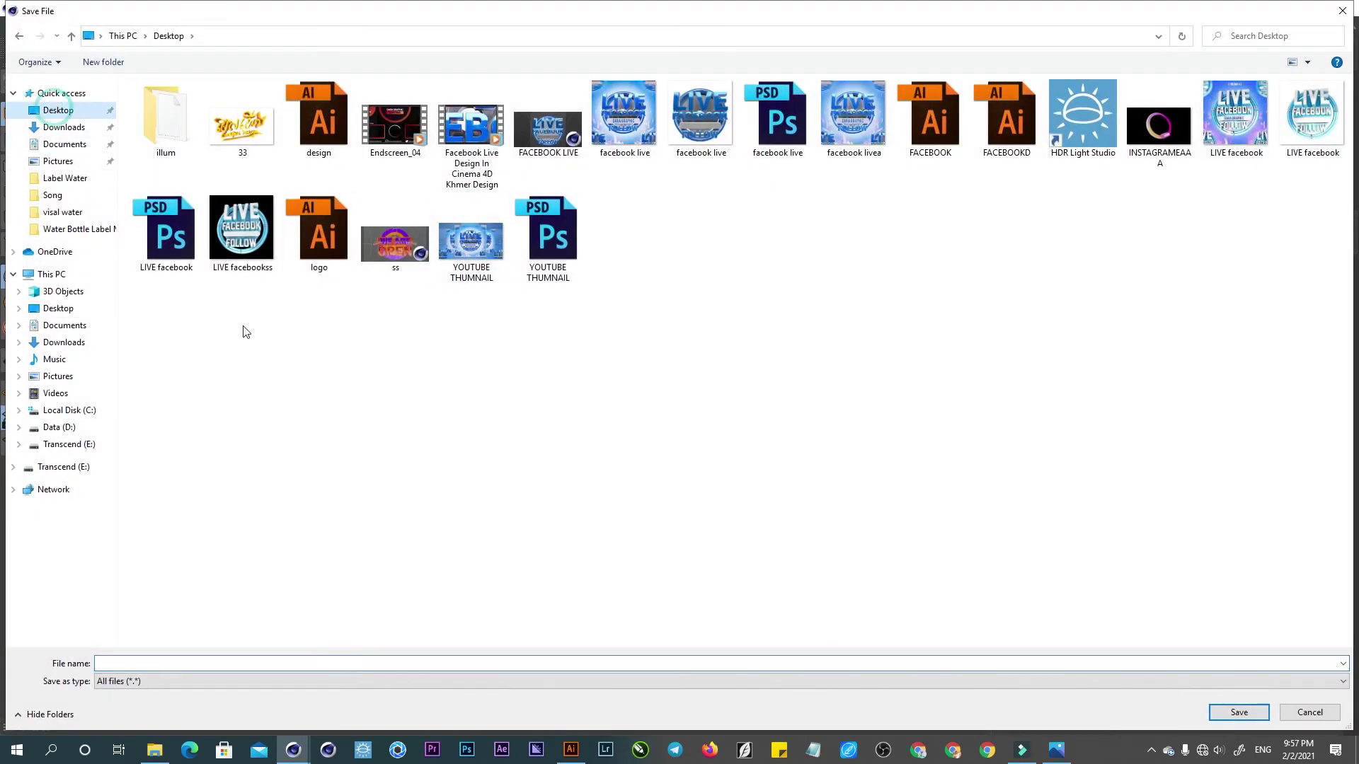
left_click(124, 659)
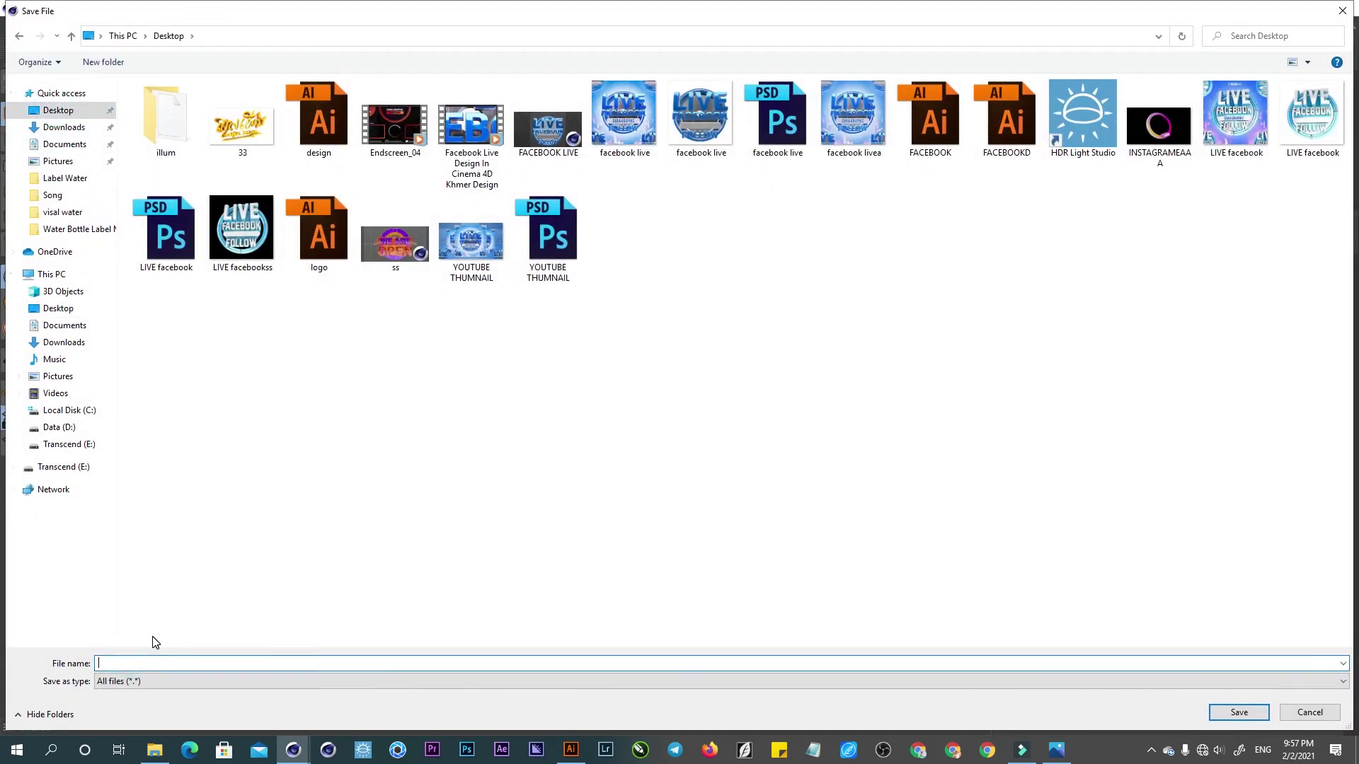
type("design")
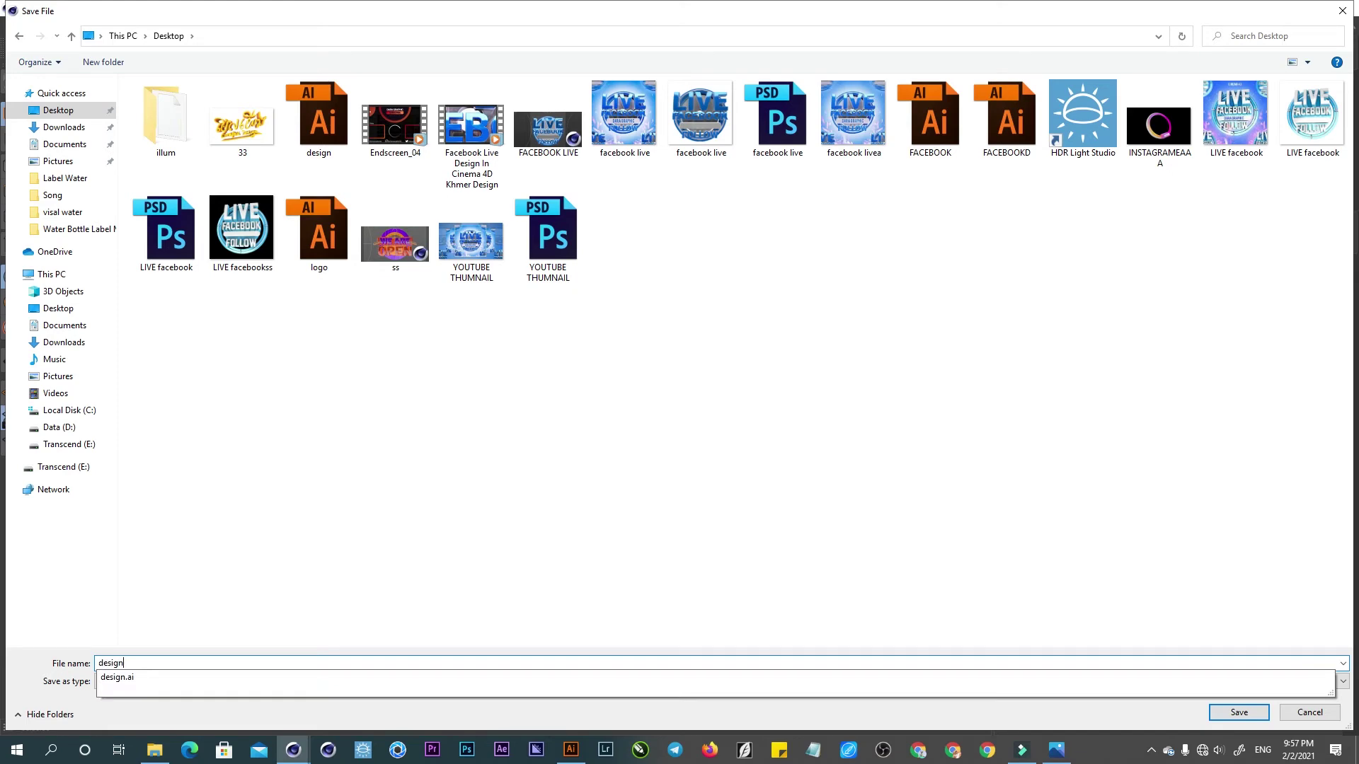
key("Return")
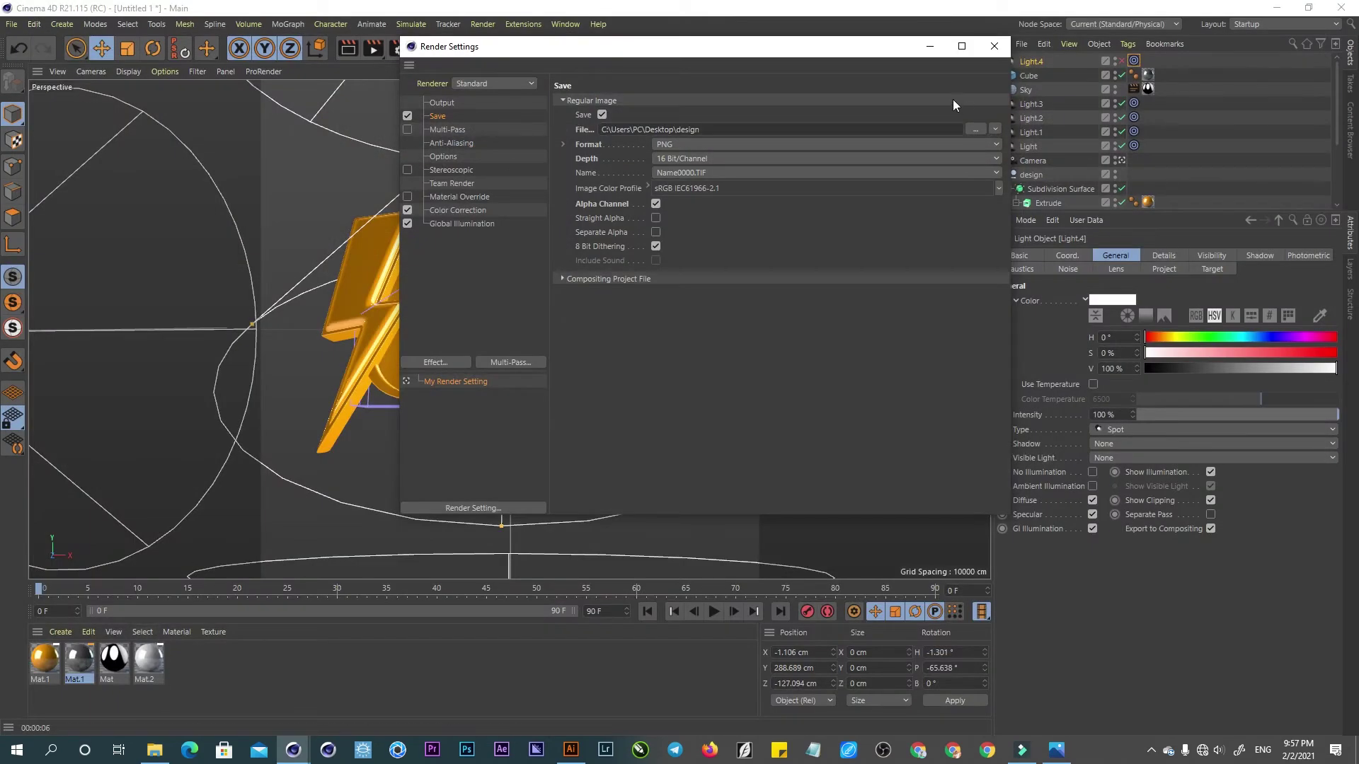
left_click(993, 46)
- Render the badge to the Picture Viewer and maximise the viewer
mouse_move(955, 72)
left_mouse_down()
mouse_move(983, 72)
mouse_move(960, 76)
left_mouse_up()
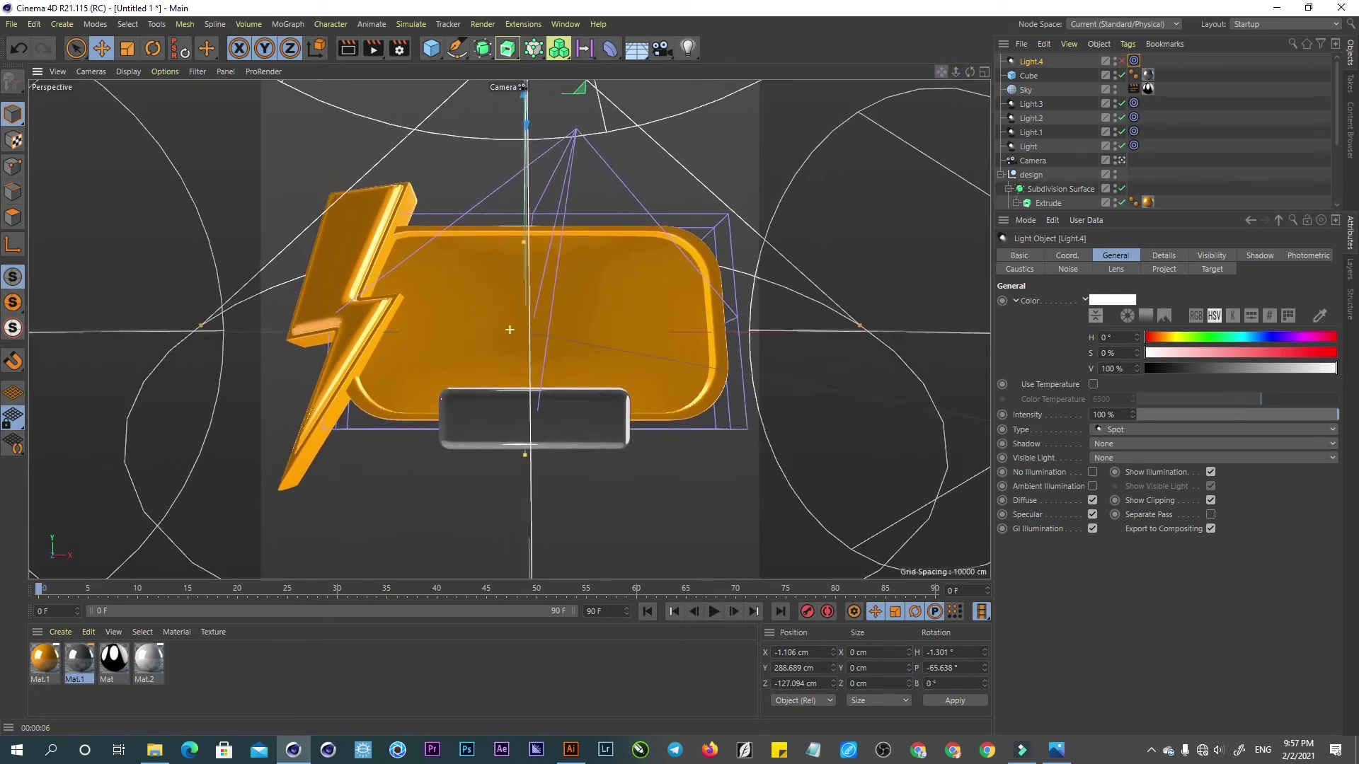
left_click(828, 133)
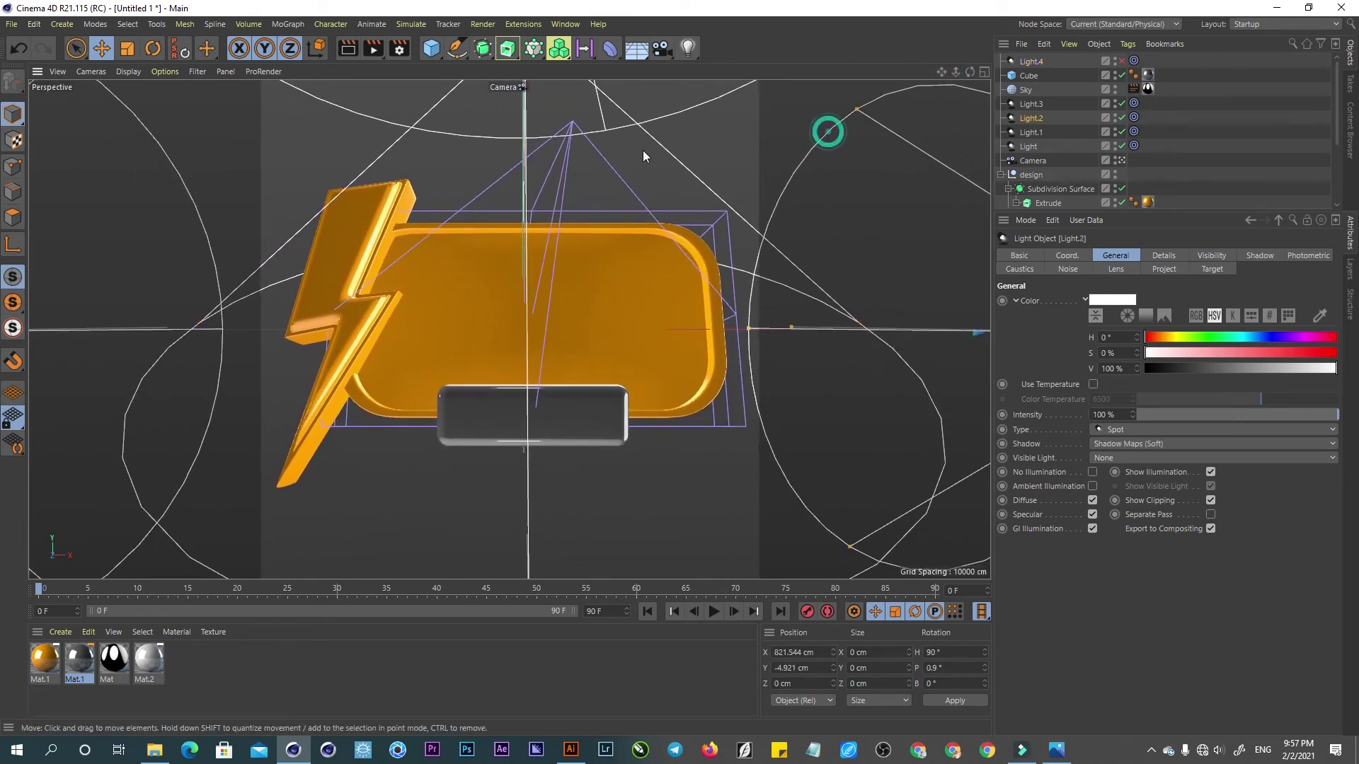
left_click(372, 48)
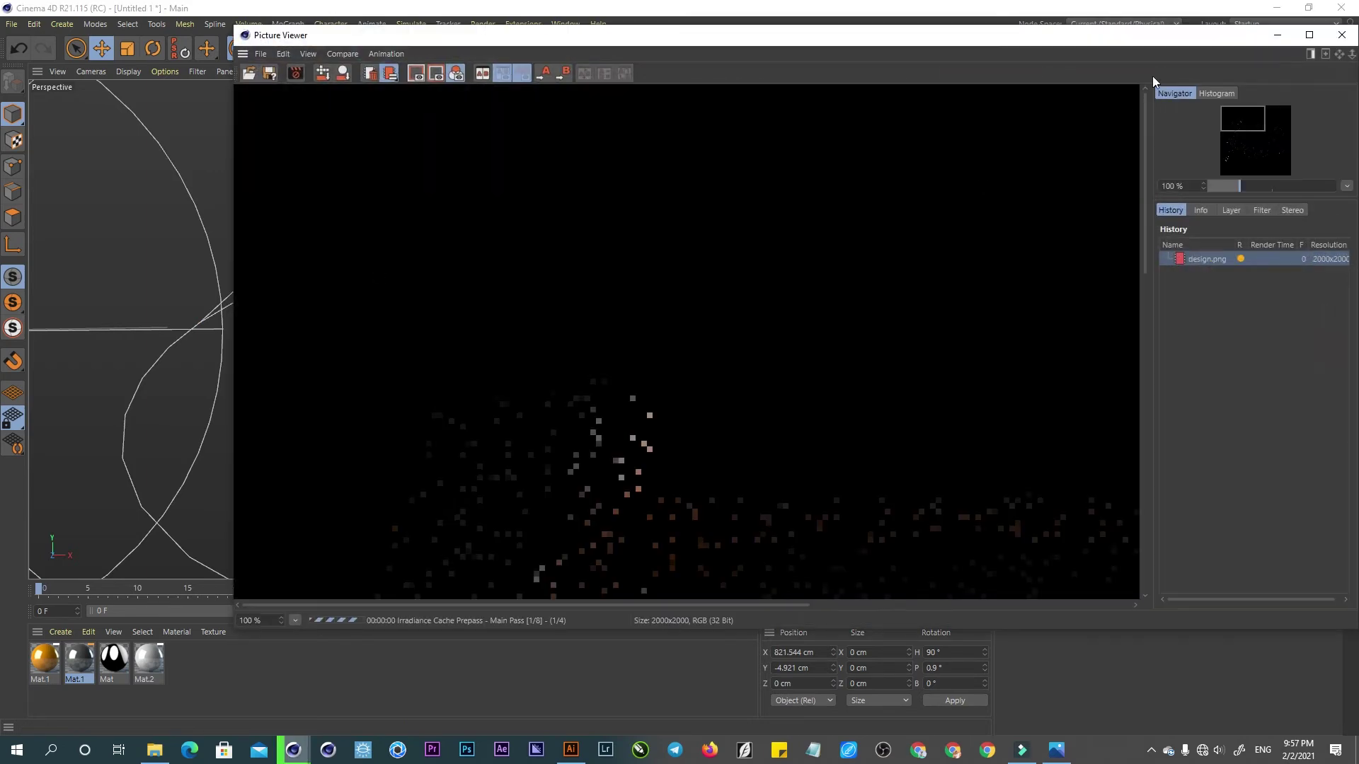
left_click(1309, 35)
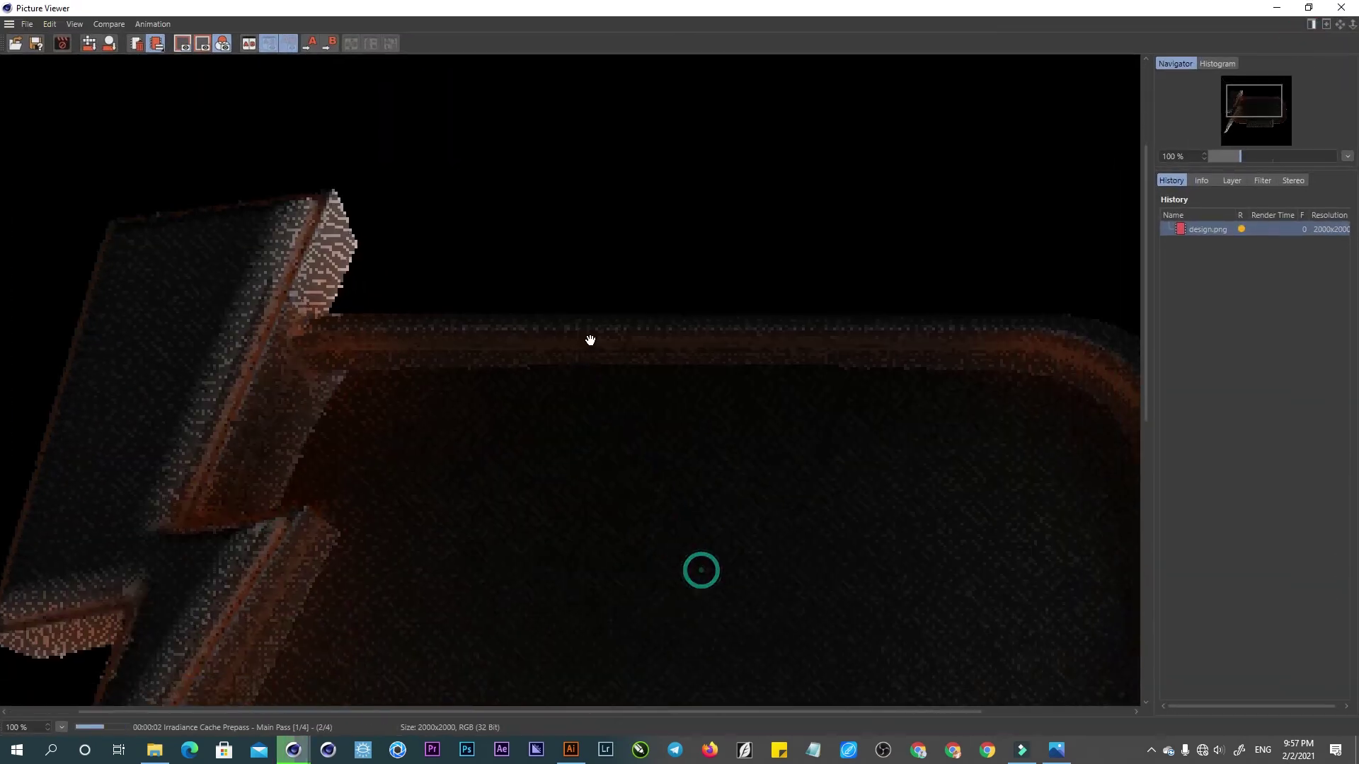
- Review the whole render at 50% zoom, then select the three sale-text lines in Illustrator
left_click_drag(625, 512, 649, 446)
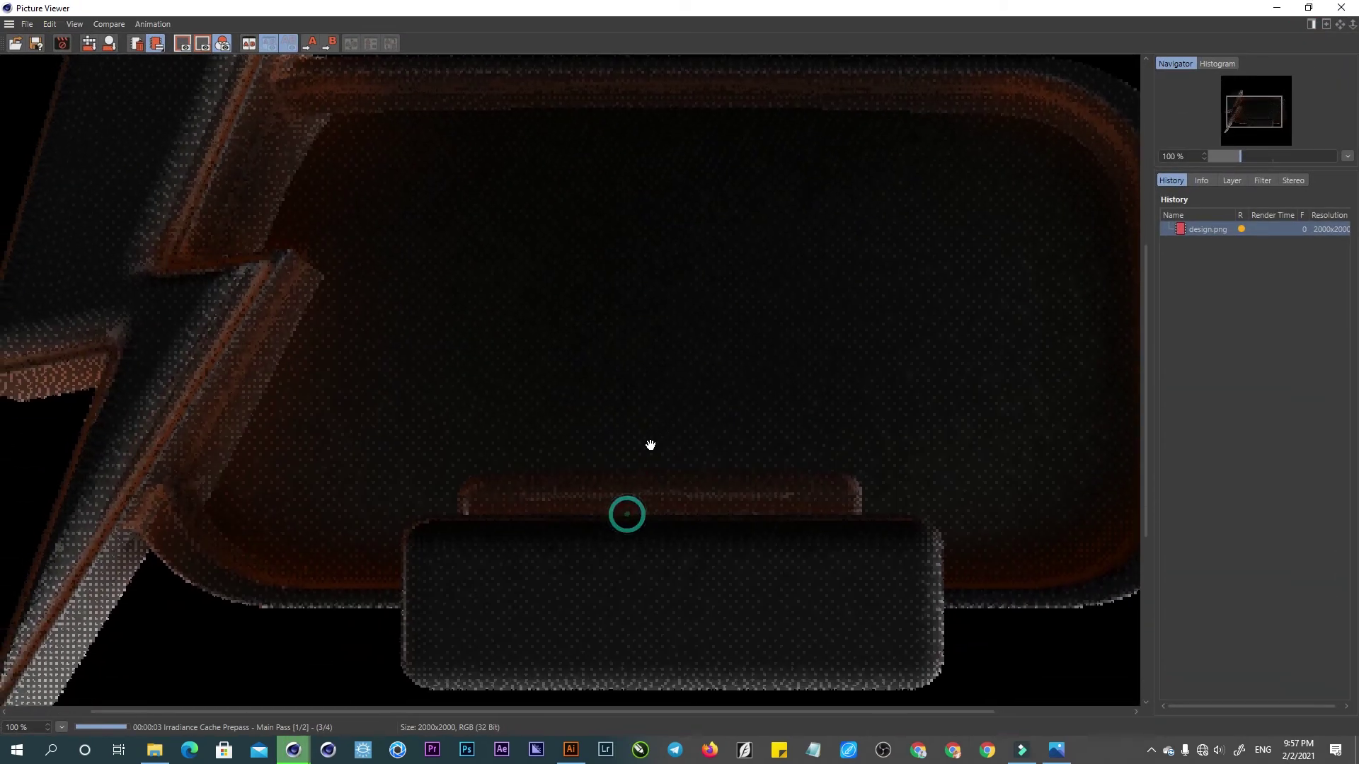
left_click(62, 726)
left_click(85, 642)
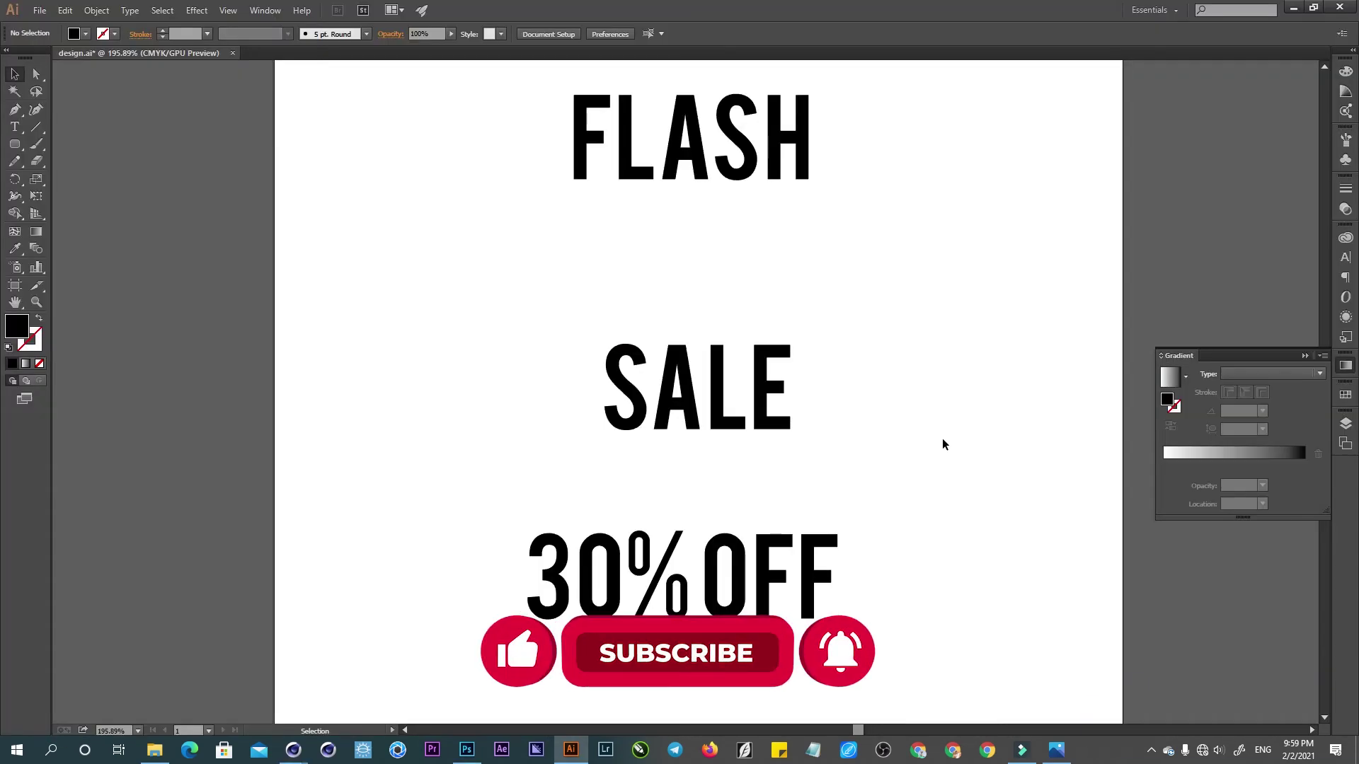
left_click(945, 417)
mouse_move(887, 579)
left_mouse_down()
mouse_move(671, 359)
mouse_move(516, 104)
left_mouse_up()
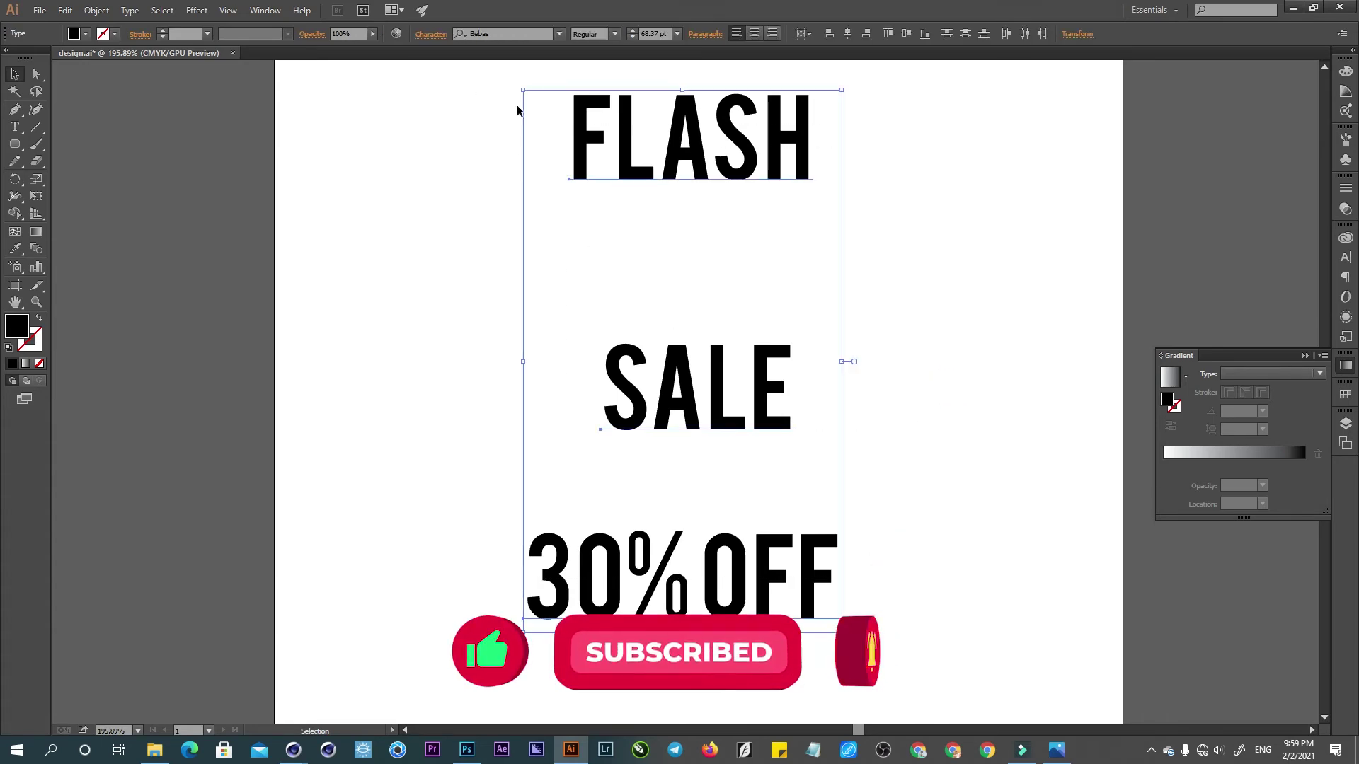
- Open design.png from the Desktop in Photoshop and switch to the Move tool
left_click(492, 337)
left_click(467, 750)
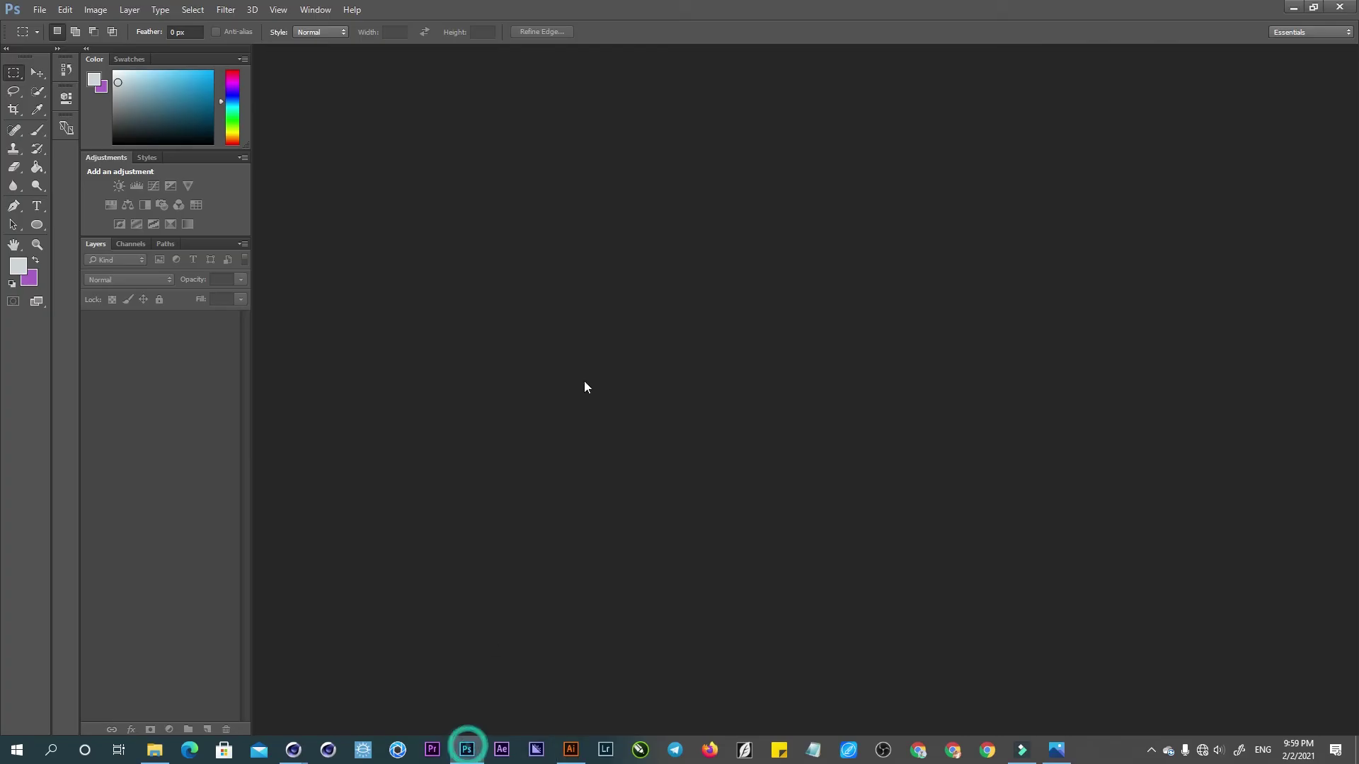
left_click(41, 10)
left_click(128, 41)
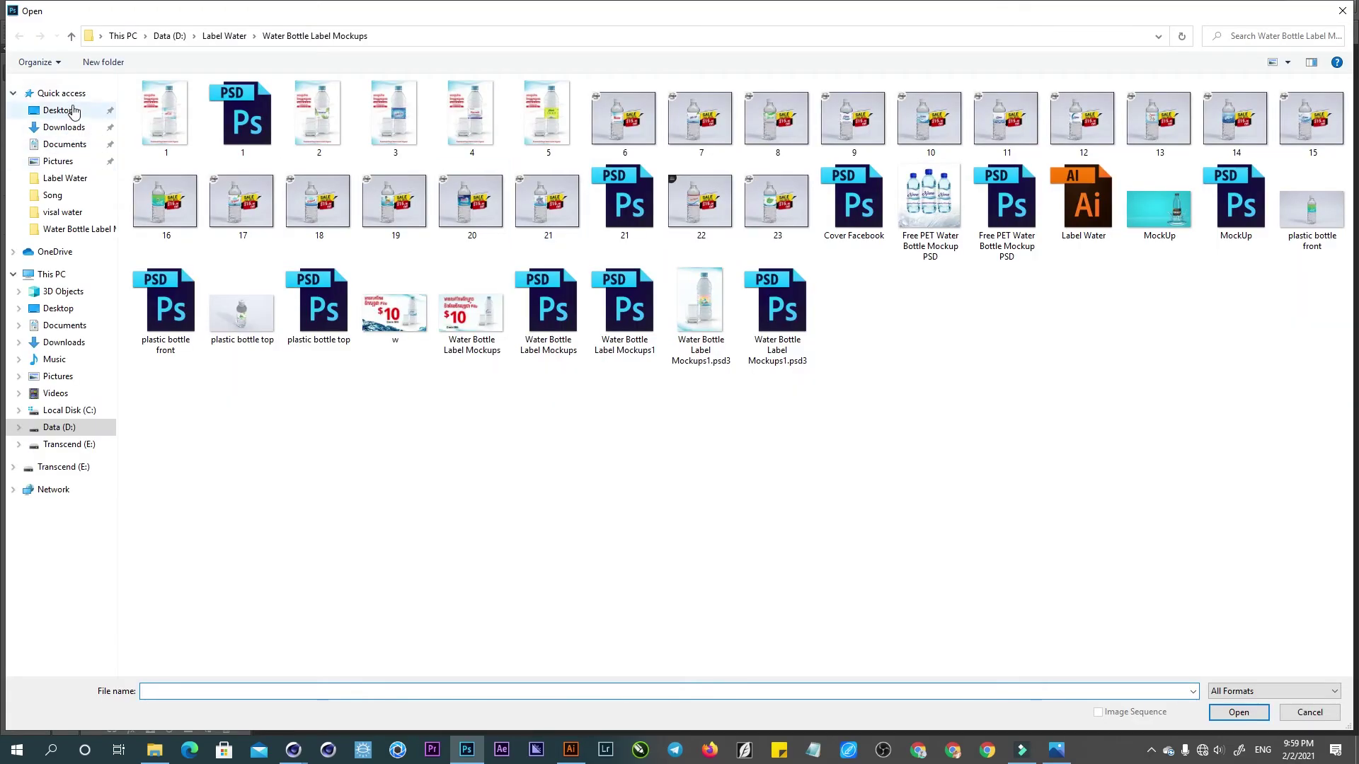
left_click(62, 111)
double_click(402, 132)
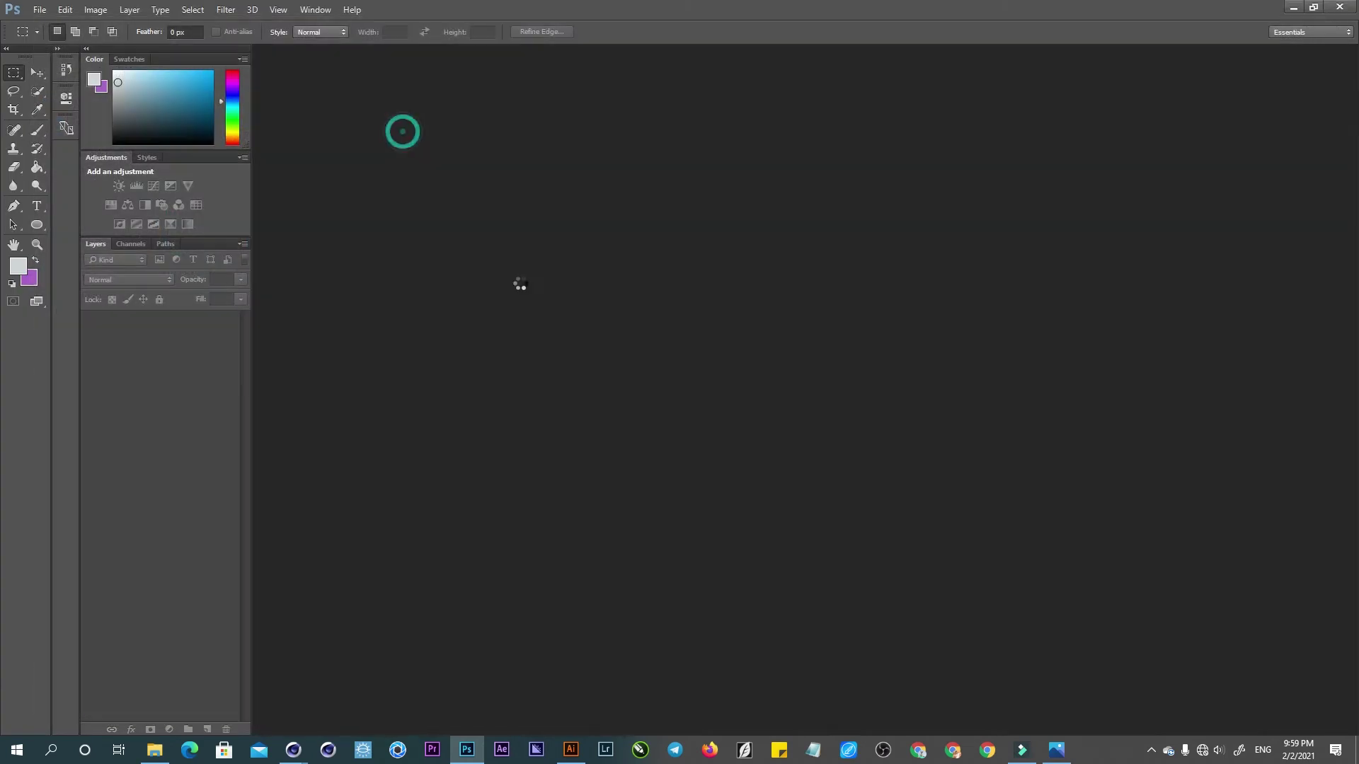
key("v")
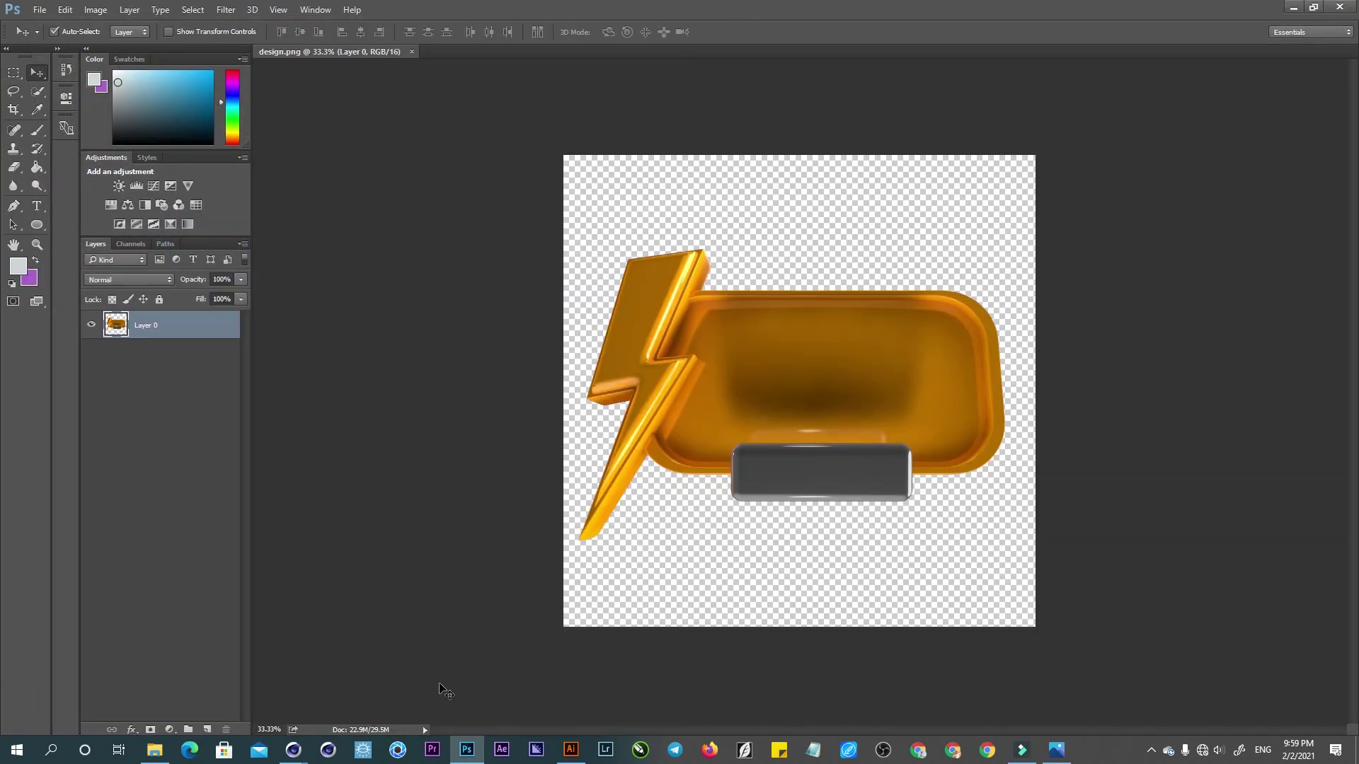
left_click(167, 729)
- Add a Curves layer lifting the midtones and slightly lowering shadows, then zoom in on the badge
left_click(203, 517)
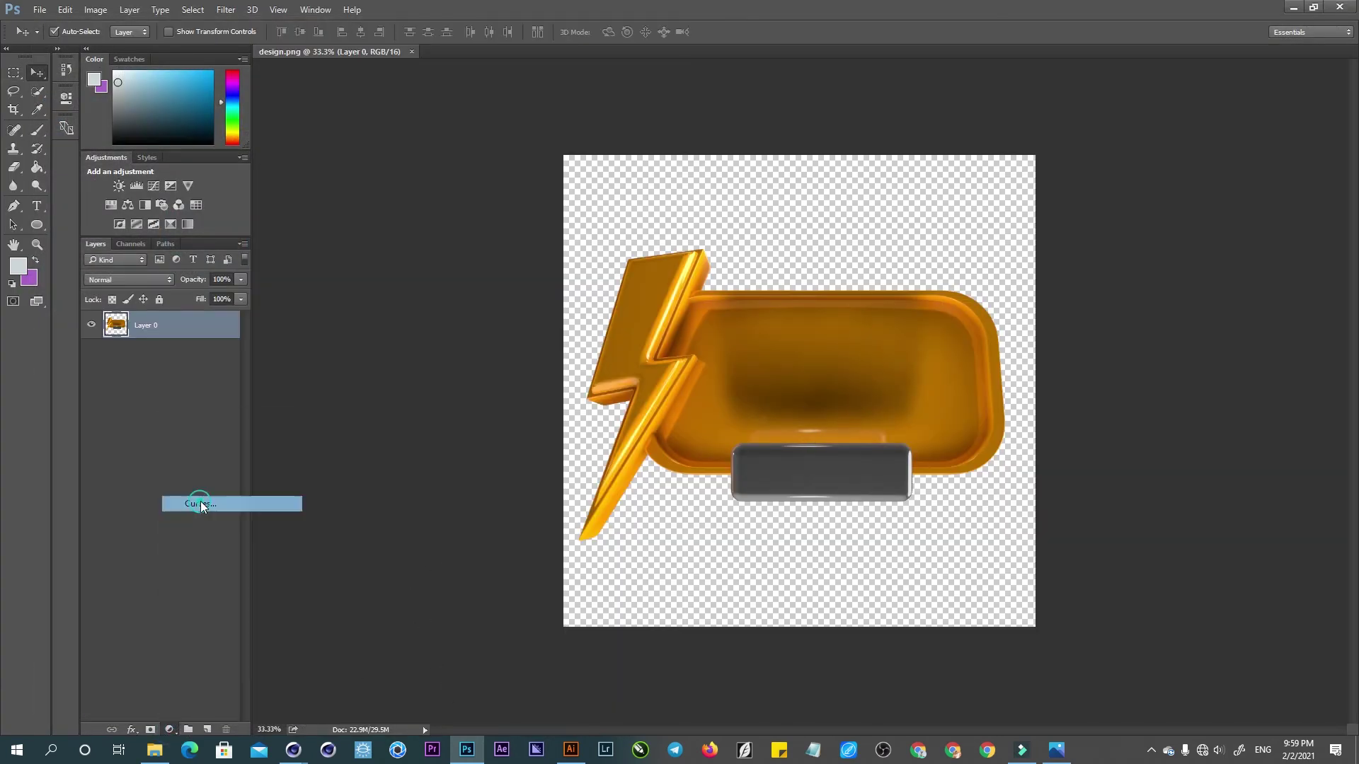
left_click_drag(220, 189, 201, 179)
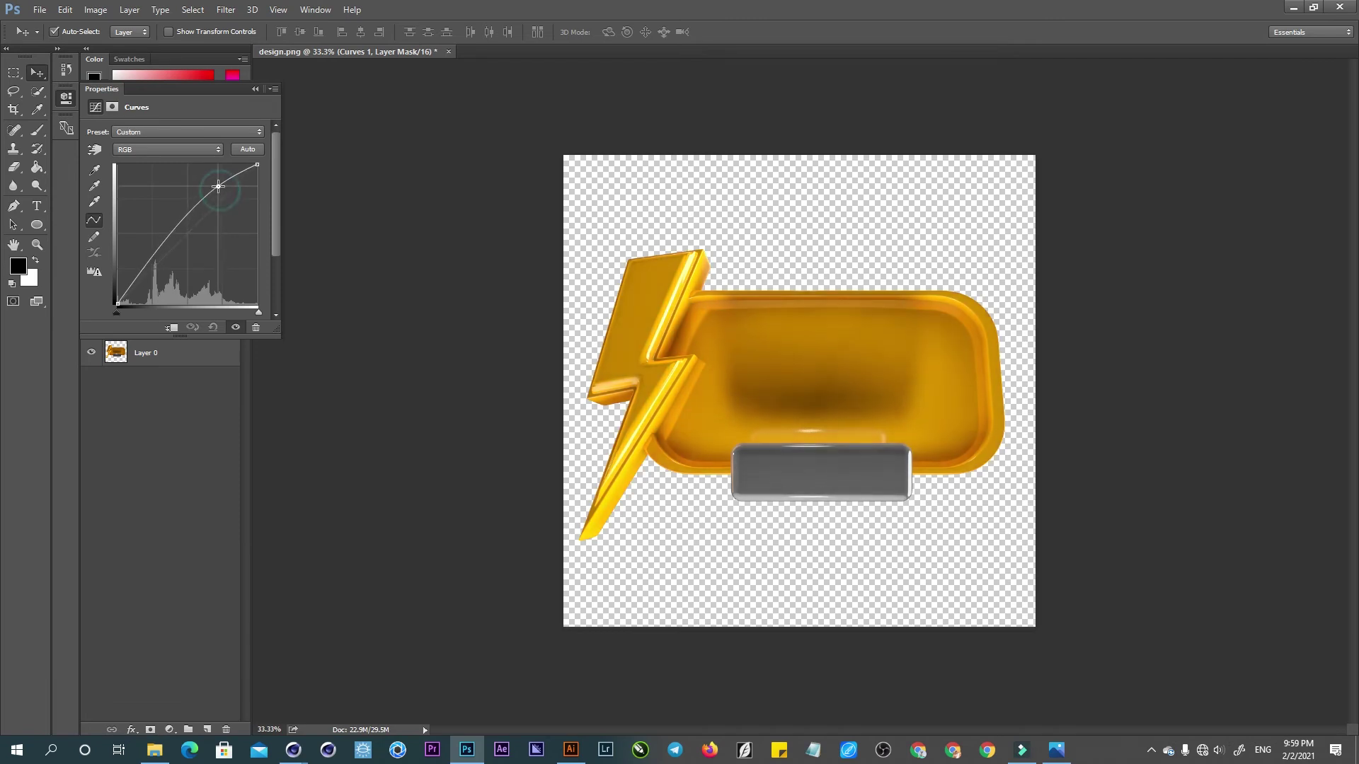
left_click_drag(141, 266, 140, 270)
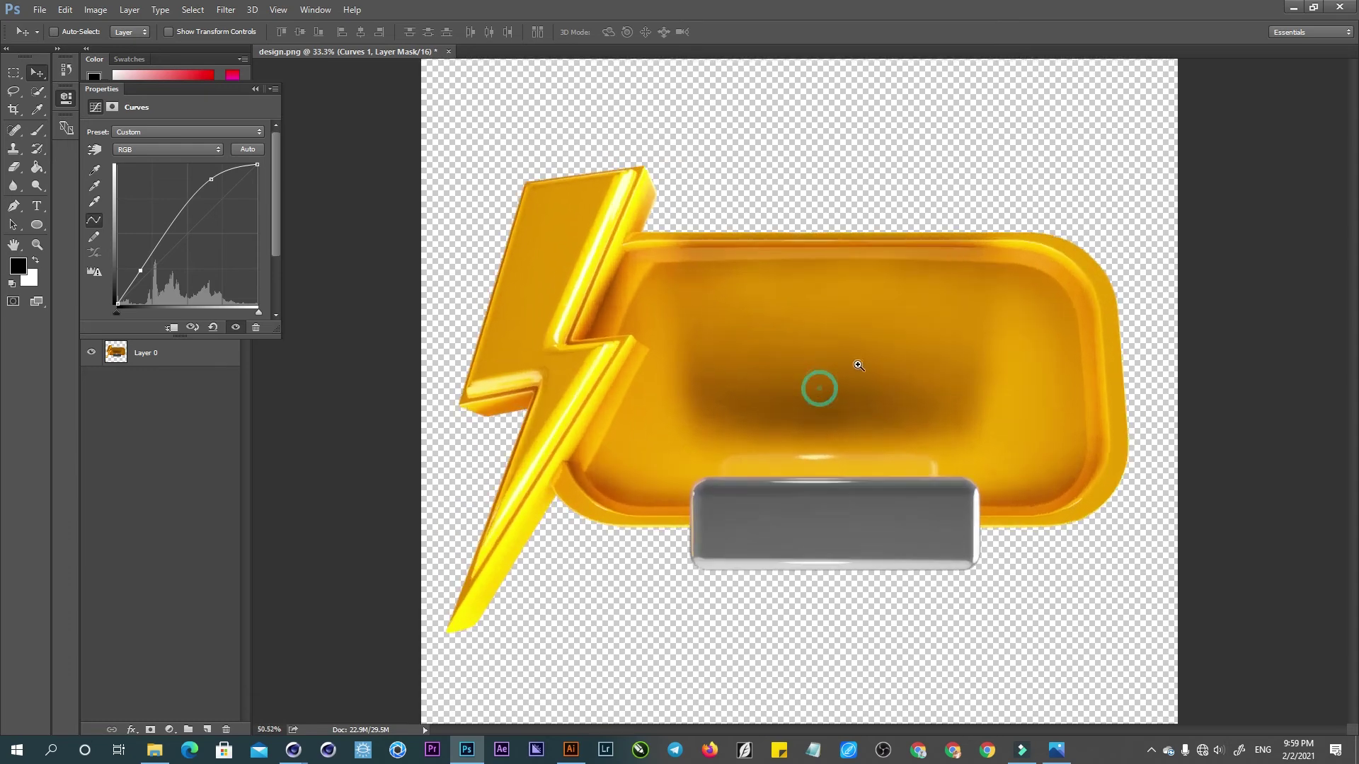
mouse_move(814, 392)
left_mouse_down()
mouse_move(871, 361)
mouse_move(851, 360)
left_mouse_up()
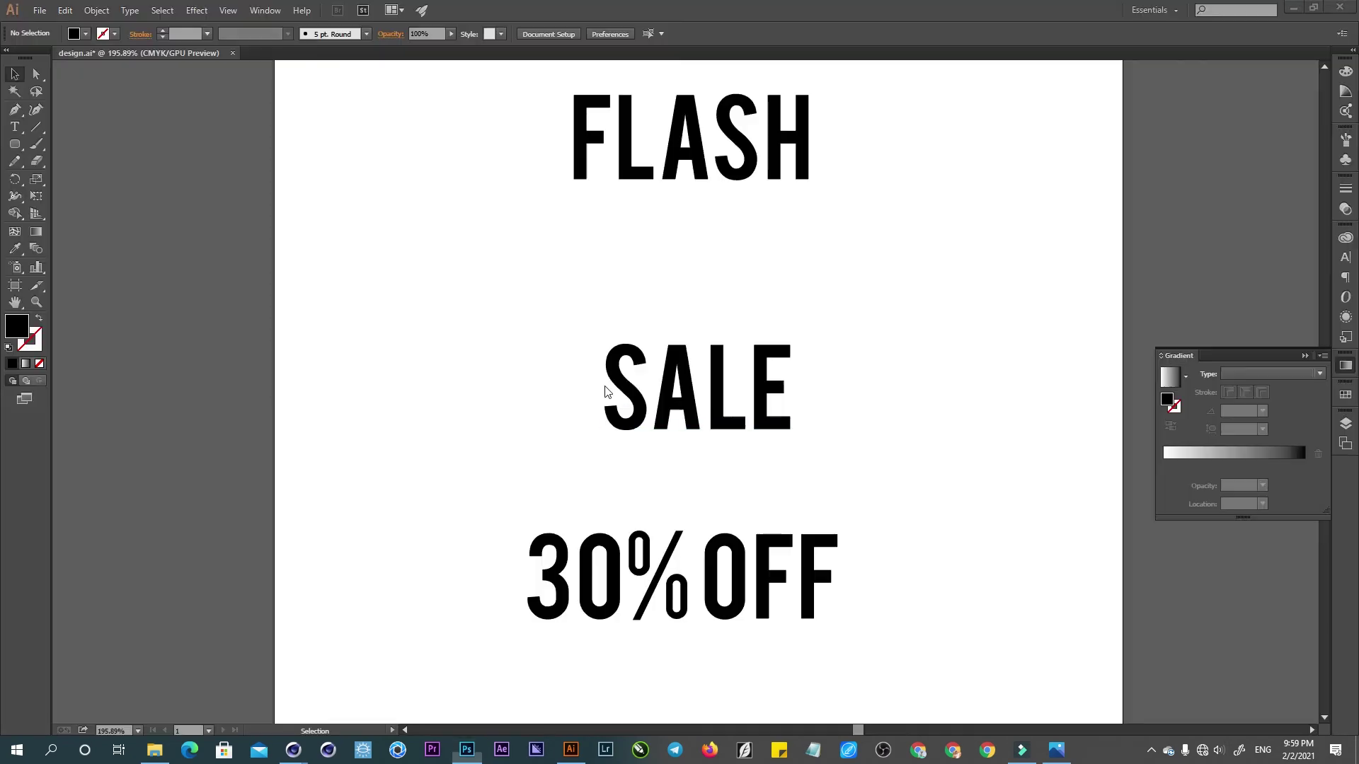
- Paste FLASH into Photoshop as a smart object, scaled to about 348% inside the tray
left_click(685, 172)
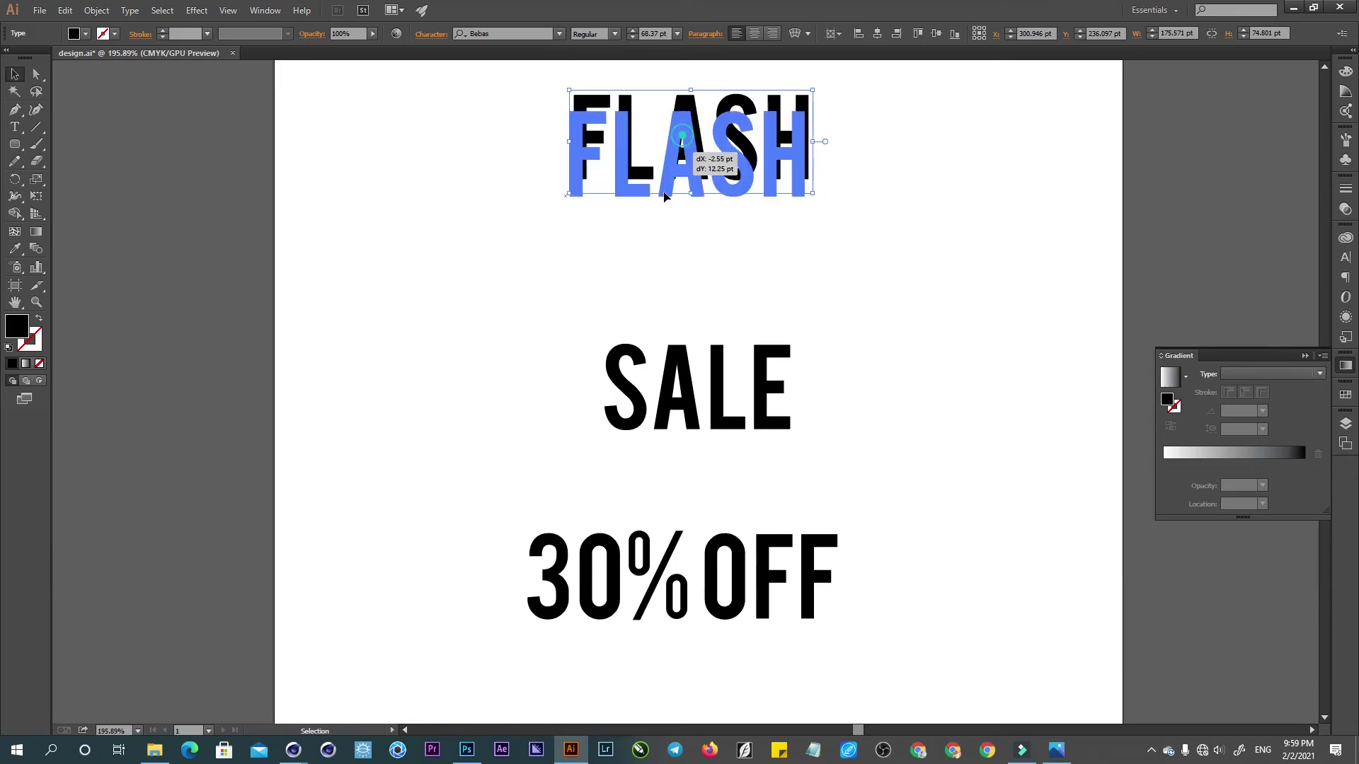
key("alt+Tab")
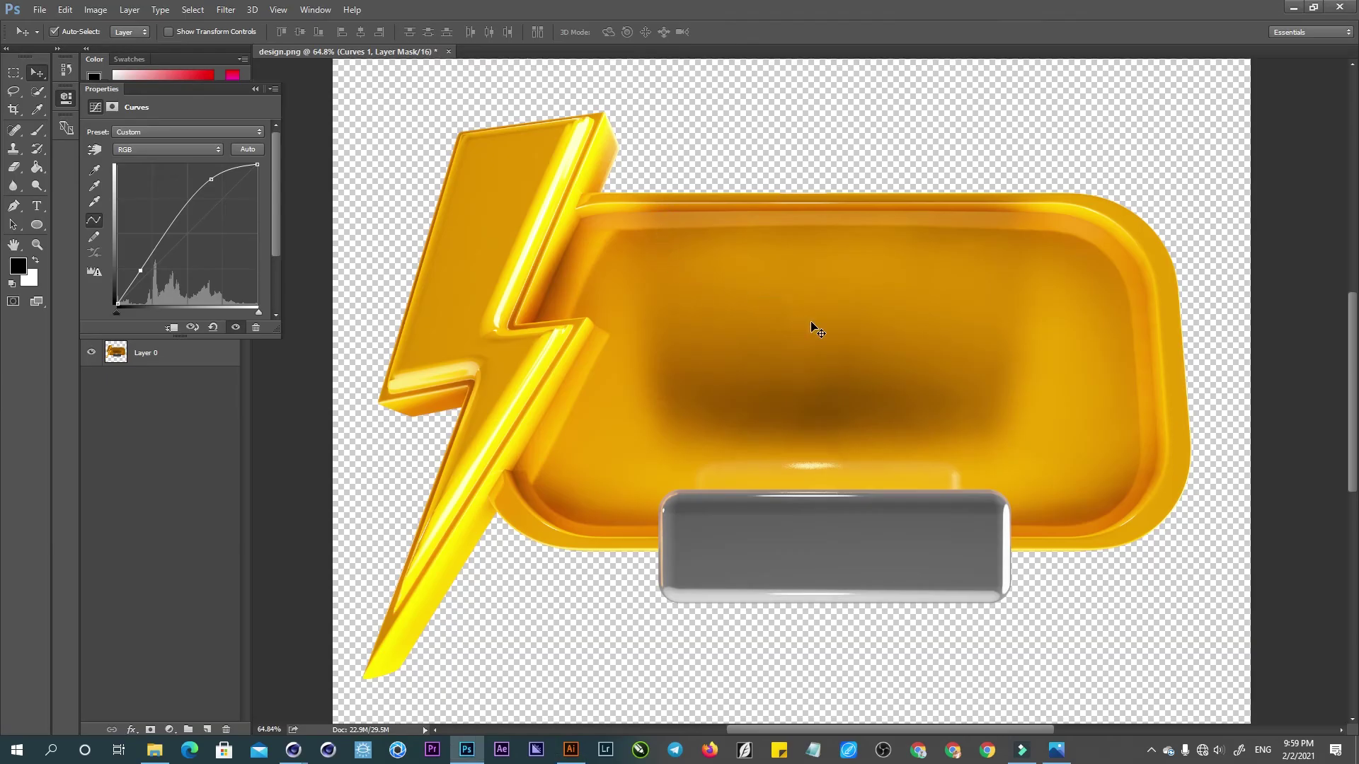
key("ctrl+v")
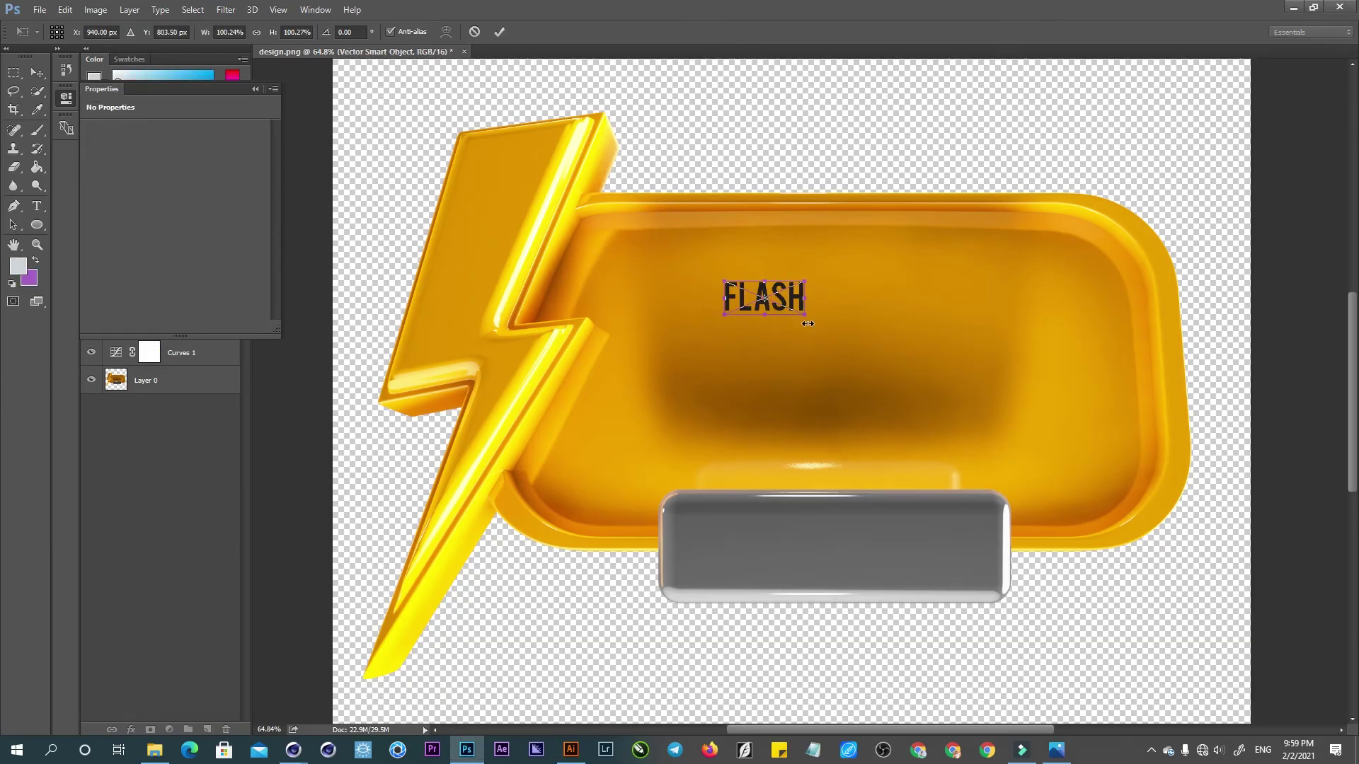
left_click_drag(807, 316, 912, 331)
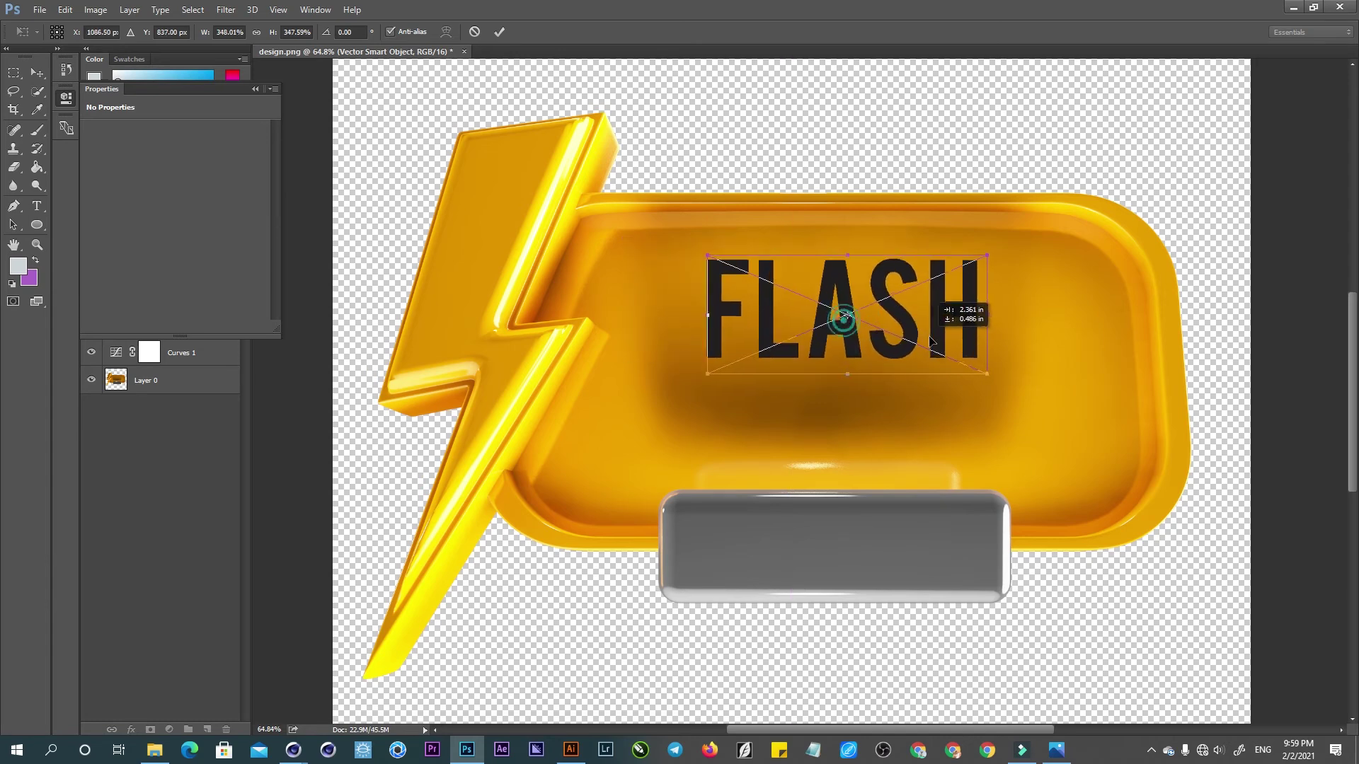
left_click_drag(912, 330, 942, 343)
key("Return")
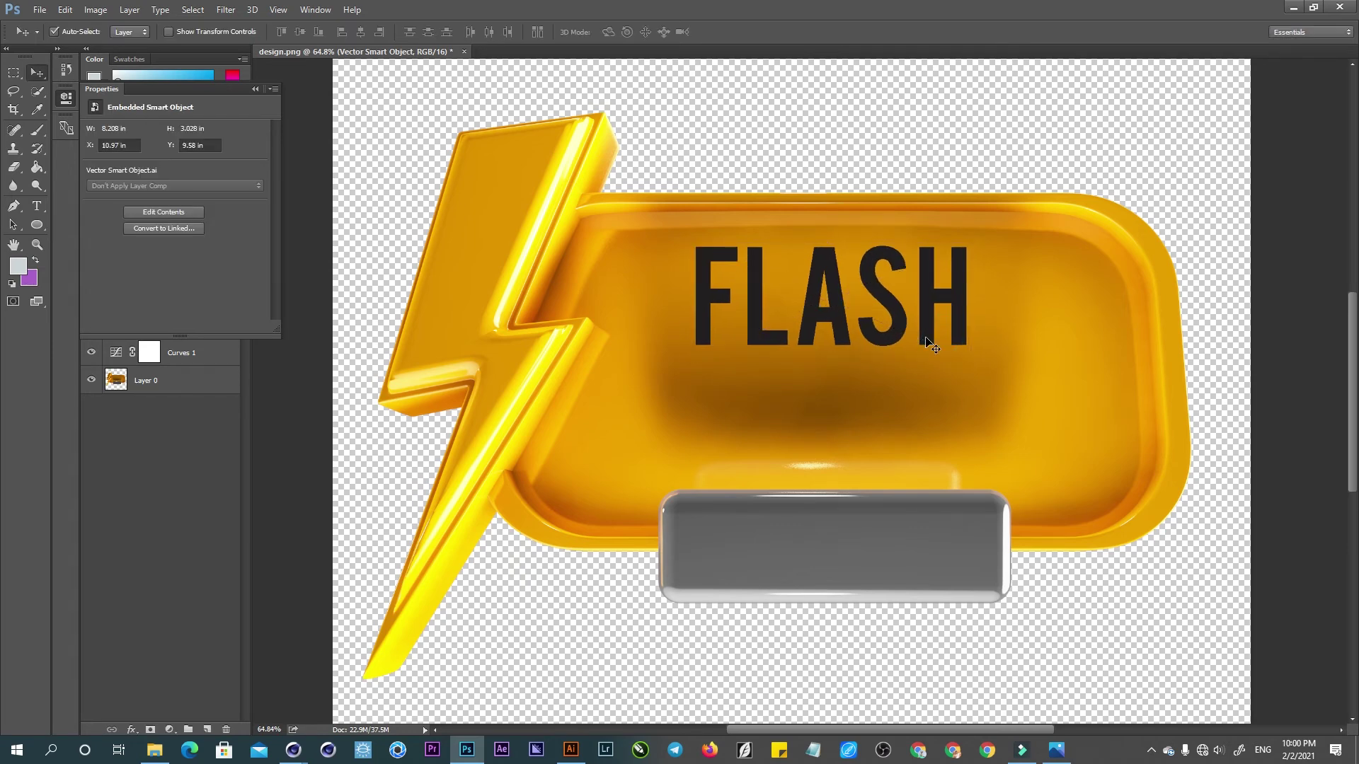
- Set the FLASH layer's blend mode to Multiply
scroll(920, 290, "up", 3, "alt")
scroll(888, 288, "down", 2, "alt")
mouse_move(959, 294)
left_mouse_down()
mouse_move(874, 284)
mouse_move(889, 298)
left_mouse_up()
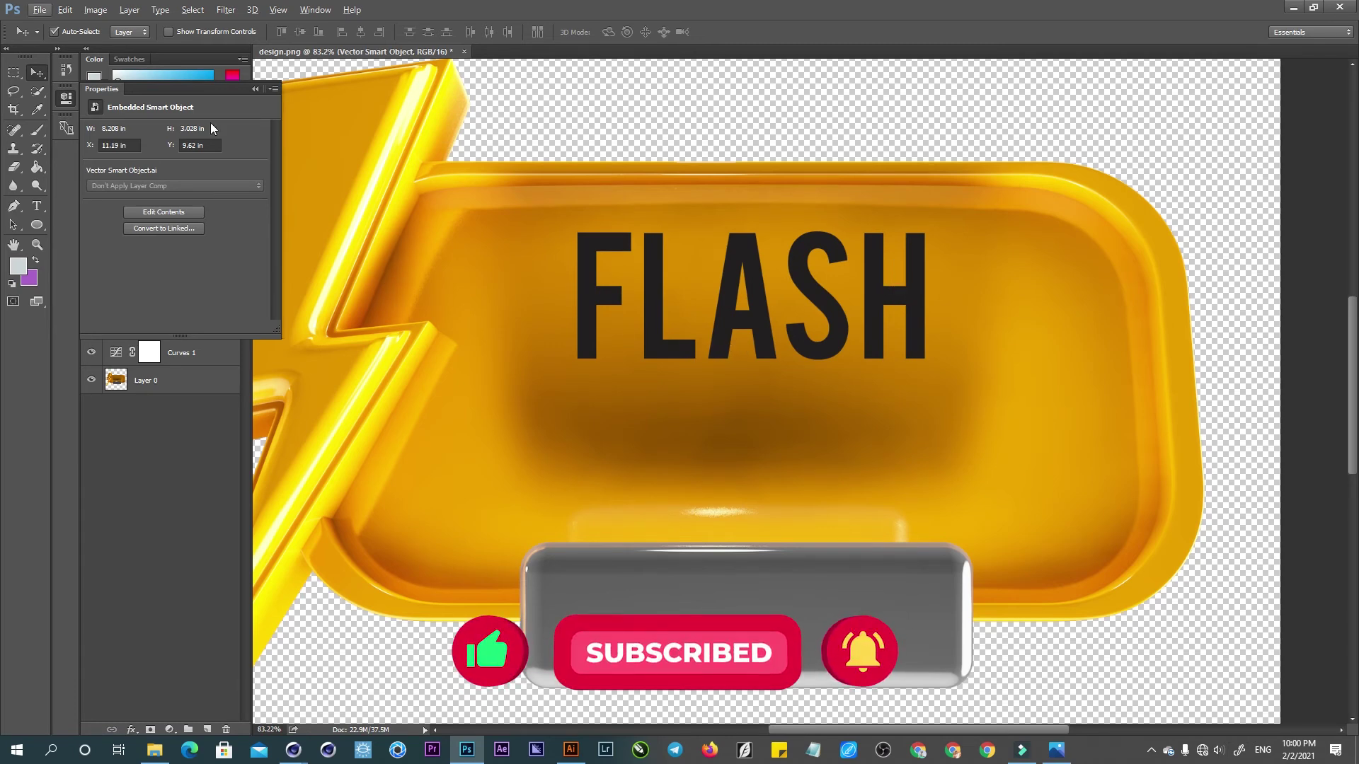
left_click(94, 59)
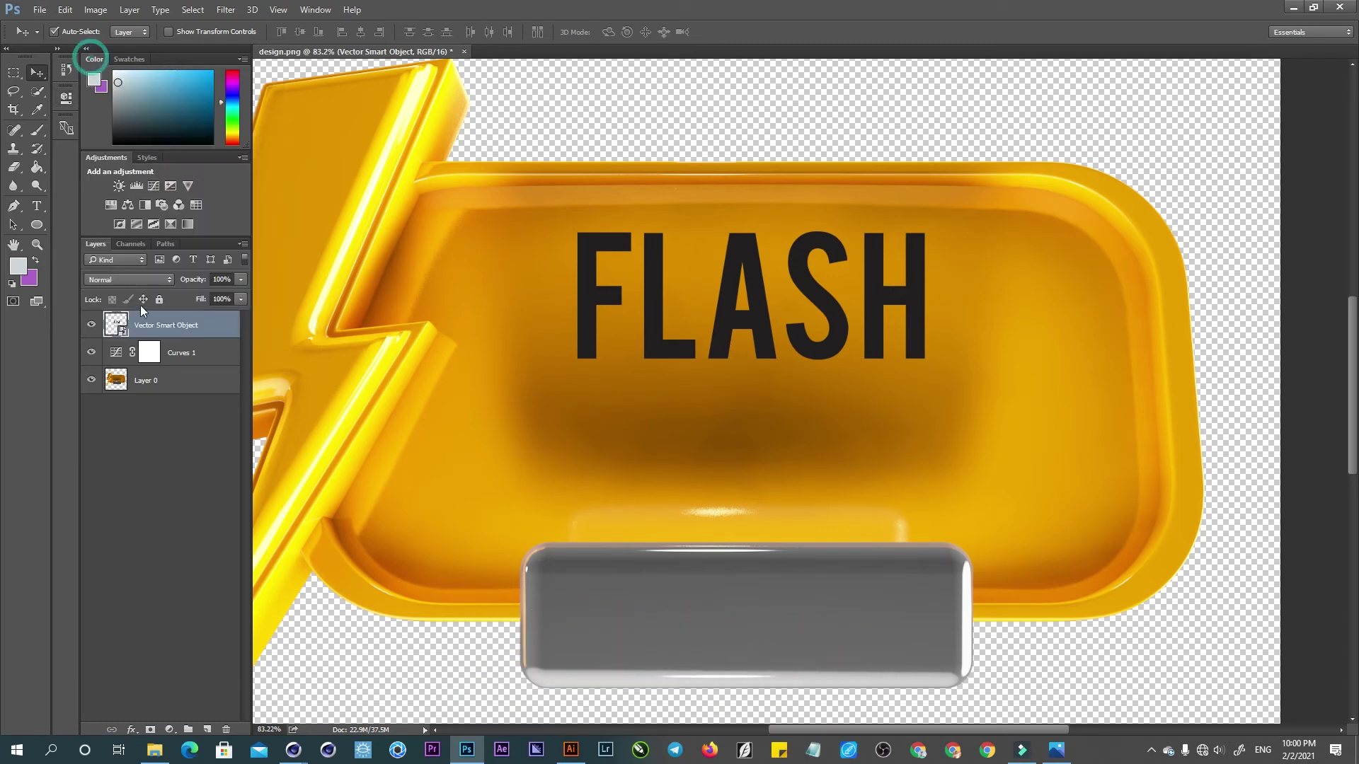
left_click(133, 281)
left_click(136, 329)
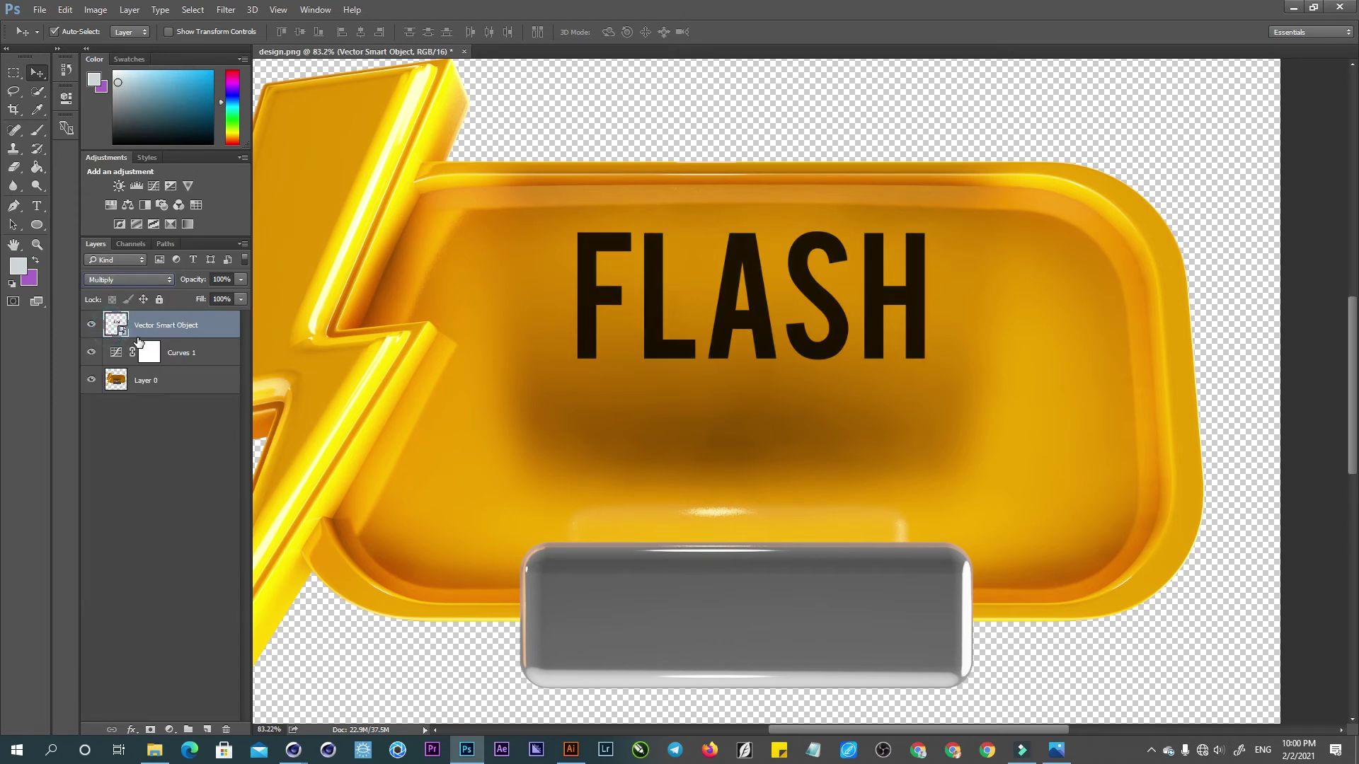
- Nudge FLASH right and drag the SALE text from Illustrator into Photoshop
left_click_drag(758, 325, 762, 328)
key("alt+Tab")
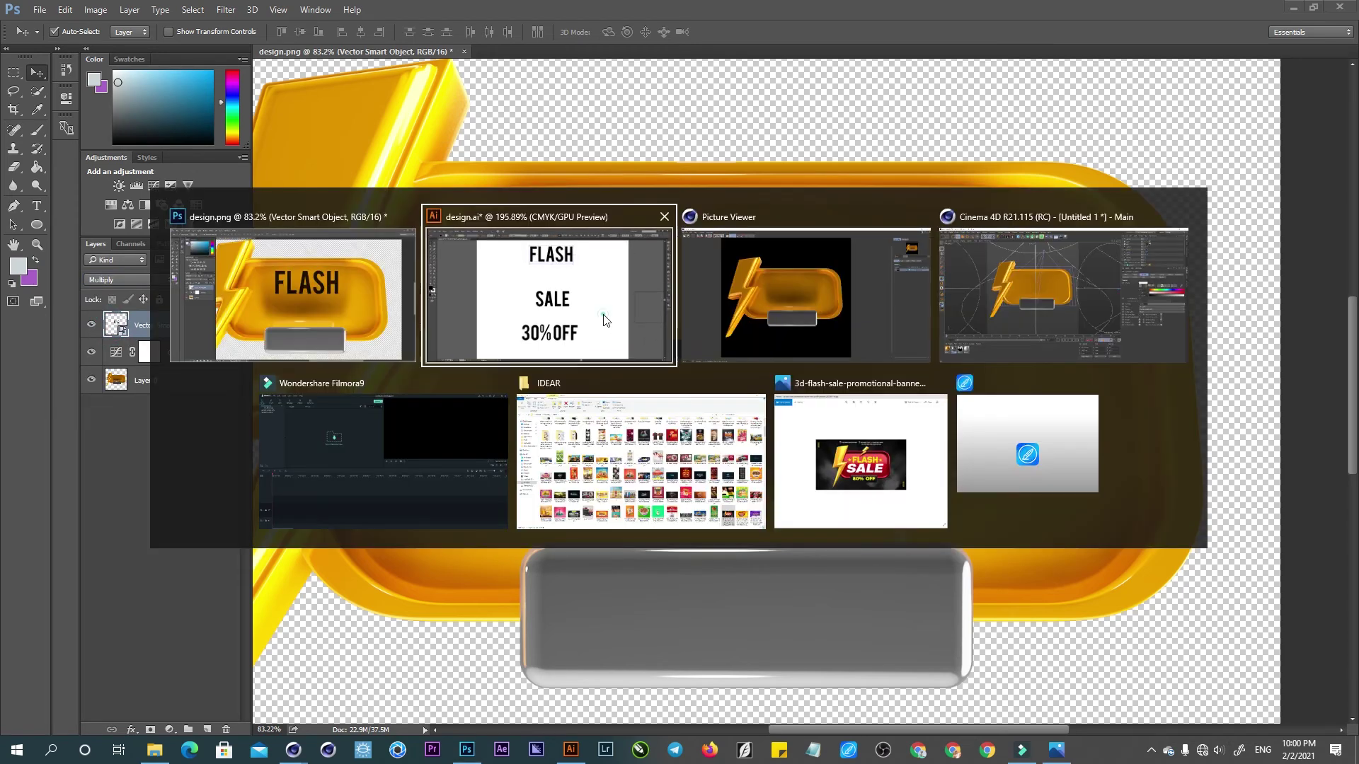
left_click(600, 316)
mouse_move(681, 380)
left_mouse_down()
mouse_move(761, 415)
mouse_move(887, 320)
left_mouse_up()
key("alt+Tab")
- Scale SALE to about 370%, slant it right below FLASH, and set it to Multiply
left_click_drag(816, 393, 841, 443)
left_click_drag(756, 370, 781, 370, "ctrl")
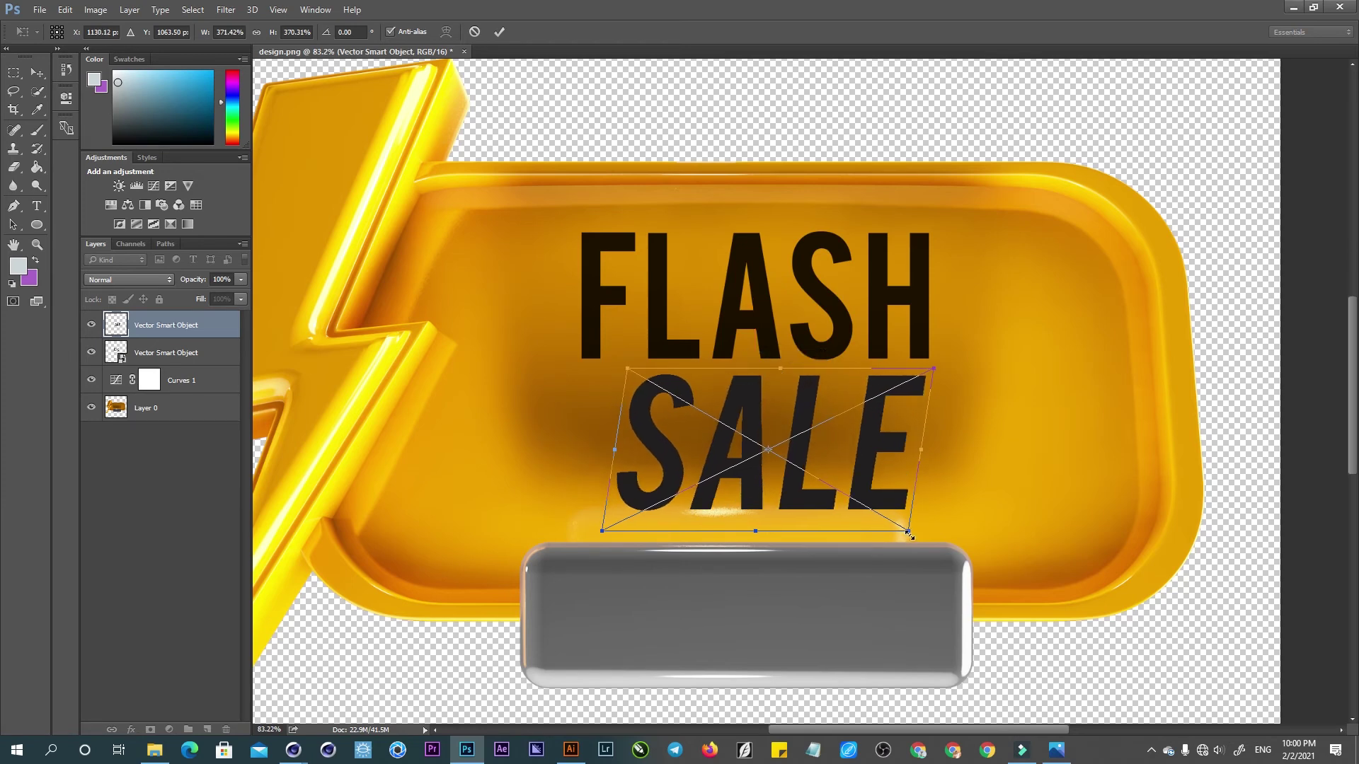
left_click_drag(911, 532, 930, 544, "alt+shift")
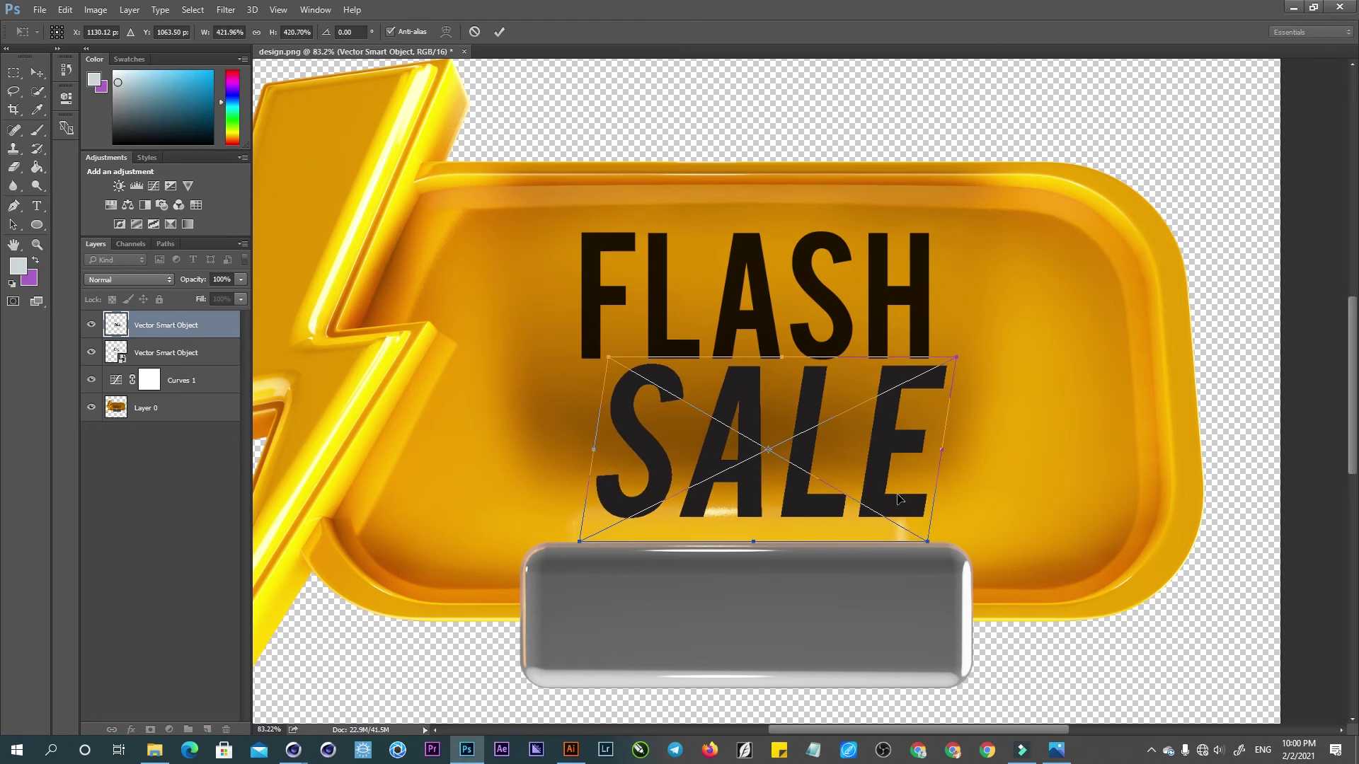
left_click_drag(903, 499, 890, 499)
key("Return")
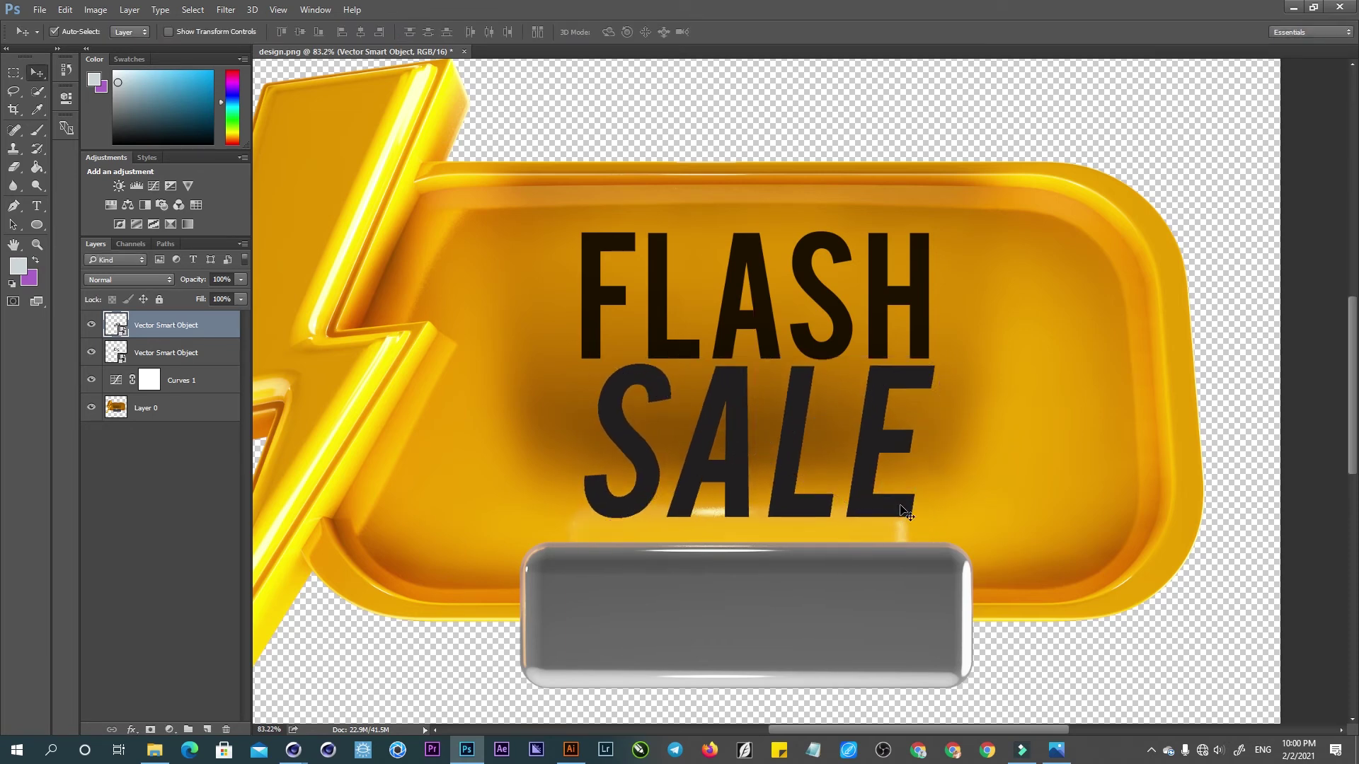
left_click(109, 280)
left_click(113, 320)
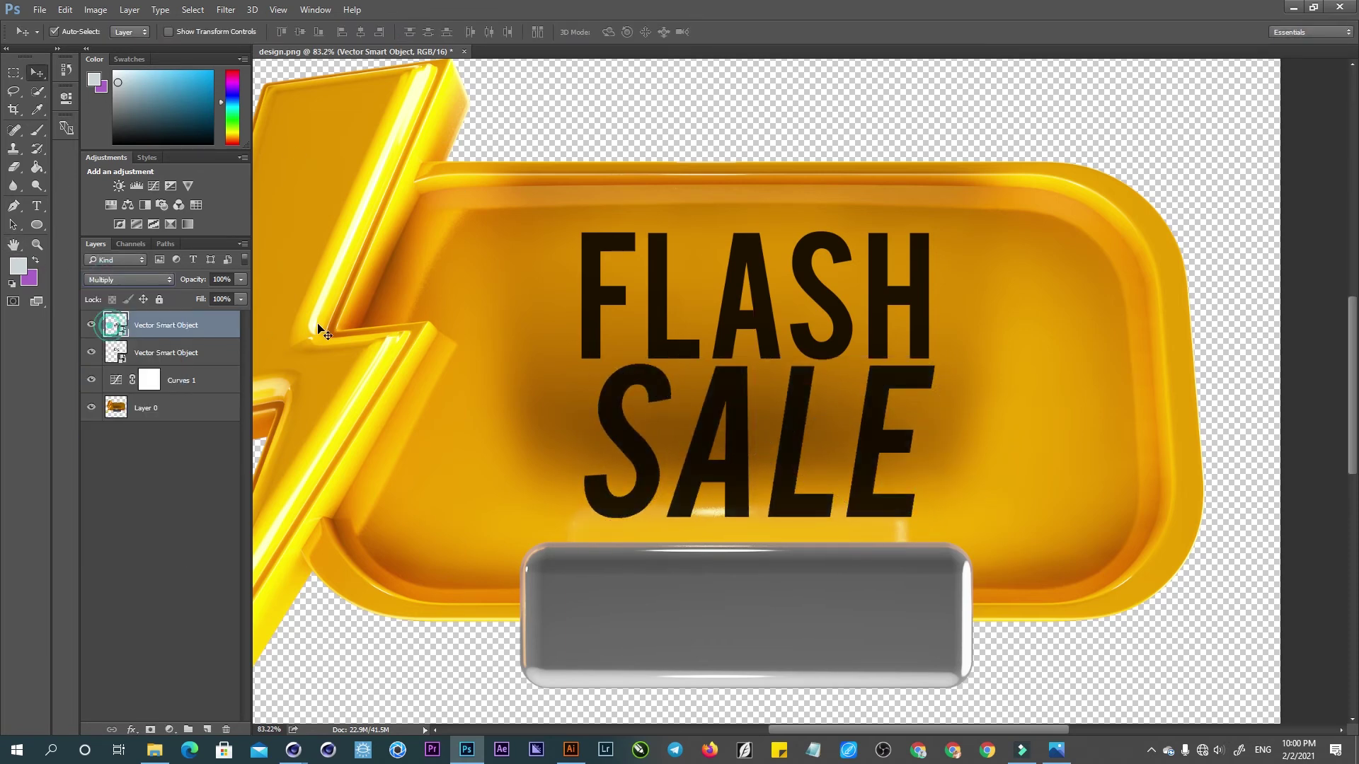
- Resize FLASH to about 215% and move it up above SALE
left_click(779, 323)
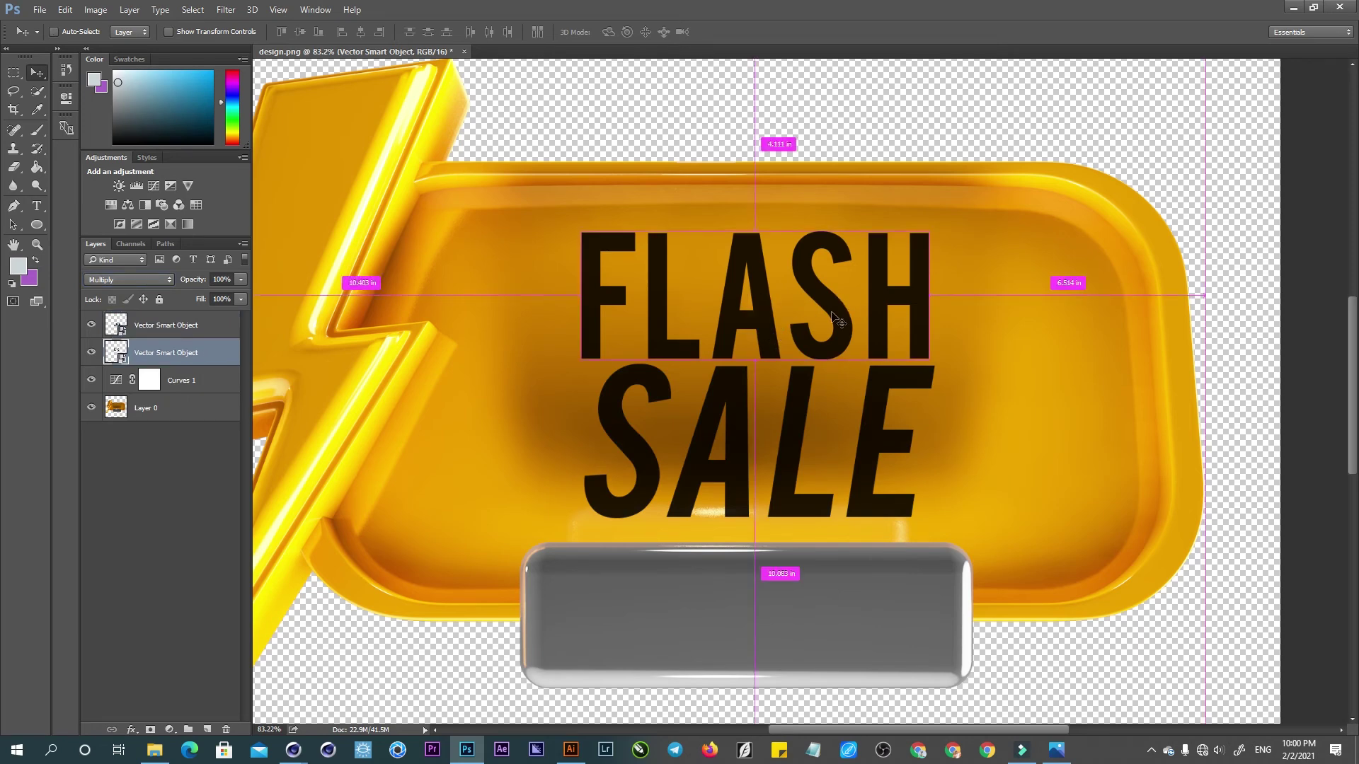
key("ctrl+t")
left_click_drag(937, 228, 867, 244, "alt+shift")
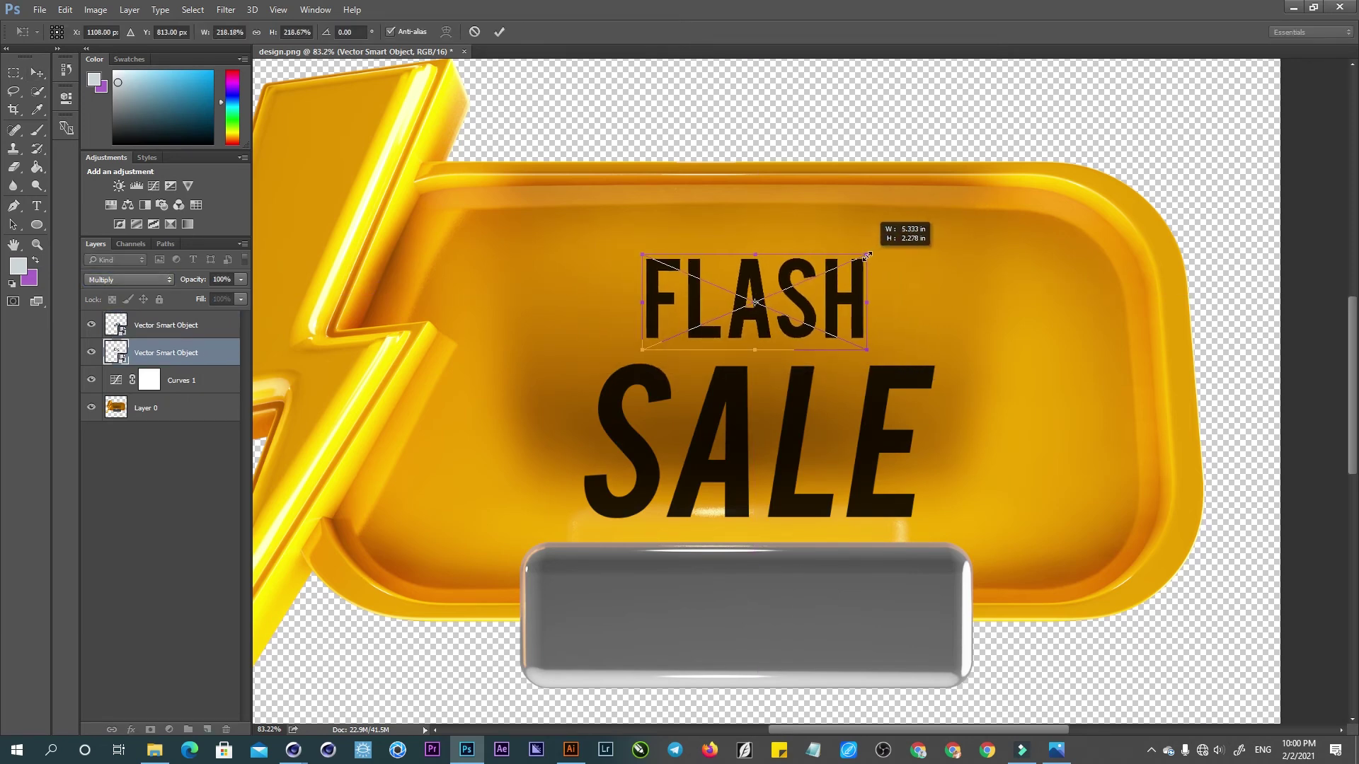
left_click_drag(836, 317, 836, 288)
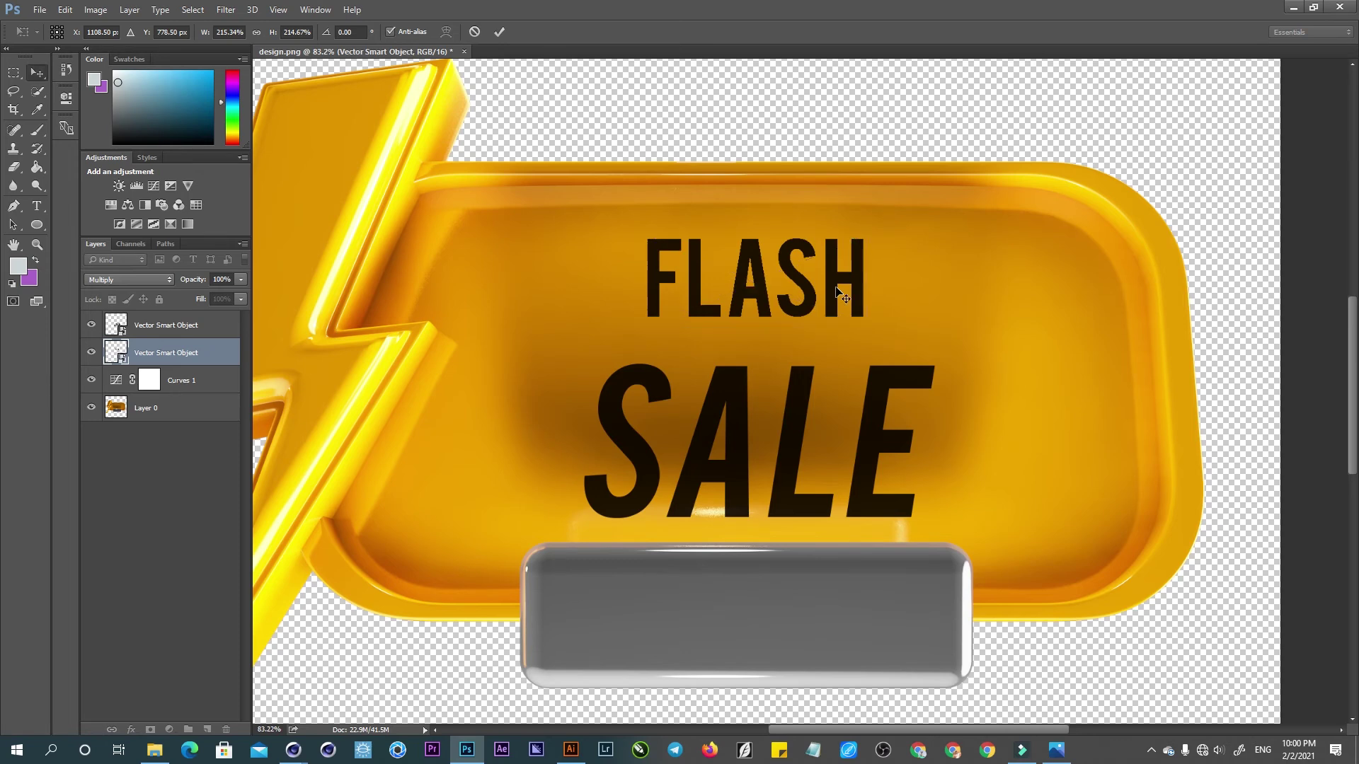
key("Return")
- Enlarge SALE to about 508% and nudge it up under FLASH
left_click(791, 464)
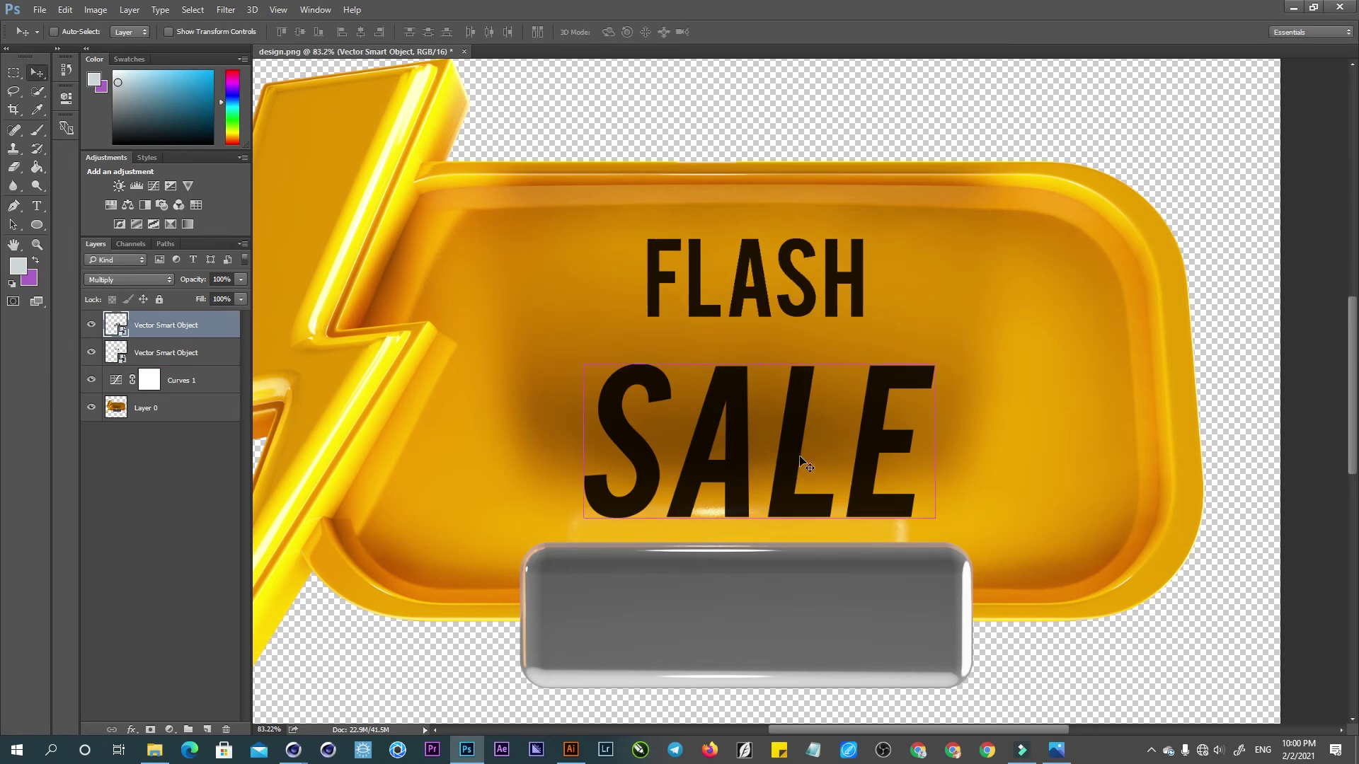
key("ctrl+t")
left_click_drag(944, 356, 982, 337, "alt+shift")
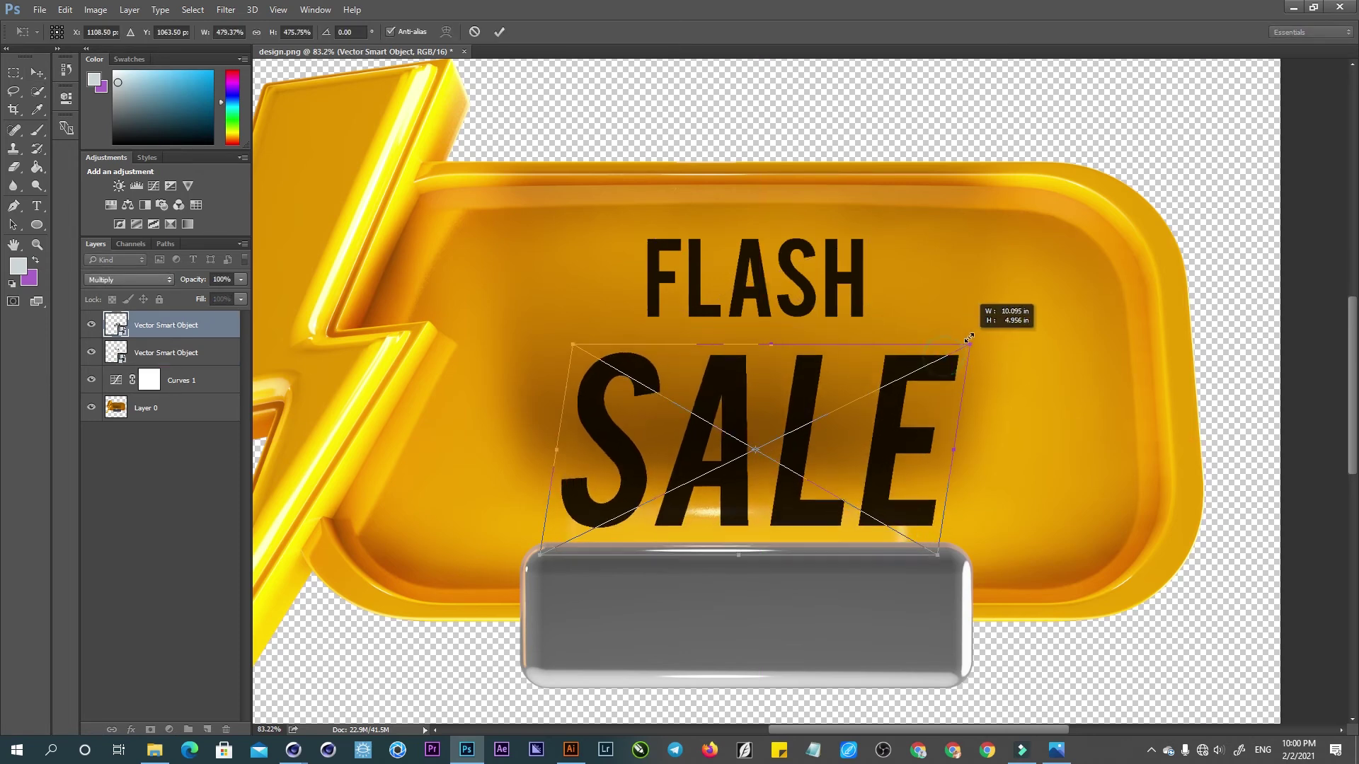
left_click_drag(883, 448, 885, 425)
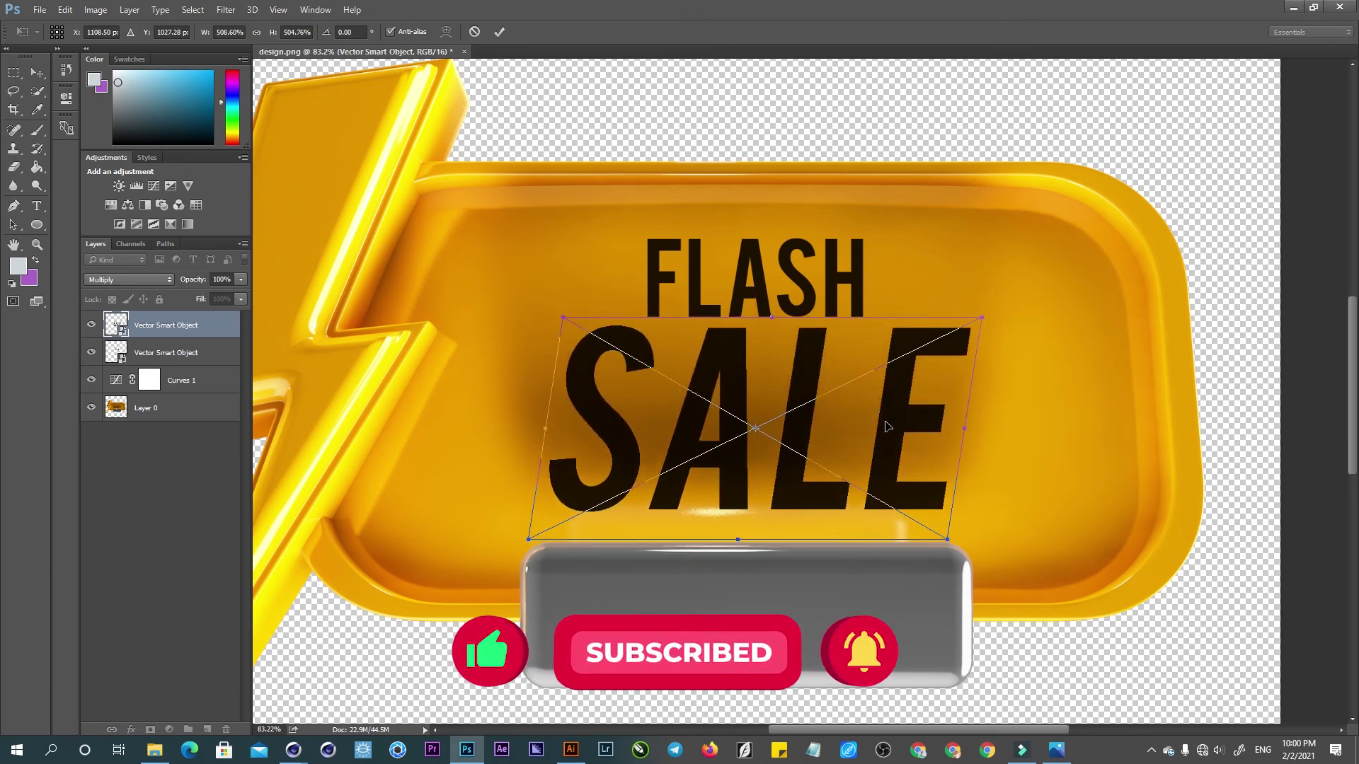
key("Return")
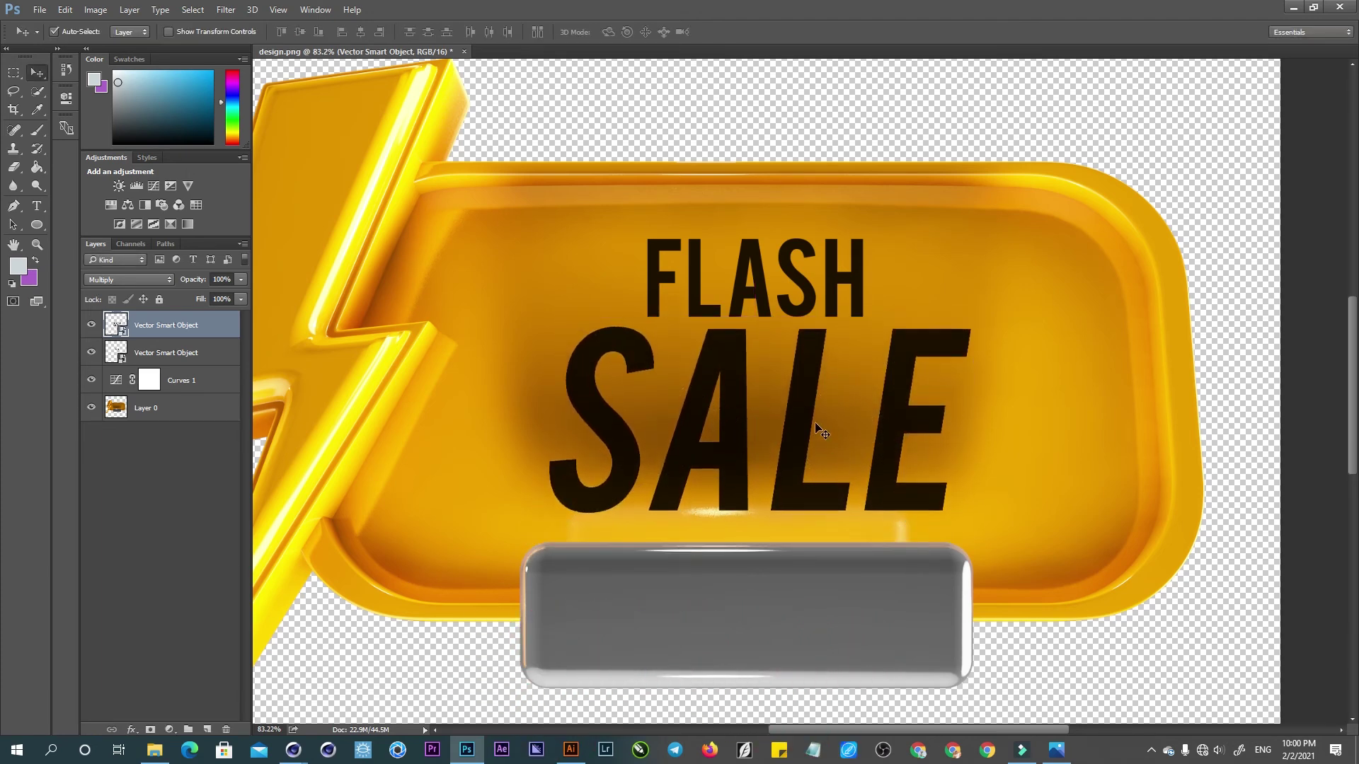
- Centre FLASH with SALE and scale both together to about 109%
left_click(141, 352, "shift")
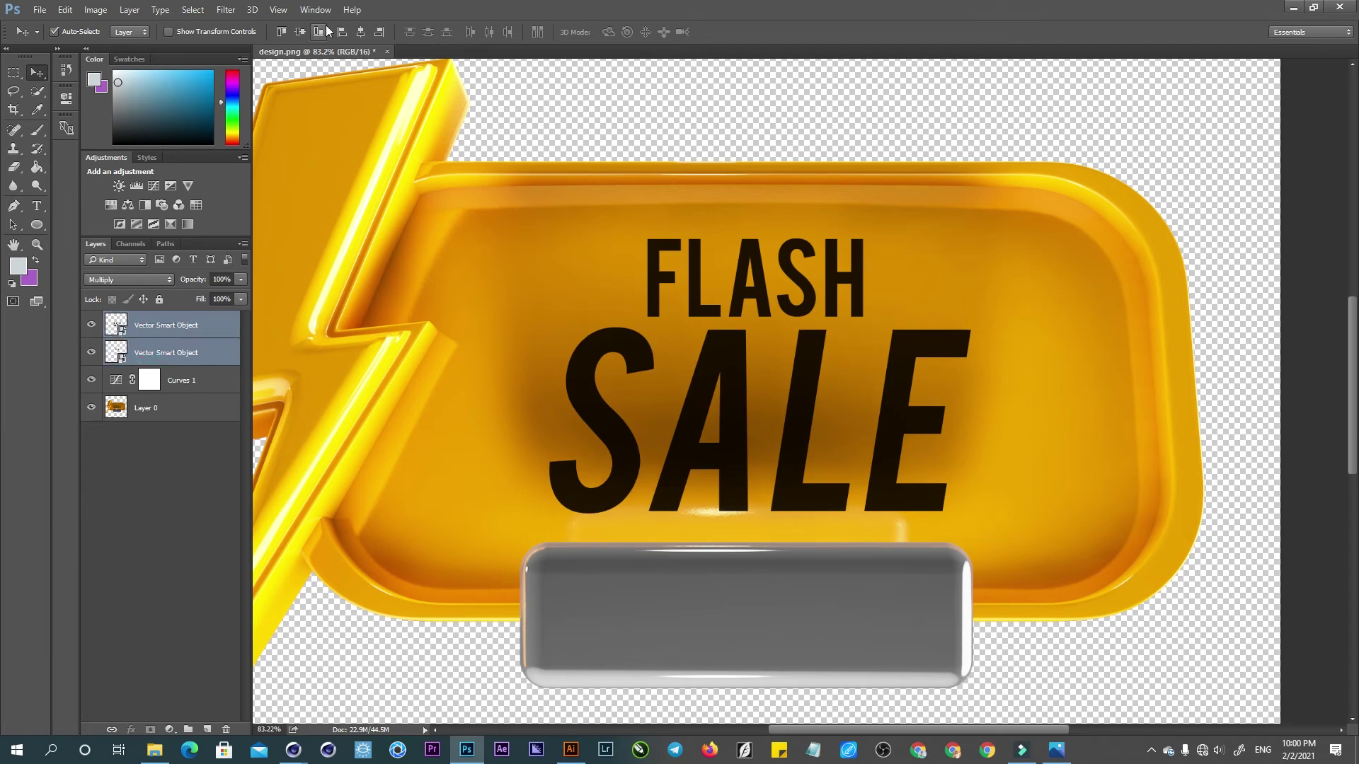
left_click(360, 32)
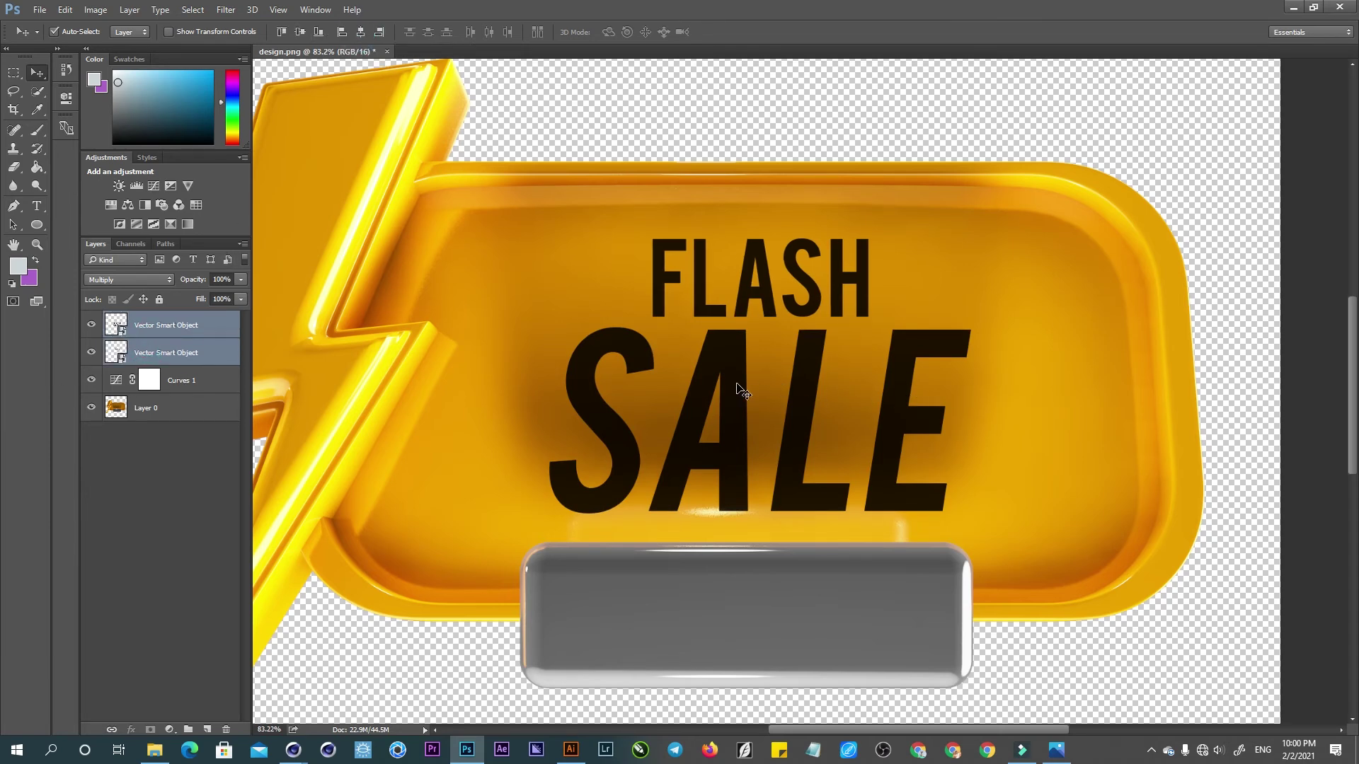
left_click_drag(736, 386, 730, 386)
key("ctrl+t")
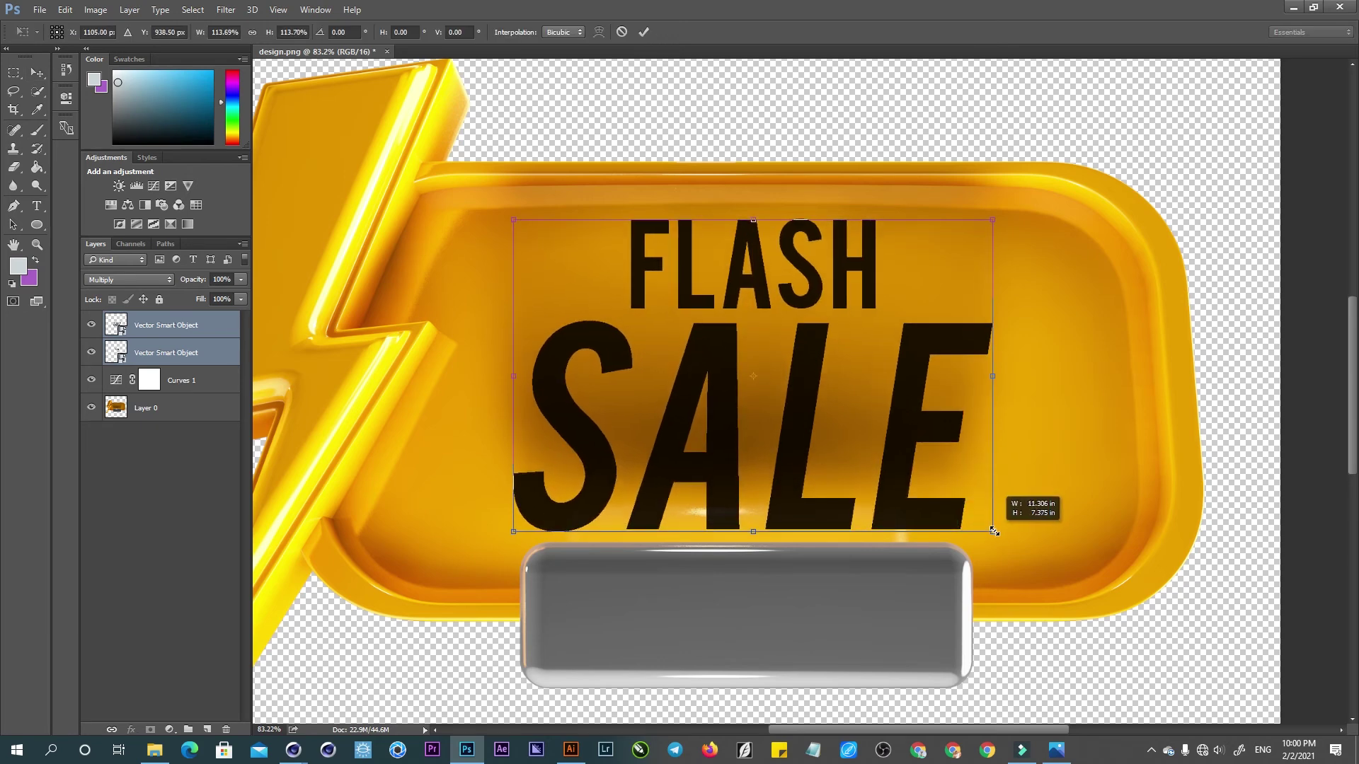
left_click_drag(995, 531, 981, 526)
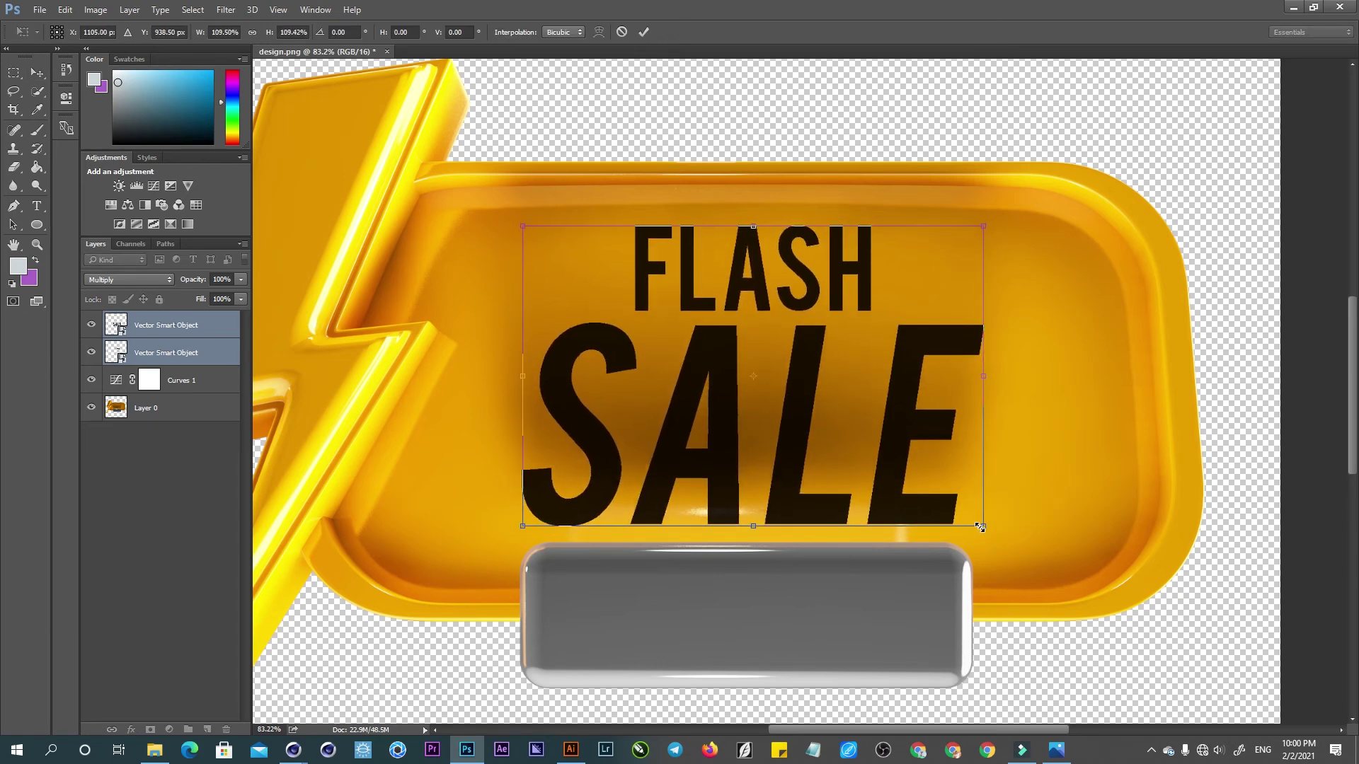
key("Return")
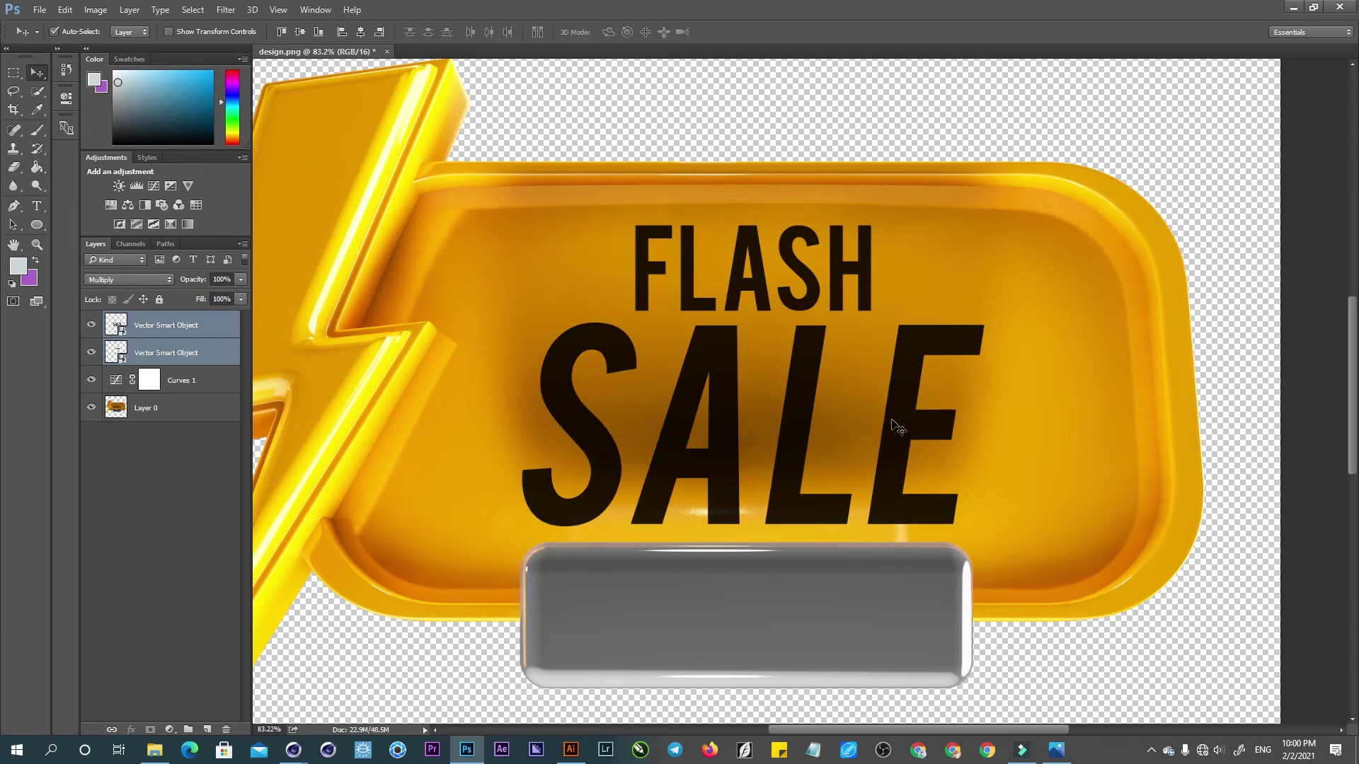
- Load the All set into the Custom Shape tool's shape library
left_click(37, 224)
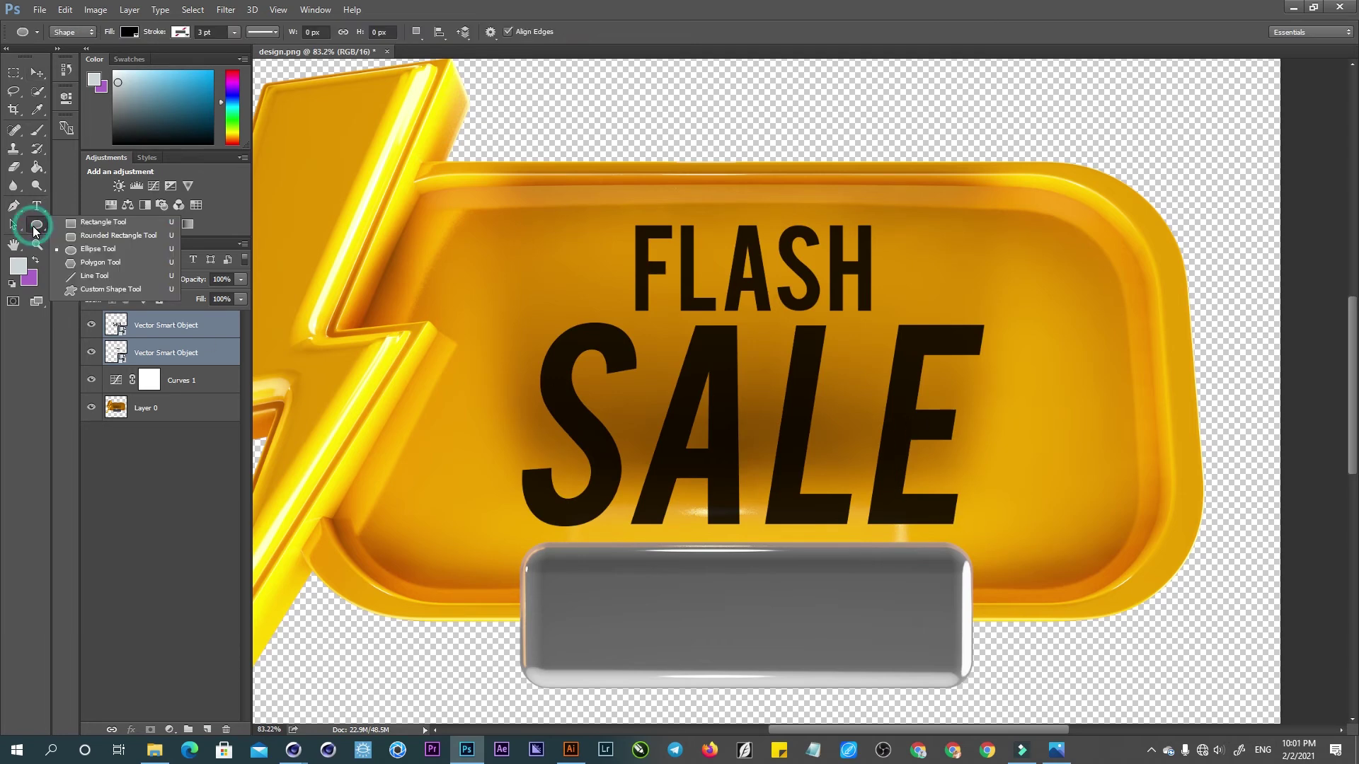
left_click(99, 289)
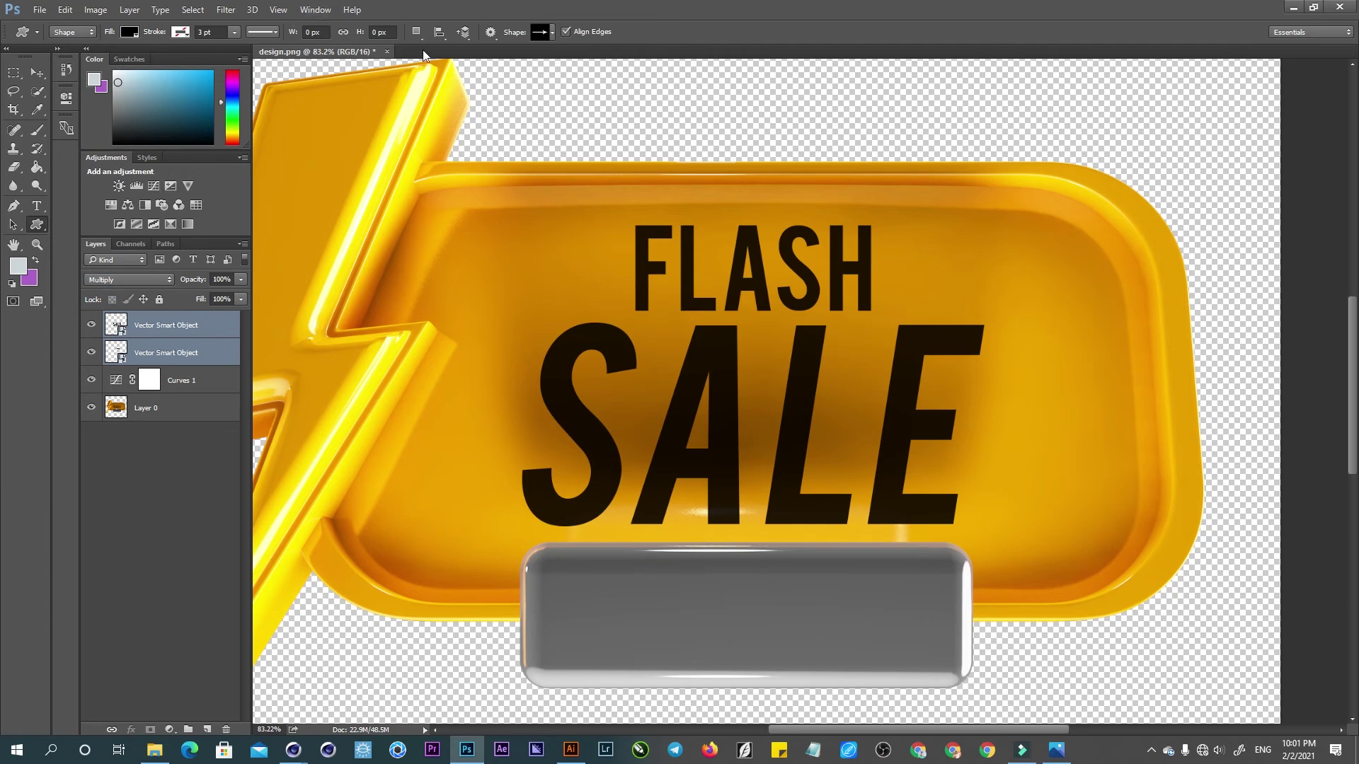
left_click(549, 35)
left_click_drag(631, 149, 804, 412)
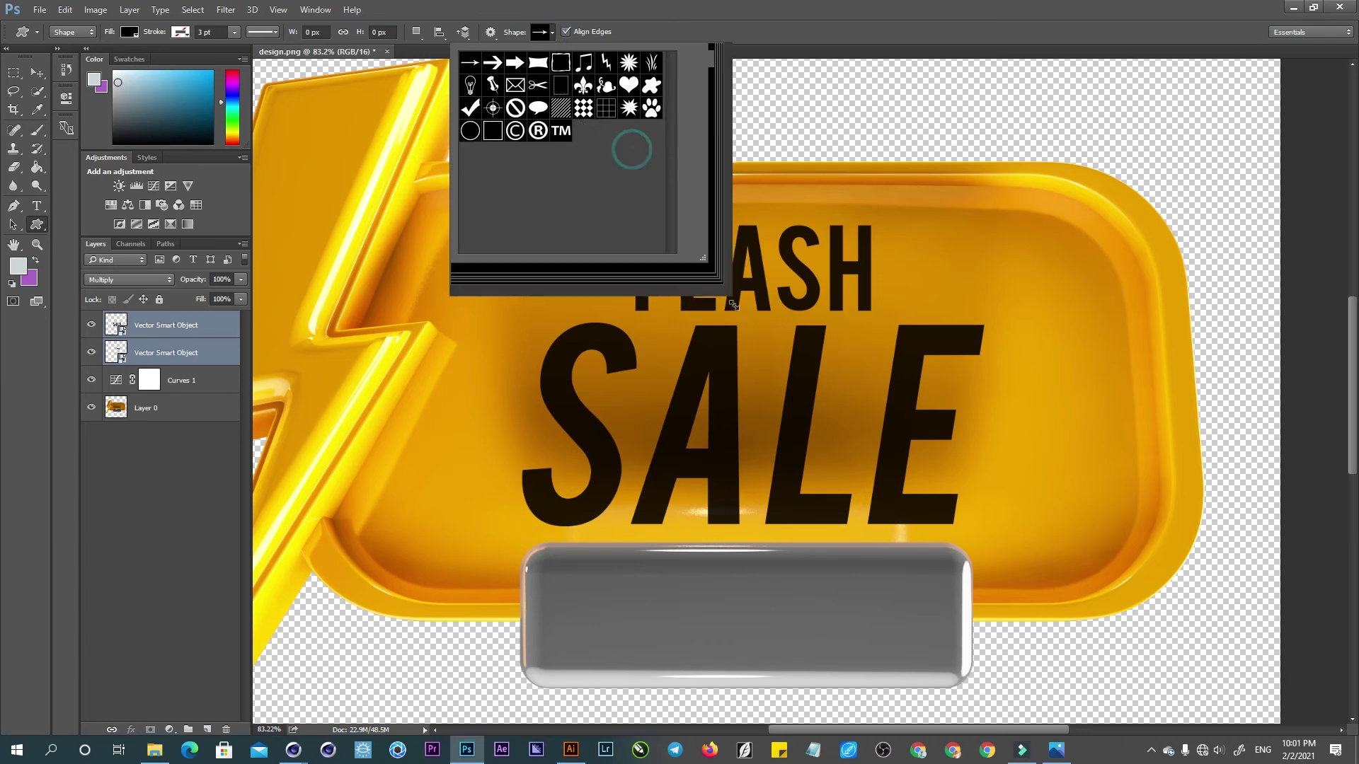
left_click(793, 58)
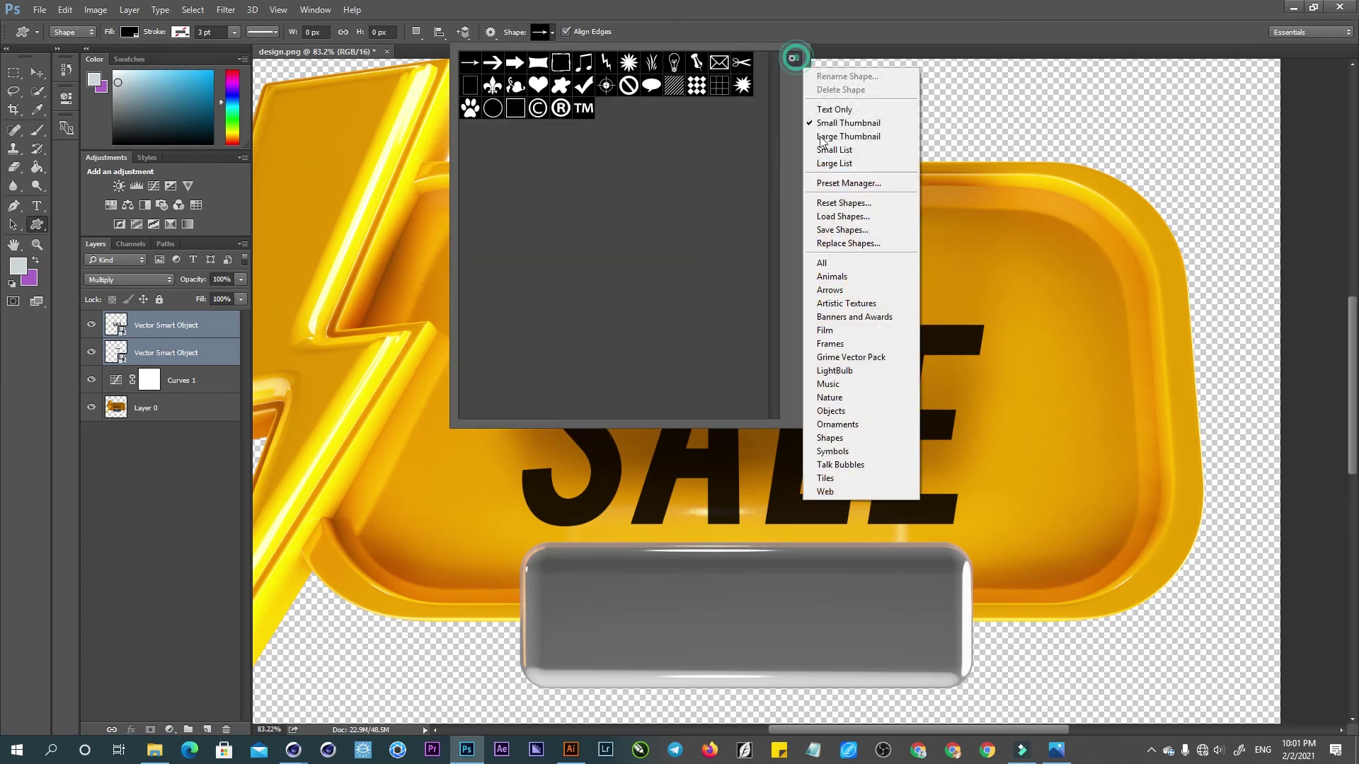
left_click(824, 263)
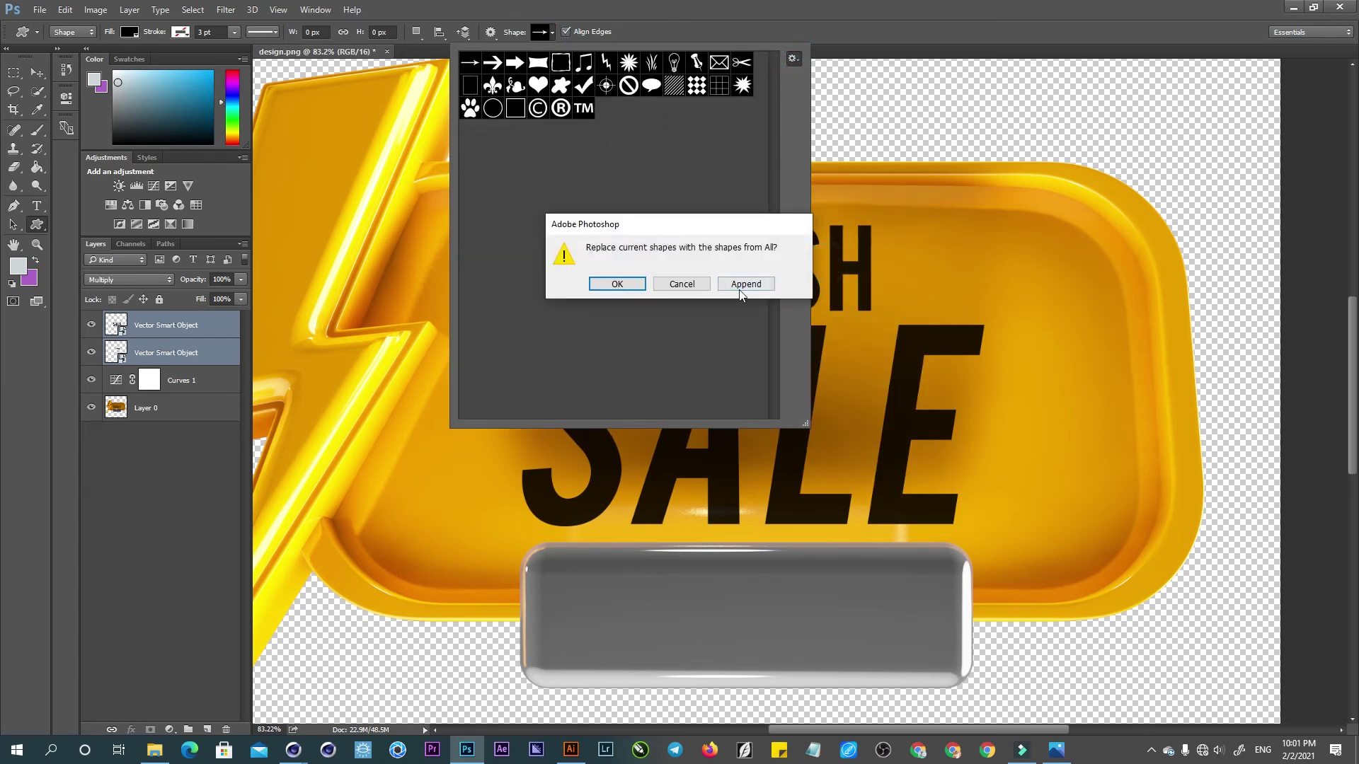
left_click(633, 284)
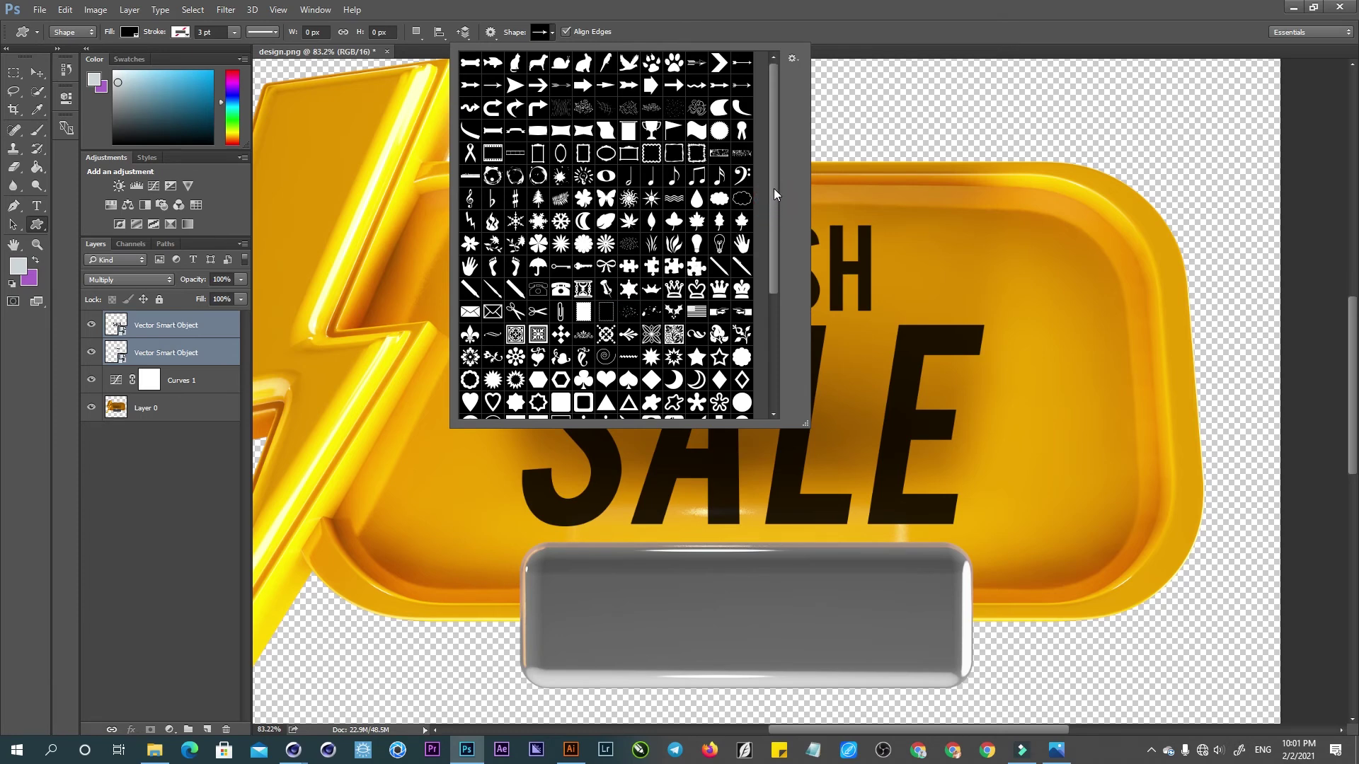
- Choose the star shape and set the foreground colour to white
left_click(696, 357)
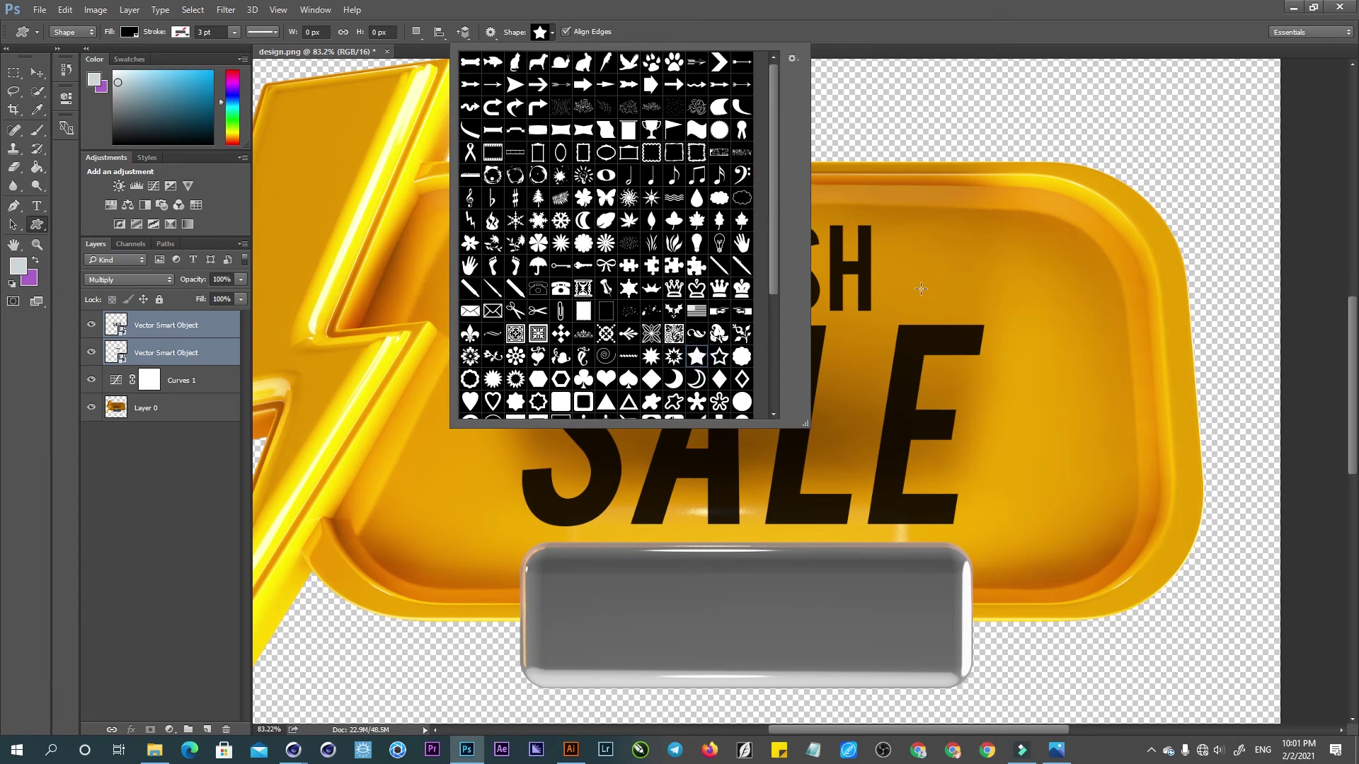
left_click(19, 268)
left_click(498, 196)
left_click(790, 193)
- Draw a white star to the right of FLASH
left_click_drag(899, 249, 961, 296)
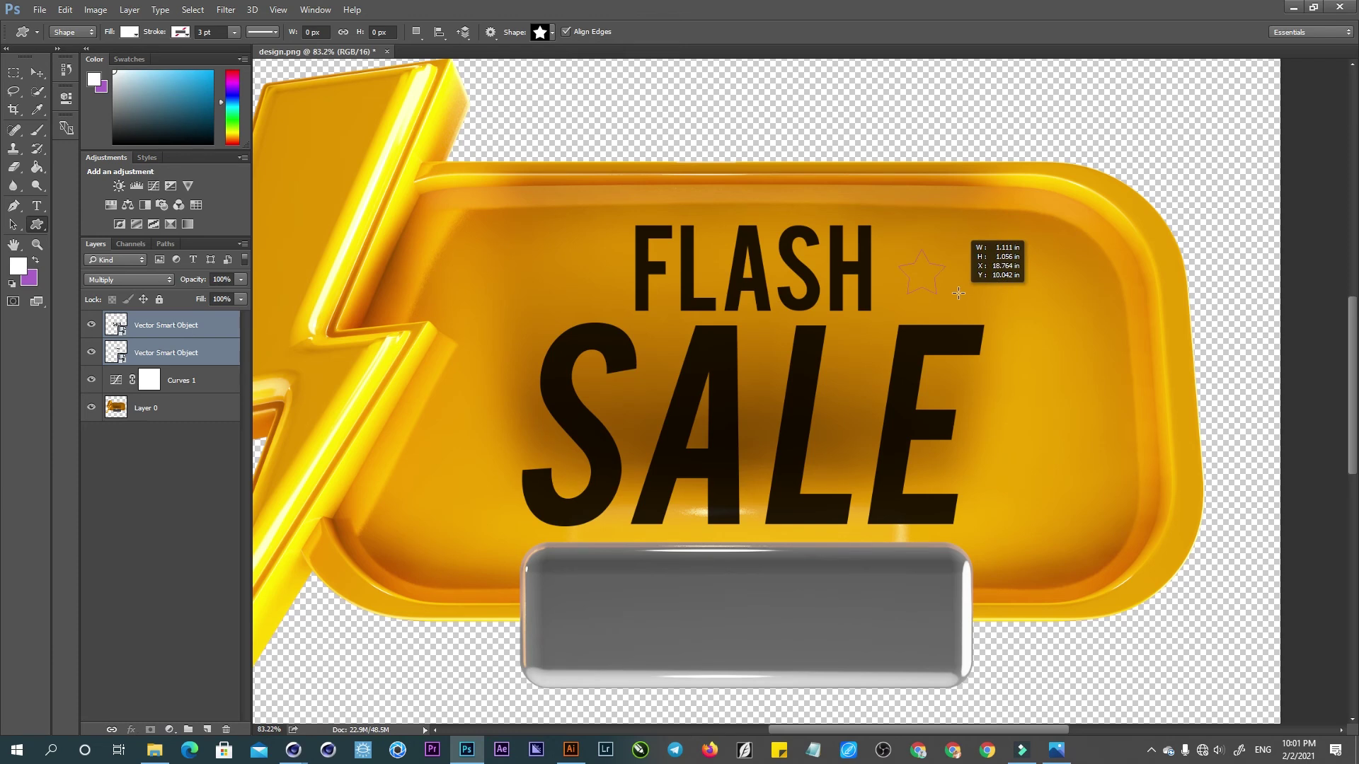
left_click_drag(961, 296, 914, 275)
key("v")
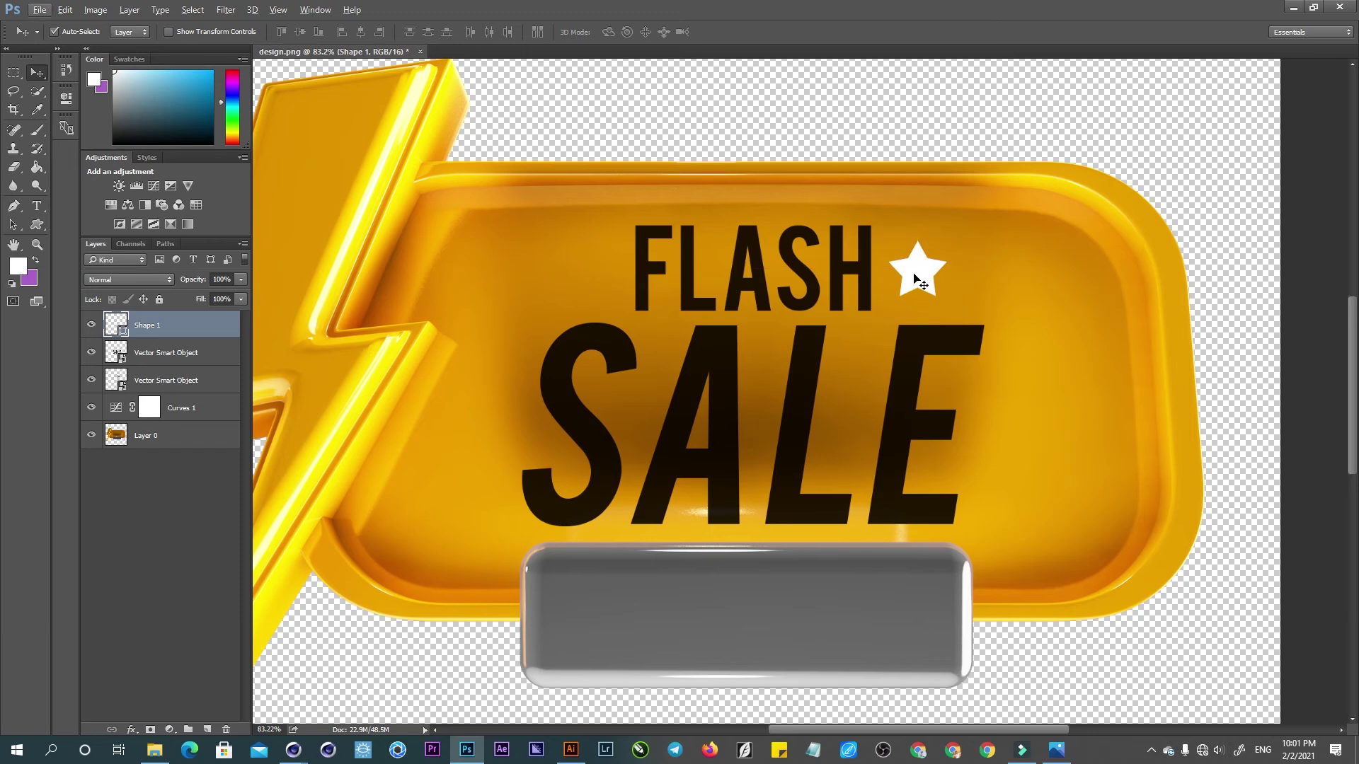
- Shrink the star to about 75%, undoing an accidental duplicate first
left_click(916, 269)
left_click_drag(890, 273, 589, 268, "alt")
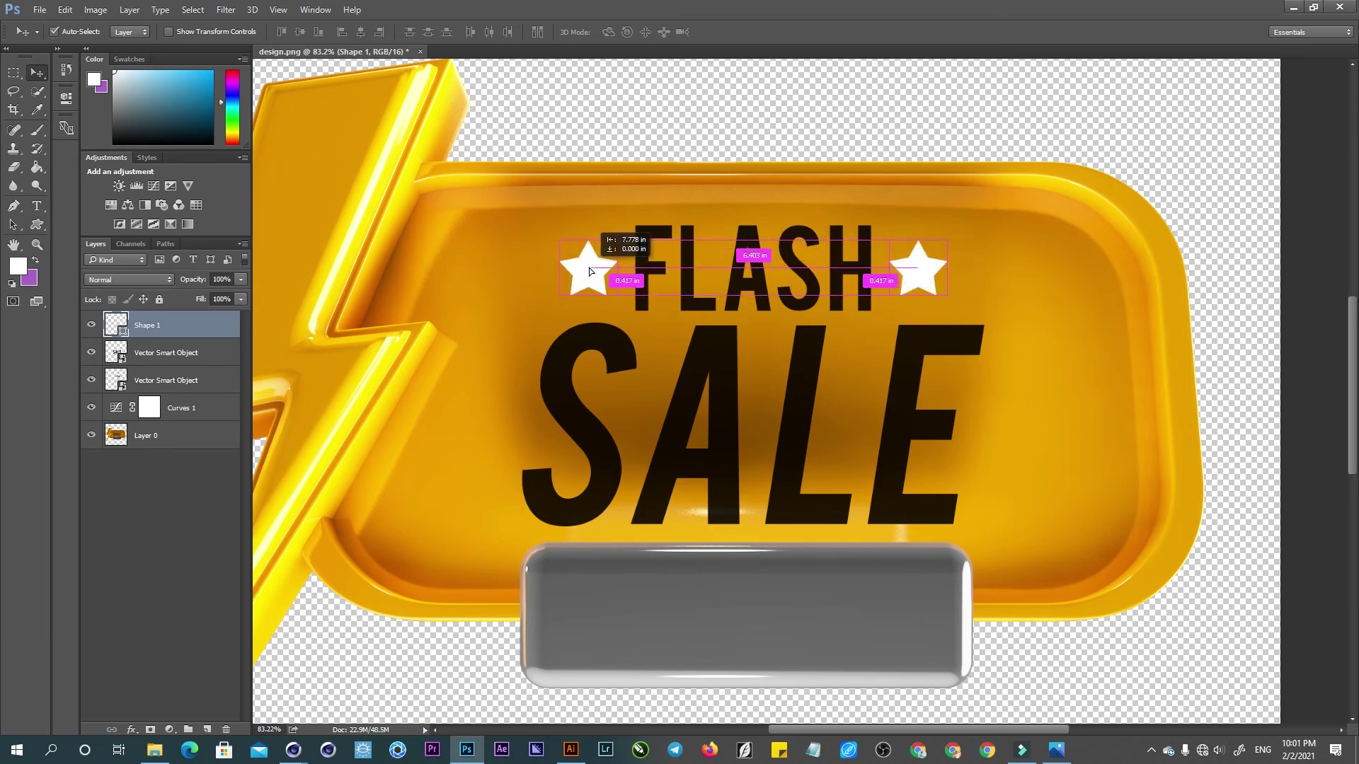
key("ctrl+z")
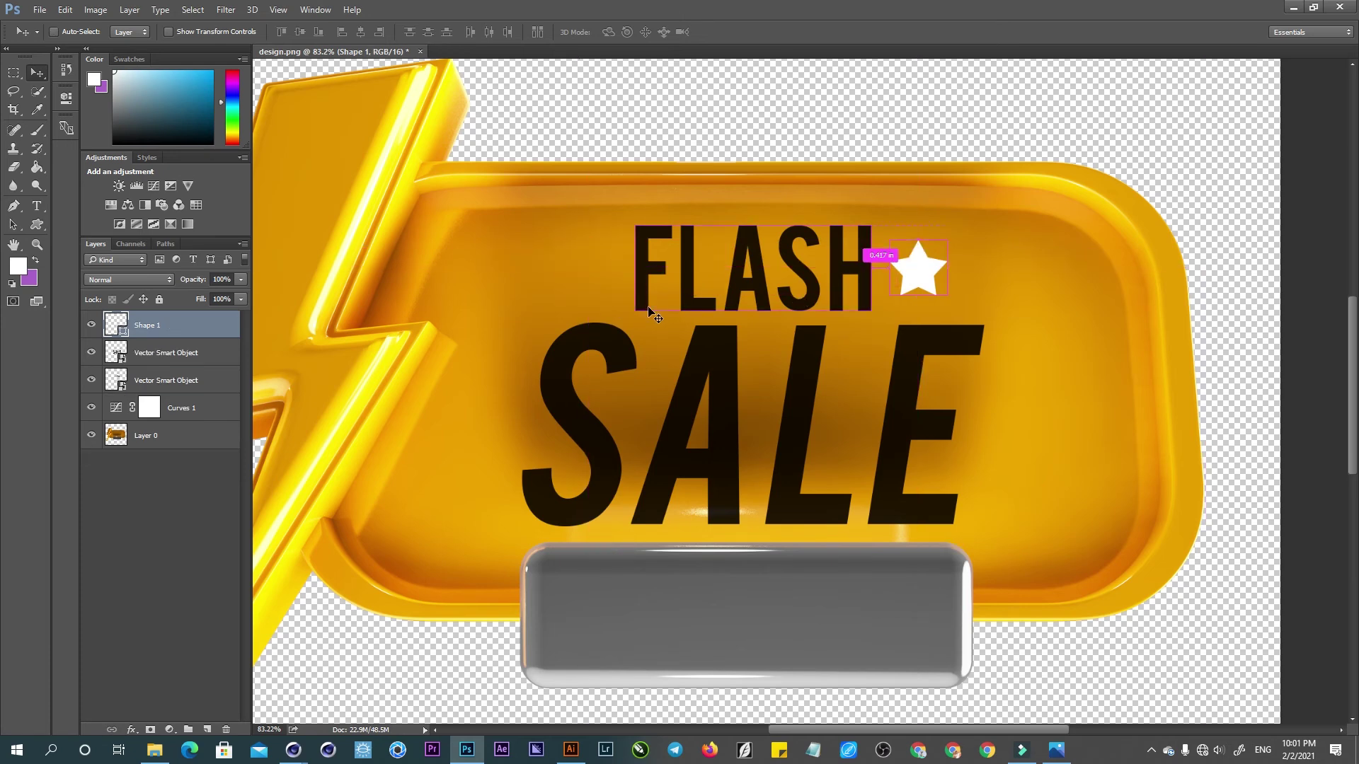
key("ctrl+t")
left_click_drag(949, 296, 941, 288, "alt")
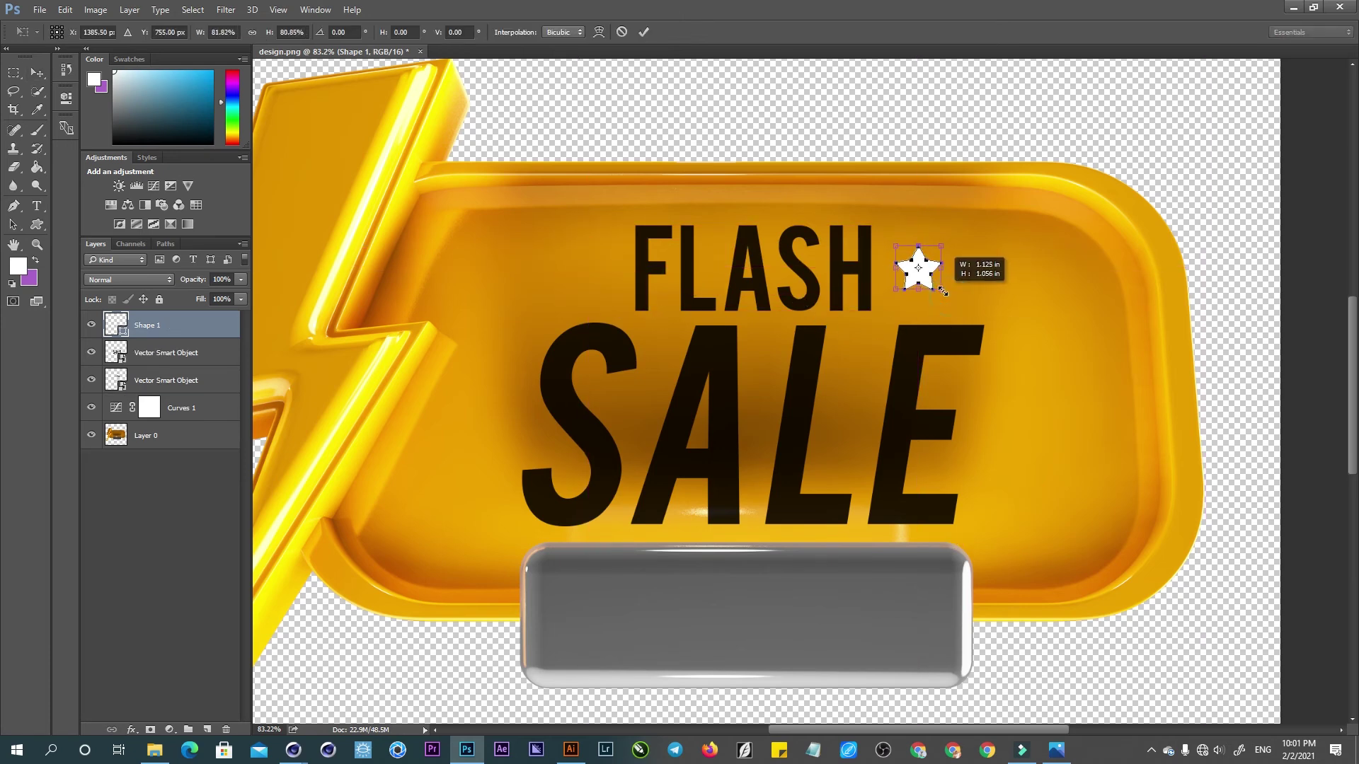
key("Return")
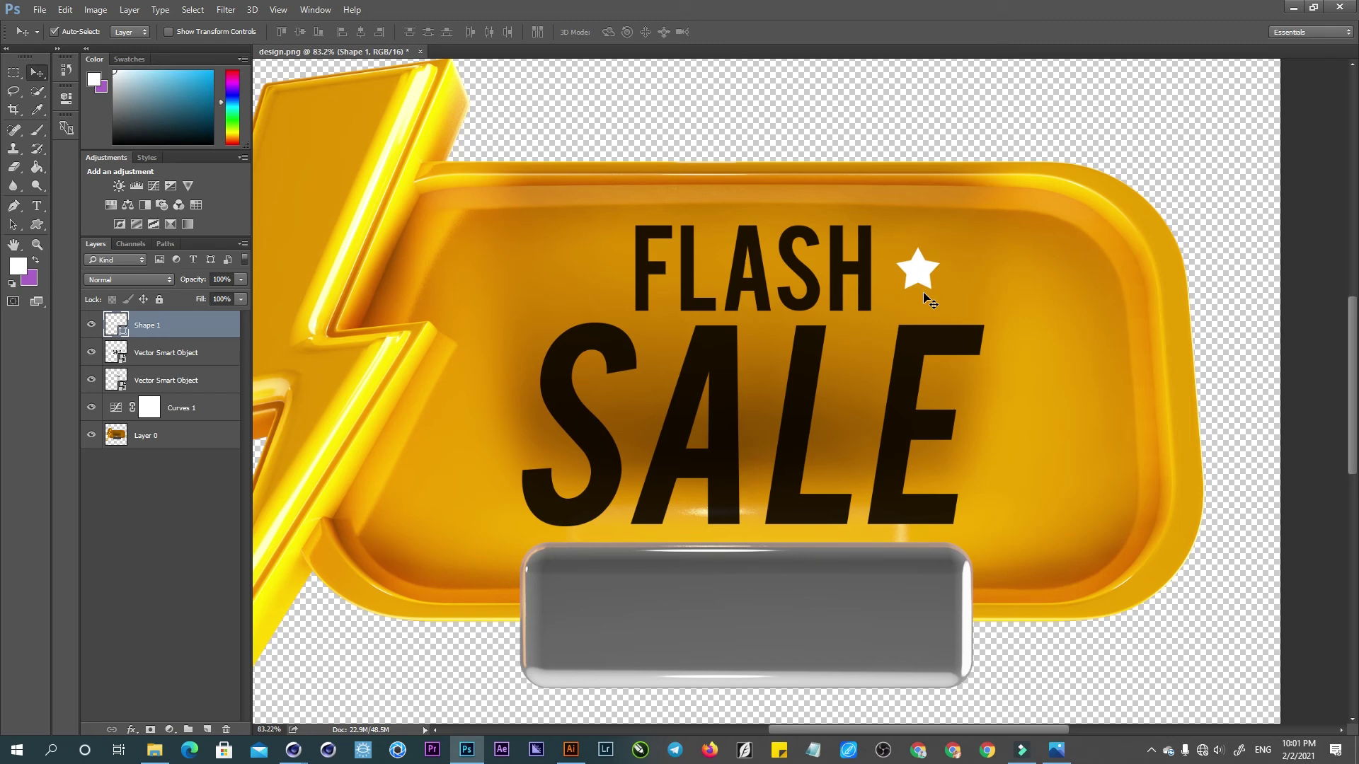
left_click(784, 298)
- Open the FLASH smart object in Illustrator, trial the Bellerose Light font, and save
double_click(119, 386)
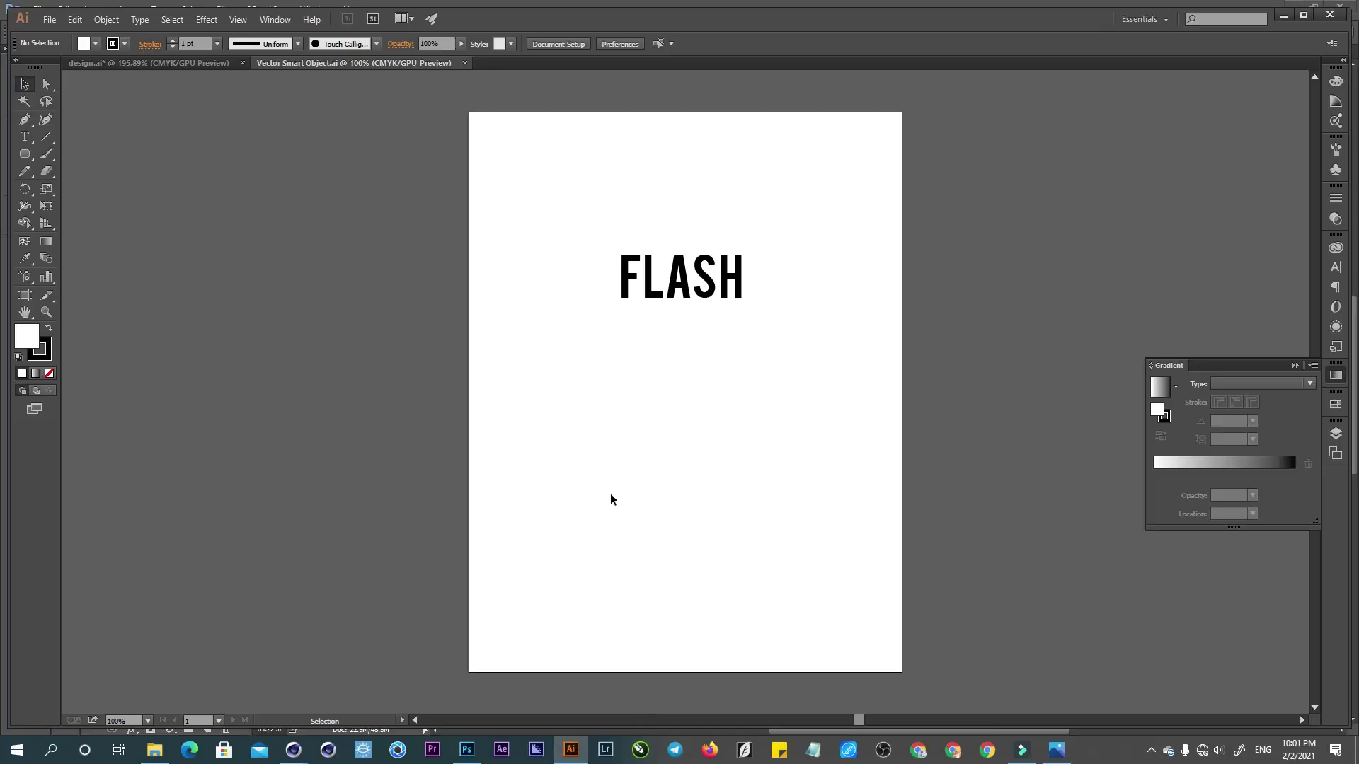
left_click(658, 299)
left_click(493, 42)
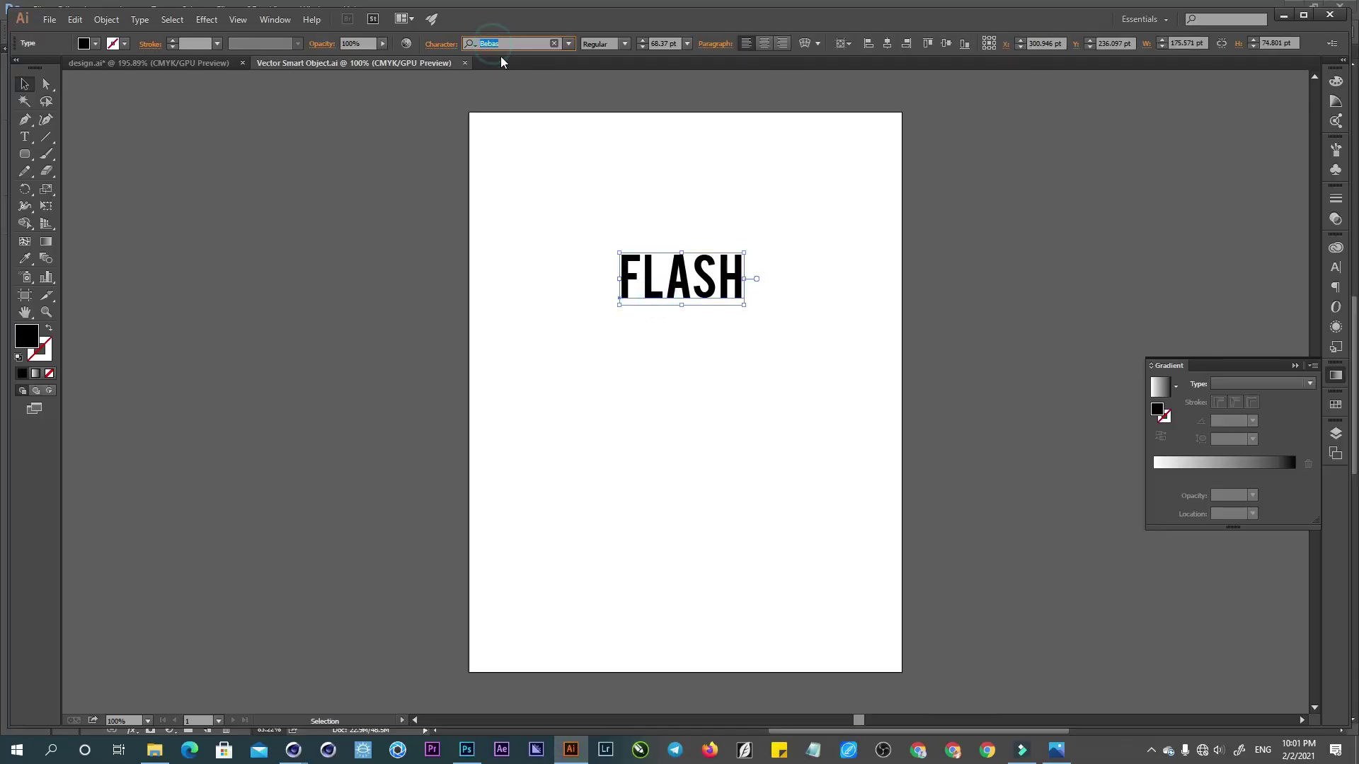
key("Down")
key("Down")
key("Down")
key("Down")
key("Down")
key("Up")
left_click(603, 290)
key("ctrl+s")
key("alt+Tab")
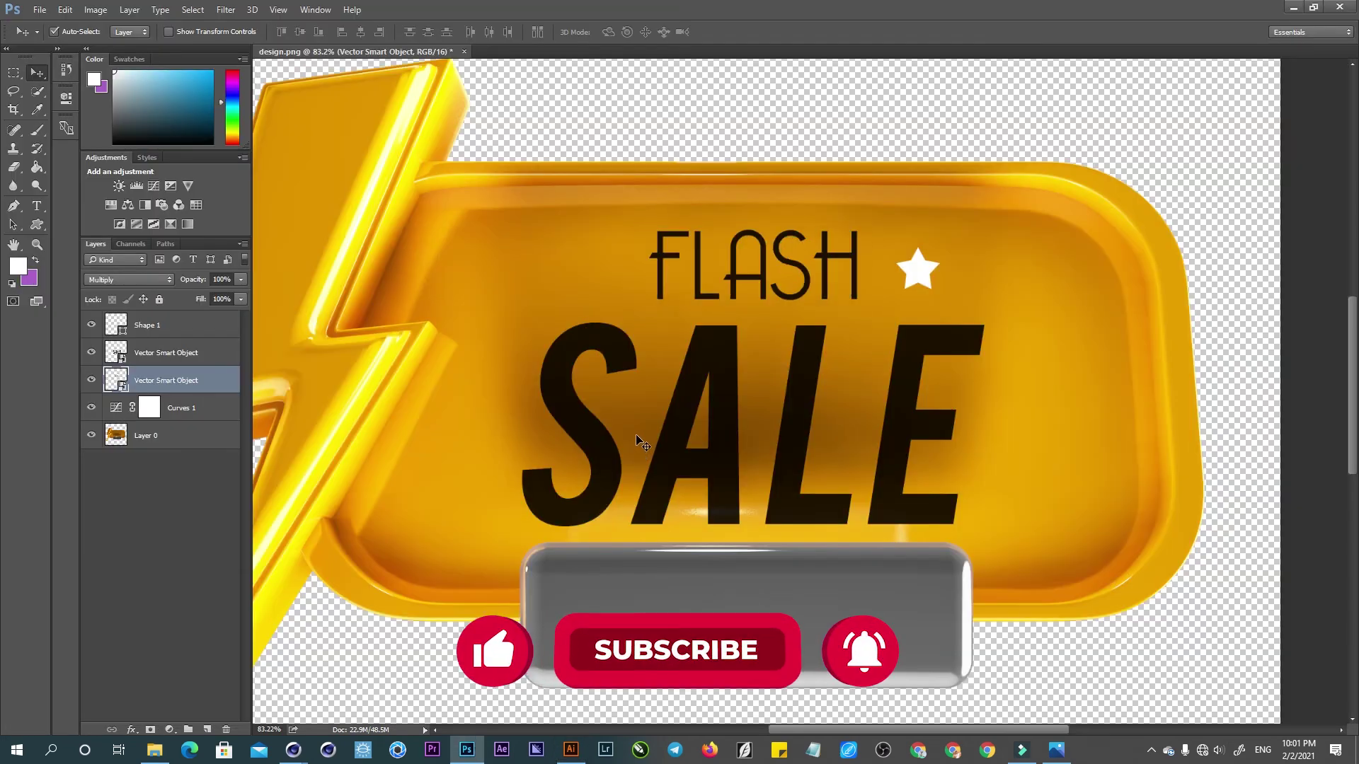
- Change FLASH to Berlin Sans FB Demi Bold and save it back to the Photoshop badge
key("alt+Tab")
left_click(673, 301)
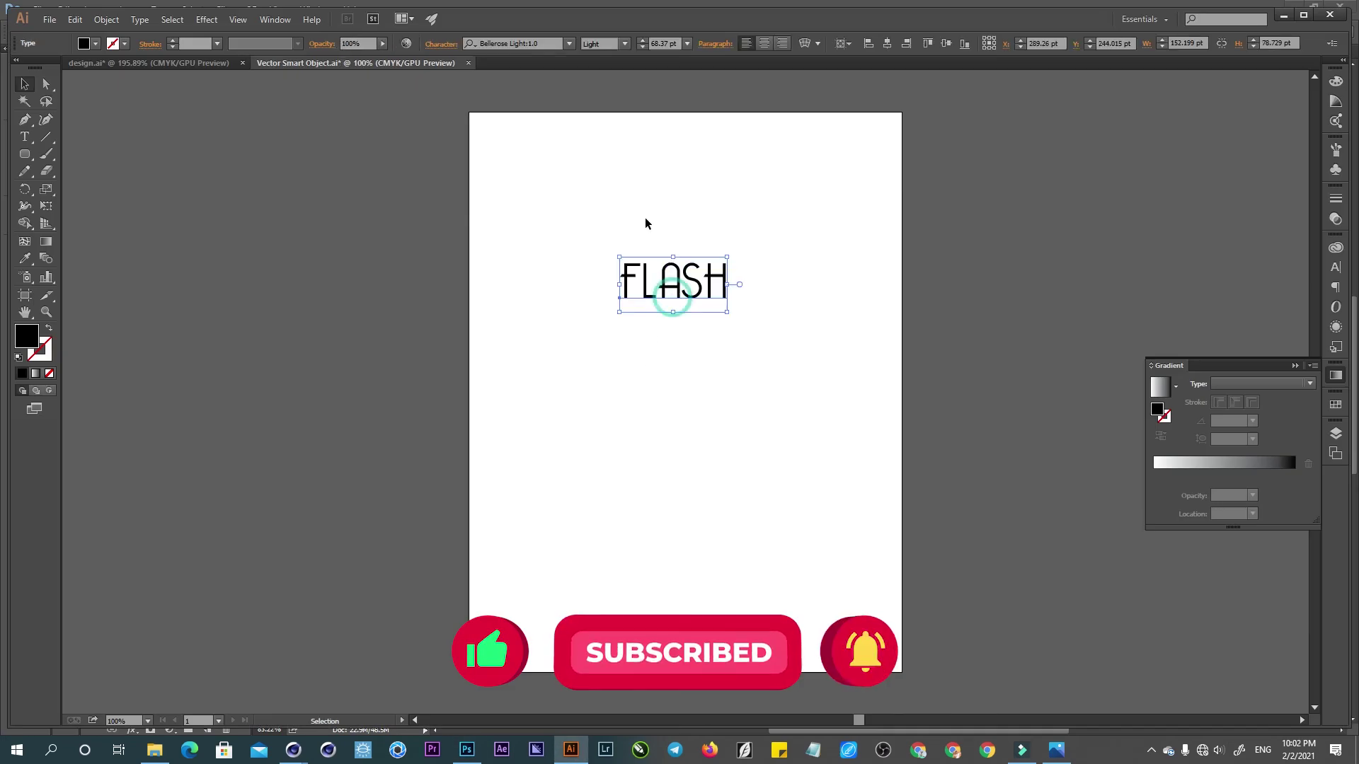
left_click(500, 43)
key("Down")
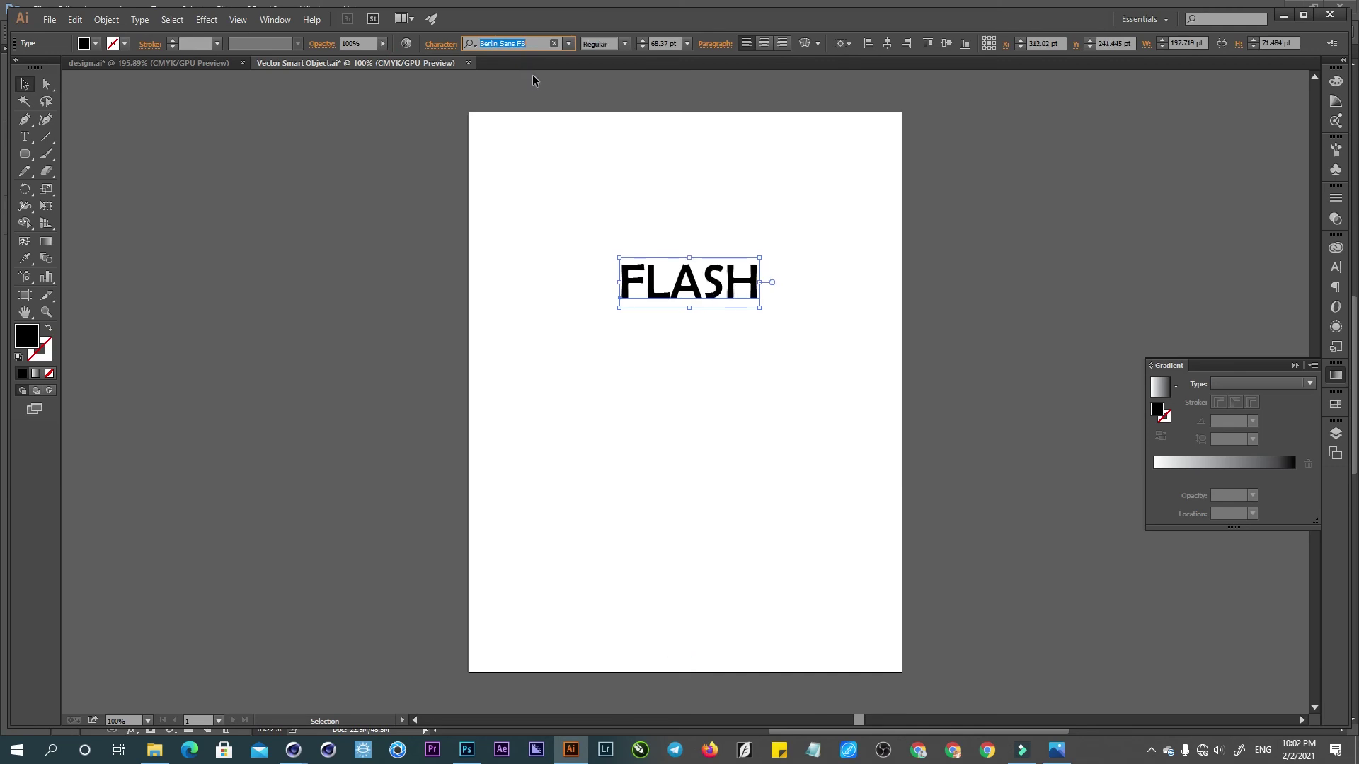
key("Down")
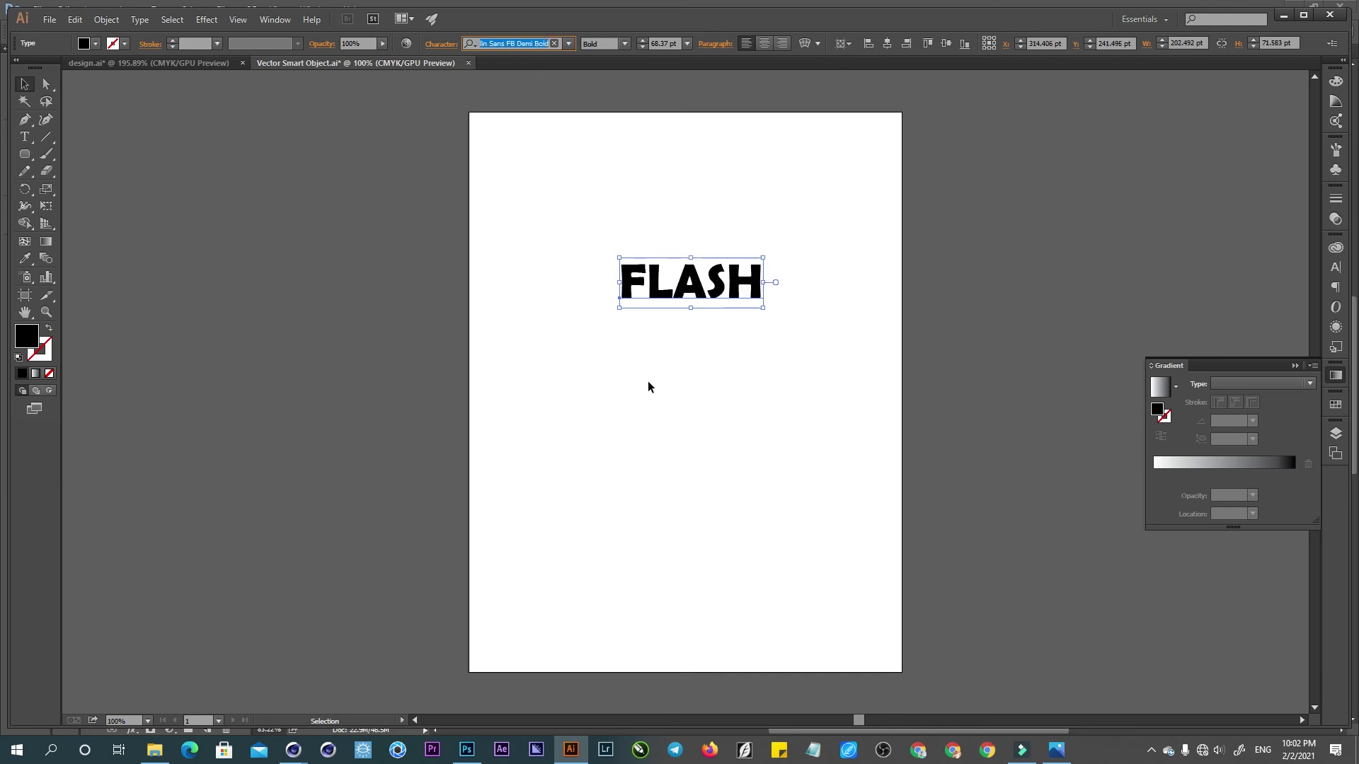
key("ctrl+s")
left_click(647, 367)
key("alt+Tab")
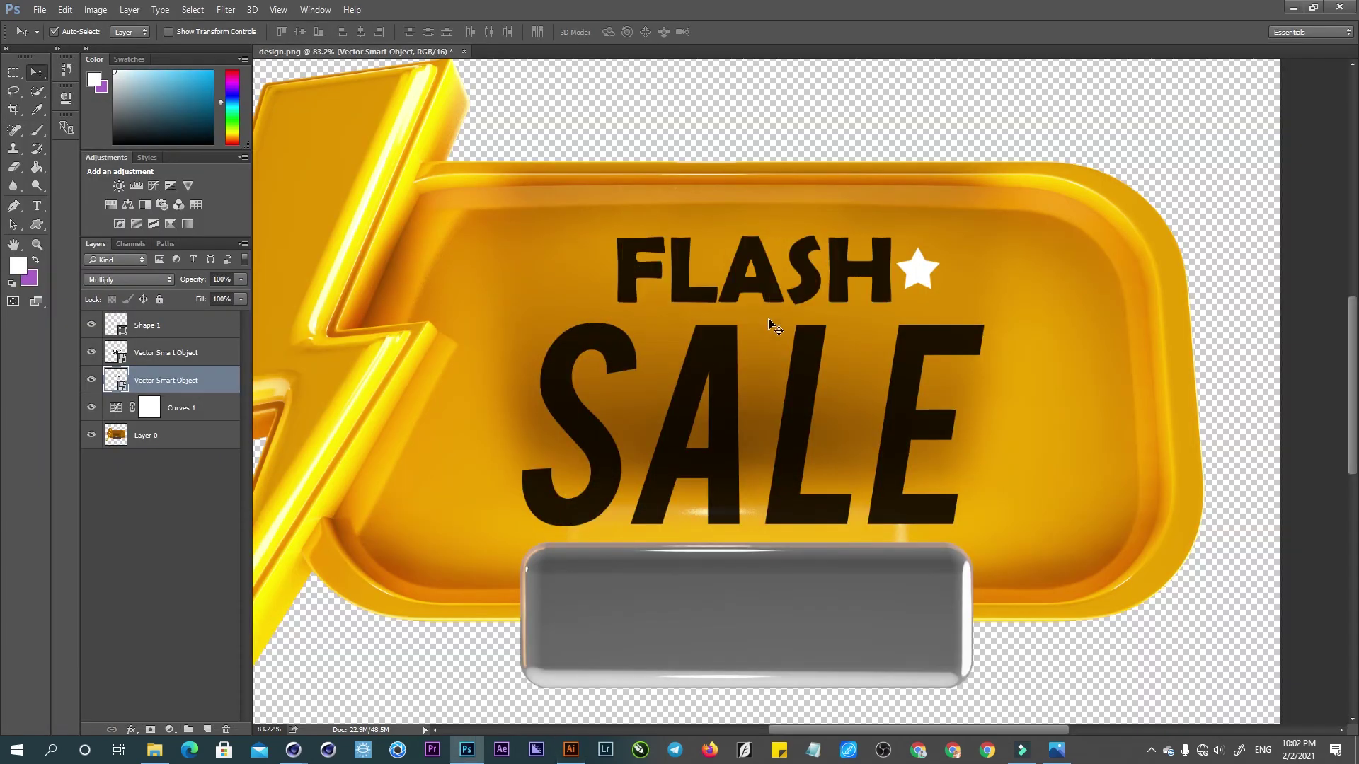
left_click(718, 417)
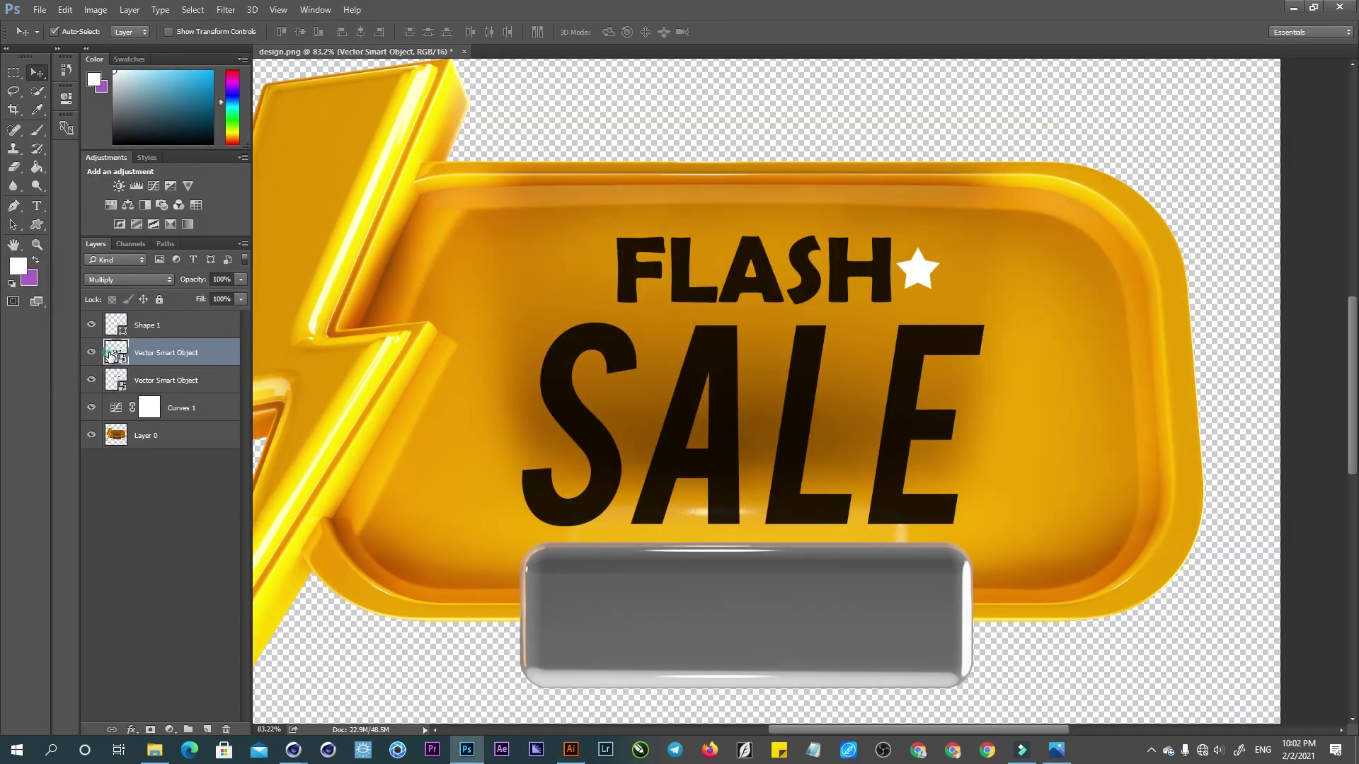
- Open the SALE smart object in Illustrator and paste a copy of FLASH above SALE
double_click(110, 354)
left_click(692, 398)
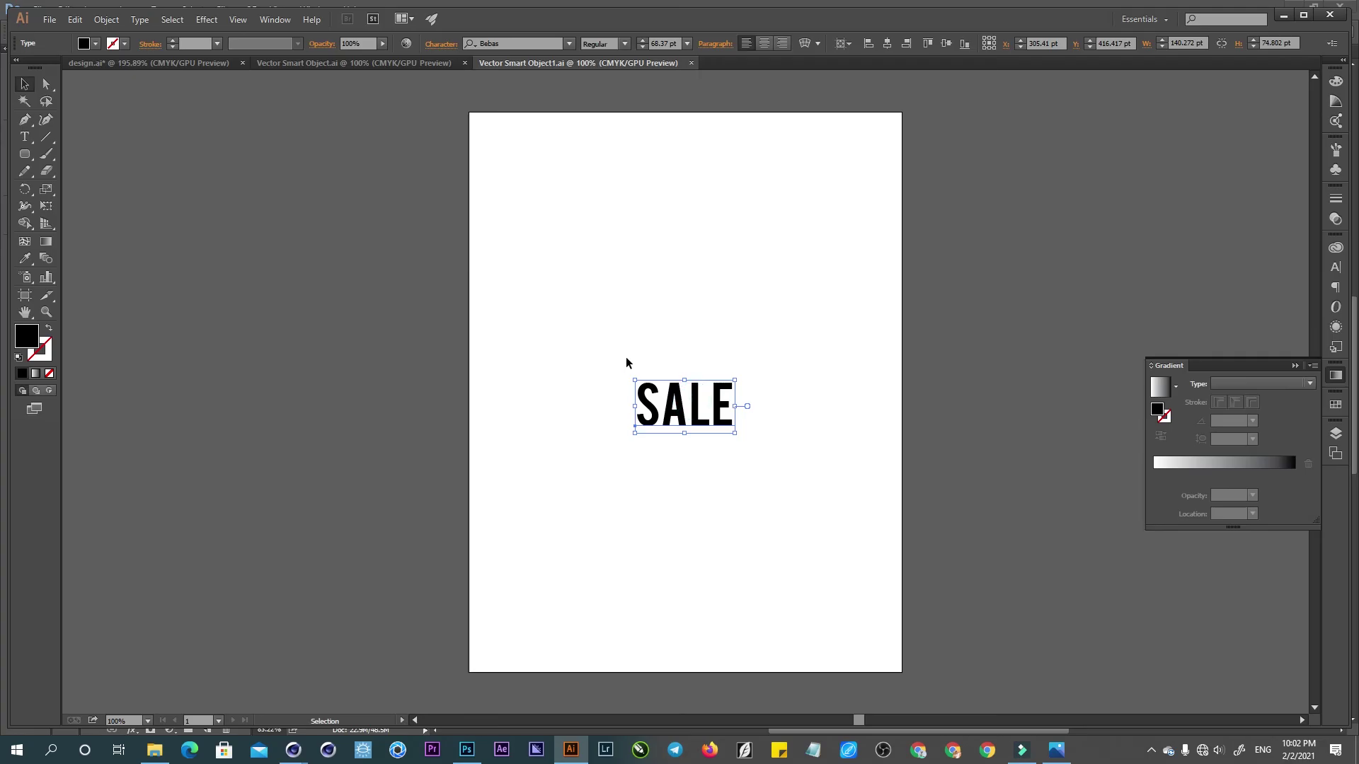
key("alt+Tab")
key("alt+Tab")
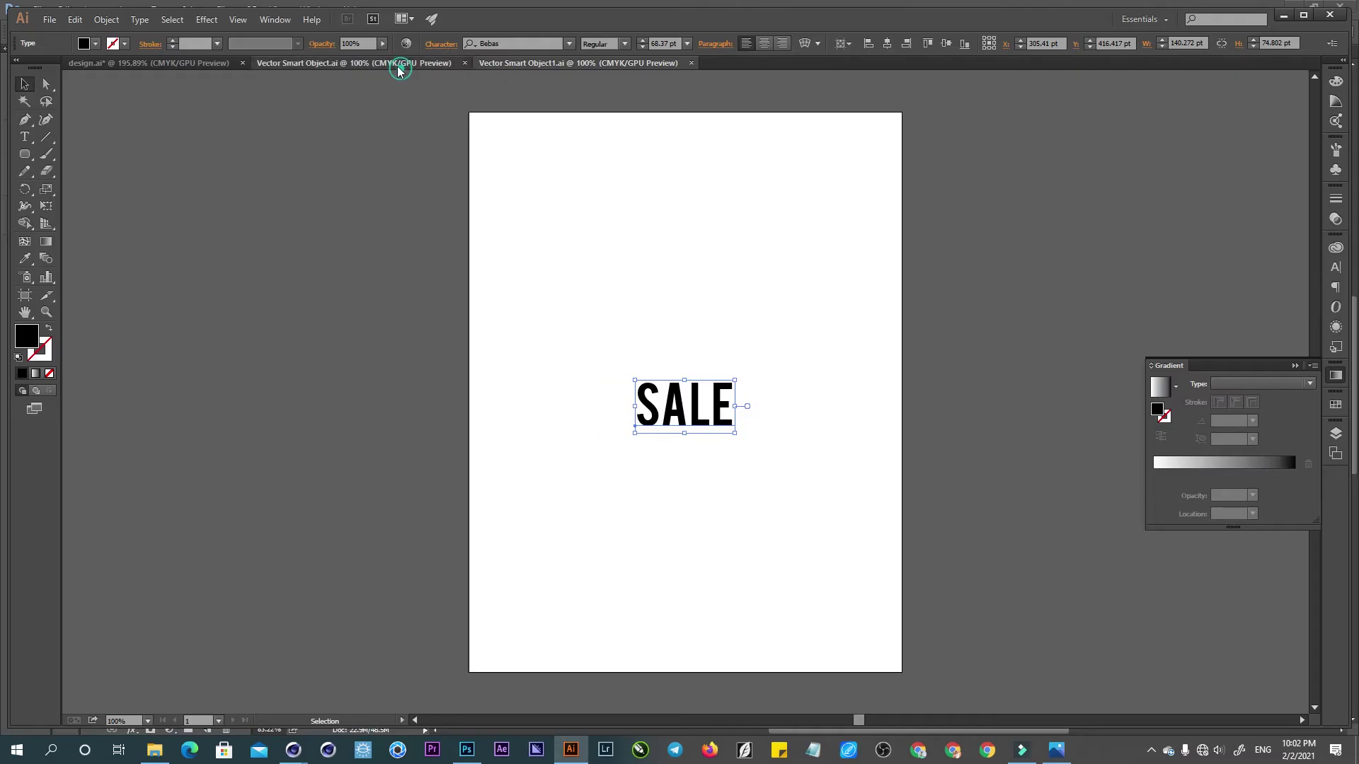
left_click(397, 66)
left_click(704, 287)
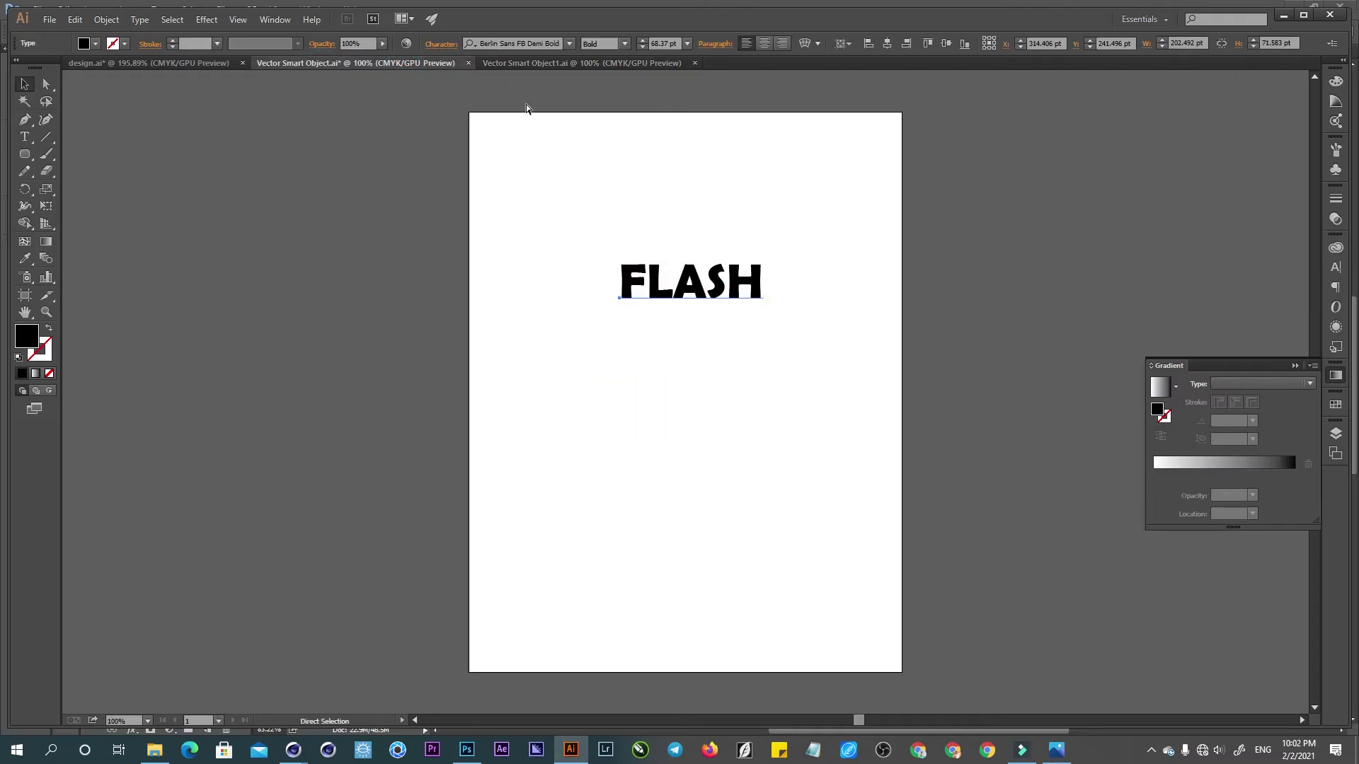
left_click(521, 63)
key("ctrl+v")
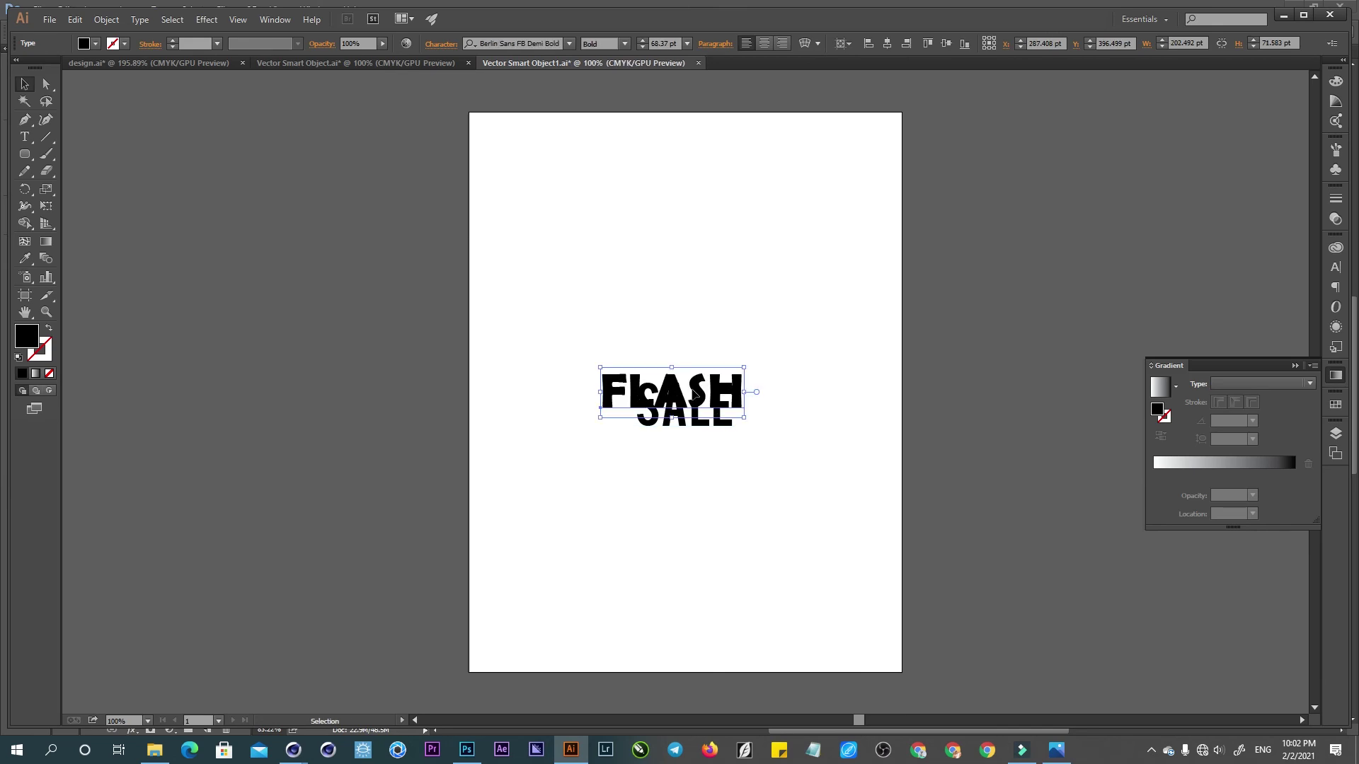
left_click_drag(705, 418, 706, 325)
- Eyedropper FLASH's bold font onto SALE, delete the FLASH copy, and save the SALE document
left_click(683, 405)
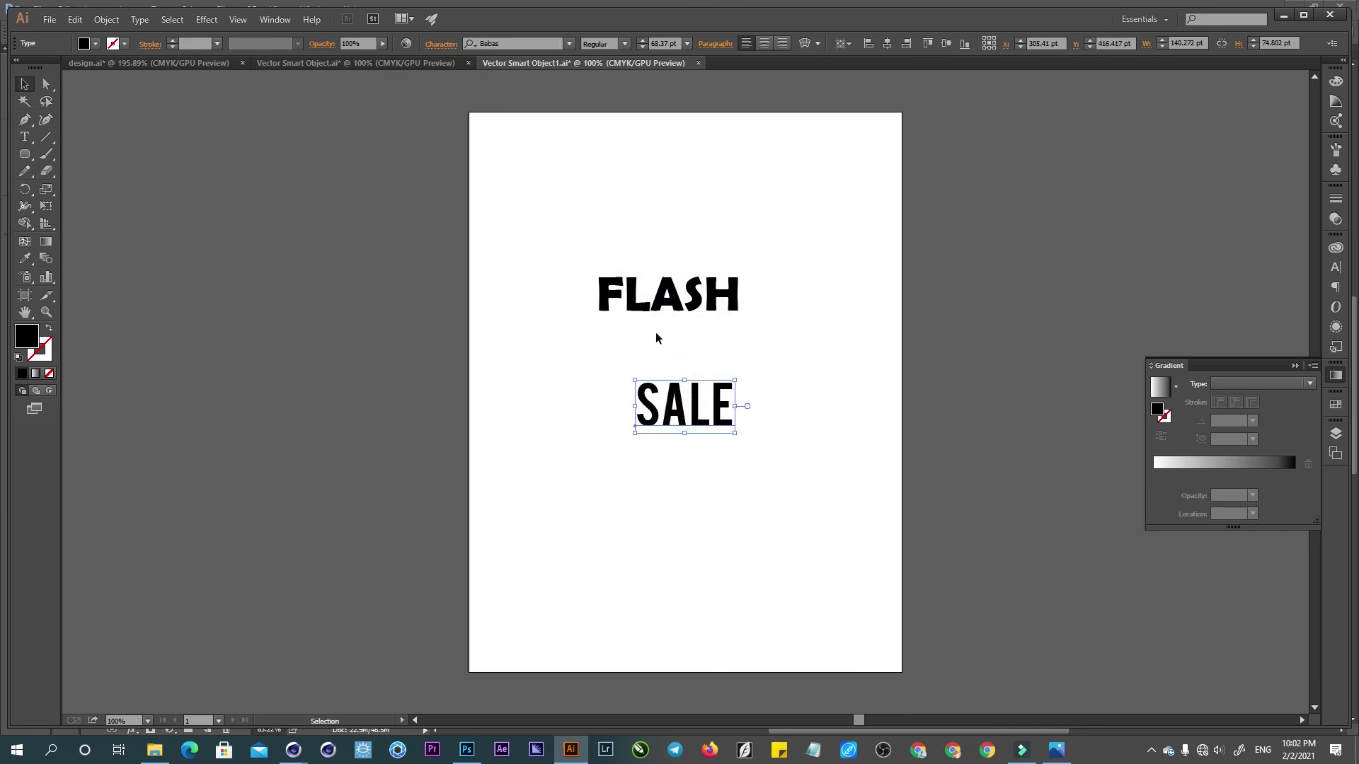
key("i")
left_click(655, 295)
key("v")
left_click(669, 301)
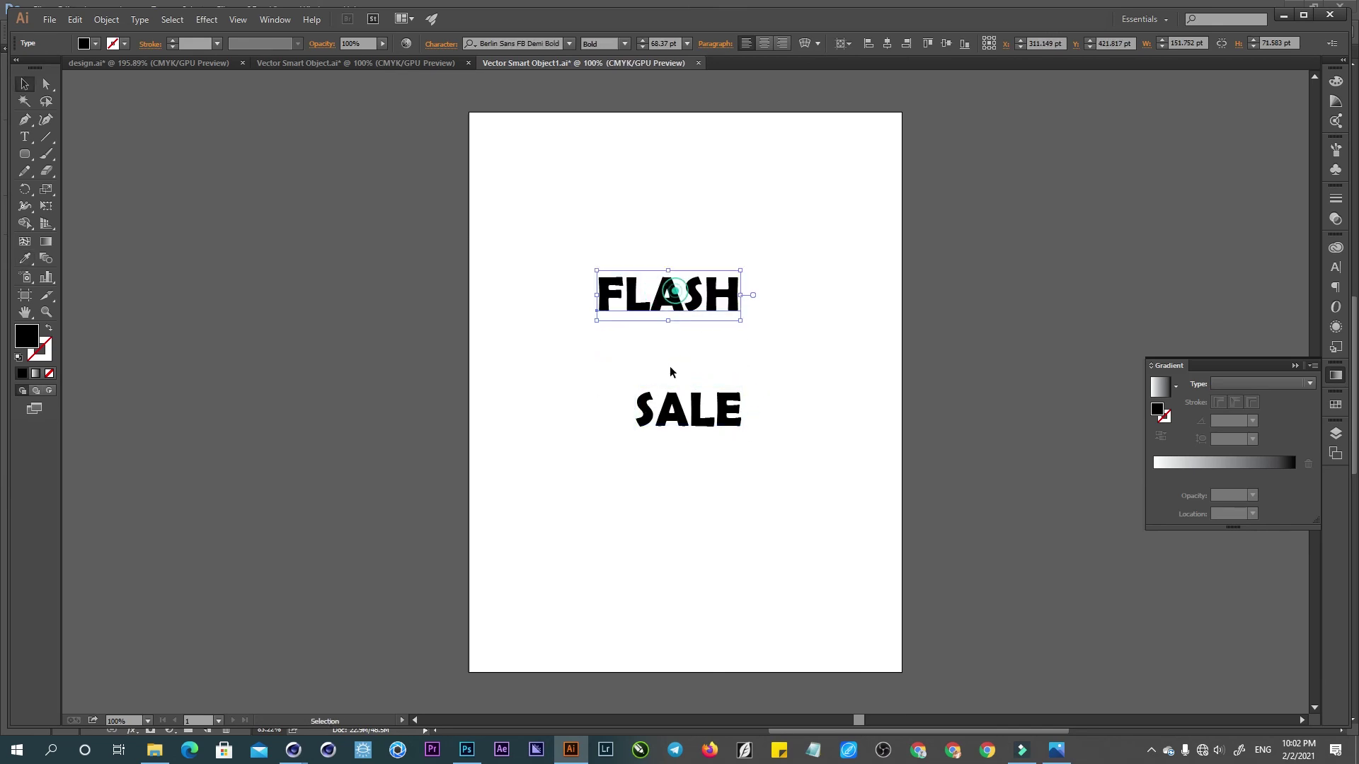
key("Delete")
key("ctrl+s")
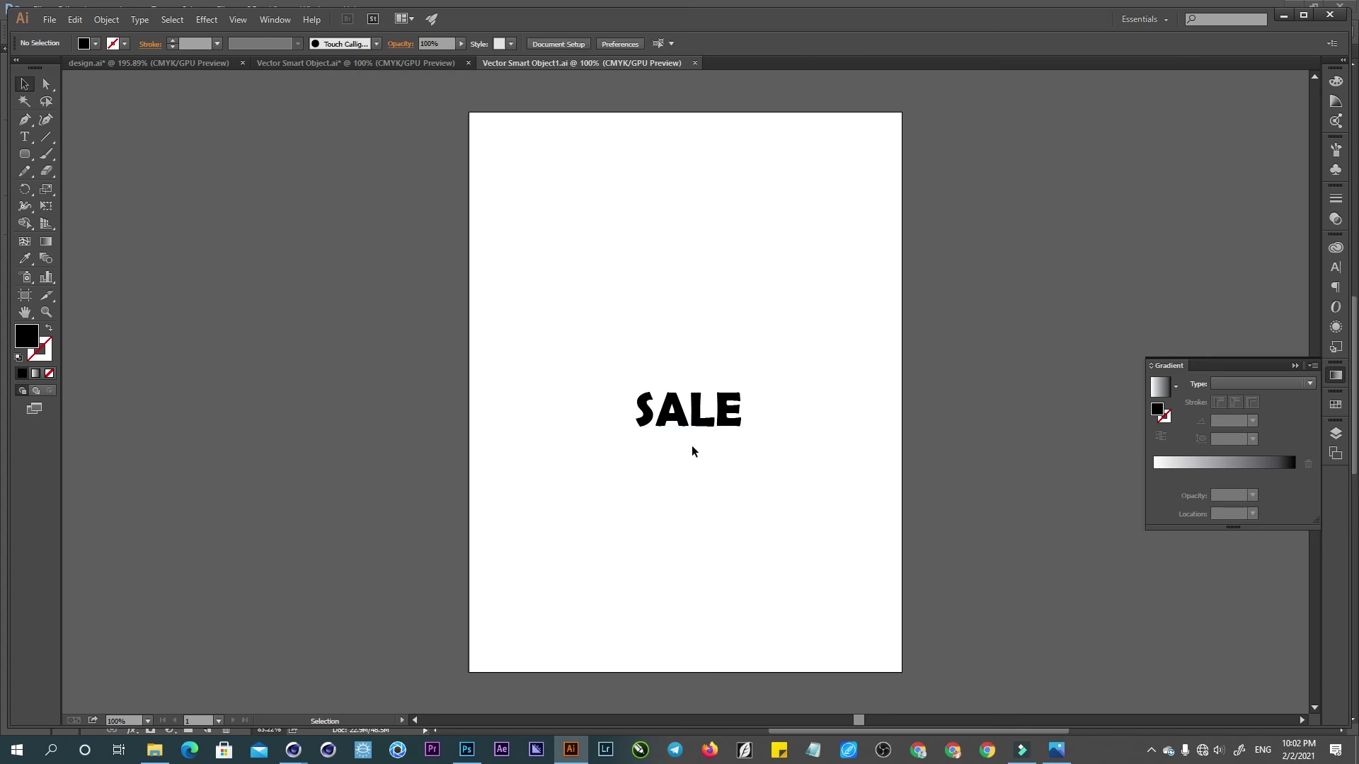
key("alt+Tab")
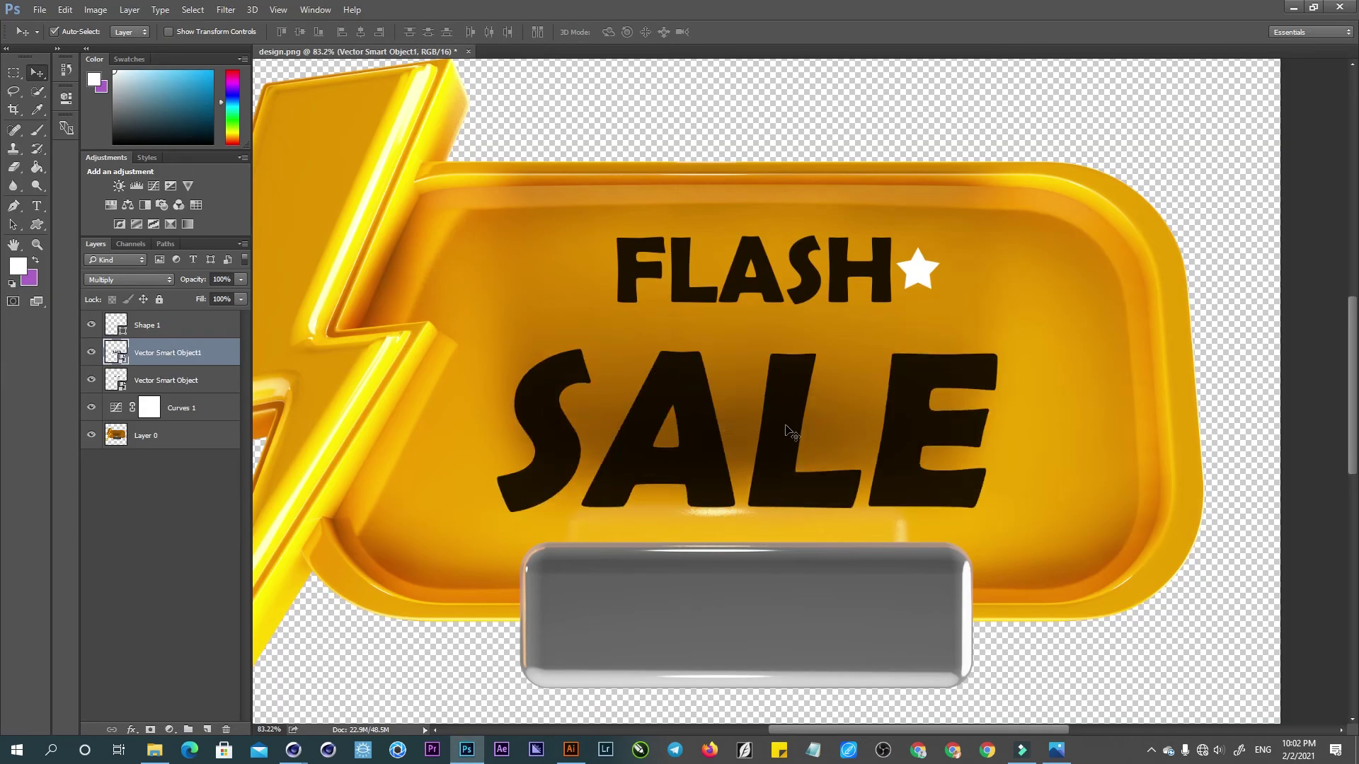
left_click_drag(784, 429, 786, 421)
- Duplicate the white star to the left of FLASH, matching the right-hand star
mouse_move(913, 269)
left_mouse_down()
mouse_move(938, 275)
mouse_move(572, 275)
left_mouse_up()
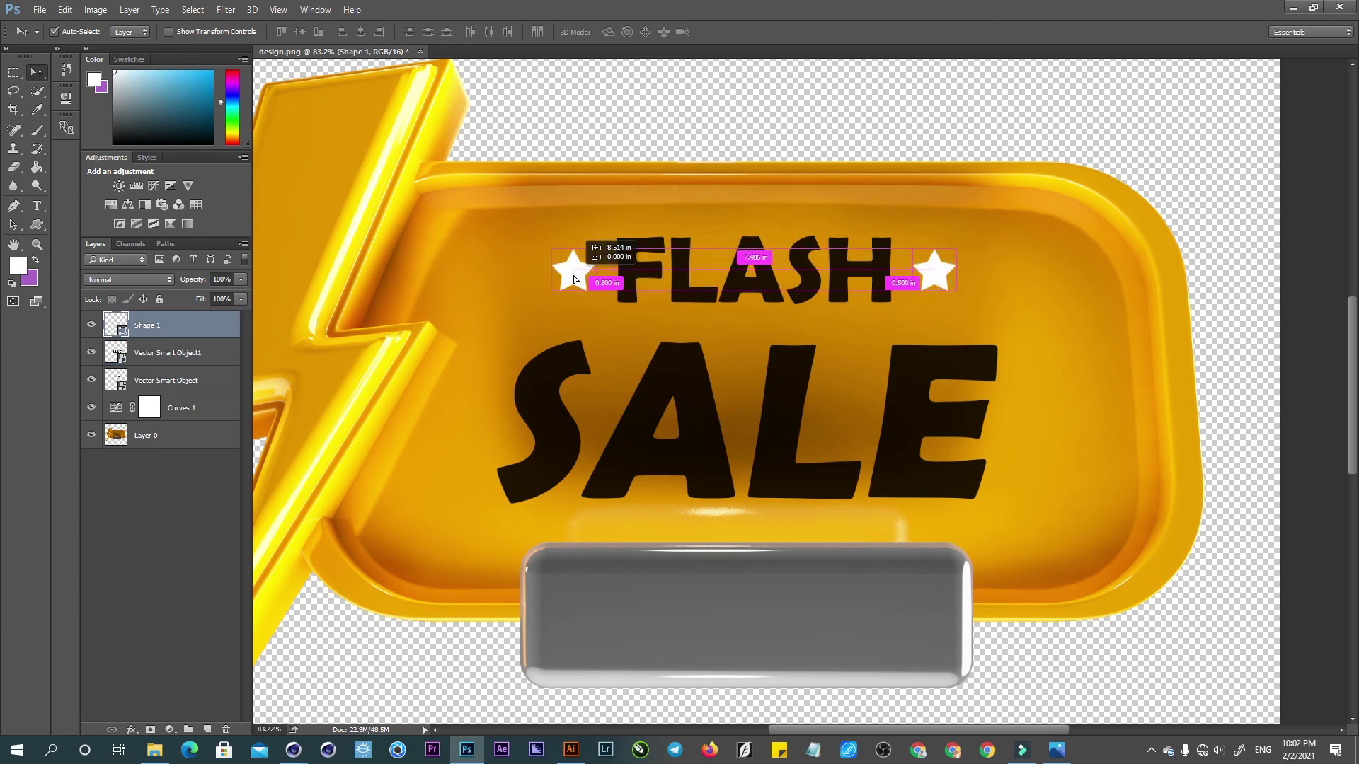
key("alt+Tab")
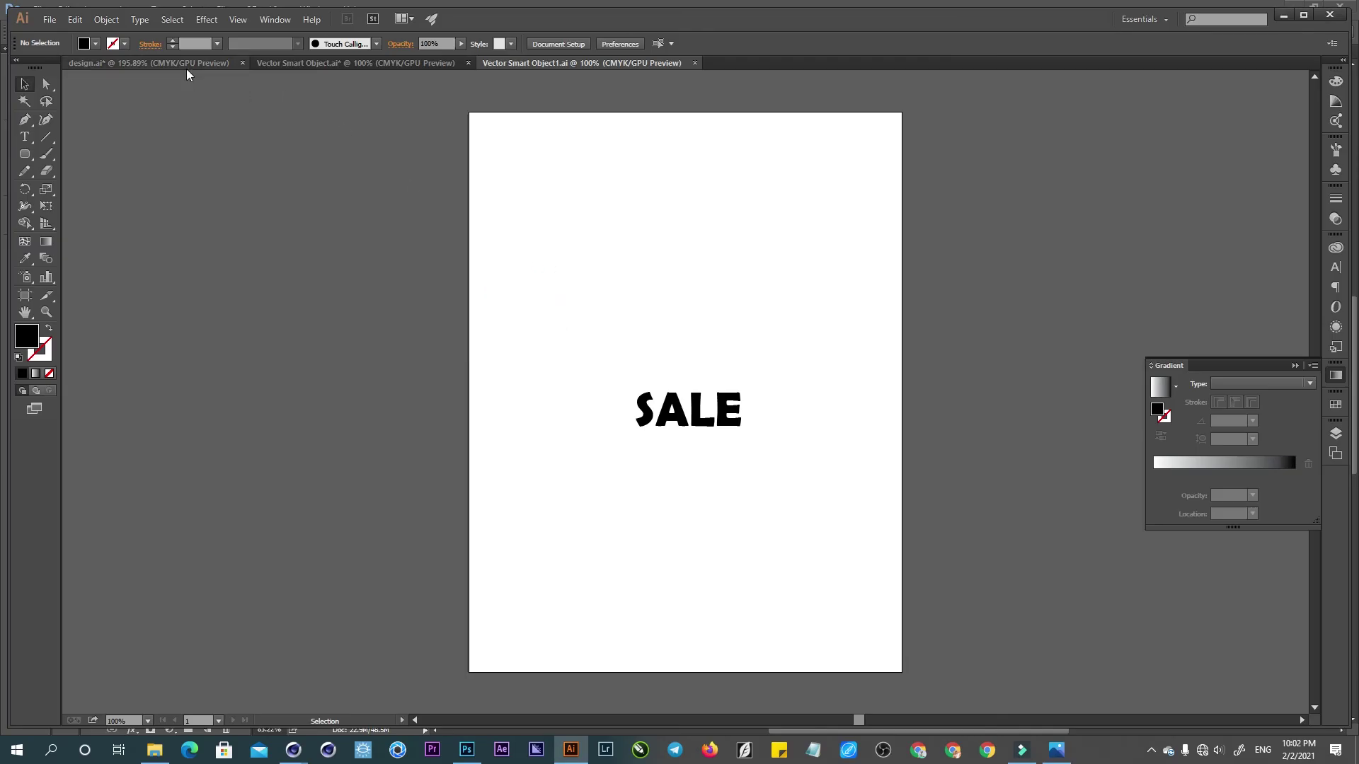
- Copy 30%OFF from design.ai below SALE in the SALE document and eyedropper SALE's bold font onto it
left_click(187, 65)
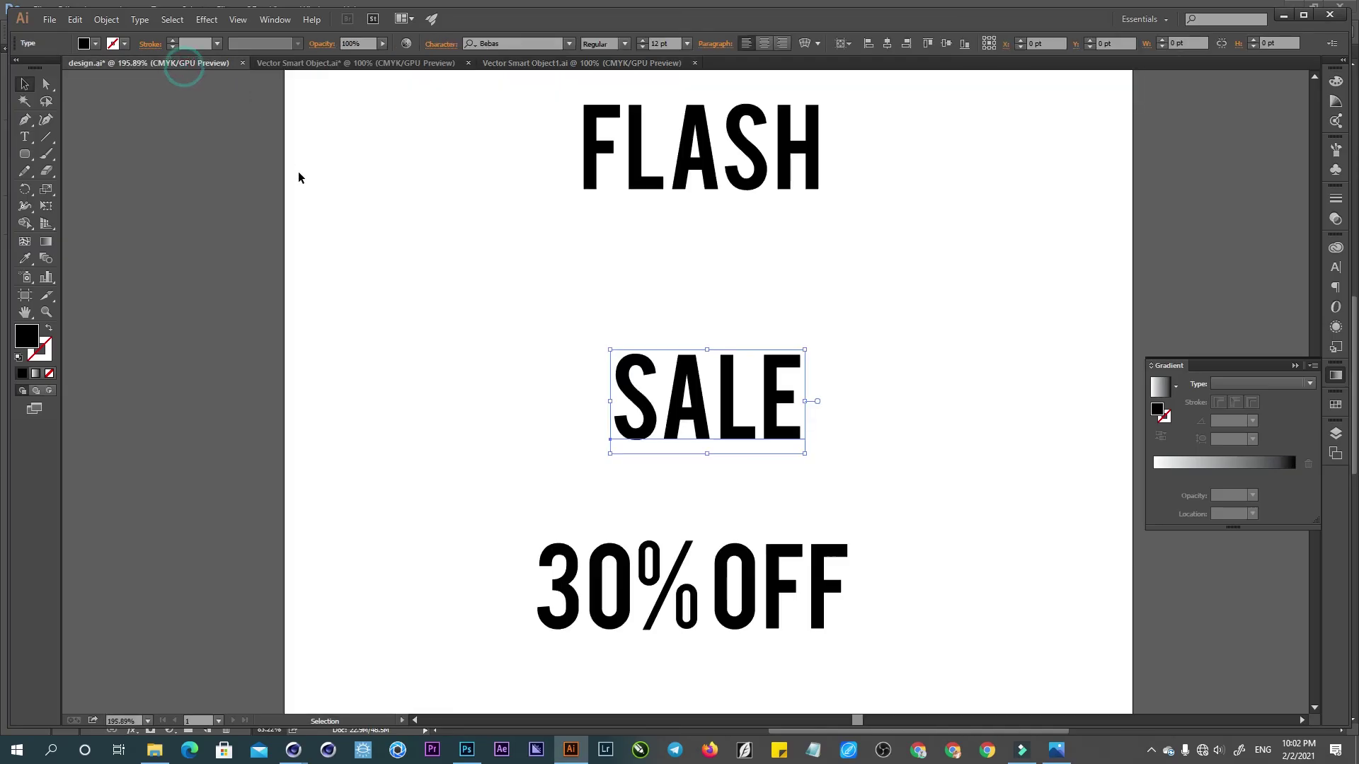
left_click(615, 559)
key("ctrl+c")
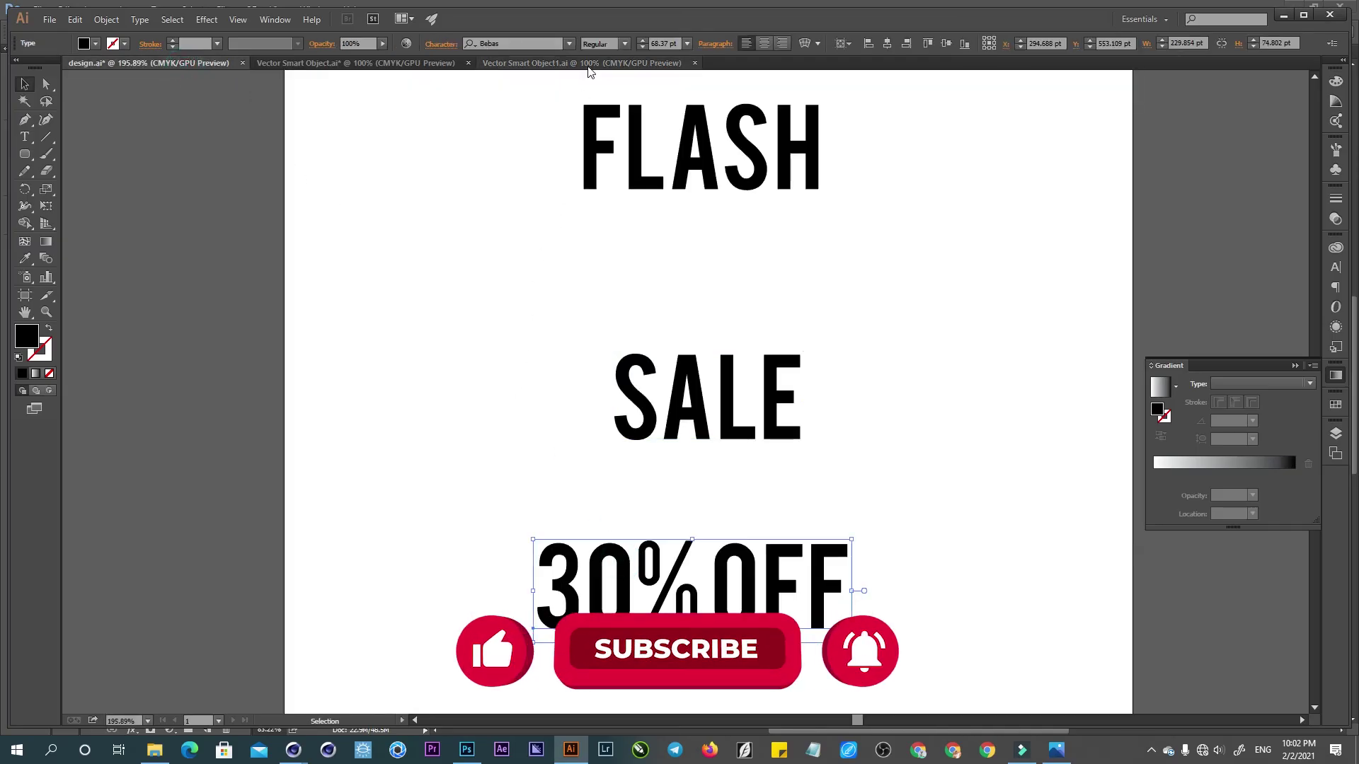
left_click(581, 63)
key("ctrl+v")
left_click_drag(670, 370, 685, 536)
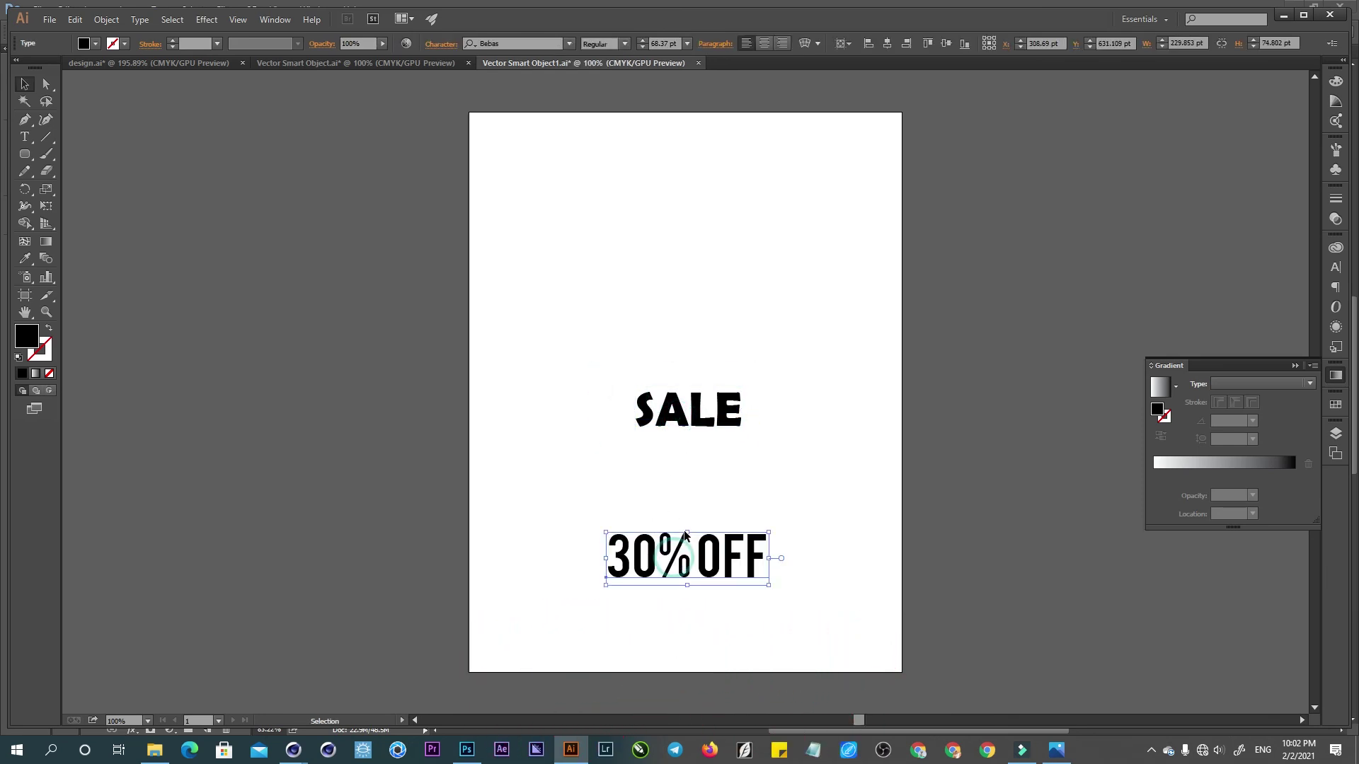
key("i")
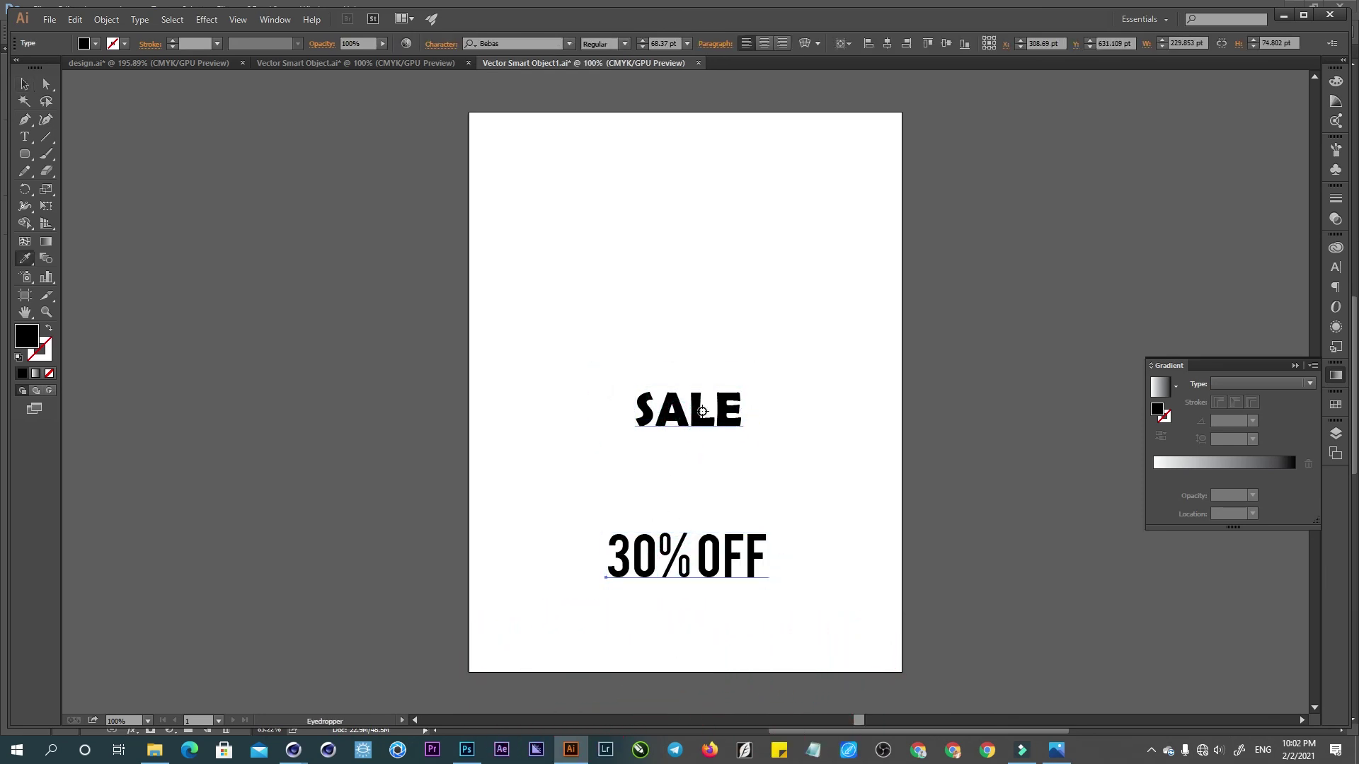
left_click(687, 410)
key("v")
left_click_drag(677, 631, 742, 618)
key("alt+Tab")
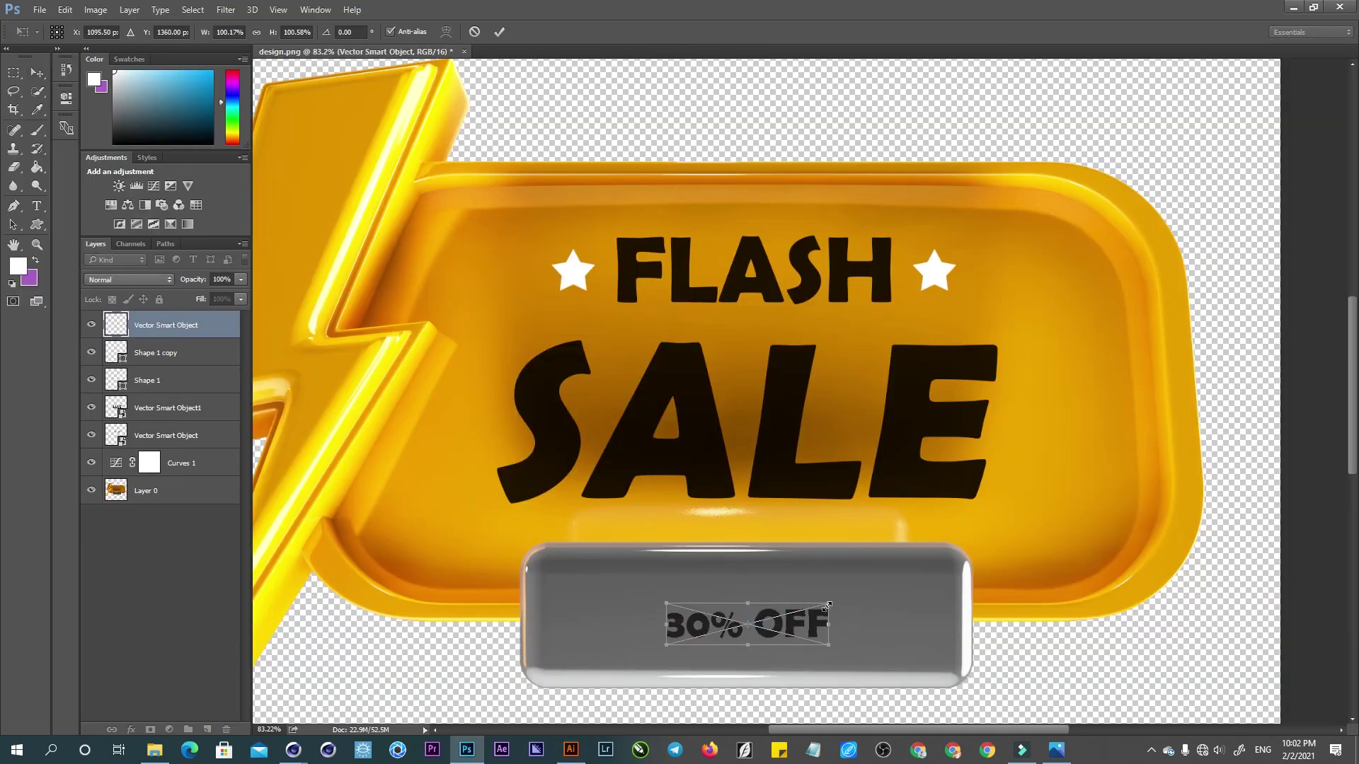
- Scale 30% OFF to about 245%, centre it on the grey plate, and set Multiply blending
left_click_drag(828, 606, 941, 582, "alt+shift")
left_click_drag(882, 642, 882, 639)
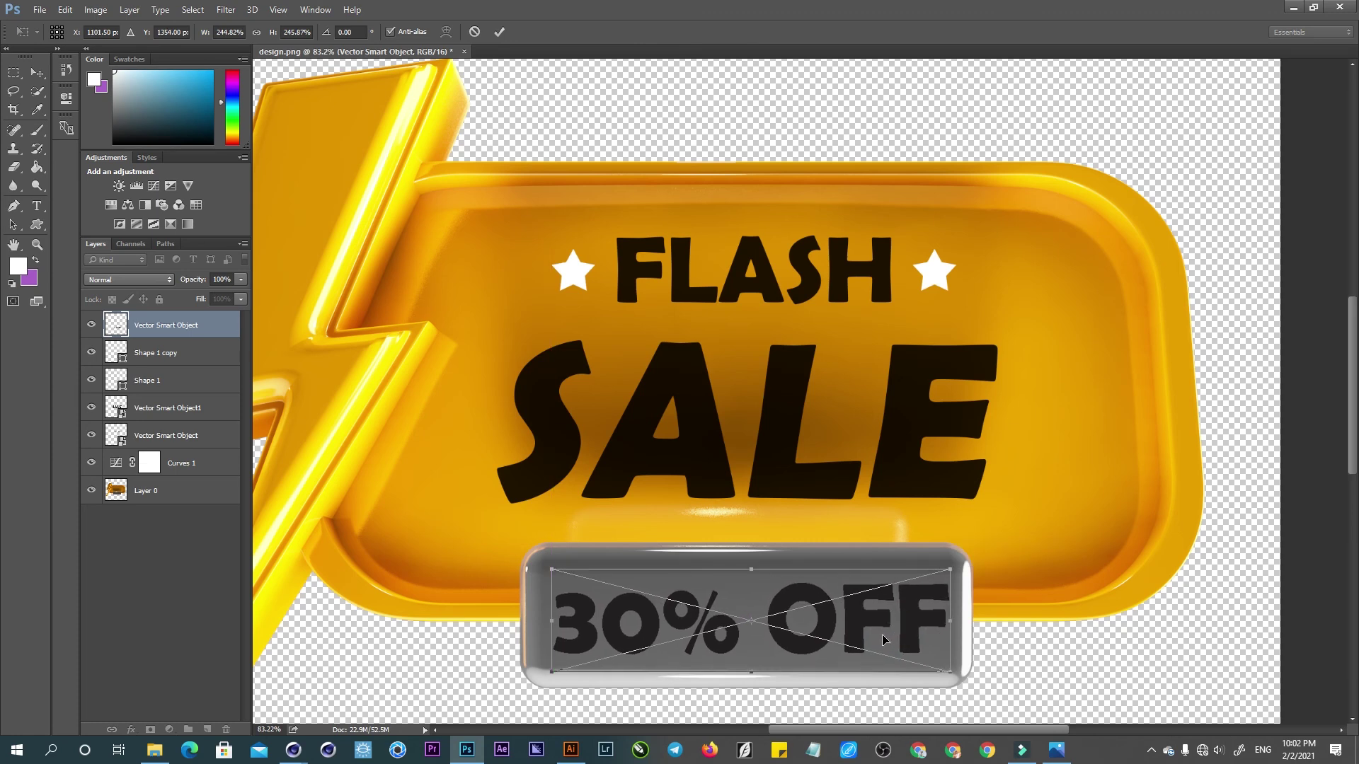
key("Return")
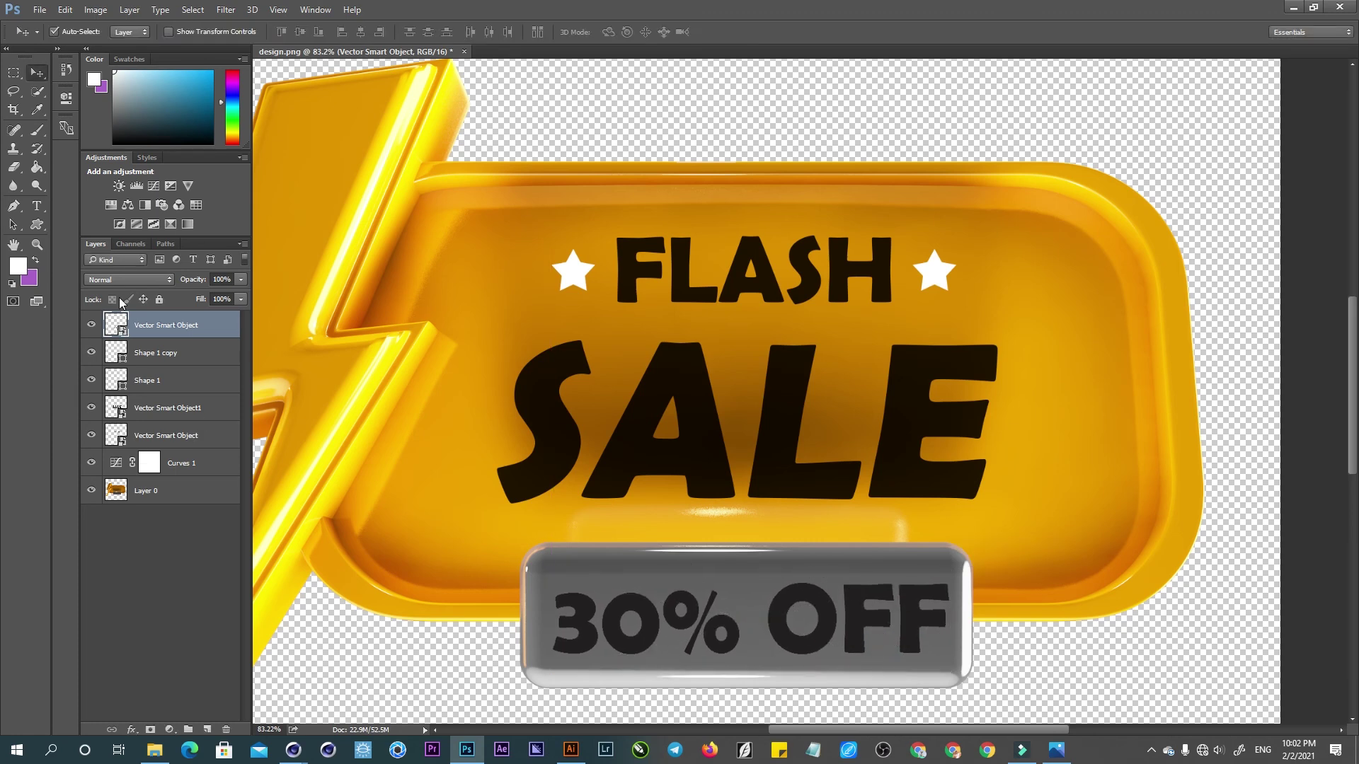
left_click(127, 280)
left_click(117, 327)
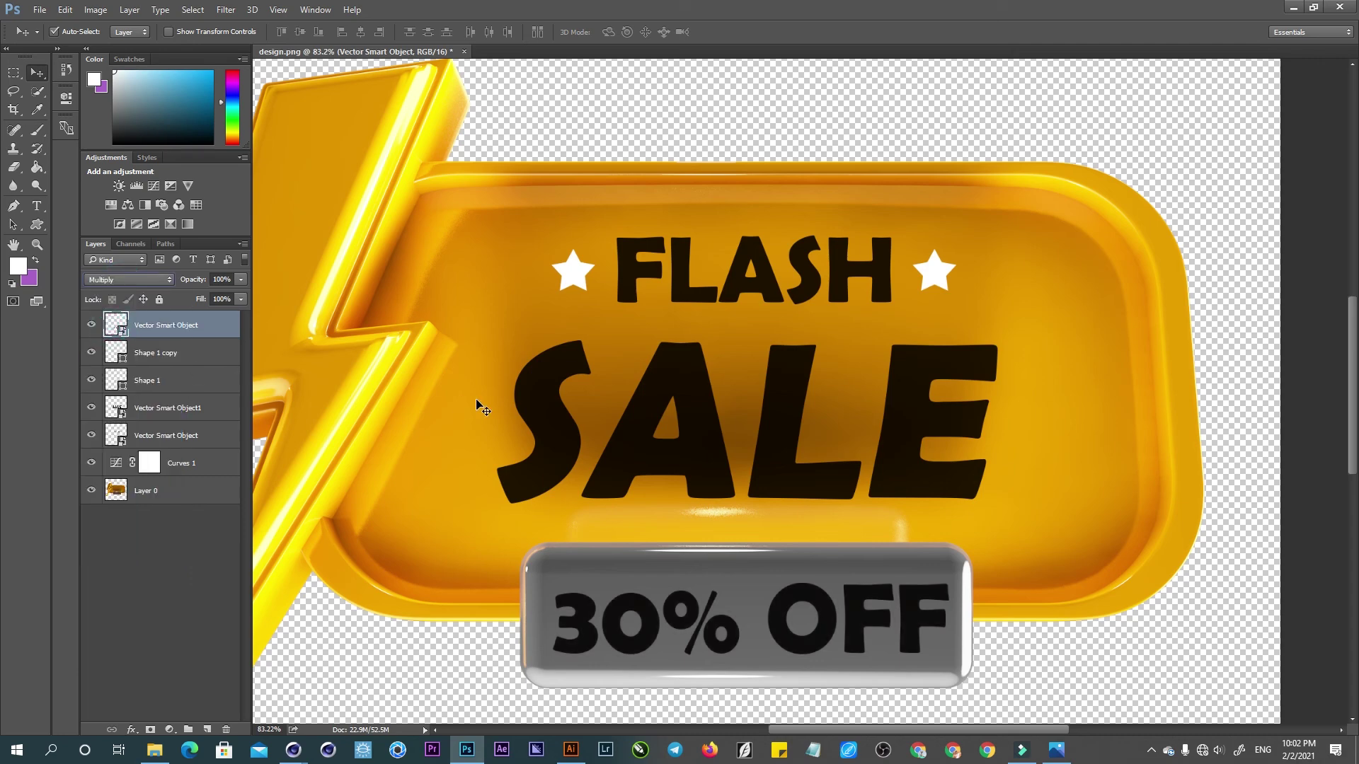
scroll(863, 331, "down", 5, "alt")
scroll(805, 345, "up", 1, "alt")
scroll(826, 334, "up", 2, "alt")
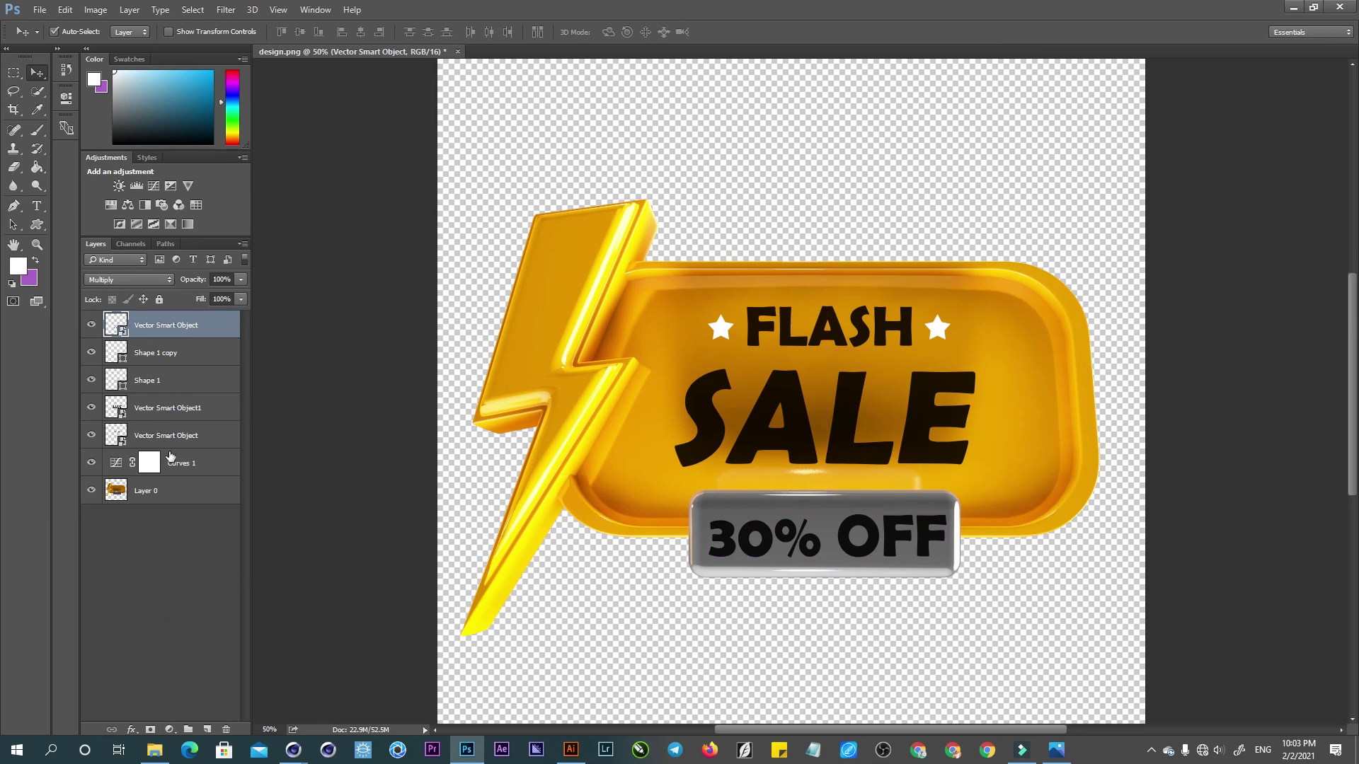
- Move the five text and star layers below Curves 1 so its brightening affects them
left_click(167, 433)
left_click(172, 326, "shift")
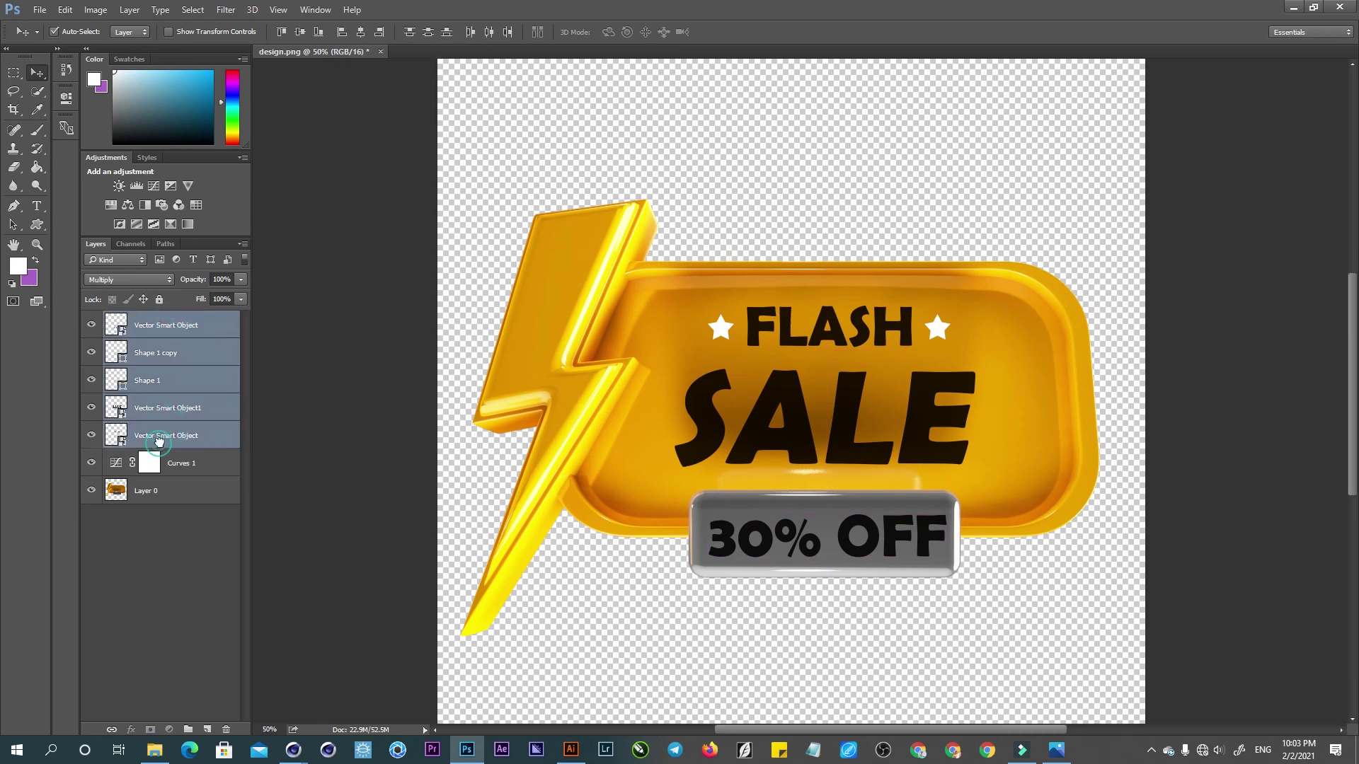
left_click_drag(159, 440, 157, 482)
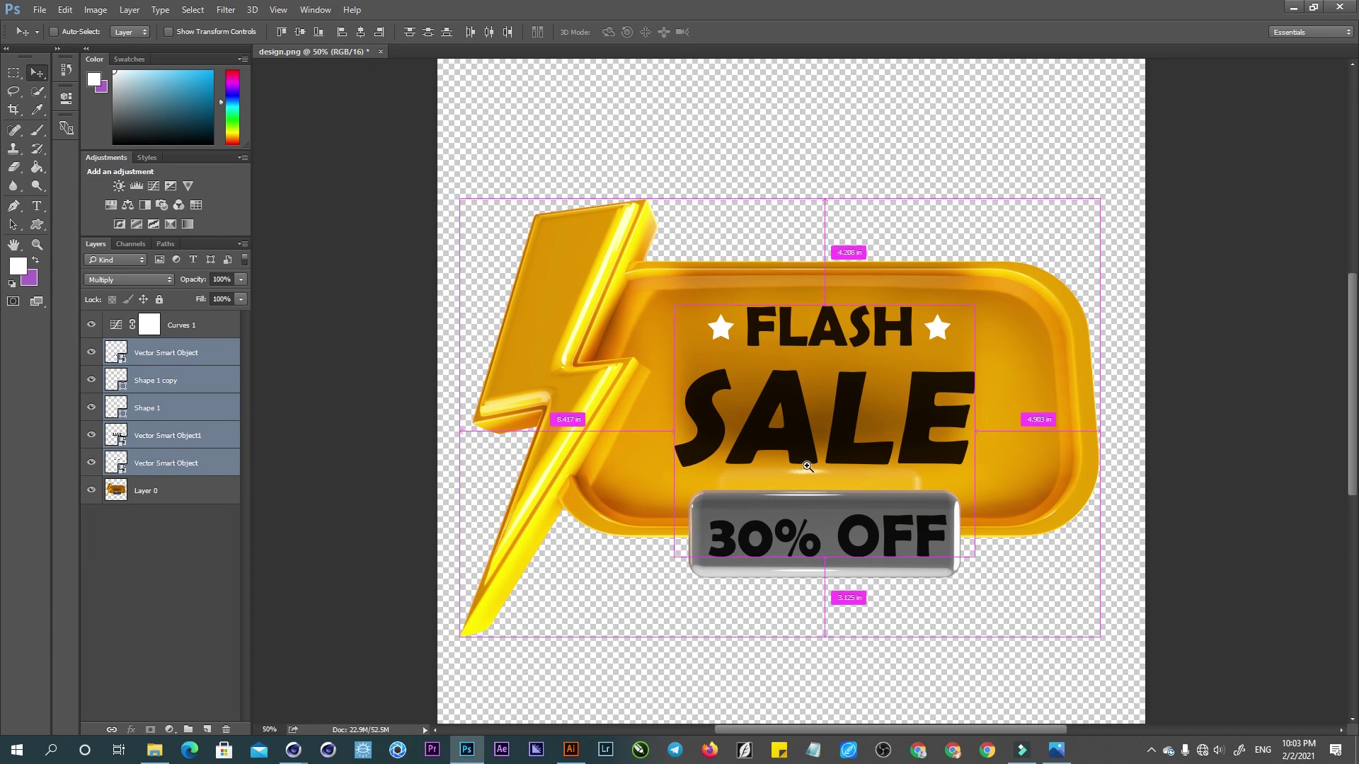
left_click_drag(864, 419, 849, 409, "ctrl")
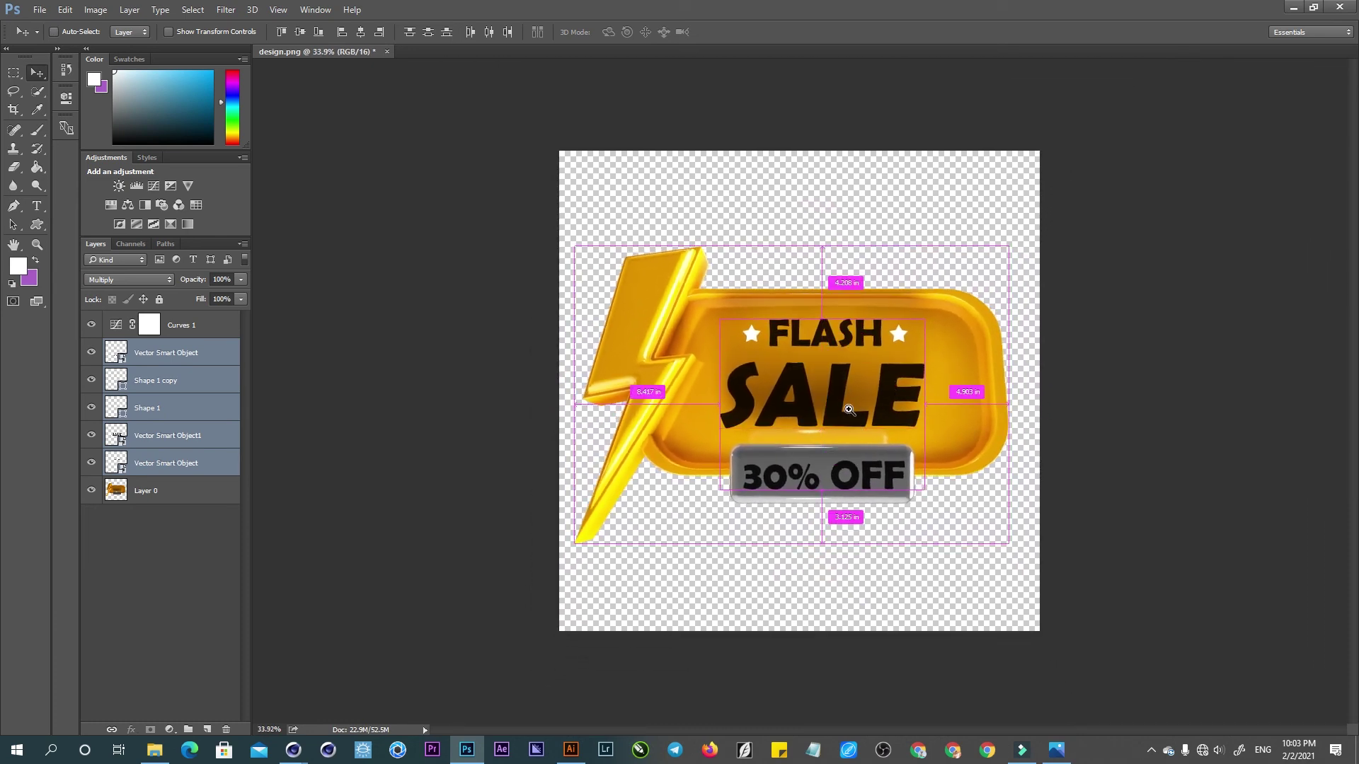
left_click(848, 410, "ctrl")
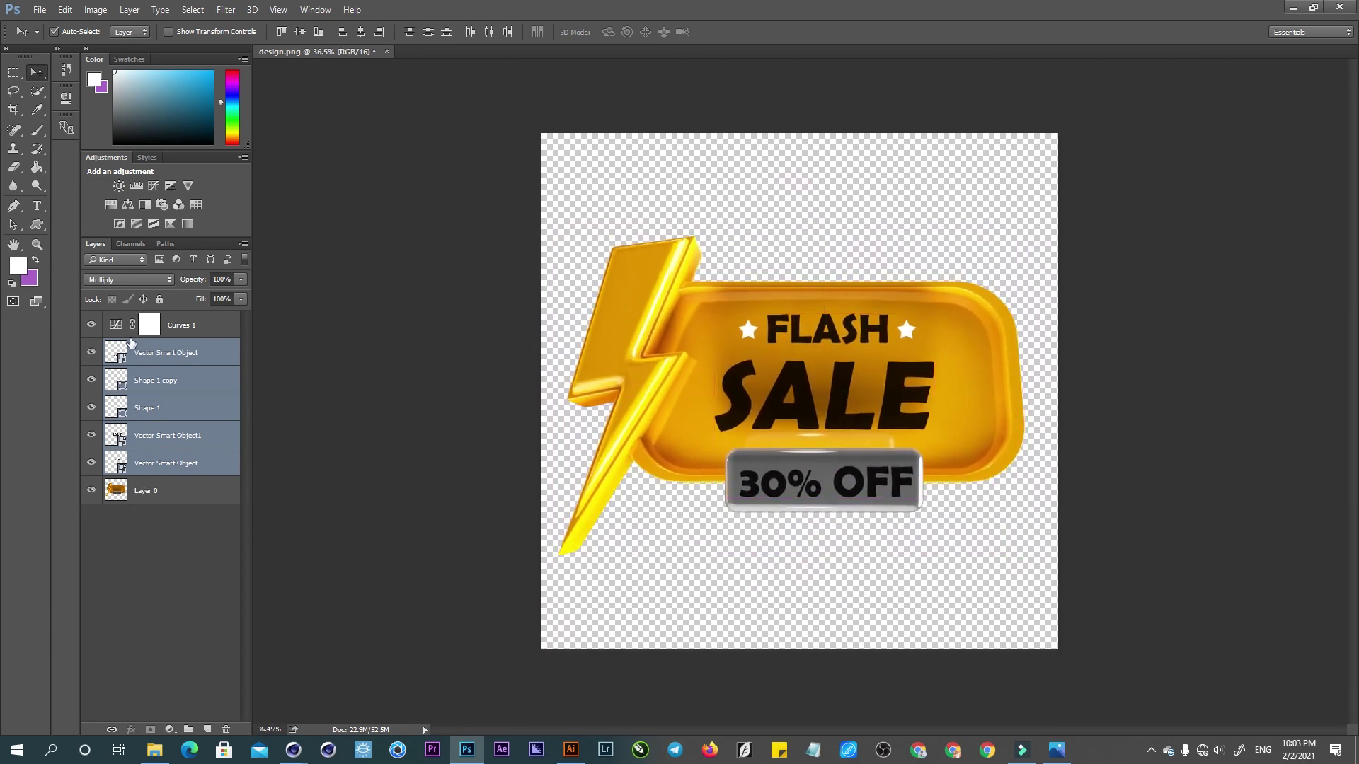
left_click(148, 353)
left_click(170, 730)
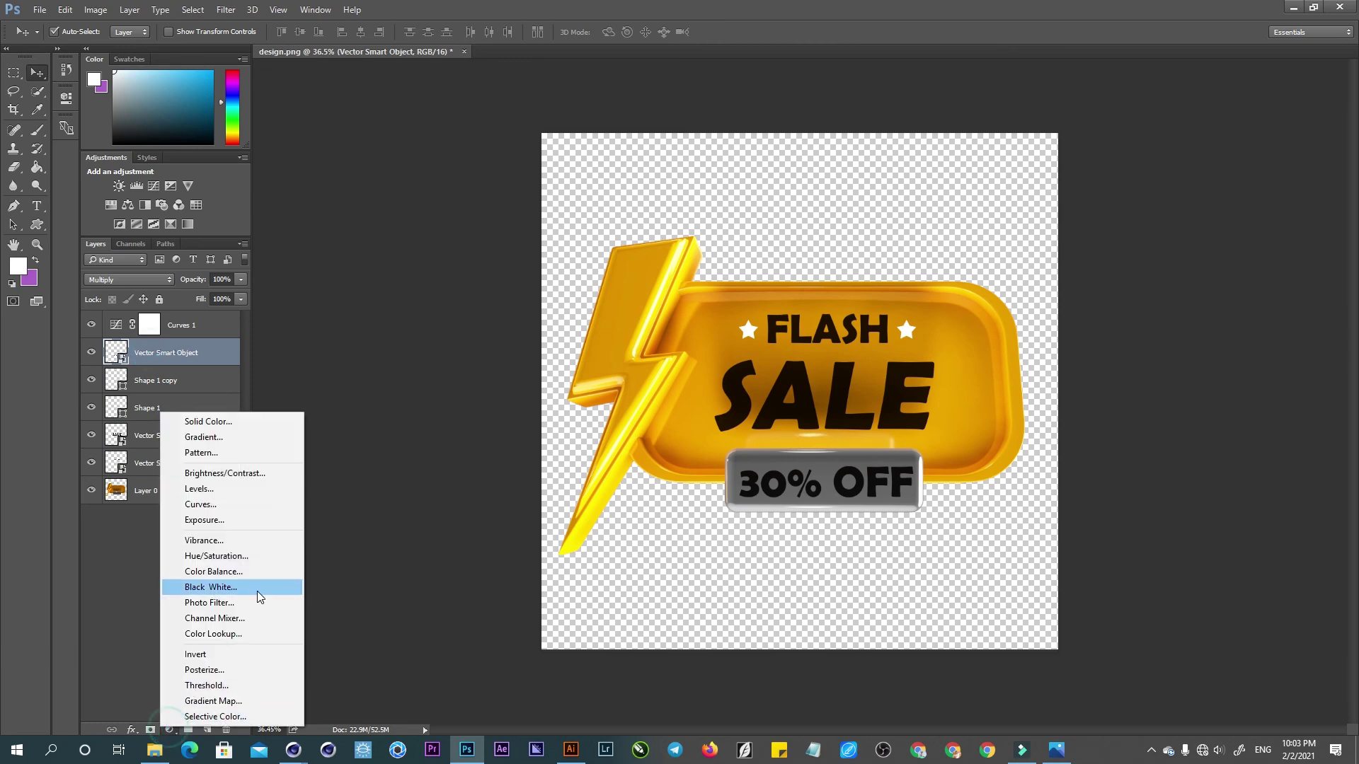
- Add a Hue/Saturation layer, preview red and blue badge hues, then hide it
left_click(219, 556)
left_click_drag(175, 185, 237, 200)
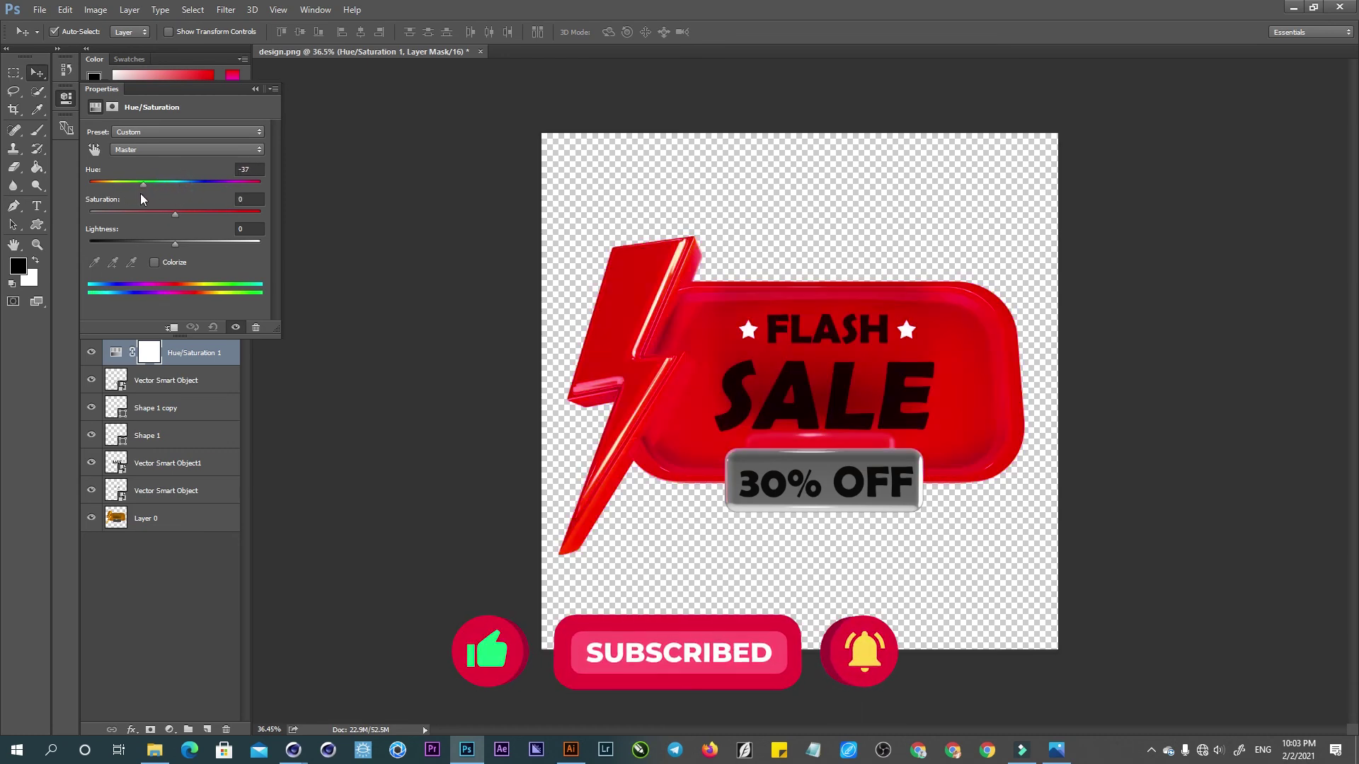
left_click_drag(237, 200, 108, 187)
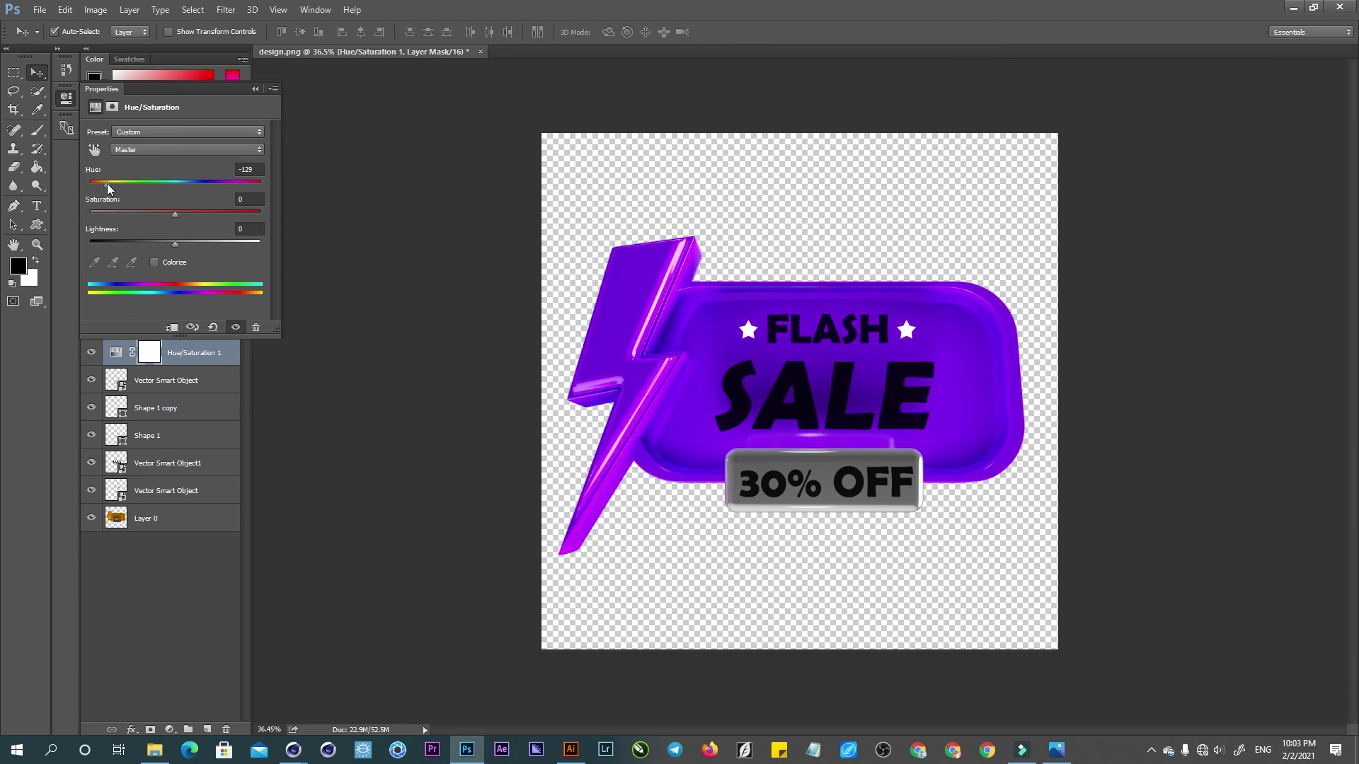
mouse_move(104, 188)
left_mouse_down()
mouse_move(90, 186)
mouse_move(205, 188)
left_mouse_up()
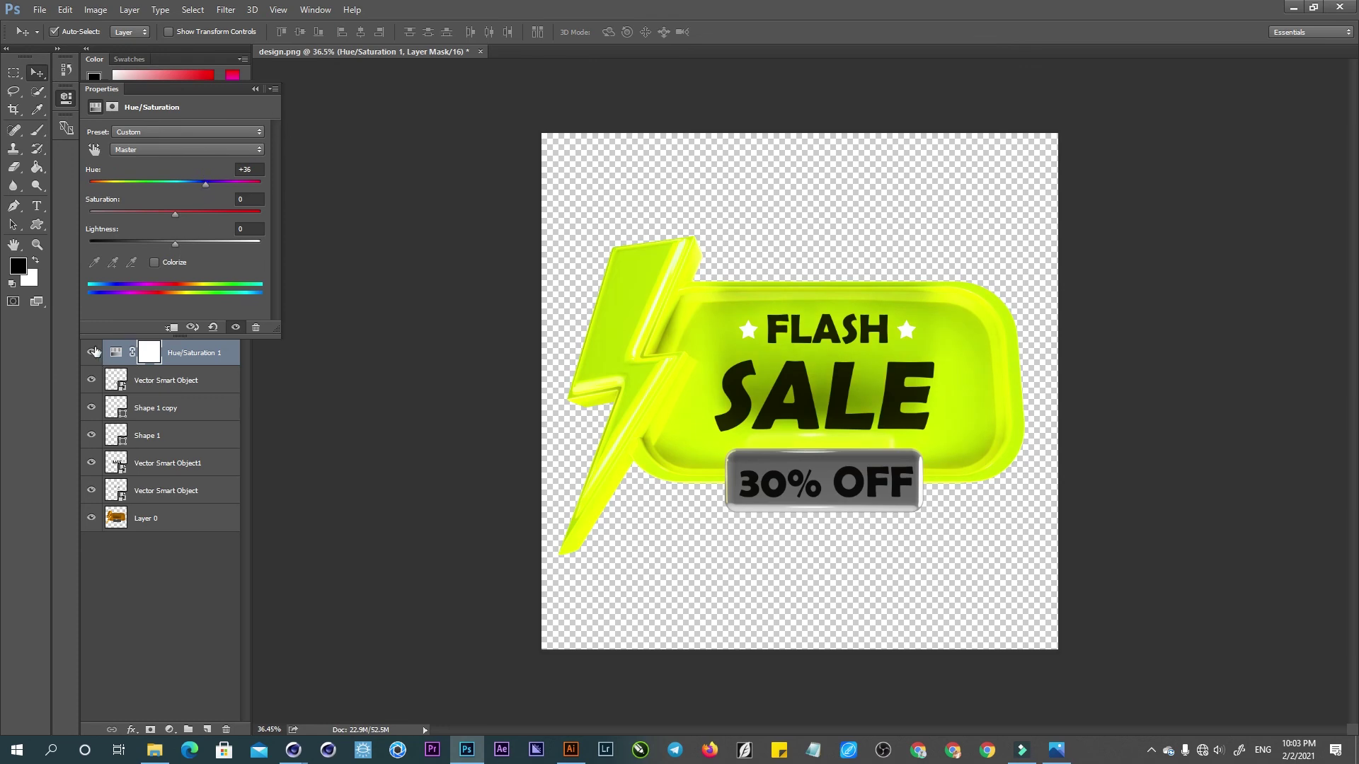
left_click(91, 352)
scroll(870, 374, "up", 1, "alt")
scroll(870, 375, "up", 1, "alt")
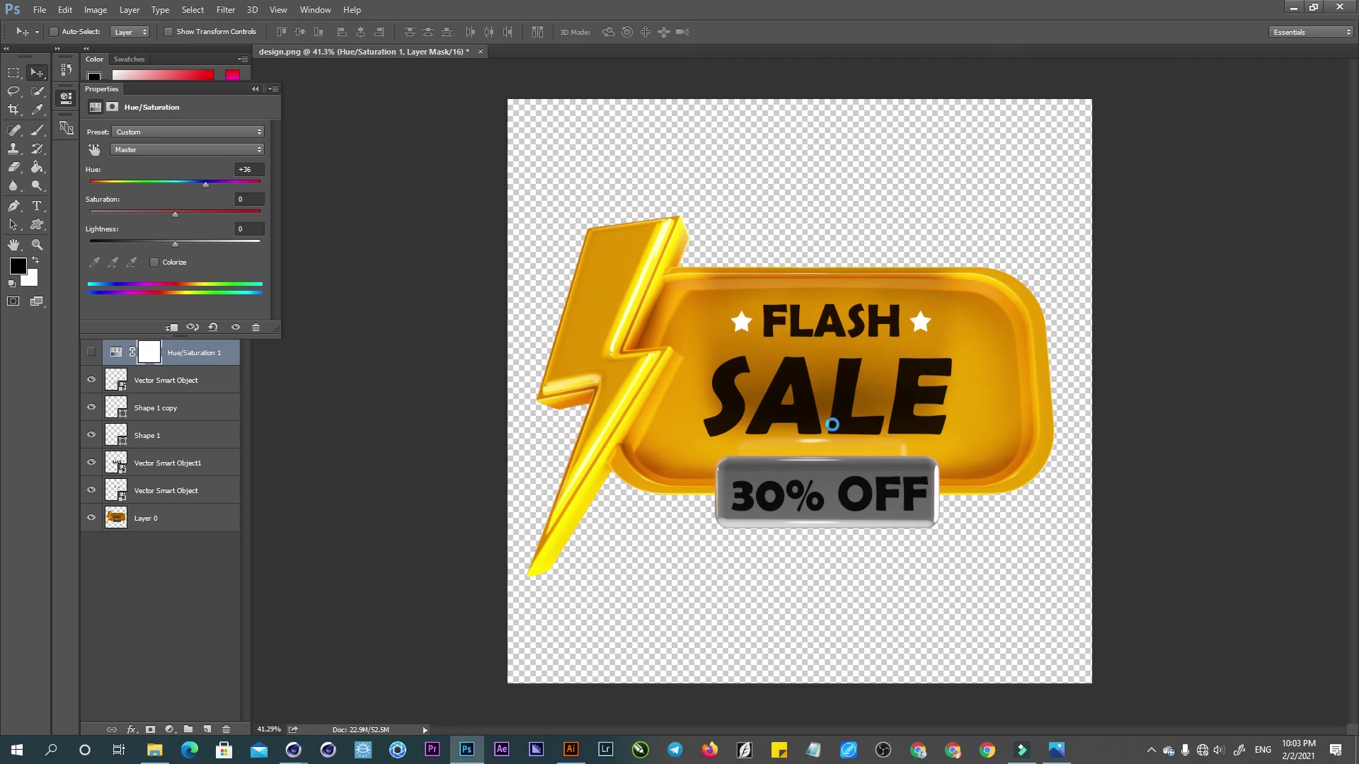